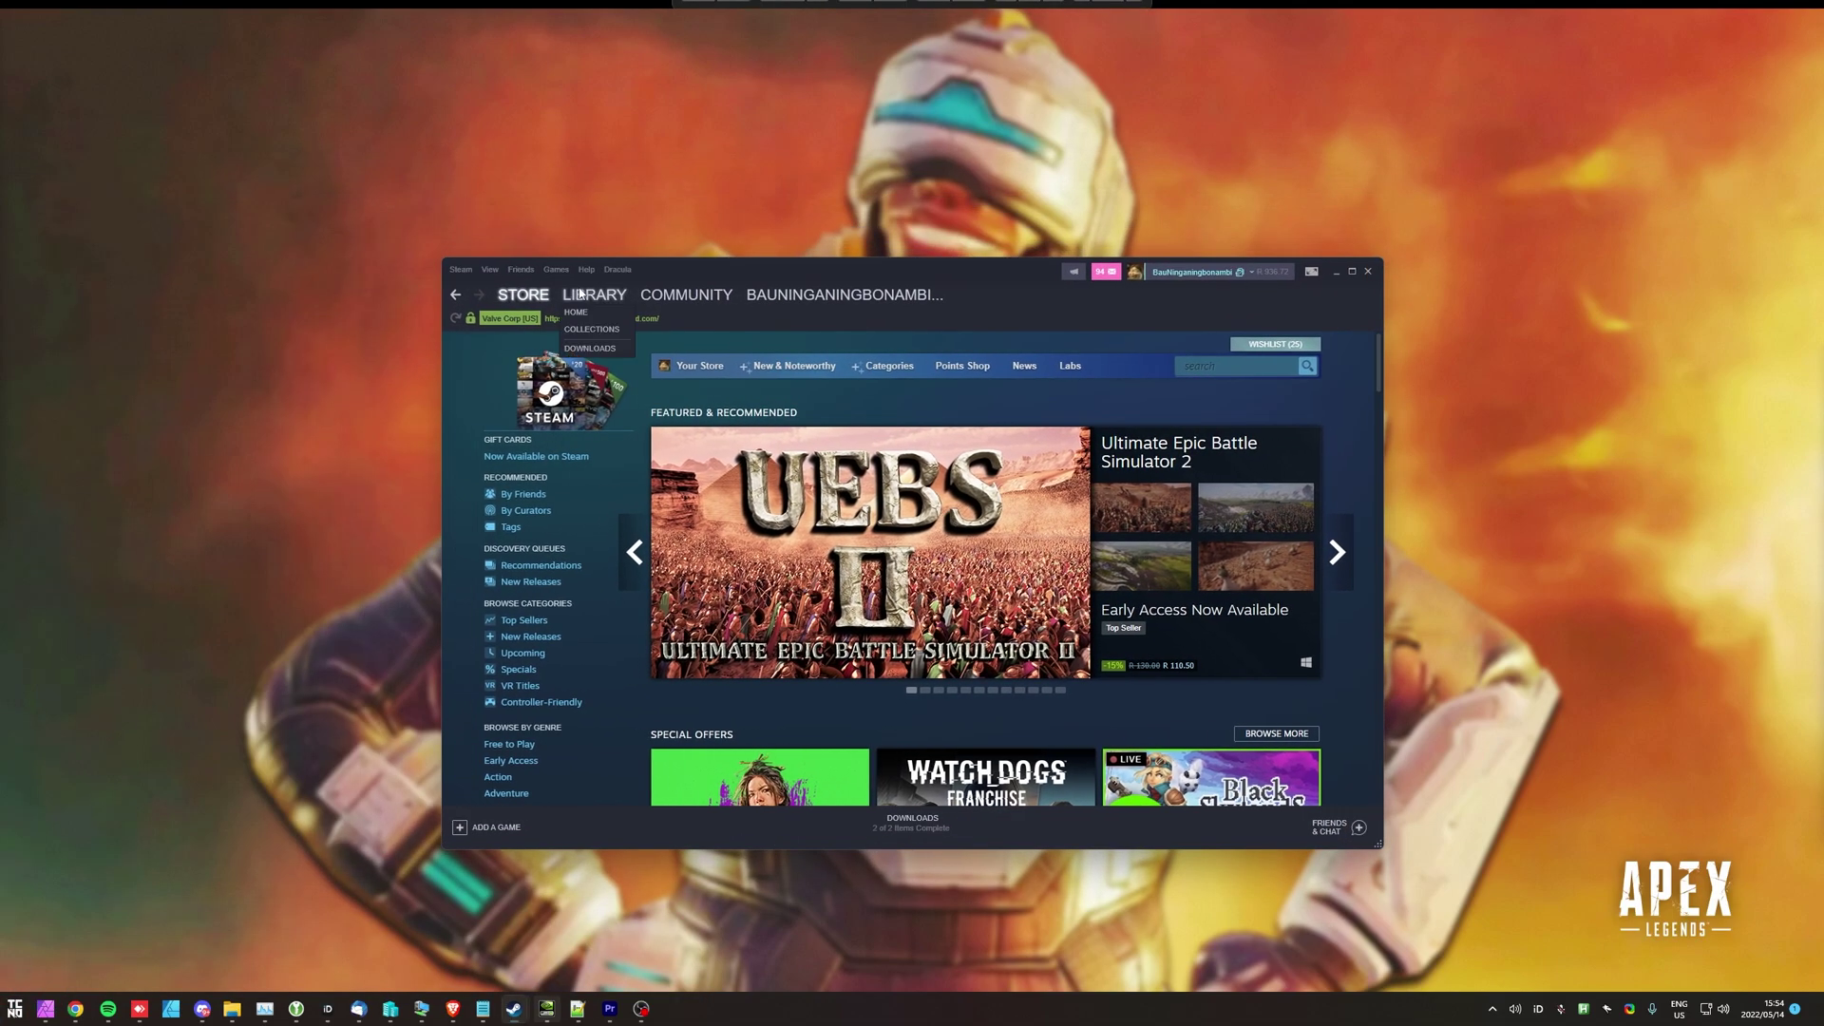
Find Apex Legends in the Steam library with 'apex' and open its Properties.
{"action": "left_click", "coordinate": [580, 292]}
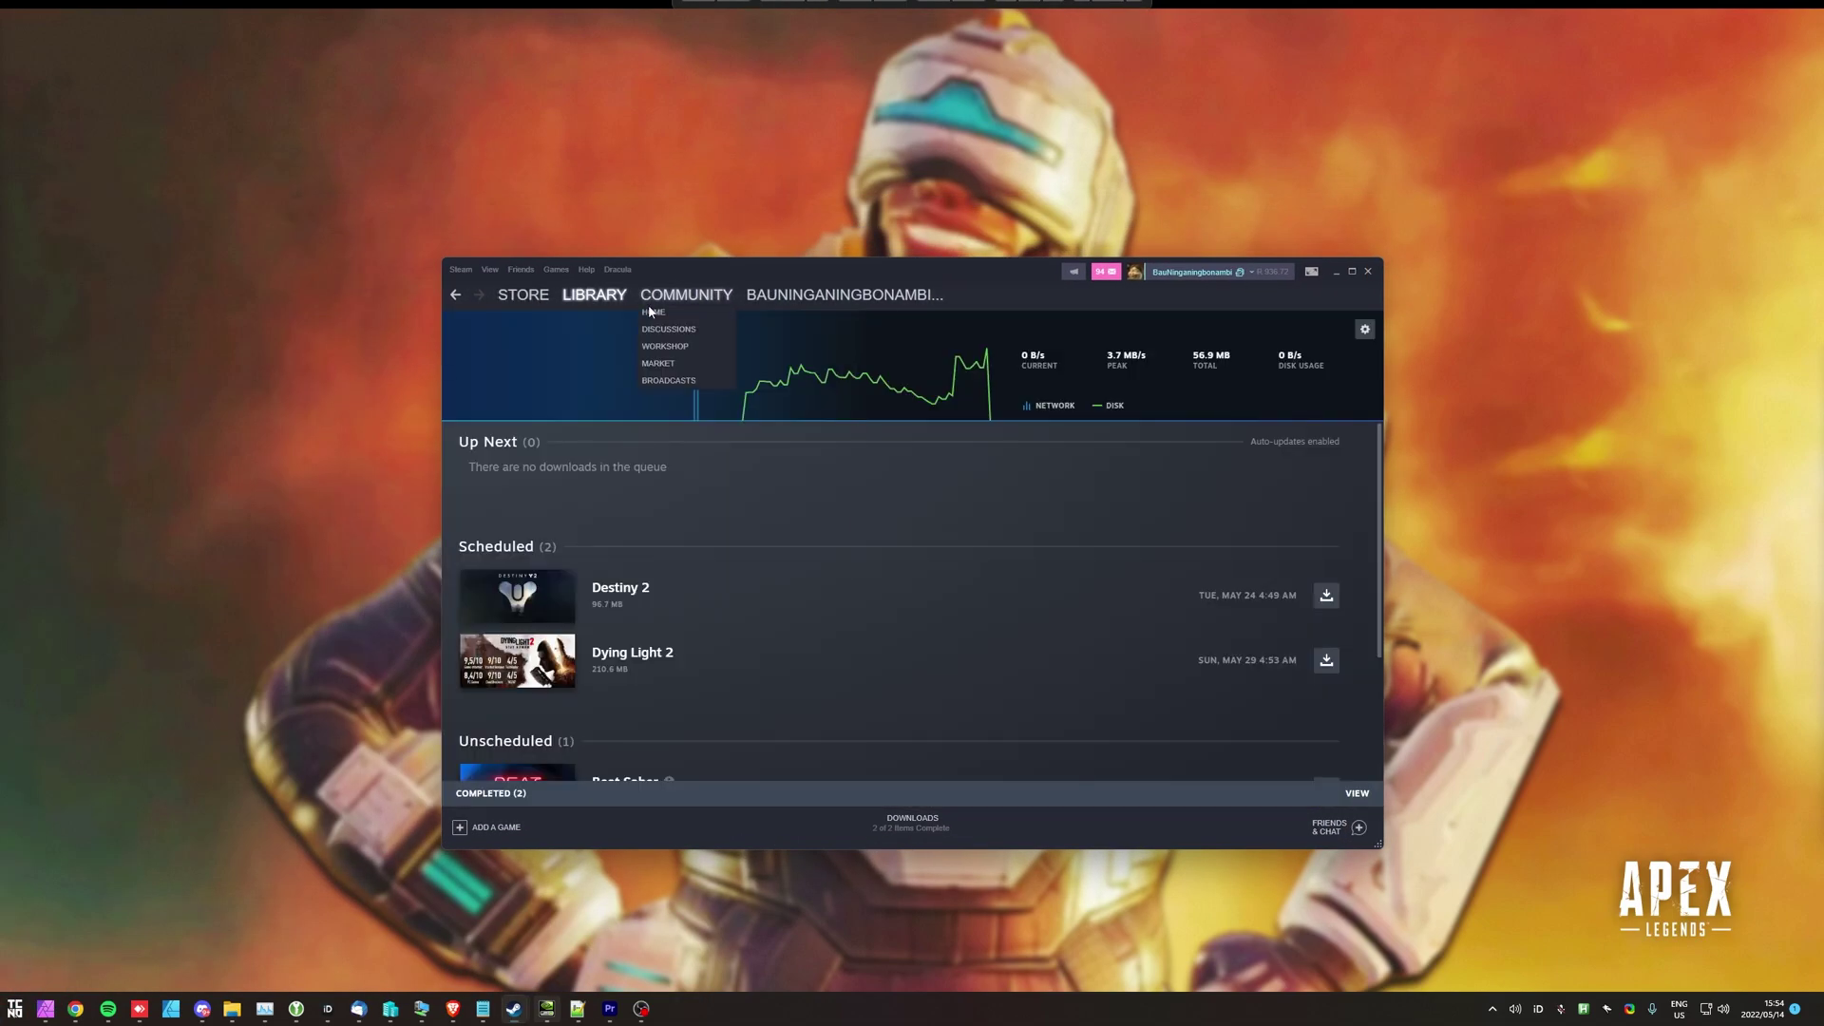
{"action": "left_click_drag", "start_coordinate": [995, 280], "coordinate": [996, 240]}
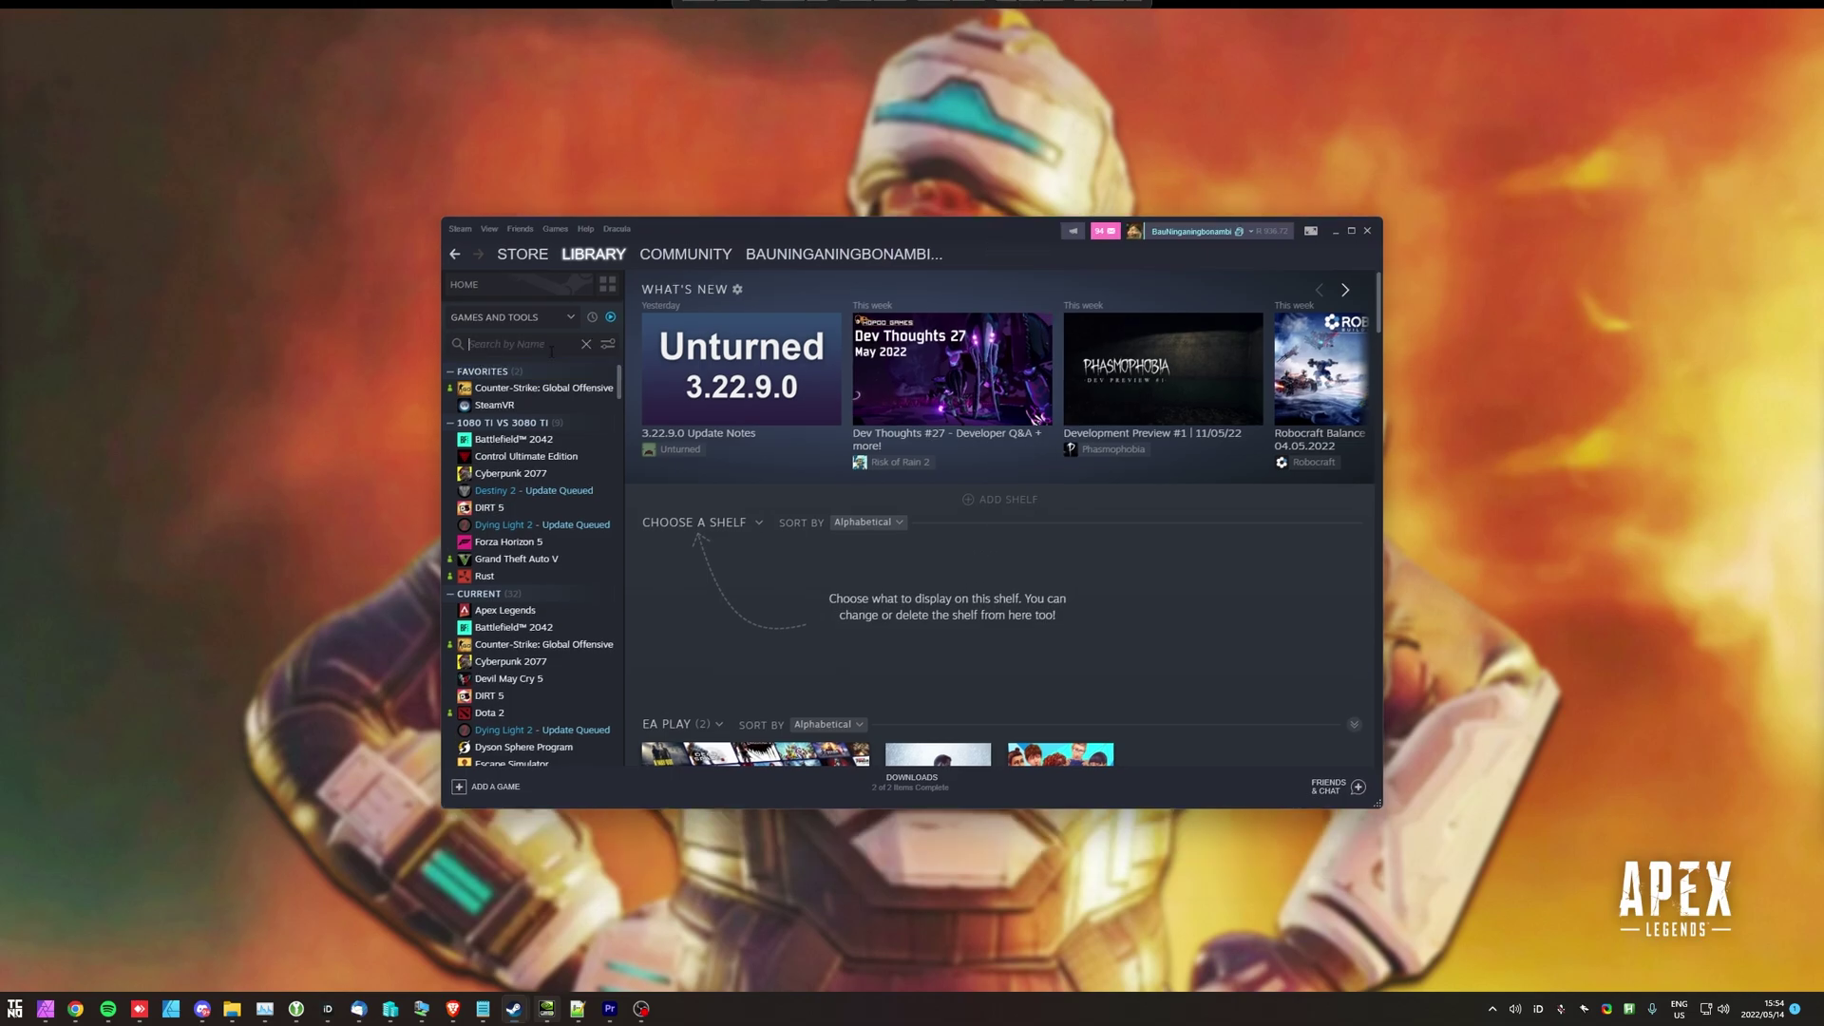
{"action": "left_click", "coordinate": [555, 349]}
{"action": "type", "text": "apex"}
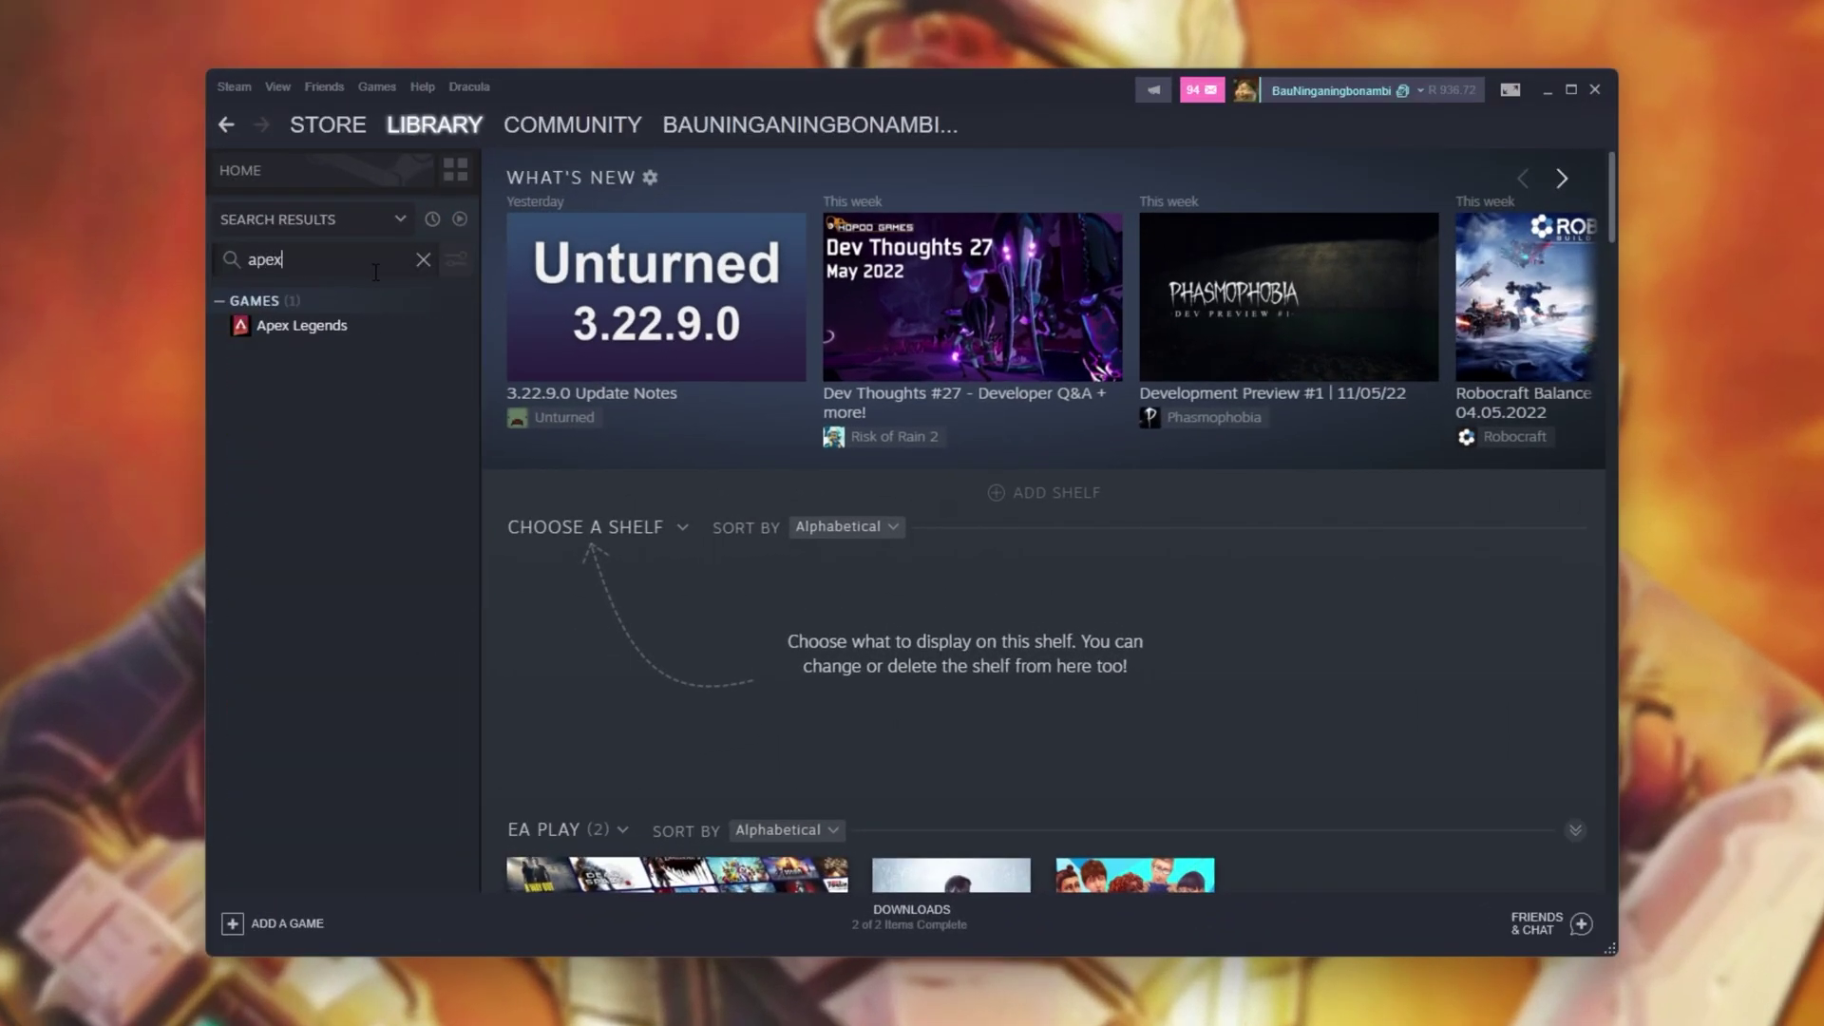
{"action": "right_click", "coordinate": [356, 337]}
{"action": "left_click", "coordinate": [473, 501]}
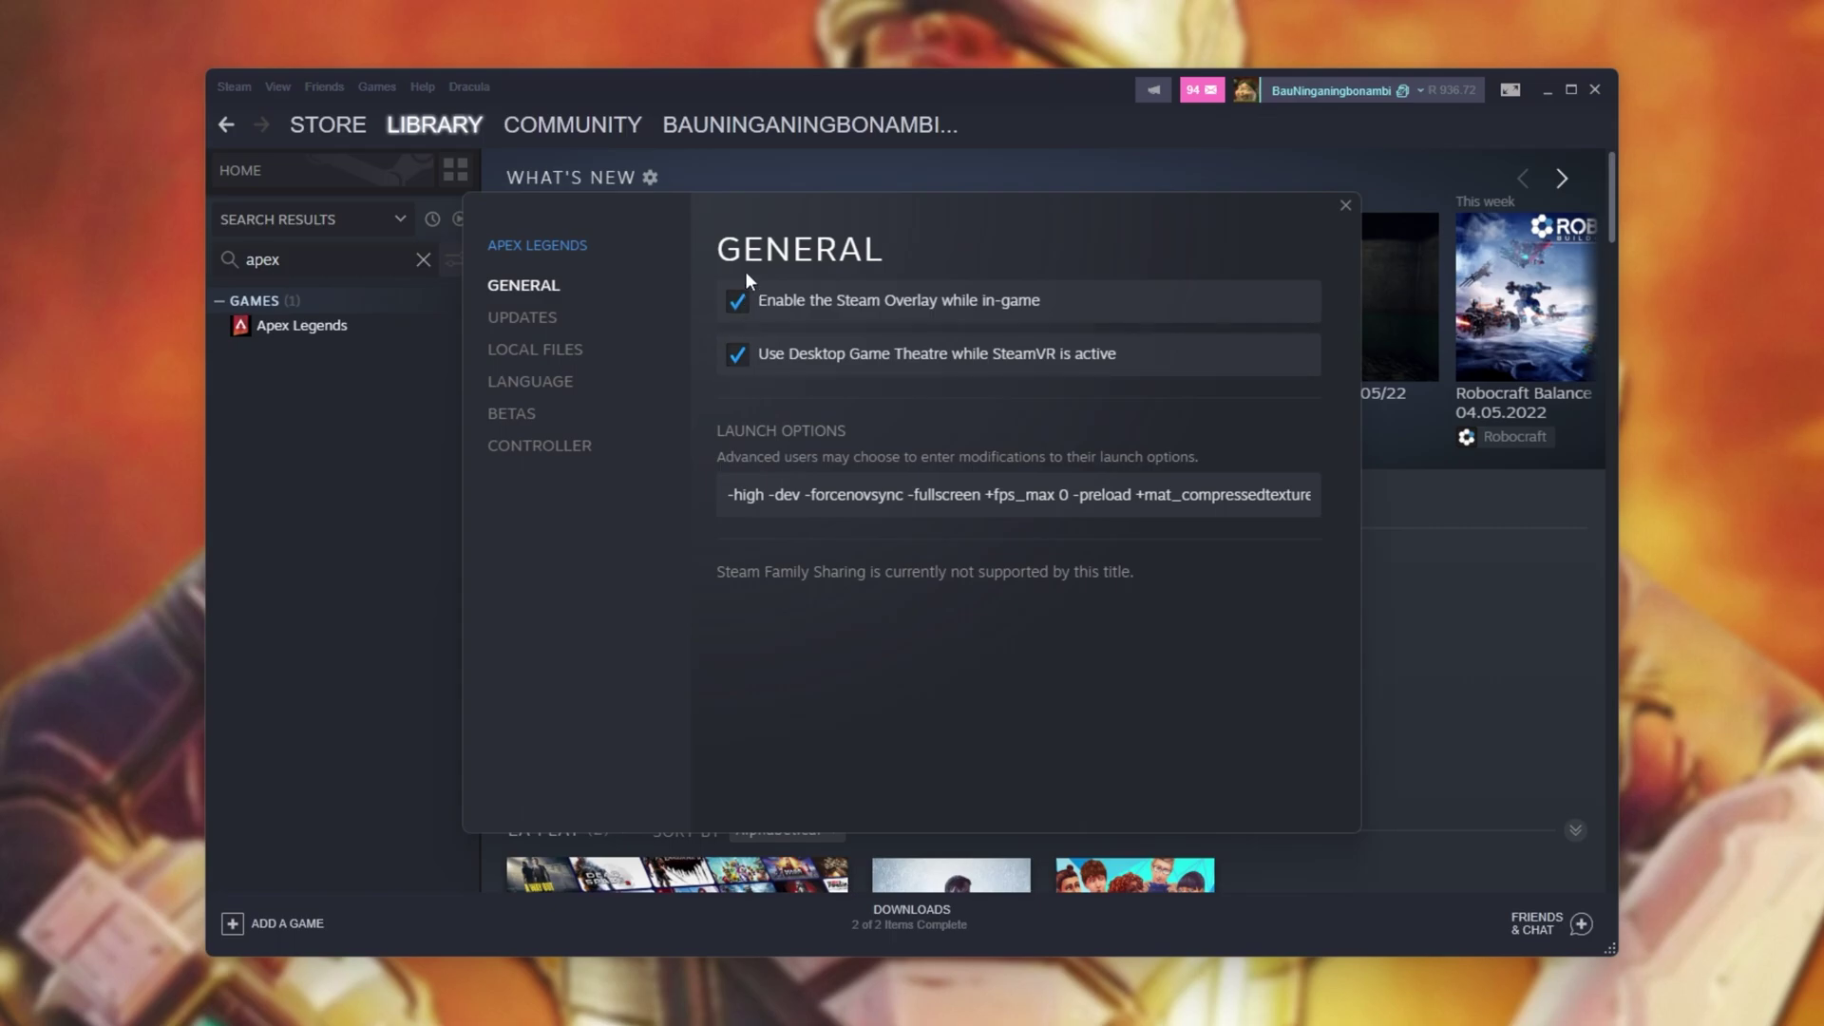
Select the existing launch options line to review it, then go to Local Files.
{"action": "double_click", "coordinate": [767, 486]}
{"action": "key", "text": "ctrl+a"}
{"action": "left_click", "coordinate": [1108, 510]}
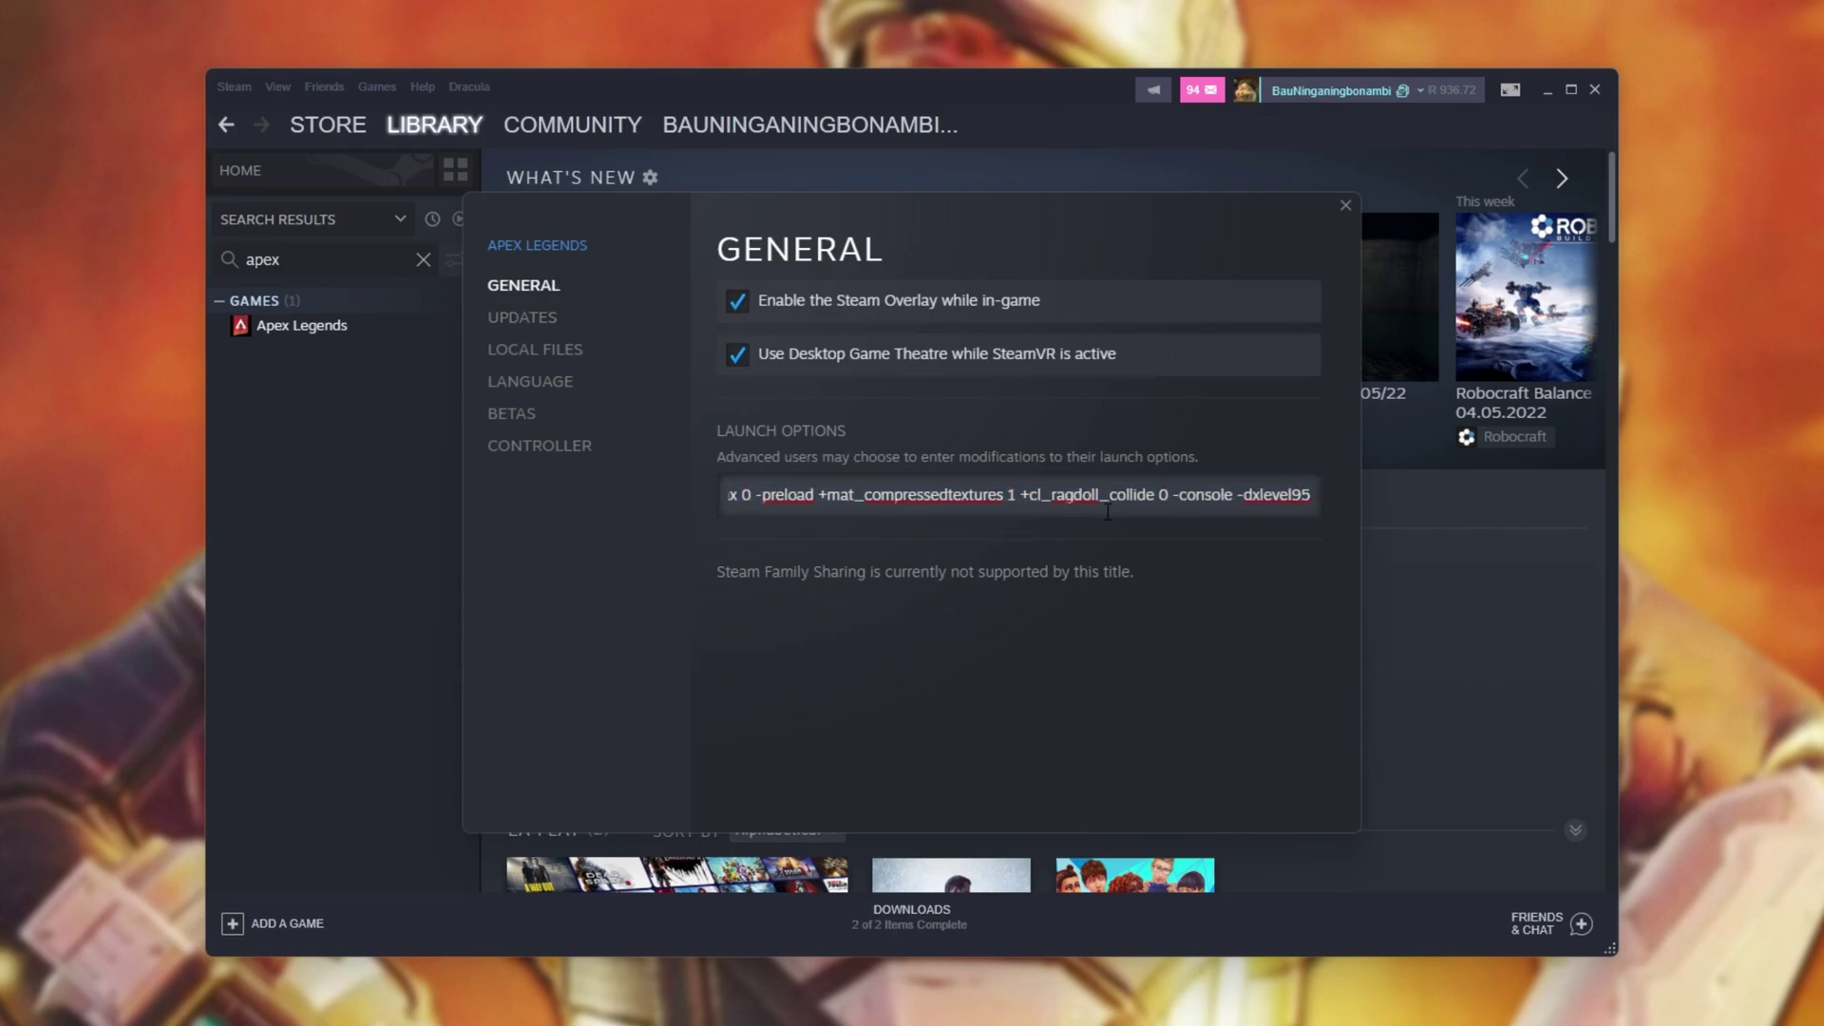
{"action": "left_click_drag", "start_coordinate": [1108, 511], "coordinate": [653, 514]}
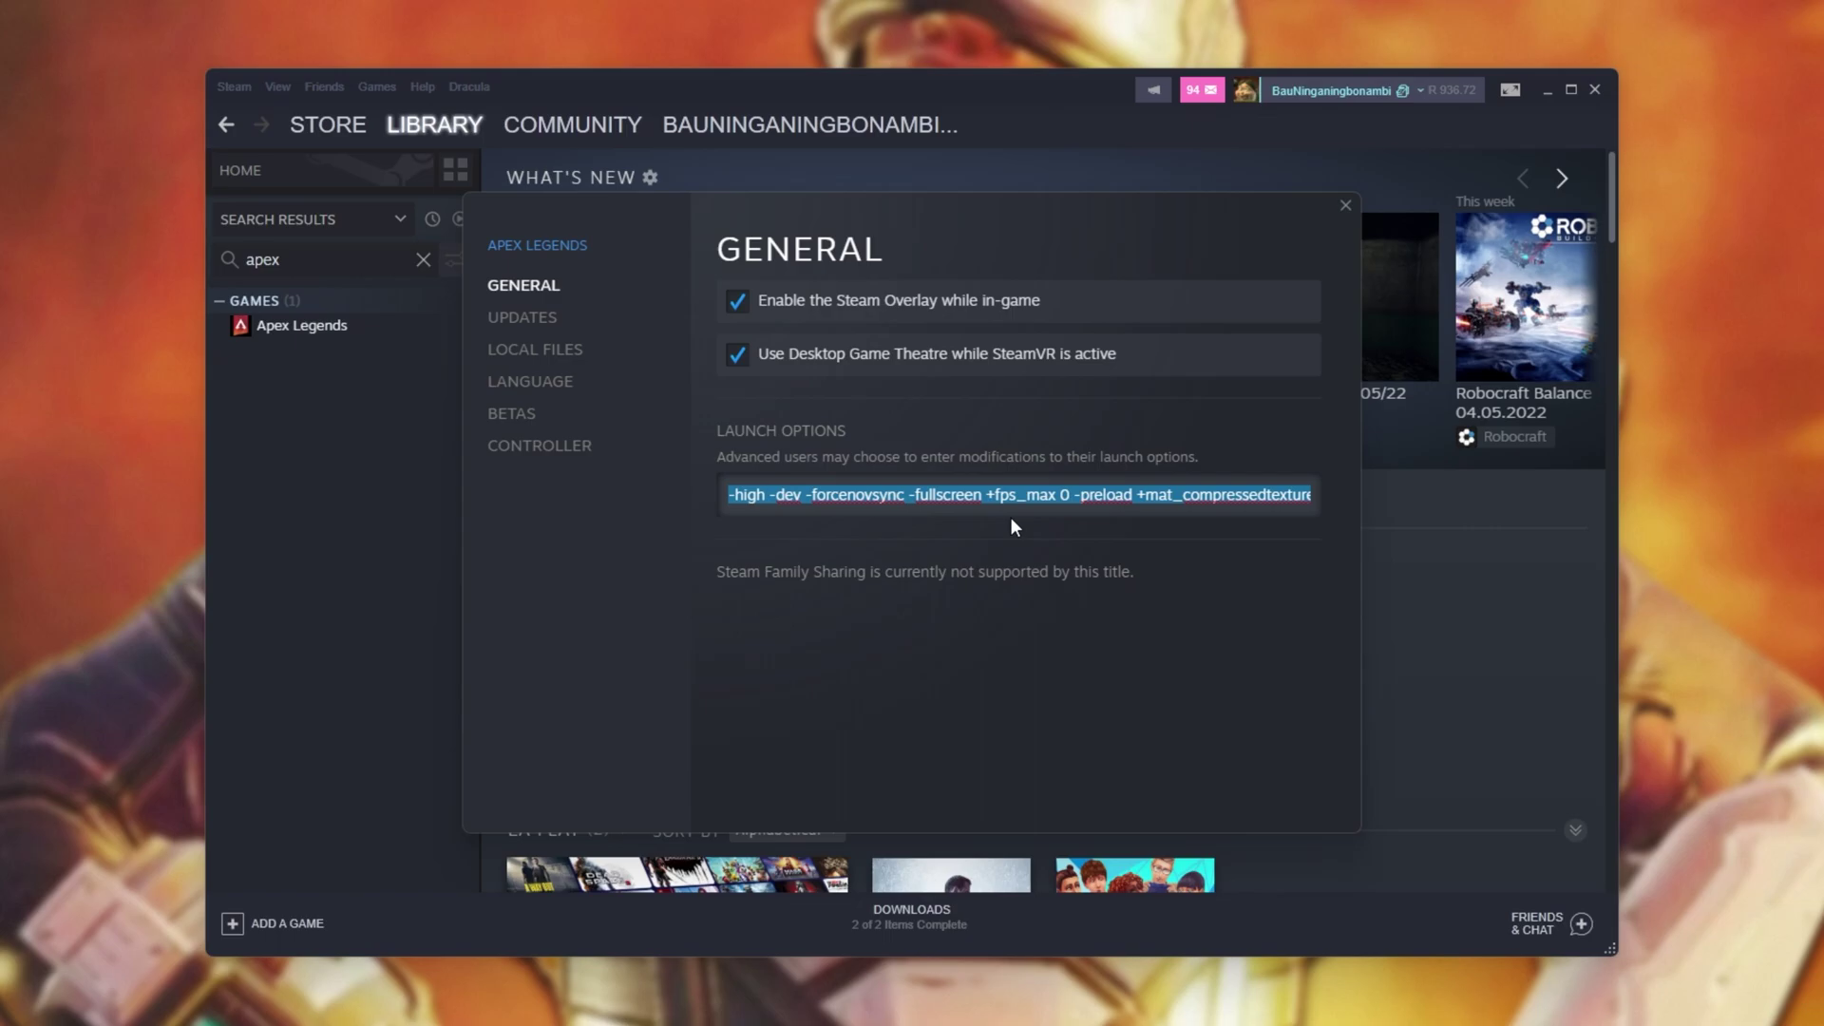
{"action": "left_click", "coordinate": [576, 349]}
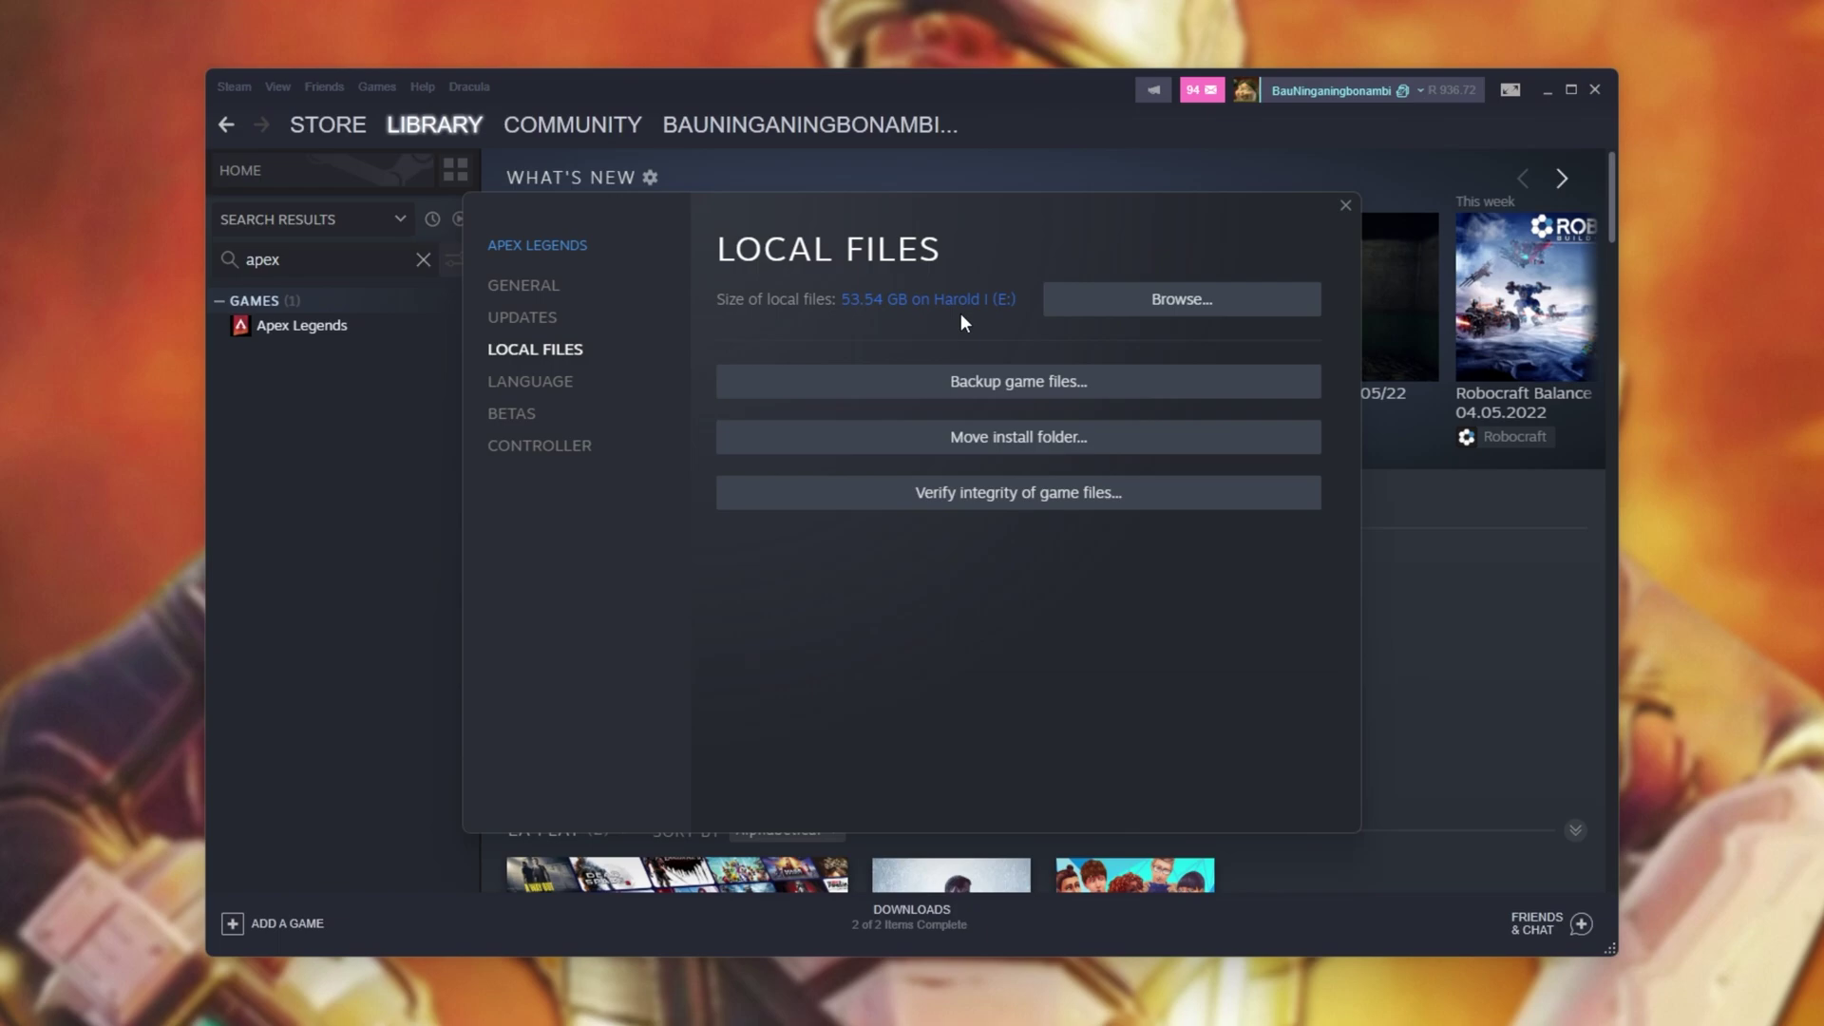
Open the Apex Legends install folder and r5apex.exe's Compatibility properties.
{"action": "left_click", "coordinate": [1186, 311]}
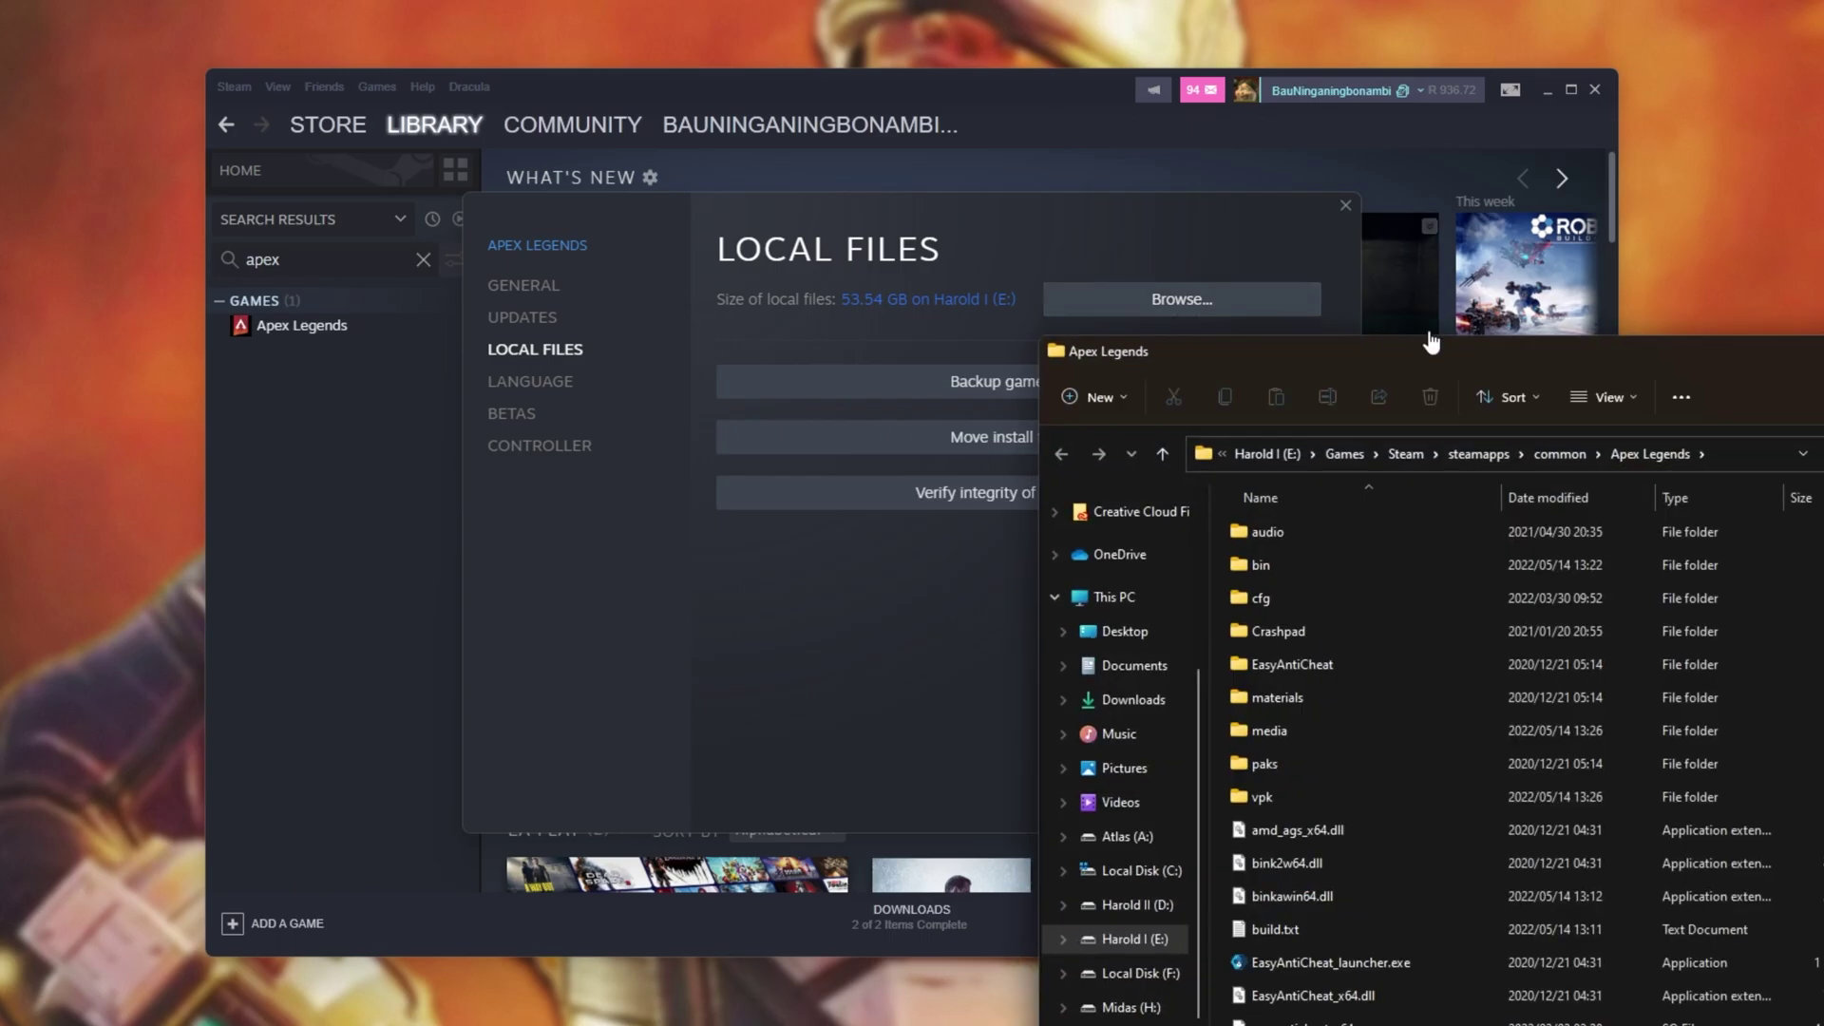
{"action": "left_click_drag", "start_coordinate": [1439, 328], "coordinate": [749, 149]}
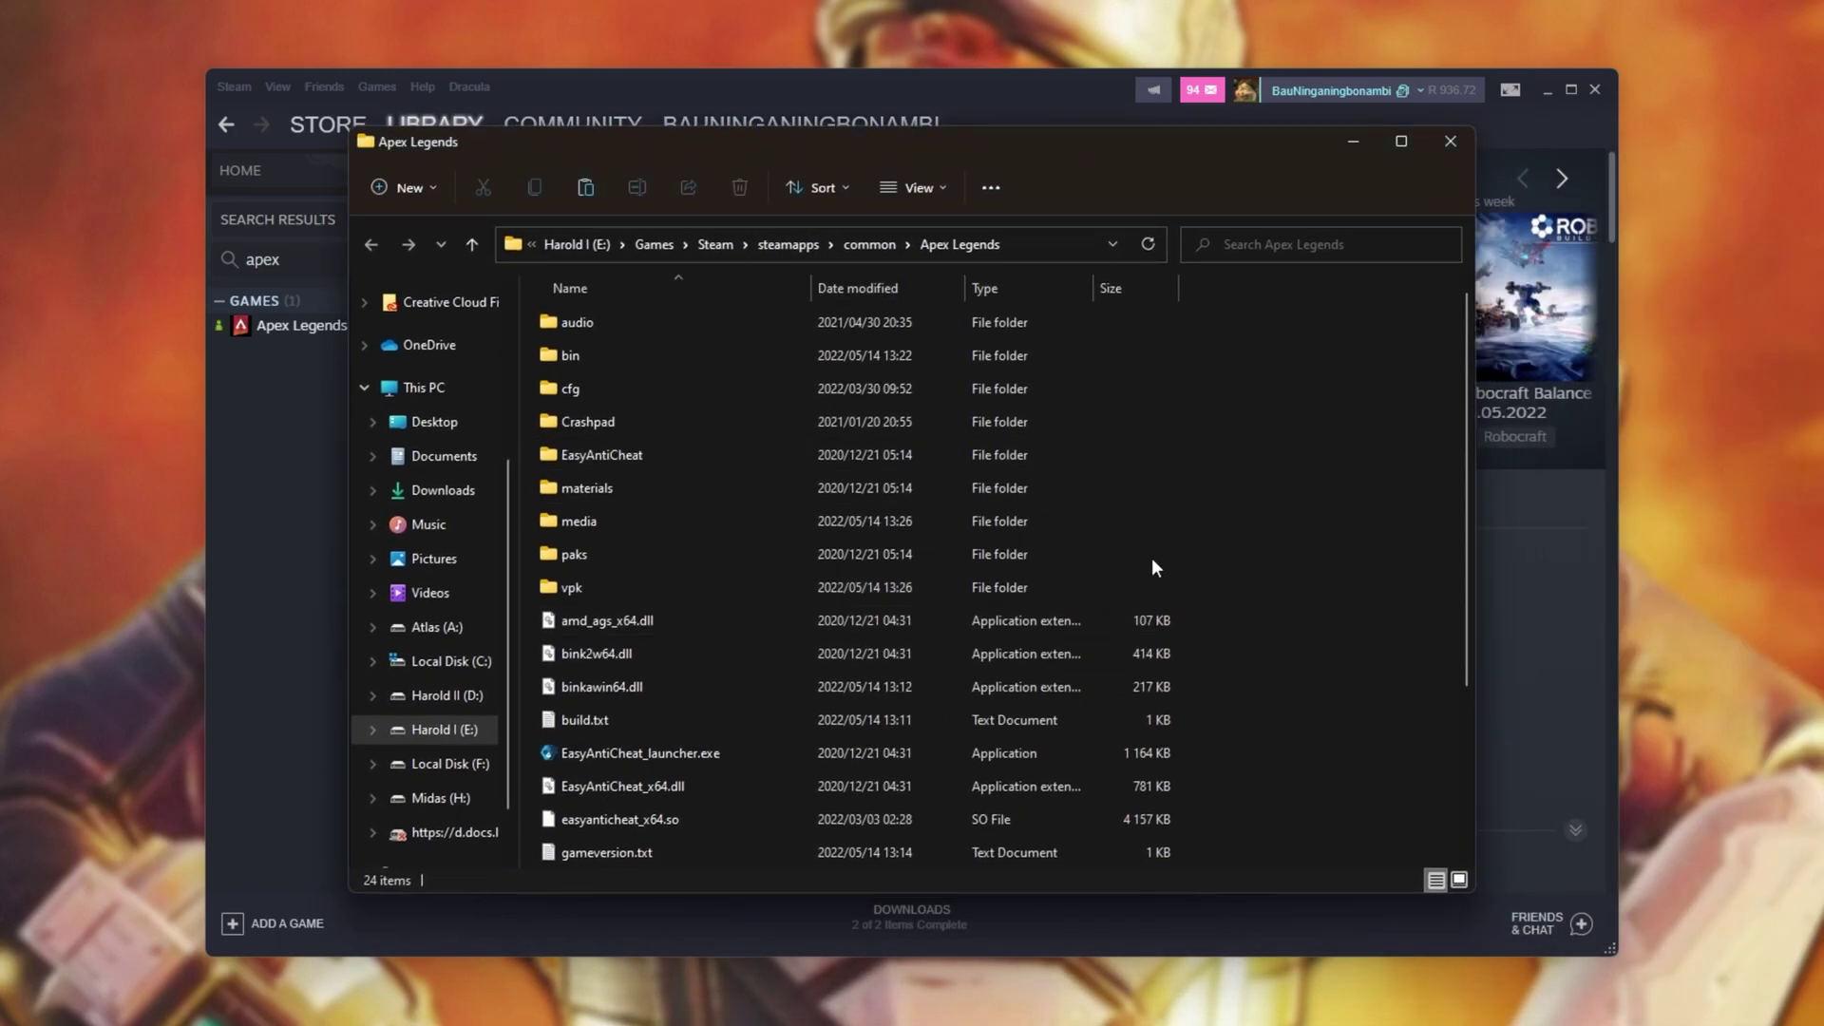
{"action": "scroll", "coordinate": [1197, 507], "scroll_direction": "down", "scroll_amount": 3}
{"action": "right_click", "coordinate": [791, 787]}
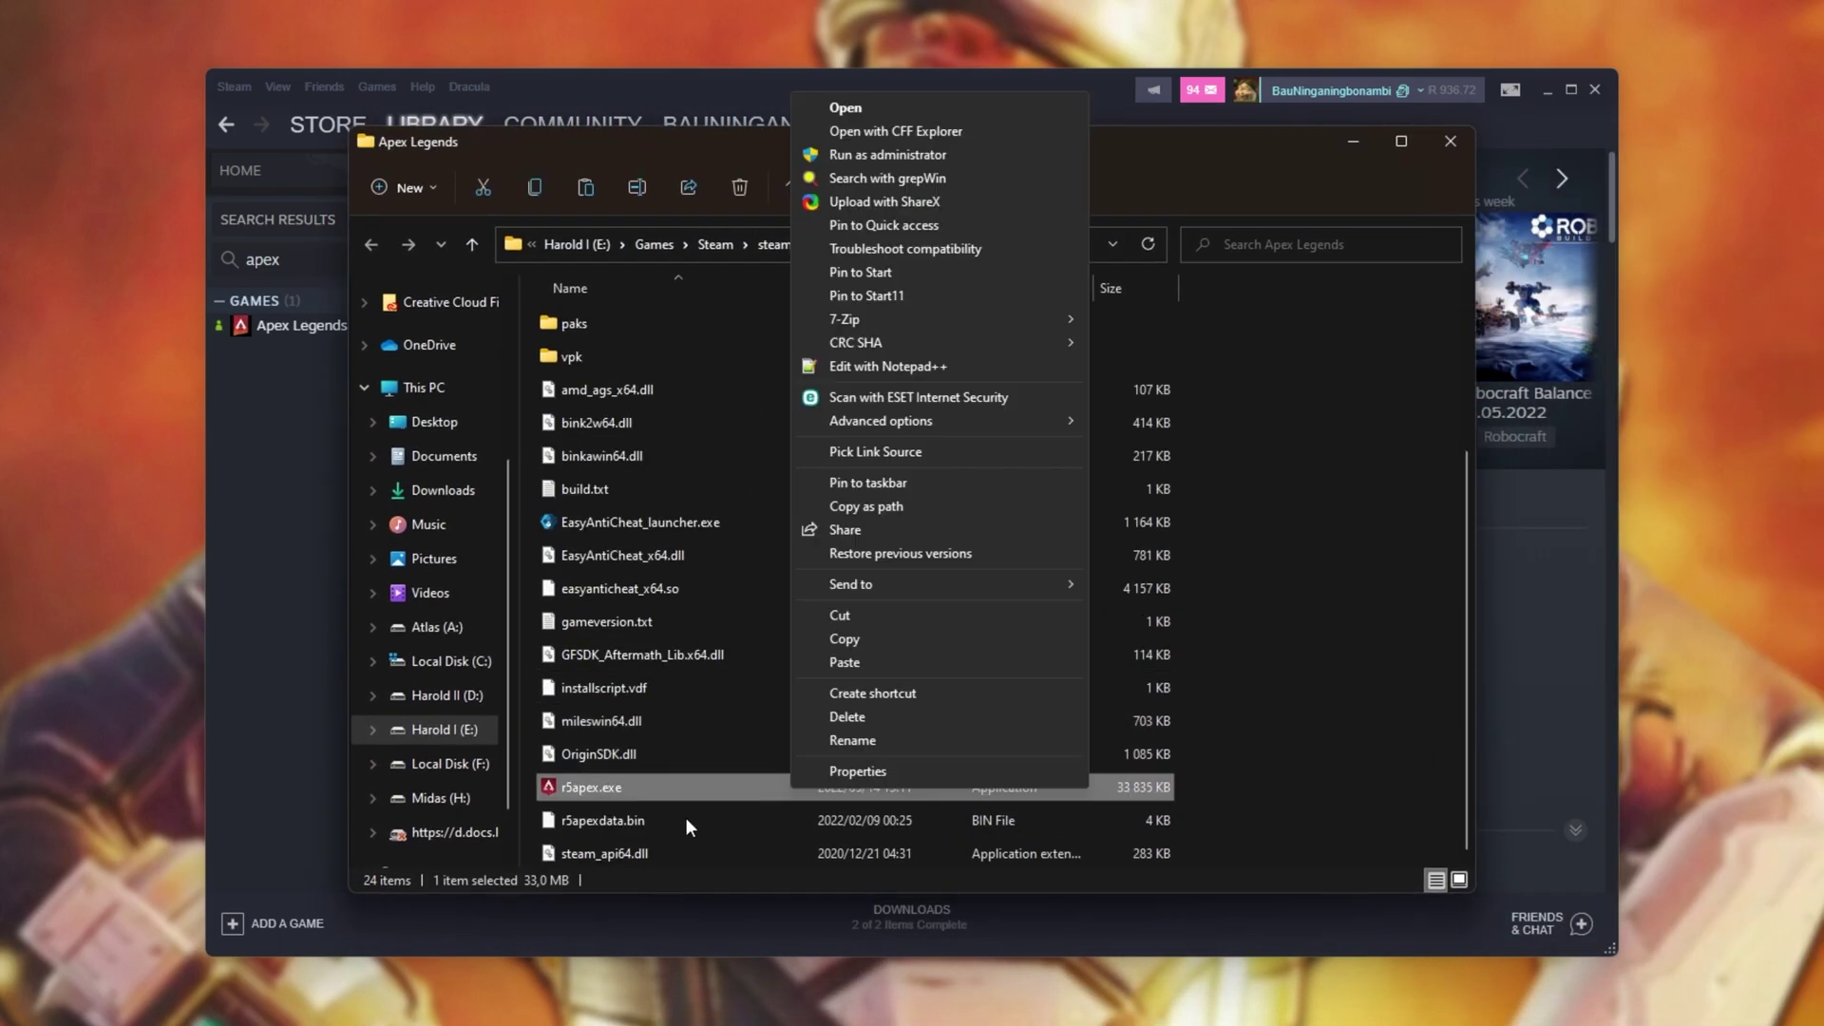
{"action": "left_click", "coordinate": [838, 779]}
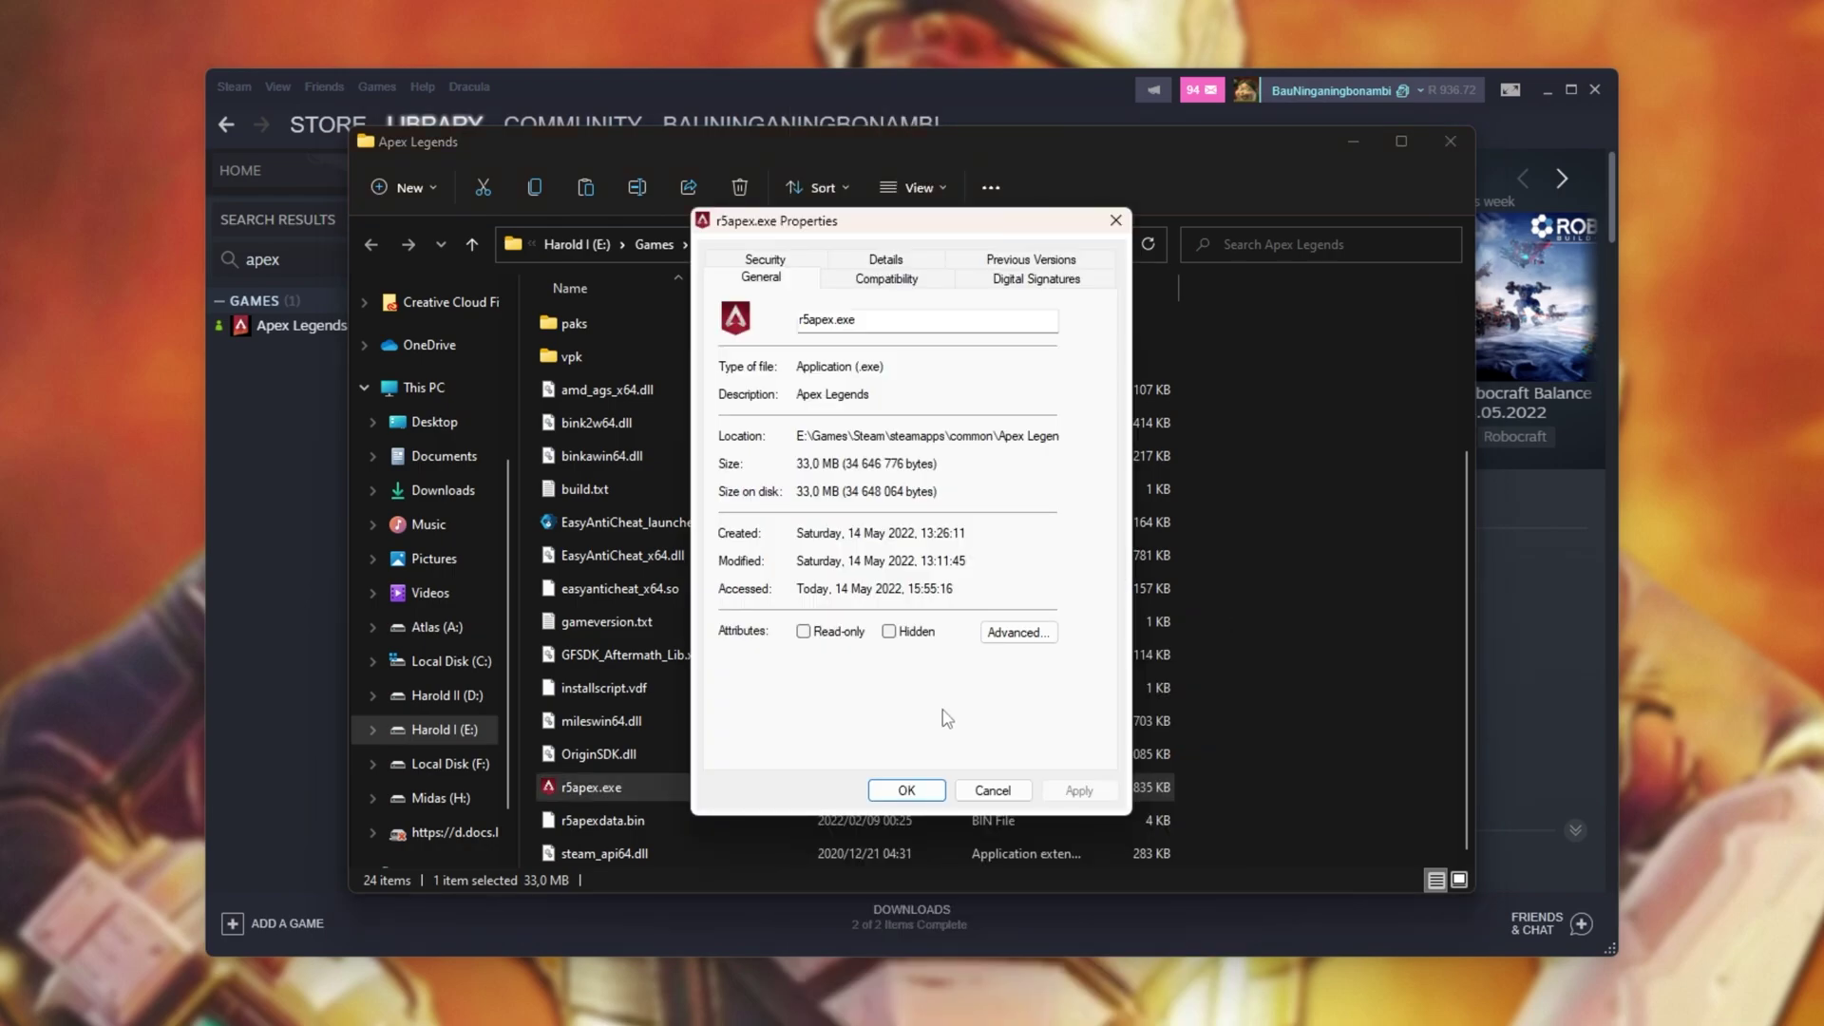
{"action": "left_click", "coordinate": [882, 283]}
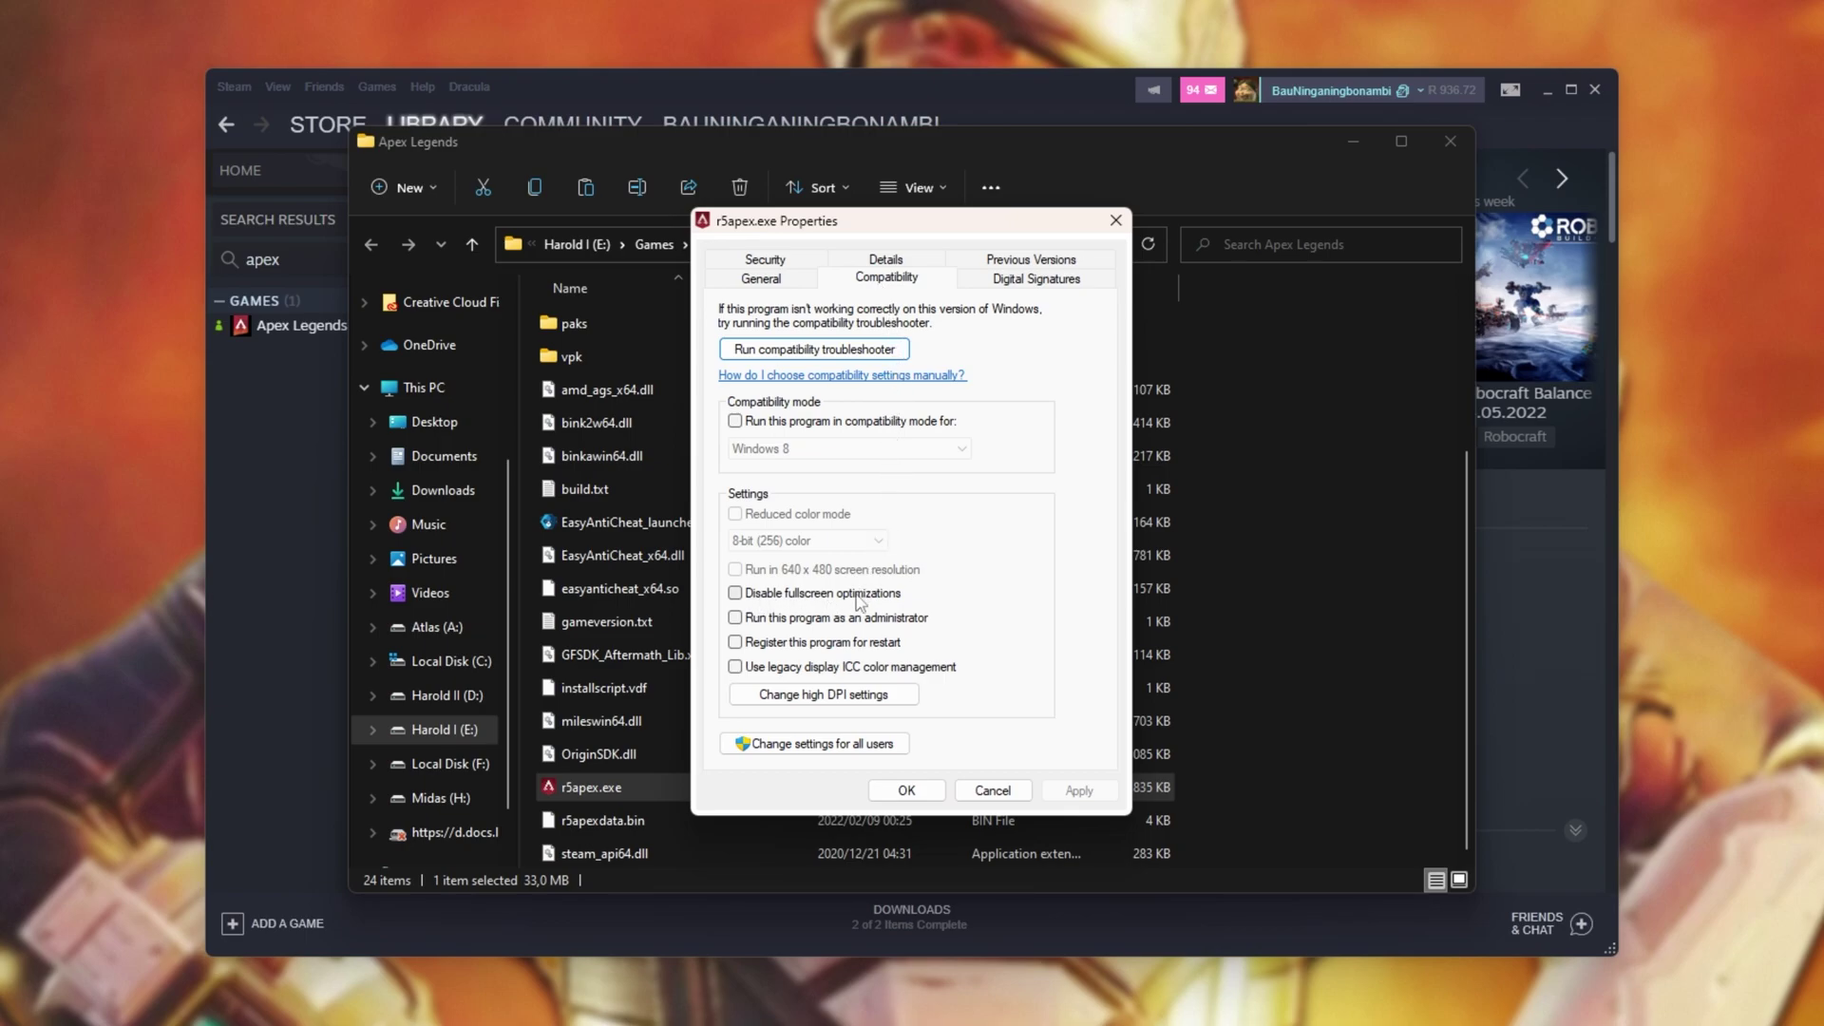
Override high-DPI scaling by Application for r5apex.exe, then copy the folder address as text.
{"action": "left_click", "coordinate": [825, 696]}
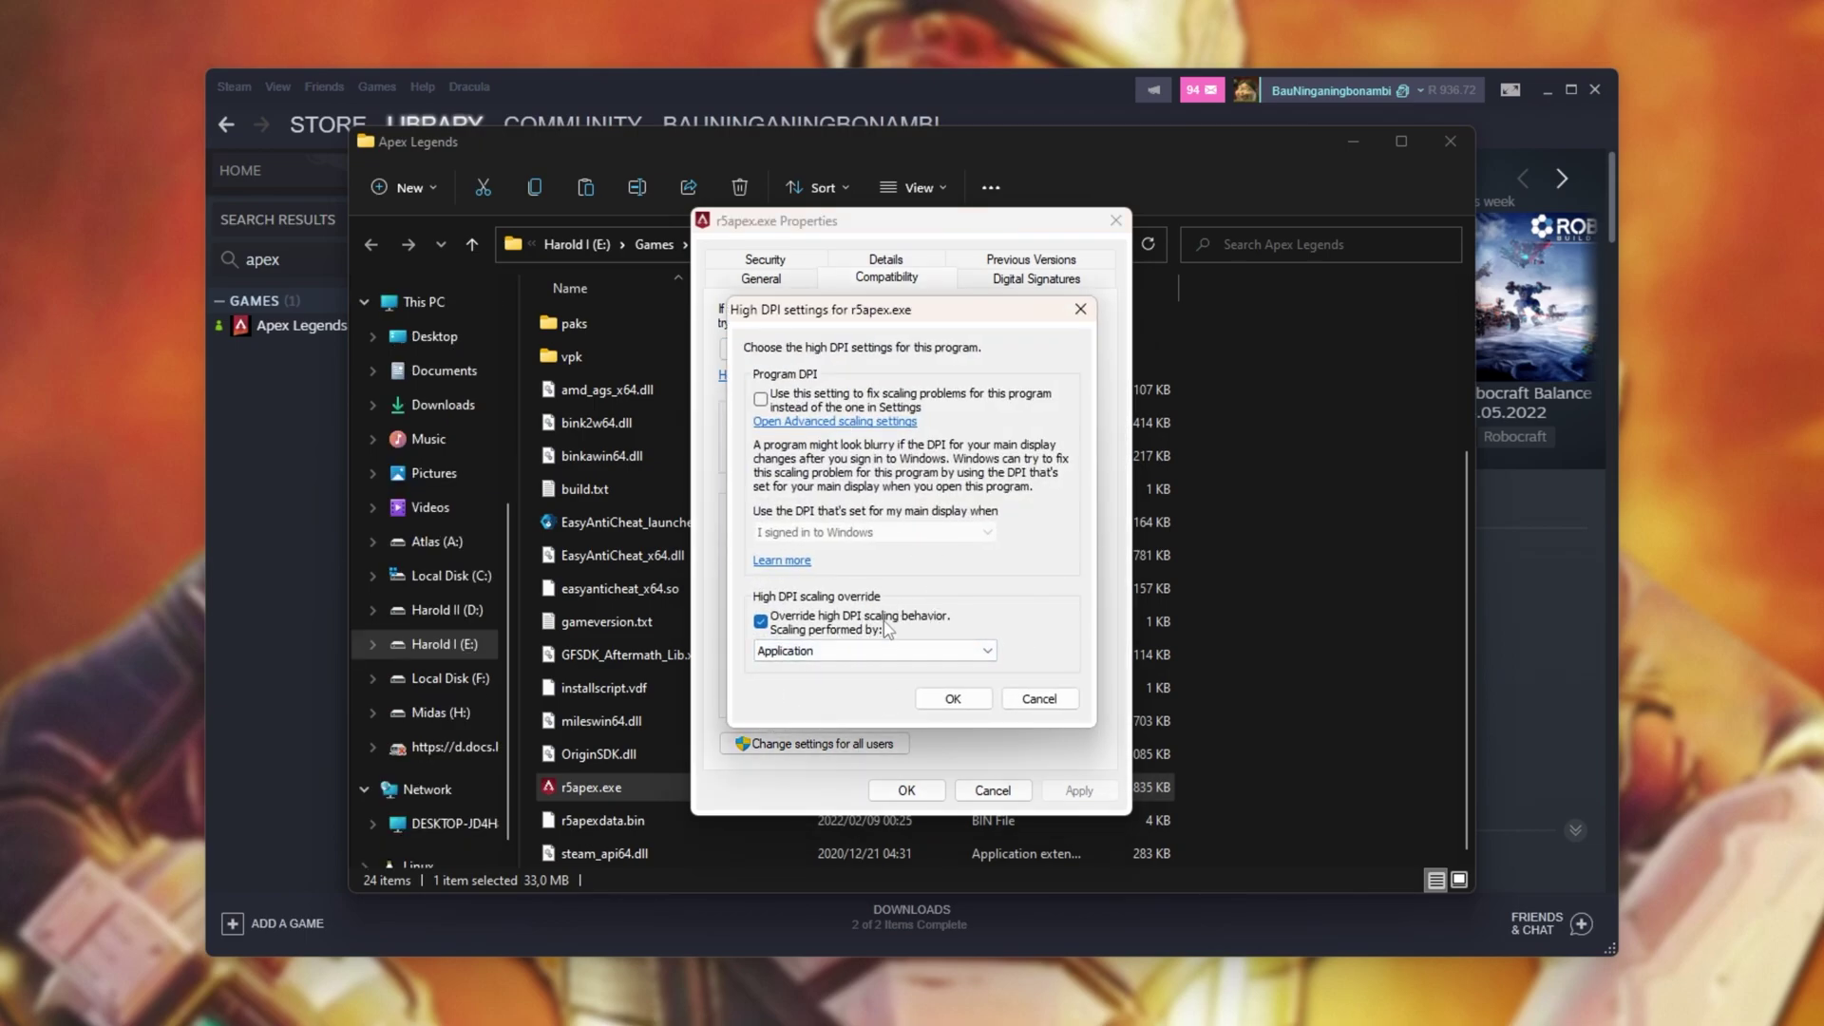
{"action": "left_click", "coordinate": [888, 651]}
{"action": "left_click", "coordinate": [902, 665]}
{"action": "left_click", "coordinate": [969, 703]}
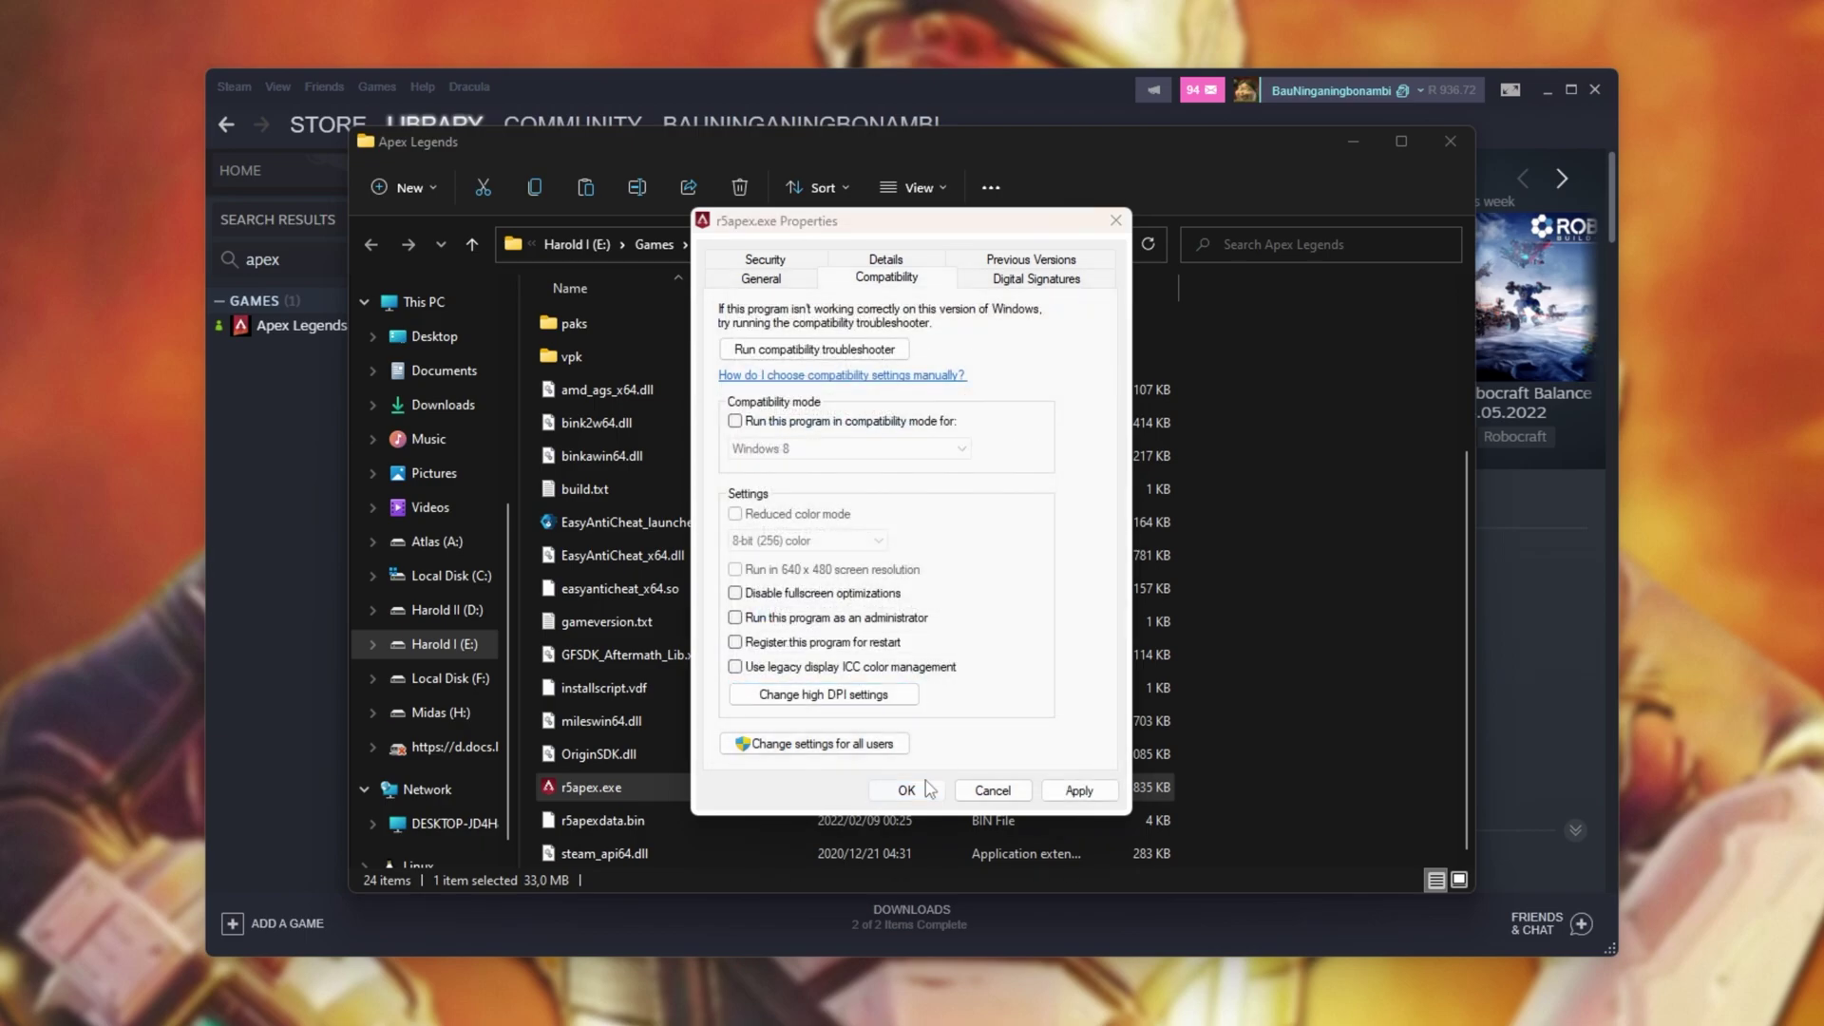
{"action": "left_click", "coordinate": [906, 791]}
{"action": "right_click", "coordinate": [1022, 248]}
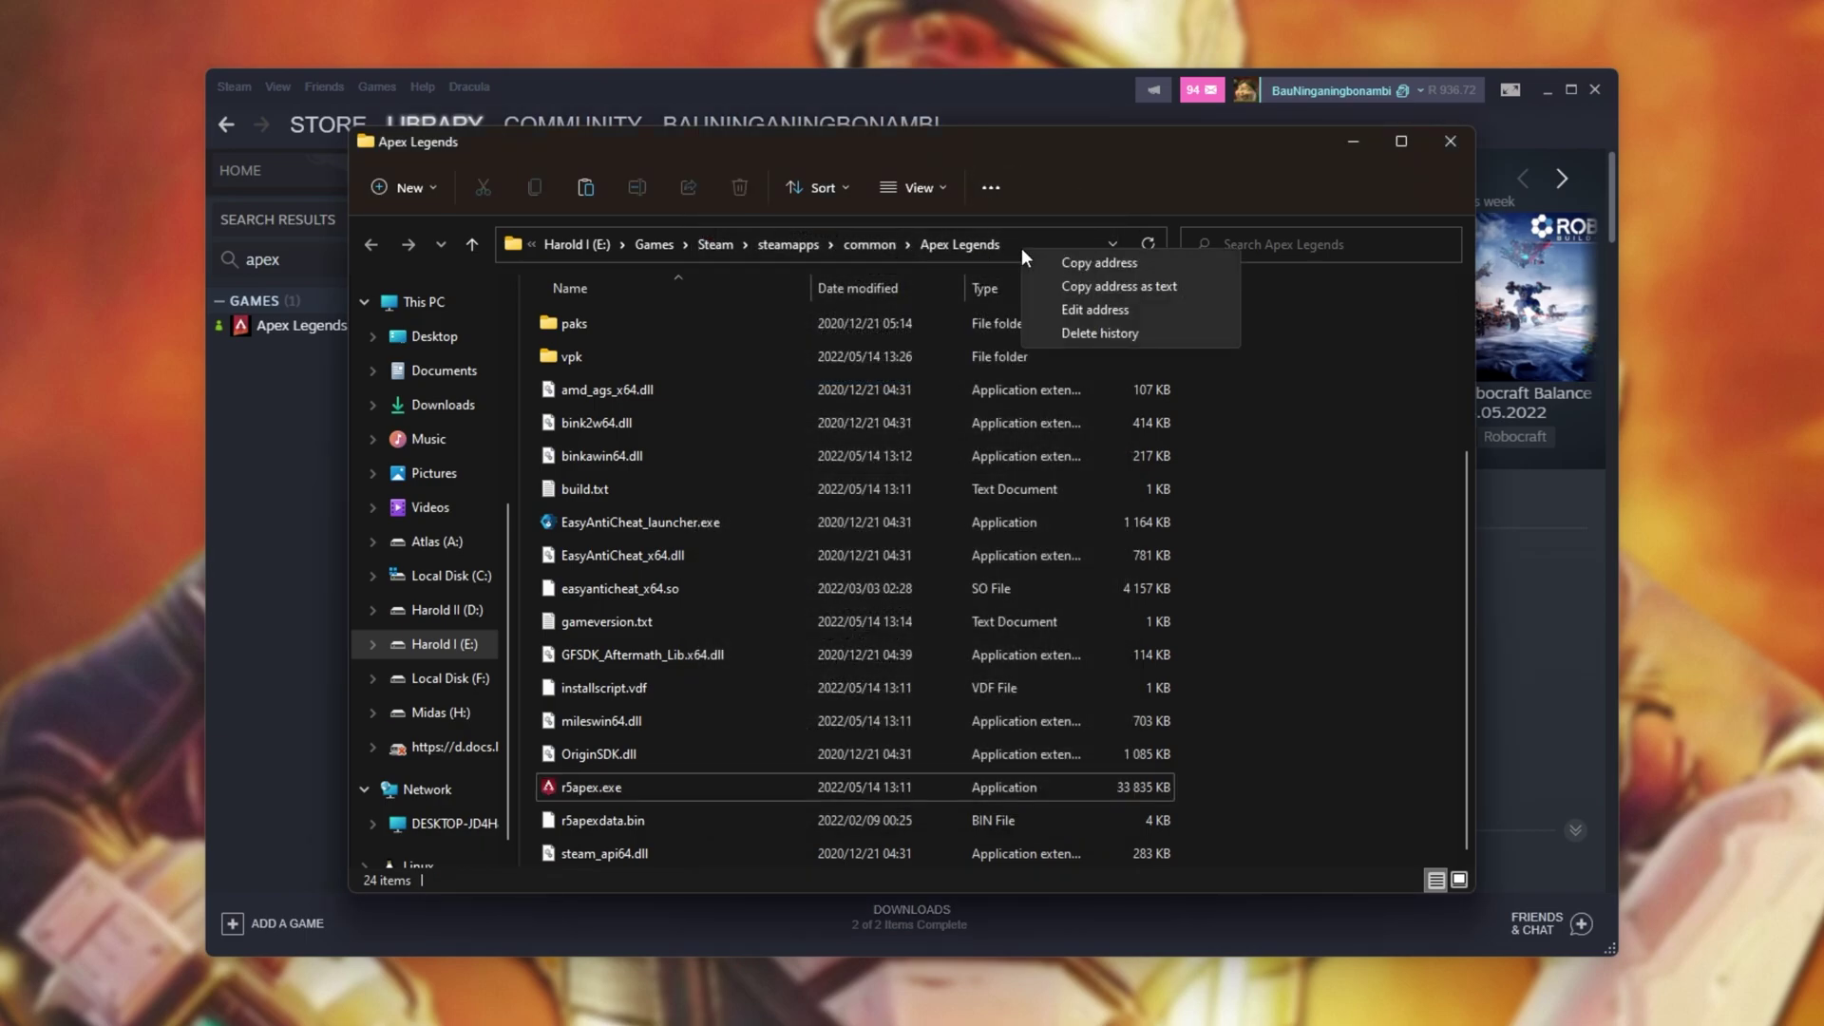
{"action": "left_click", "coordinate": [1159, 293]}
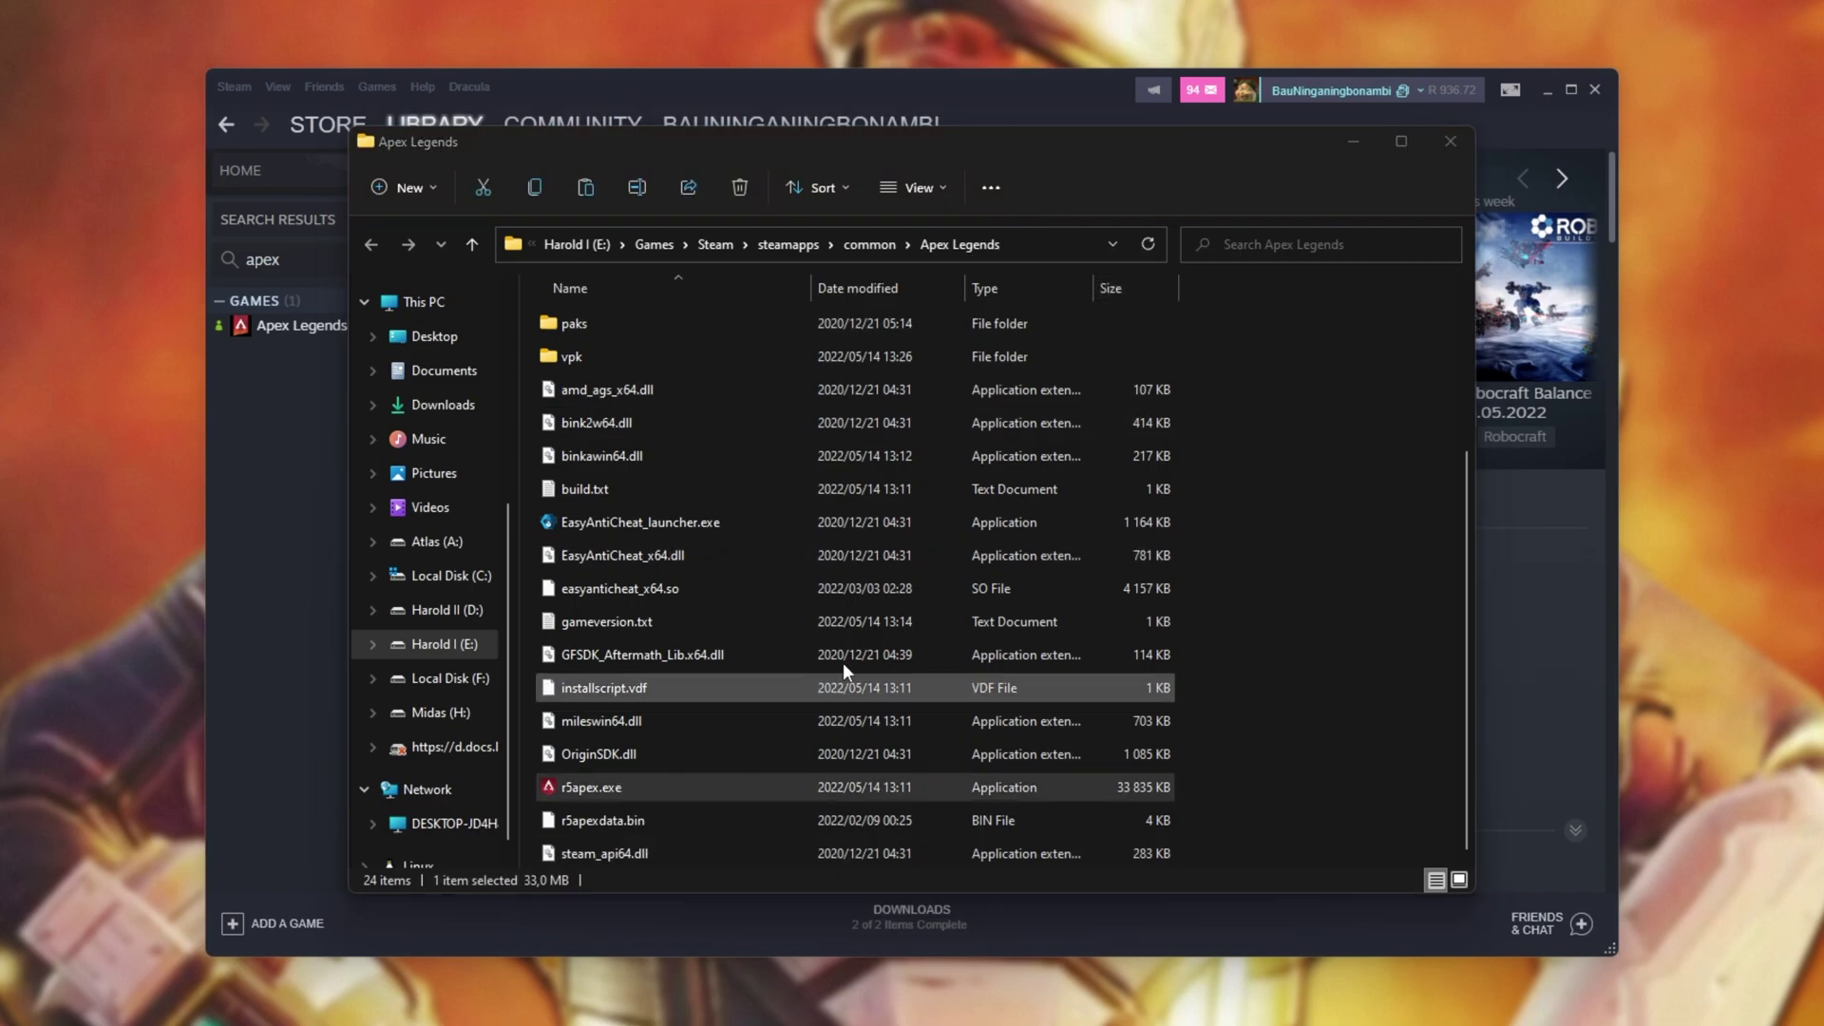
Search 'gpu' and open the Windows Graphics settings page.
{"action": "left_click", "coordinate": [1265, 596]}
{"action": "key", "text": "super"}
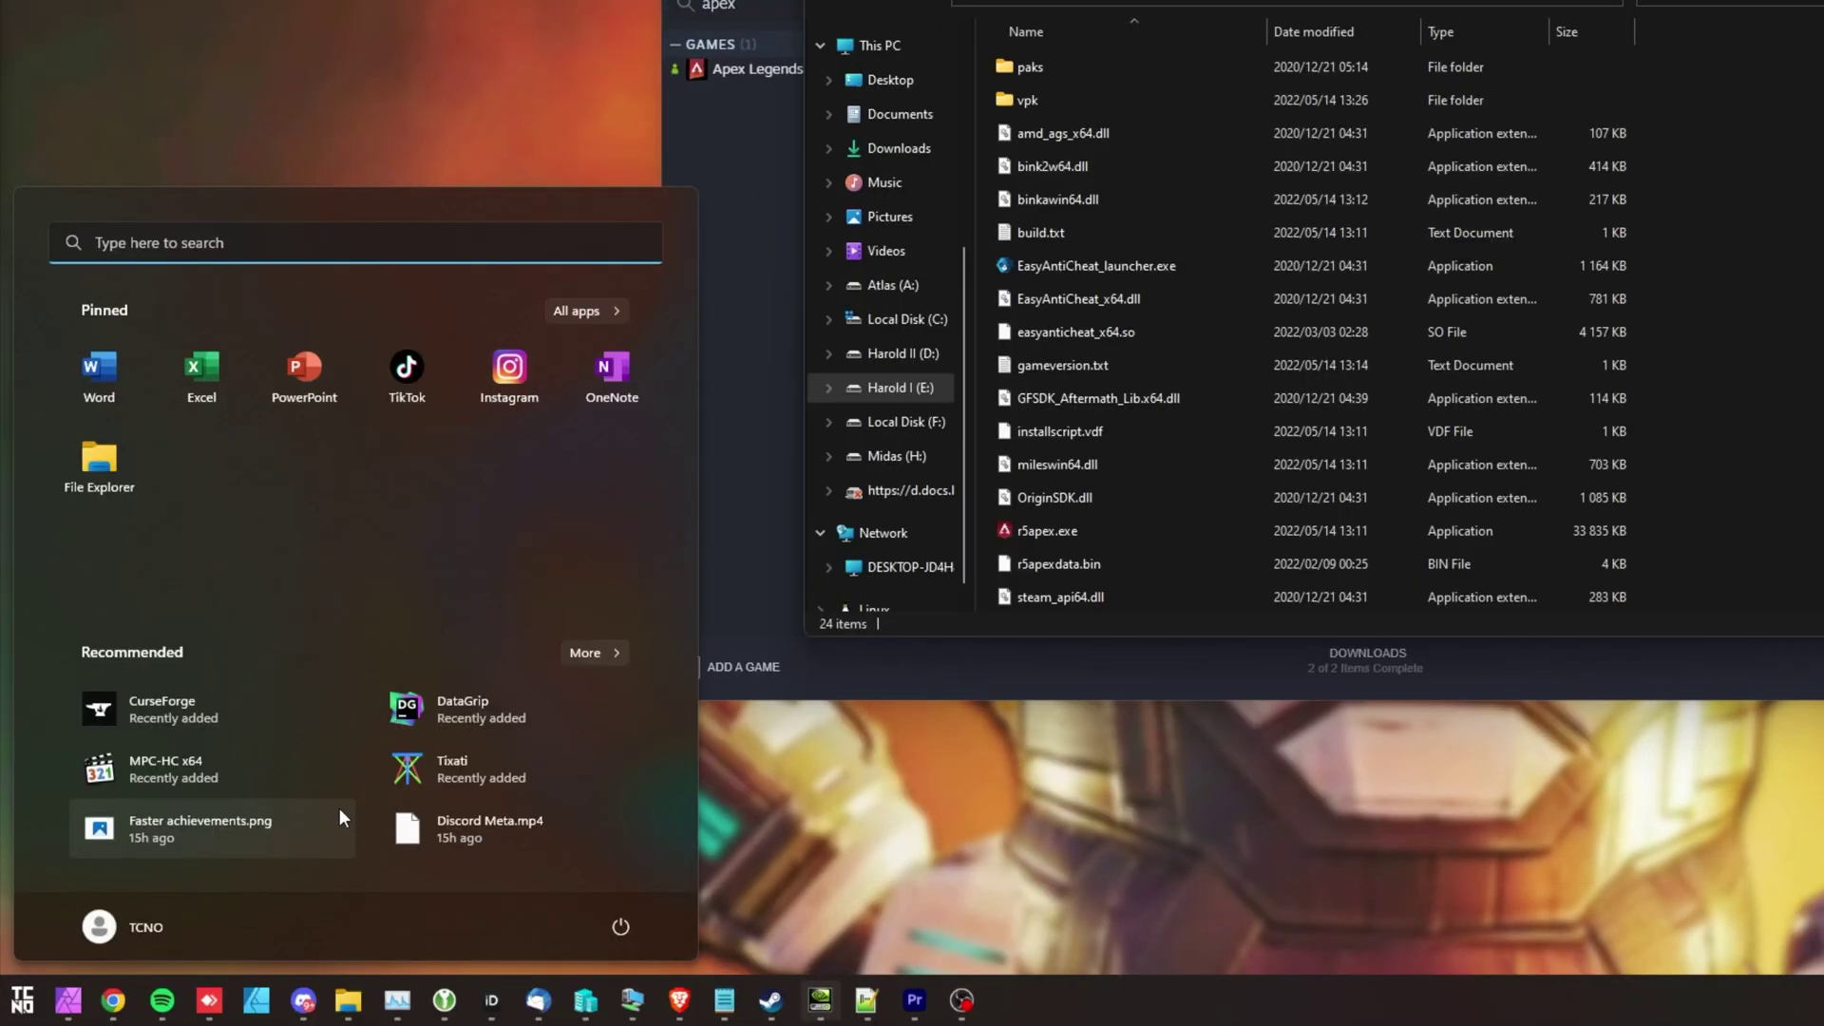
{"action": "type", "text": "gpu"}
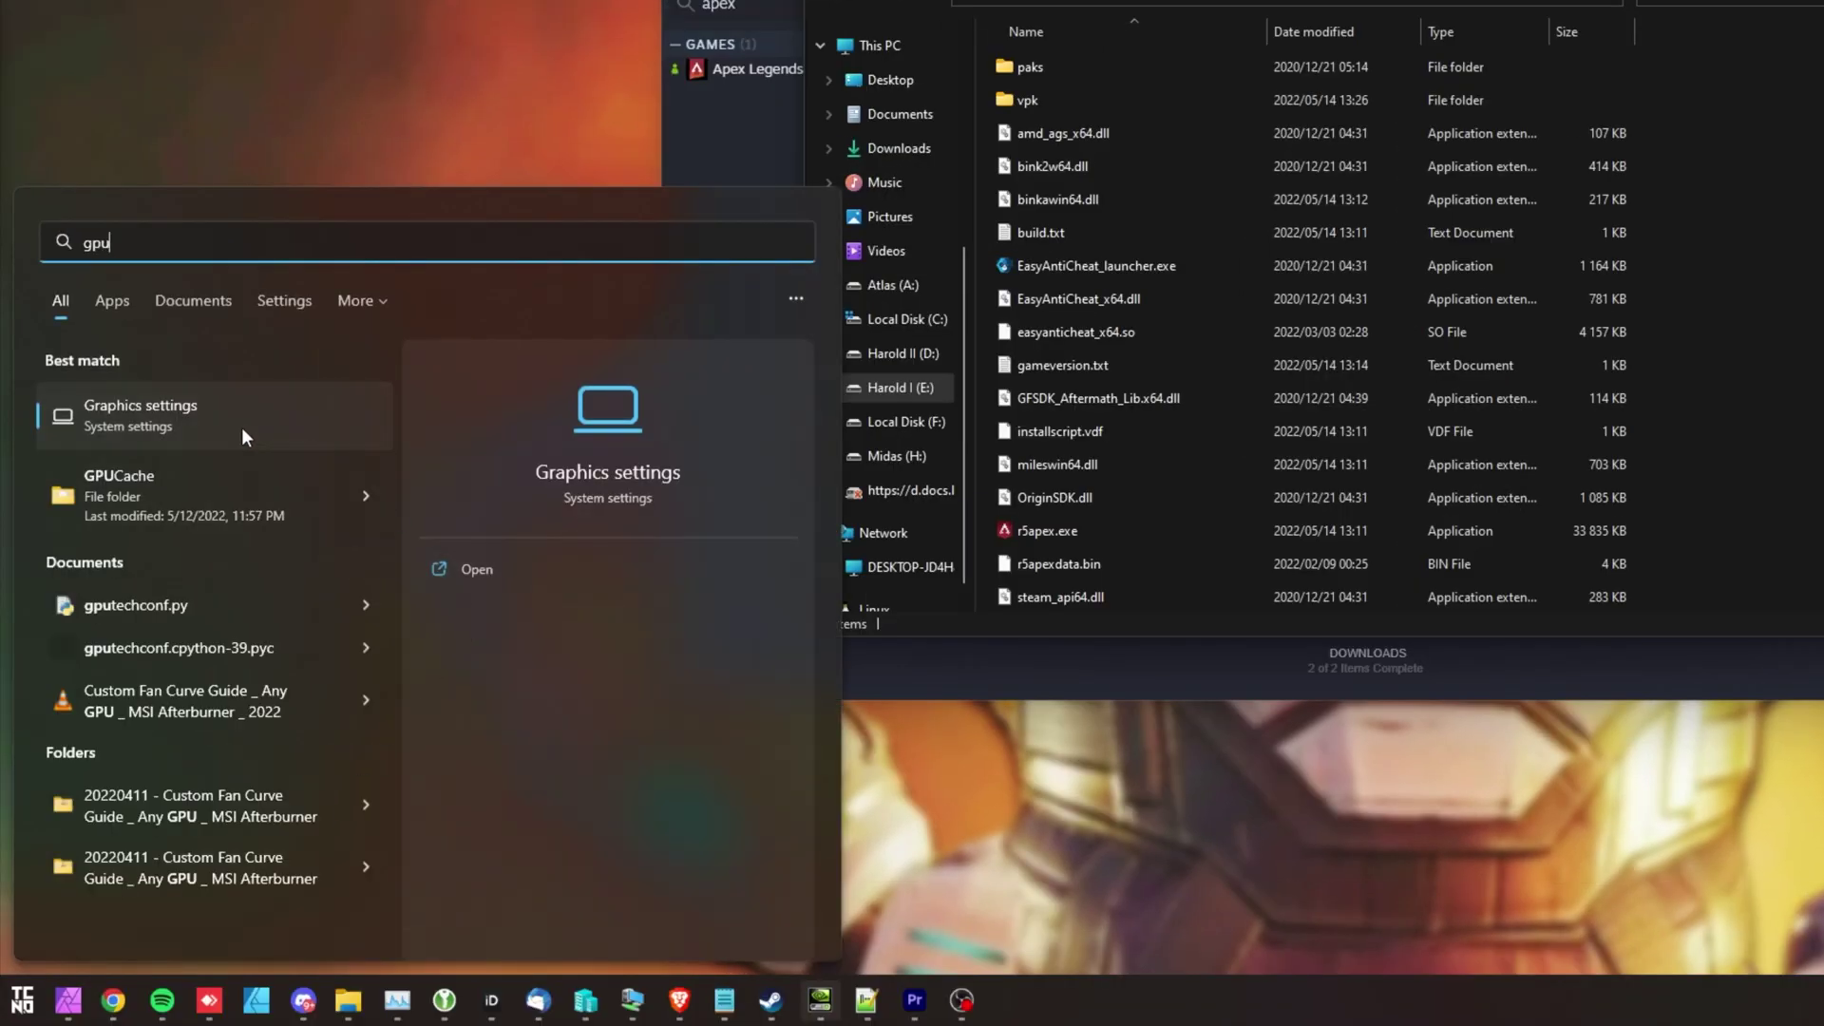
{"action": "left_click", "coordinate": [593, 471]}
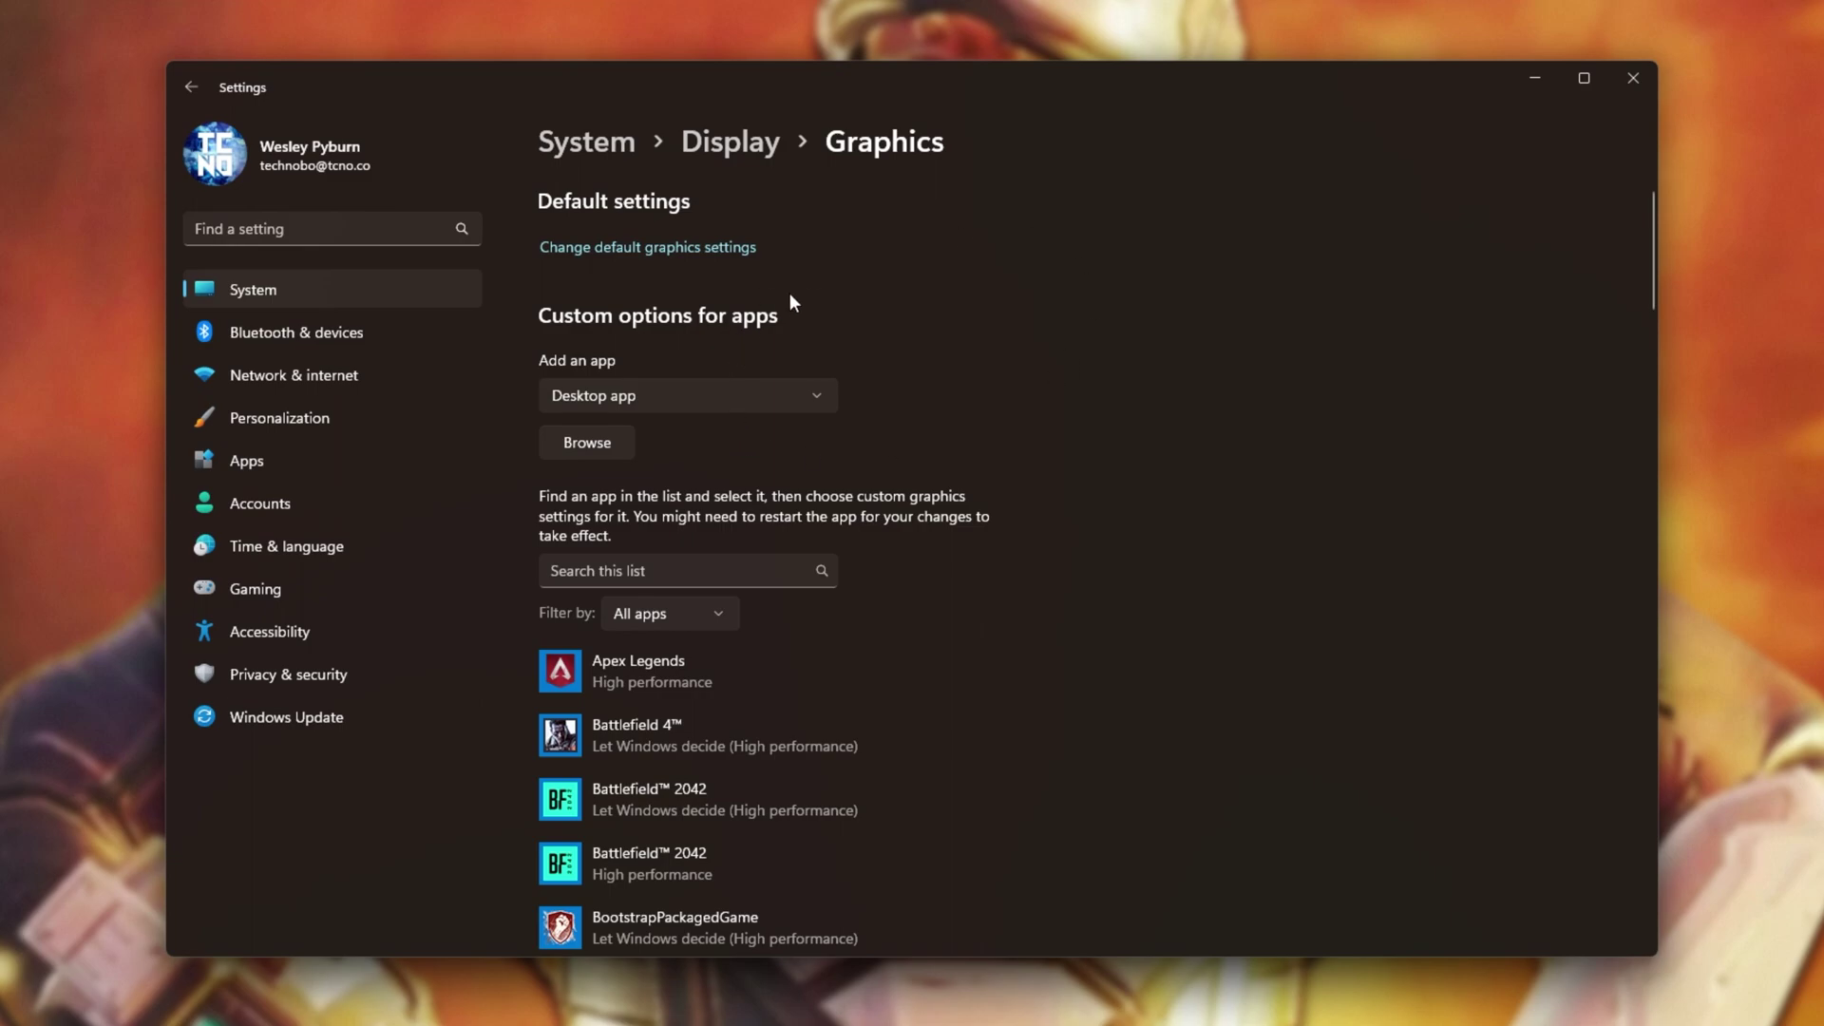
Add r5apex.exe from the pasted Apex Legends folder as a desktop app.
{"action": "left_click", "coordinate": [680, 414]}
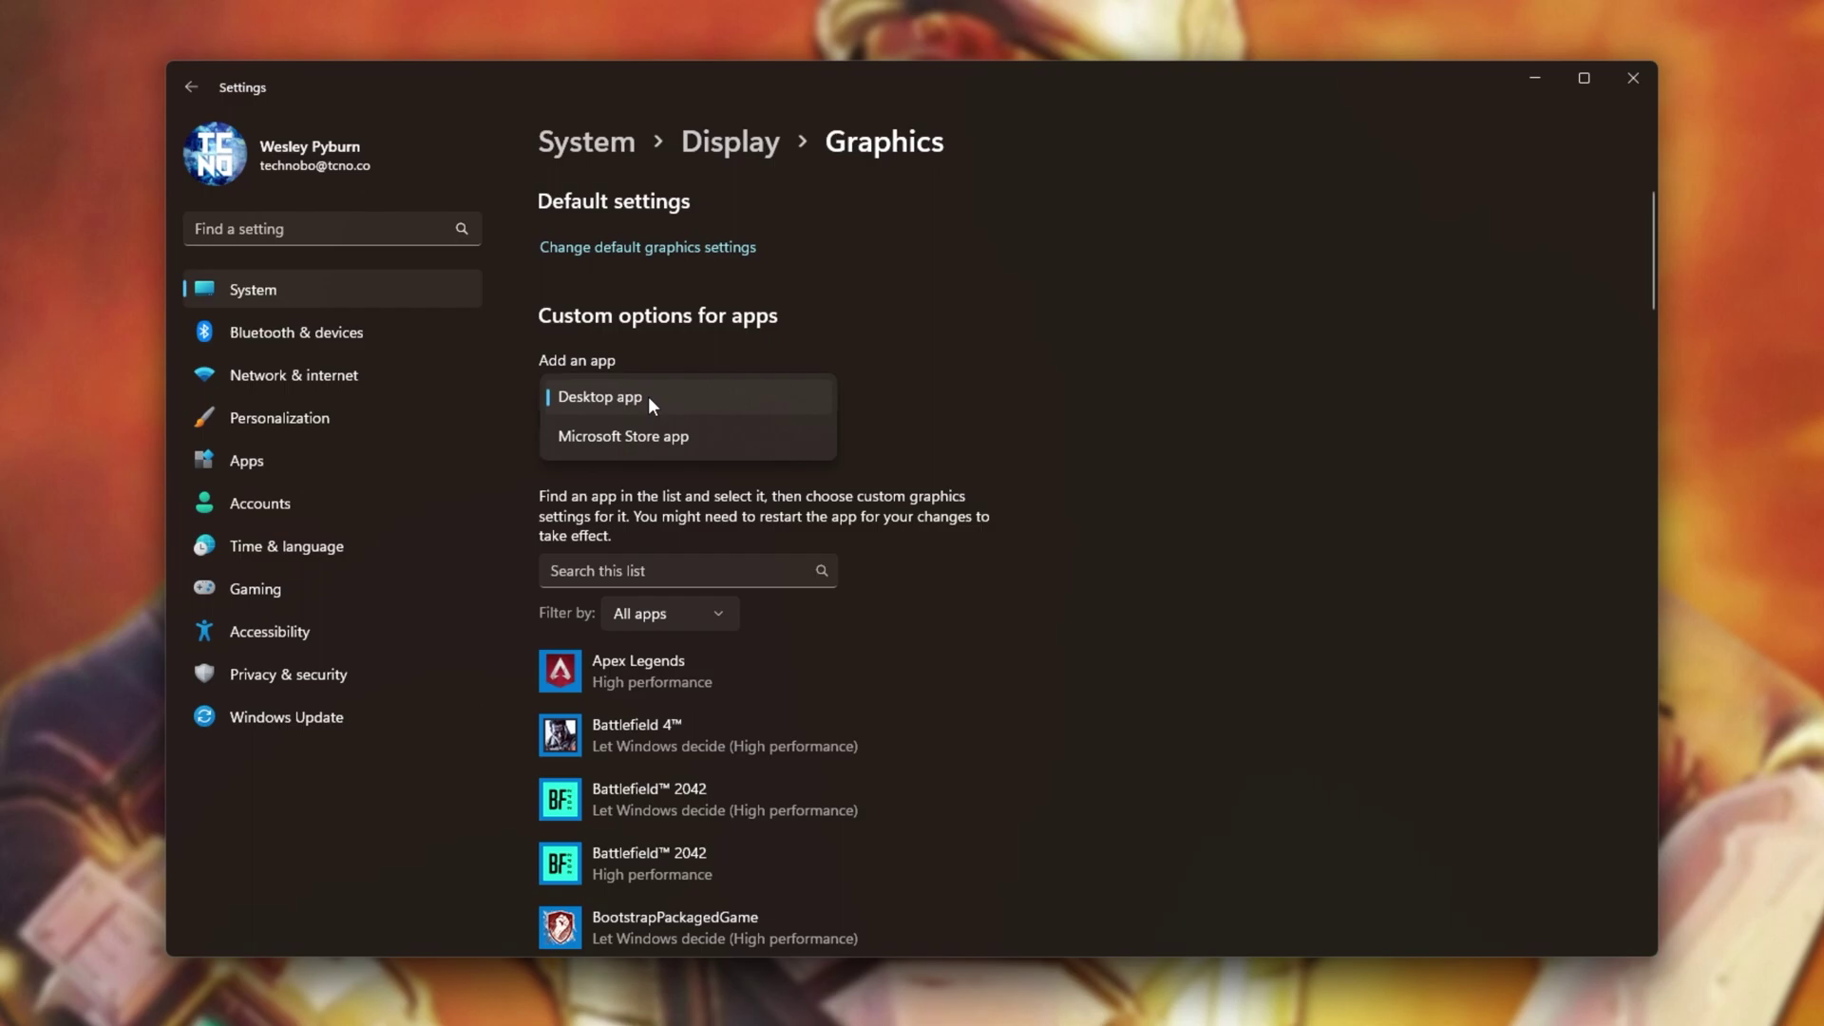
{"action": "left_click", "coordinate": [648, 396]}
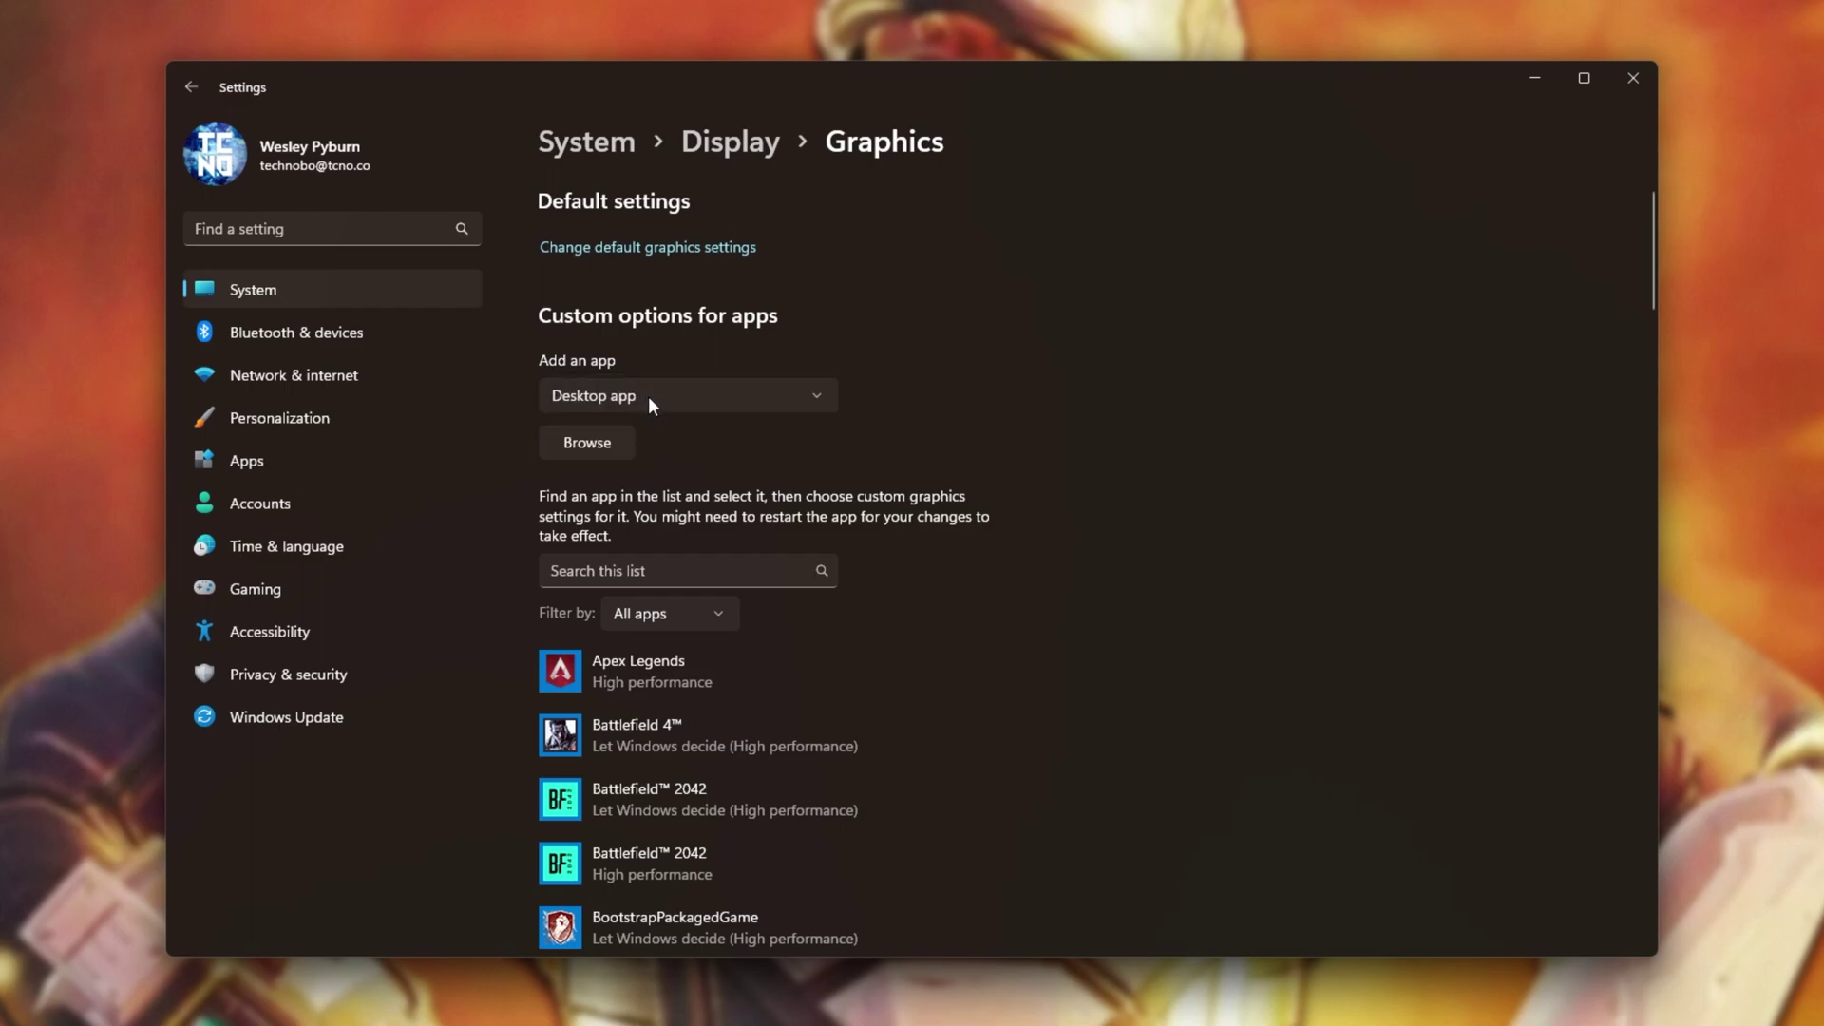
{"action": "left_click", "coordinate": [603, 452]}
{"action": "left_click", "coordinate": [1099, 187]}
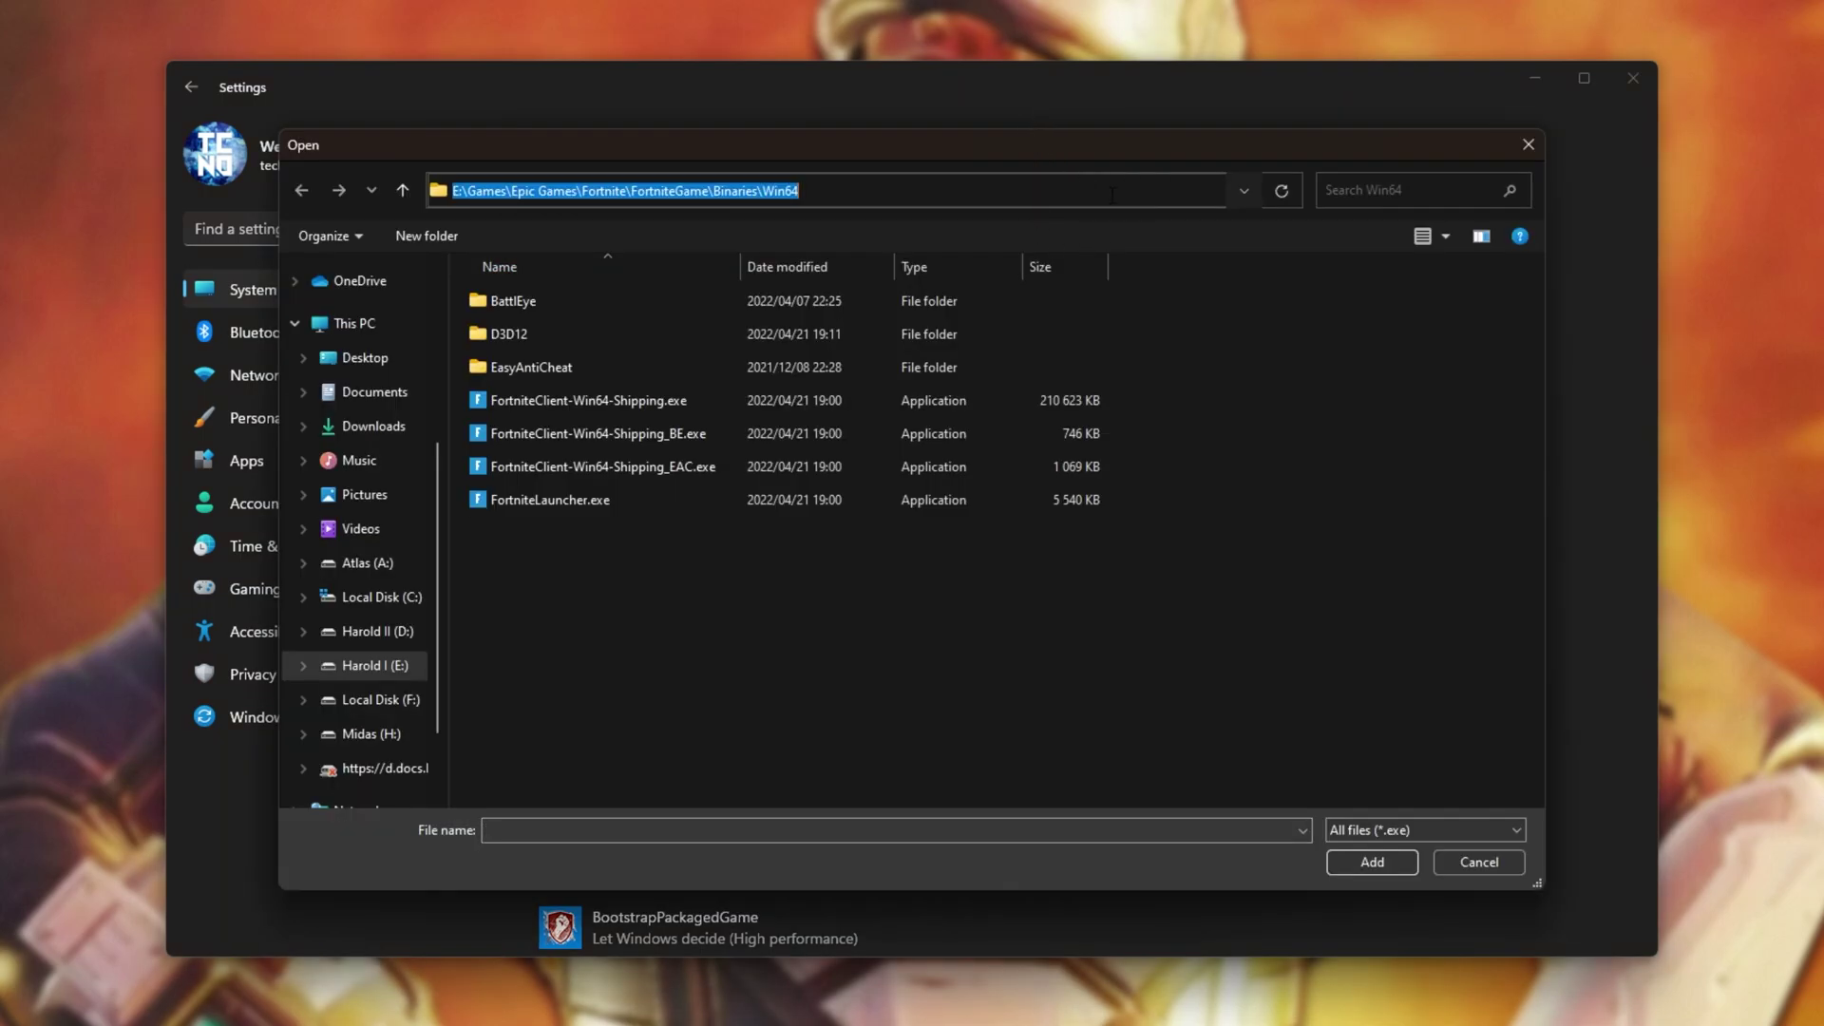
{"action": "type", "text": "E:\\Games\\Steam\\steamapps\\common\\Apex Legends"}
{"action": "key", "text": "Return"}
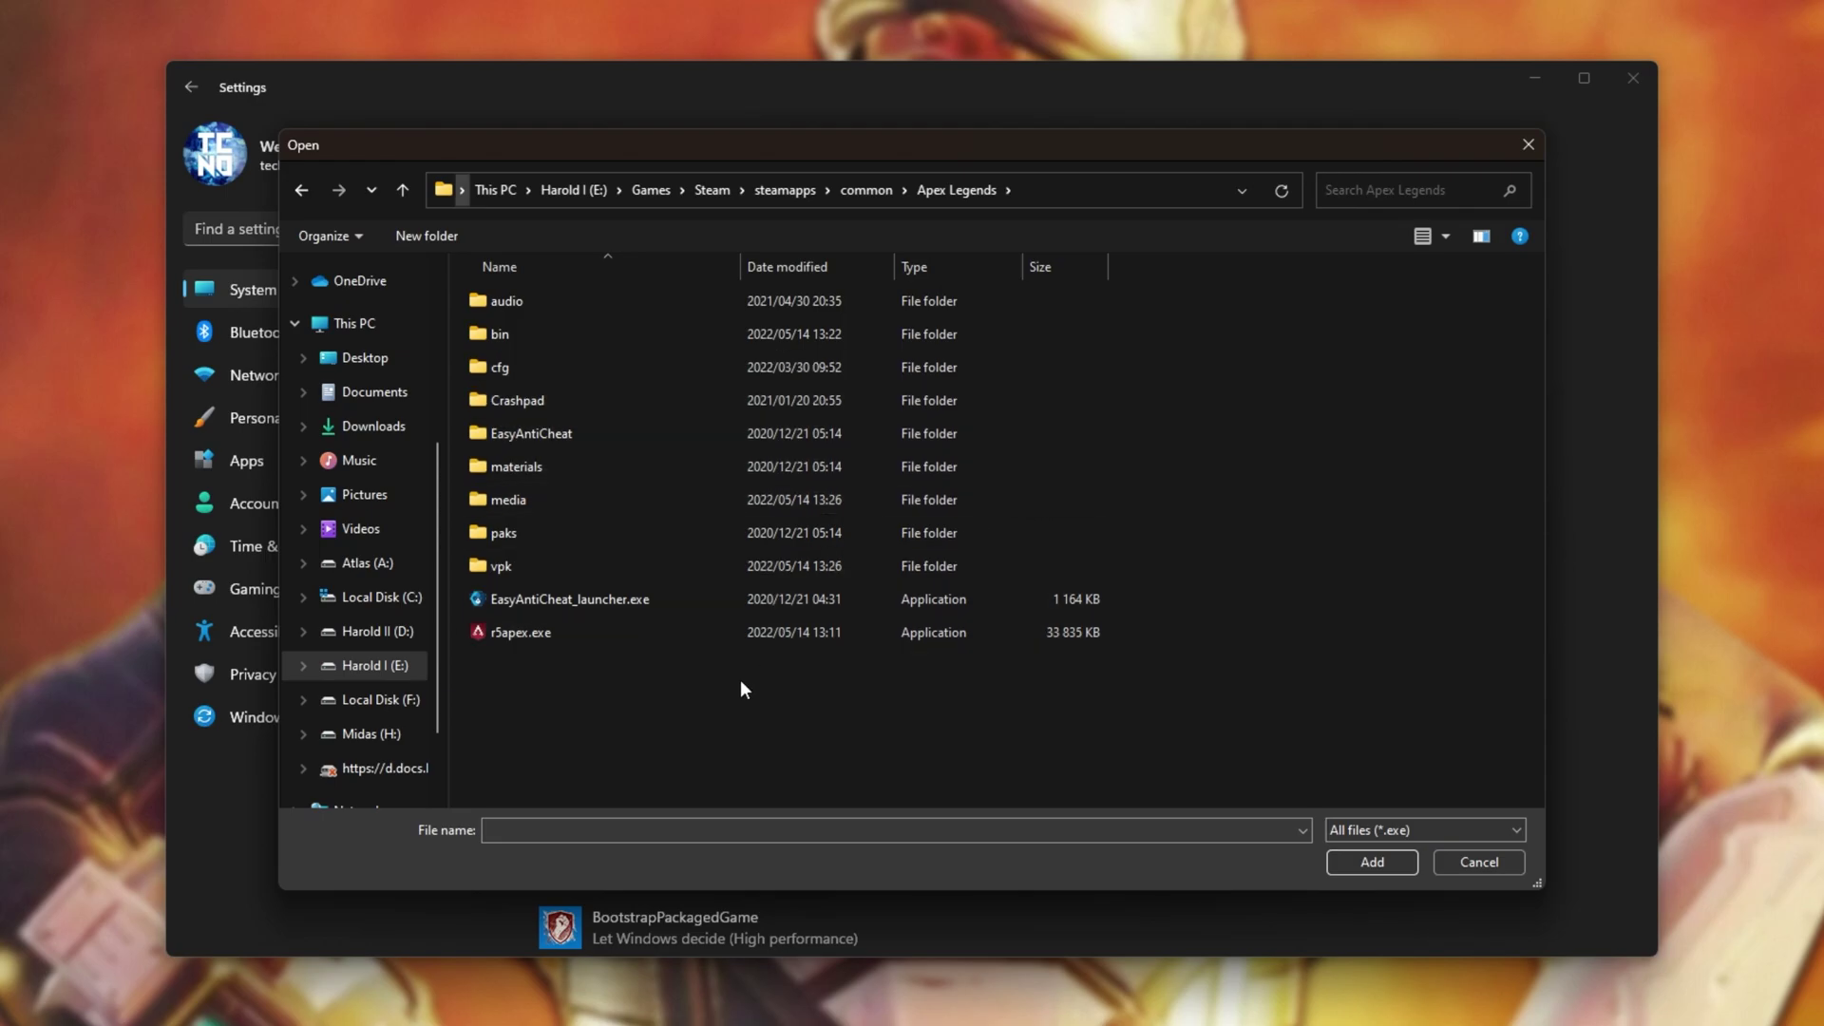
{"action": "left_click", "coordinate": [710, 640]}
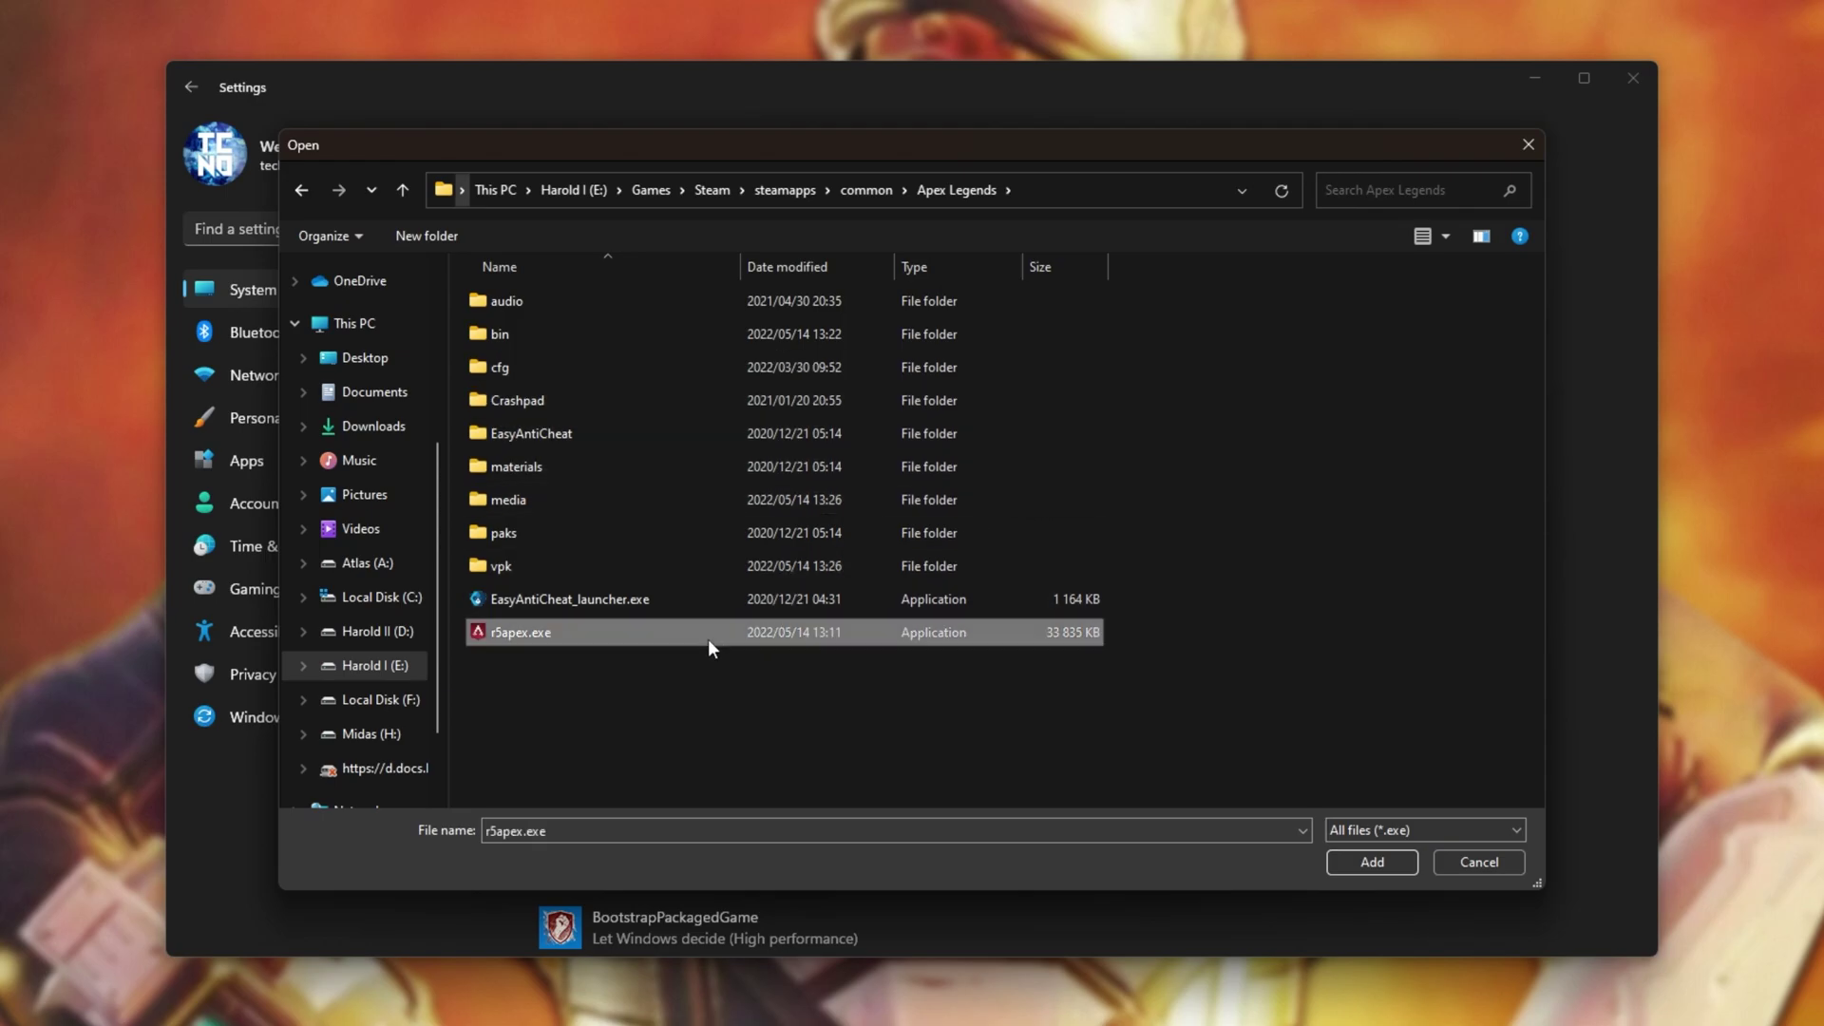
{"action": "left_click", "coordinate": [1347, 859]}
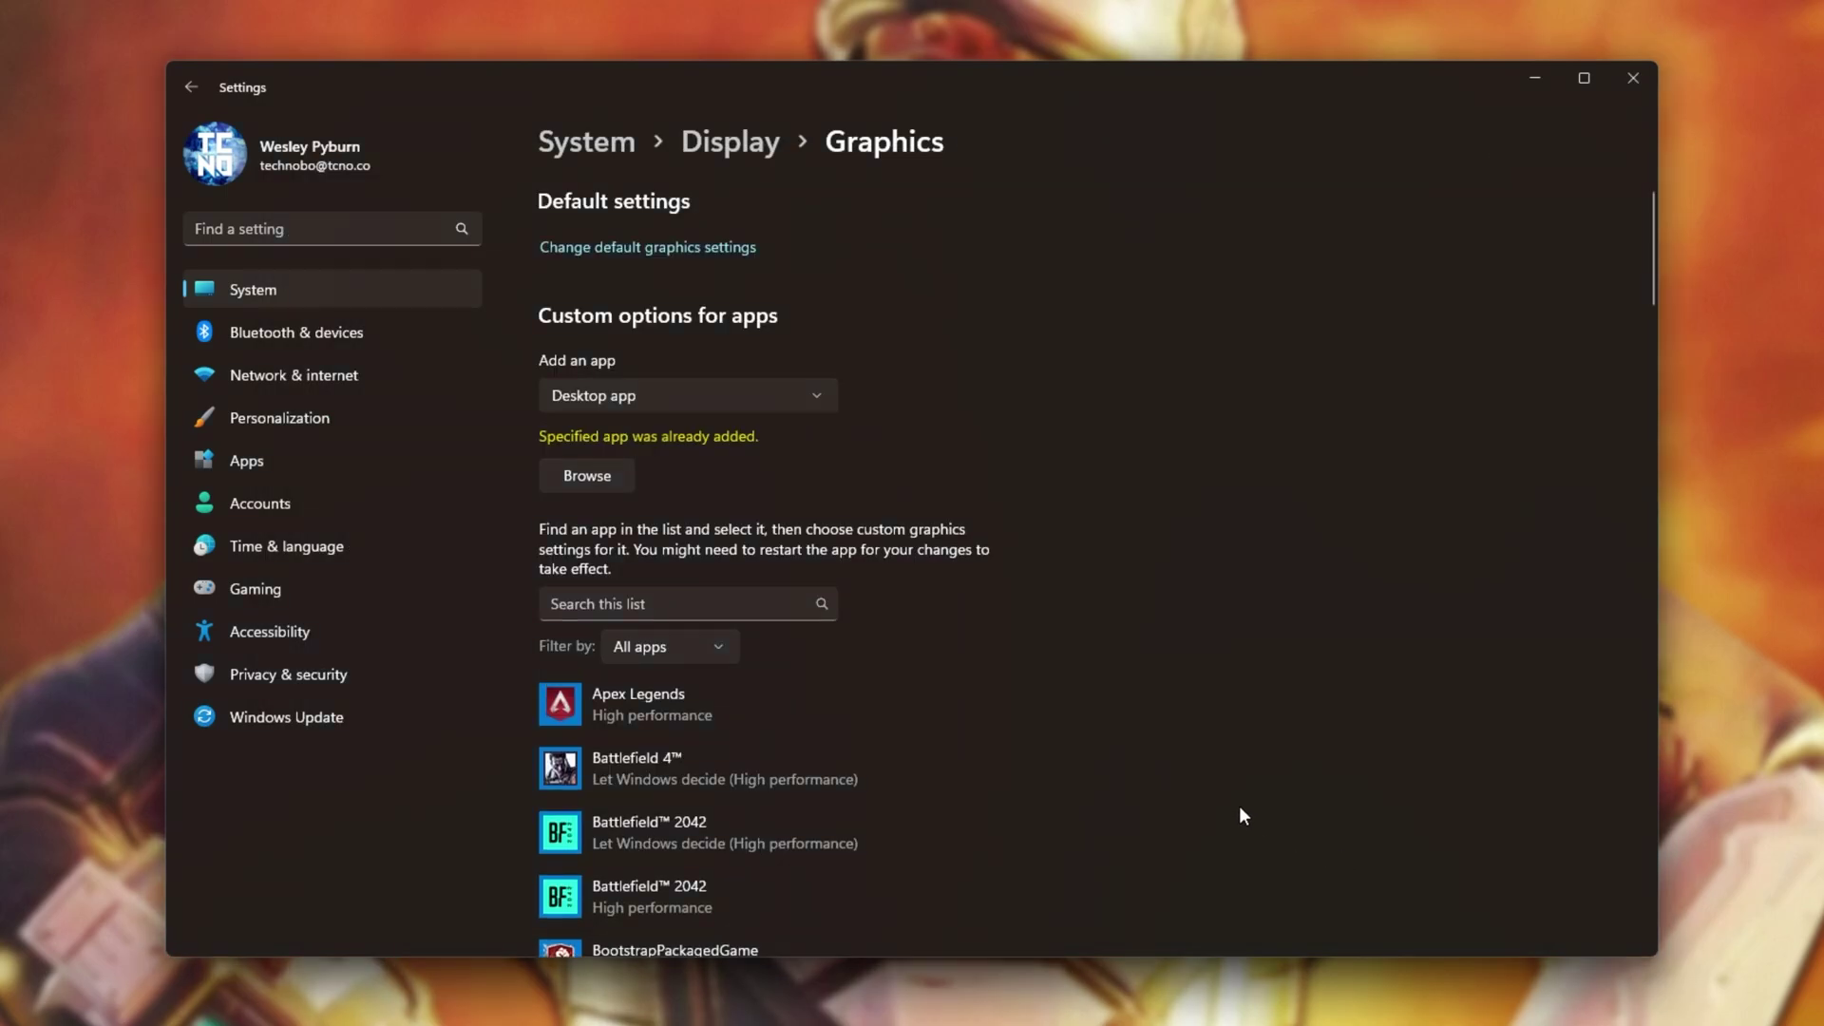
Set Apex Legends' graphics preference to High performance and save it.
{"action": "left_click", "coordinate": [637, 698]}
{"action": "scroll", "coordinate": [639, 705], "scroll_direction": "down", "scroll_amount": 1}
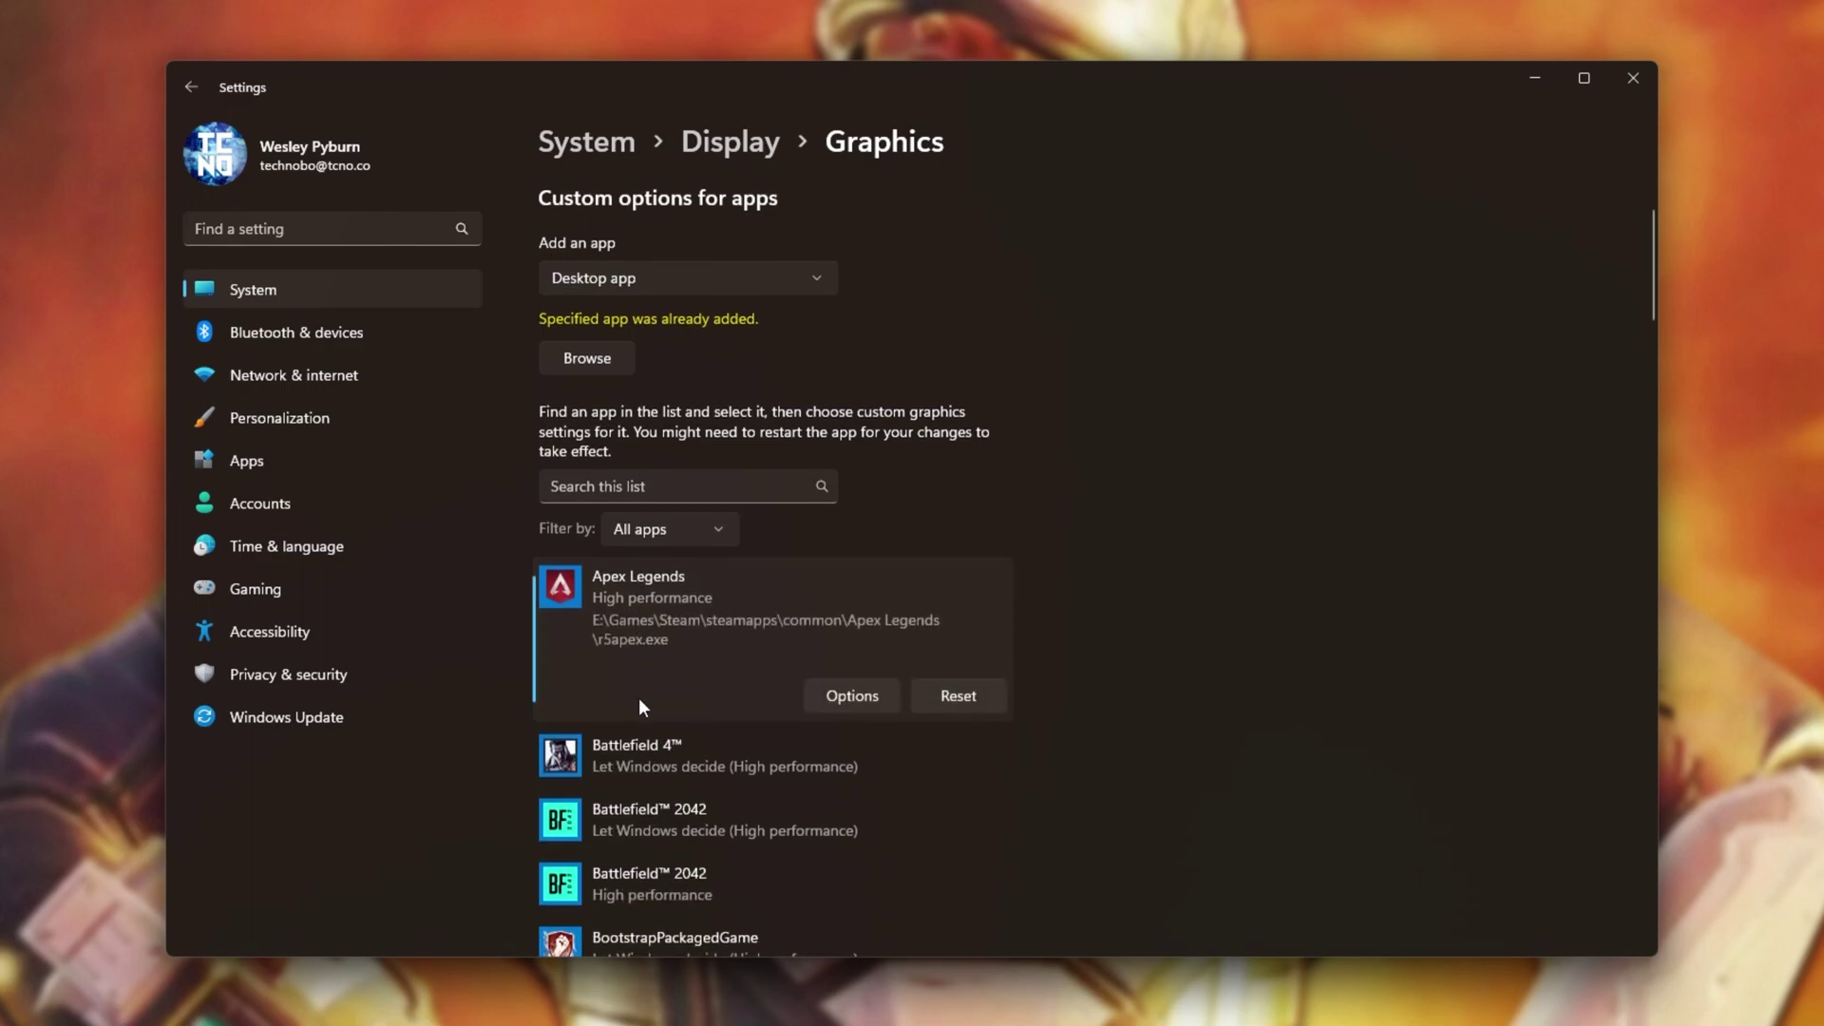
{"action": "left_click", "coordinate": [855, 698]}
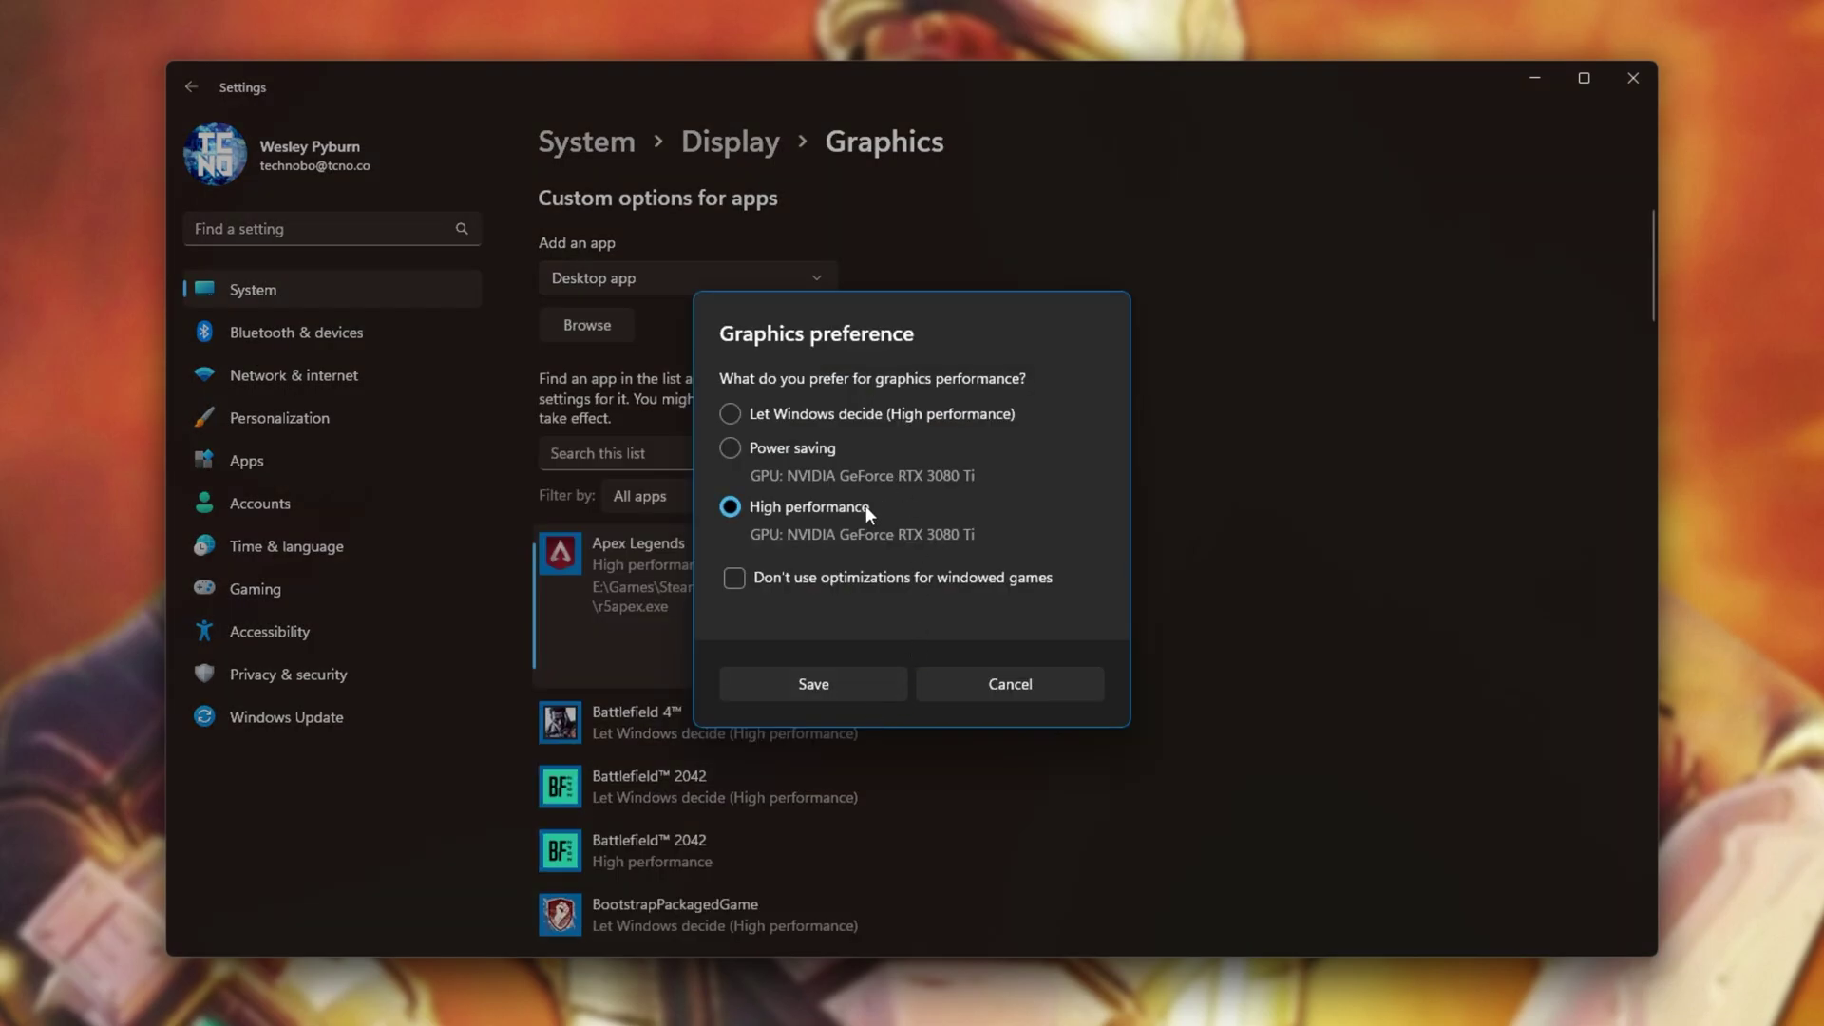
{"action": "left_click", "coordinate": [889, 680]}
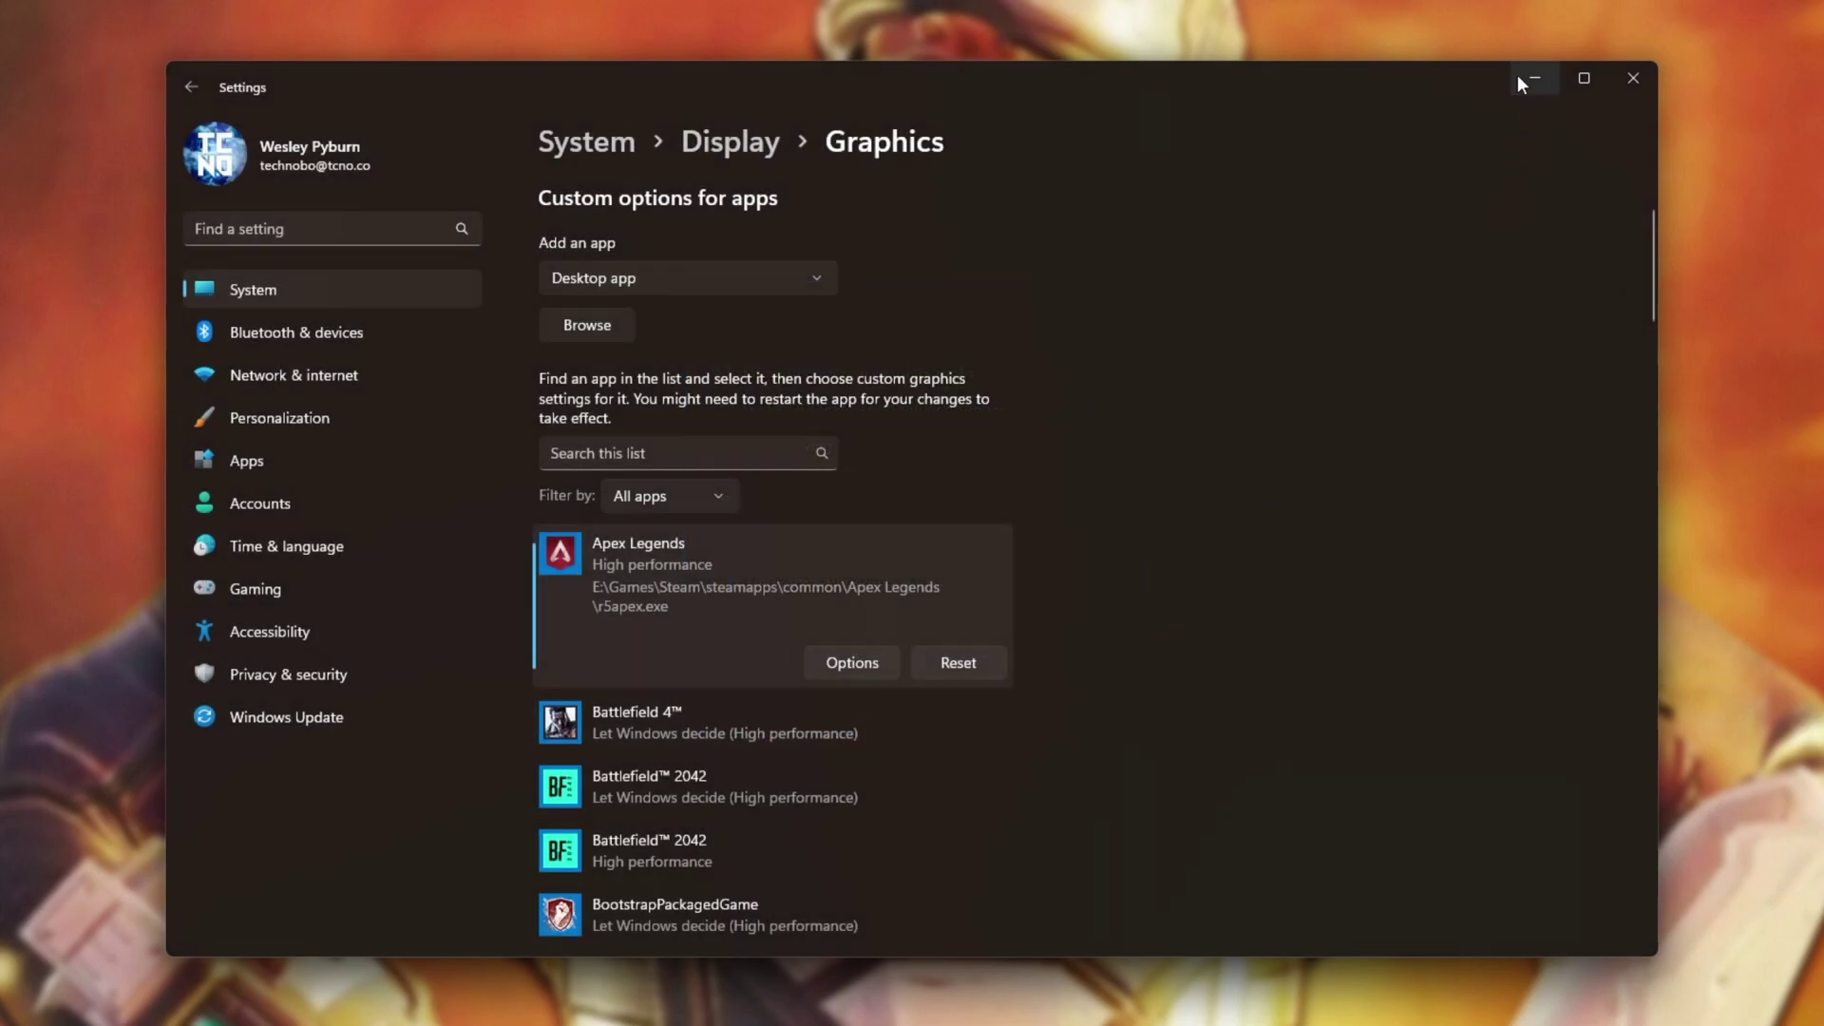
Check the Xbox Game Bar and Game Mode (On) pages, then go to Captures.
{"action": "left_click", "coordinate": [310, 592]}
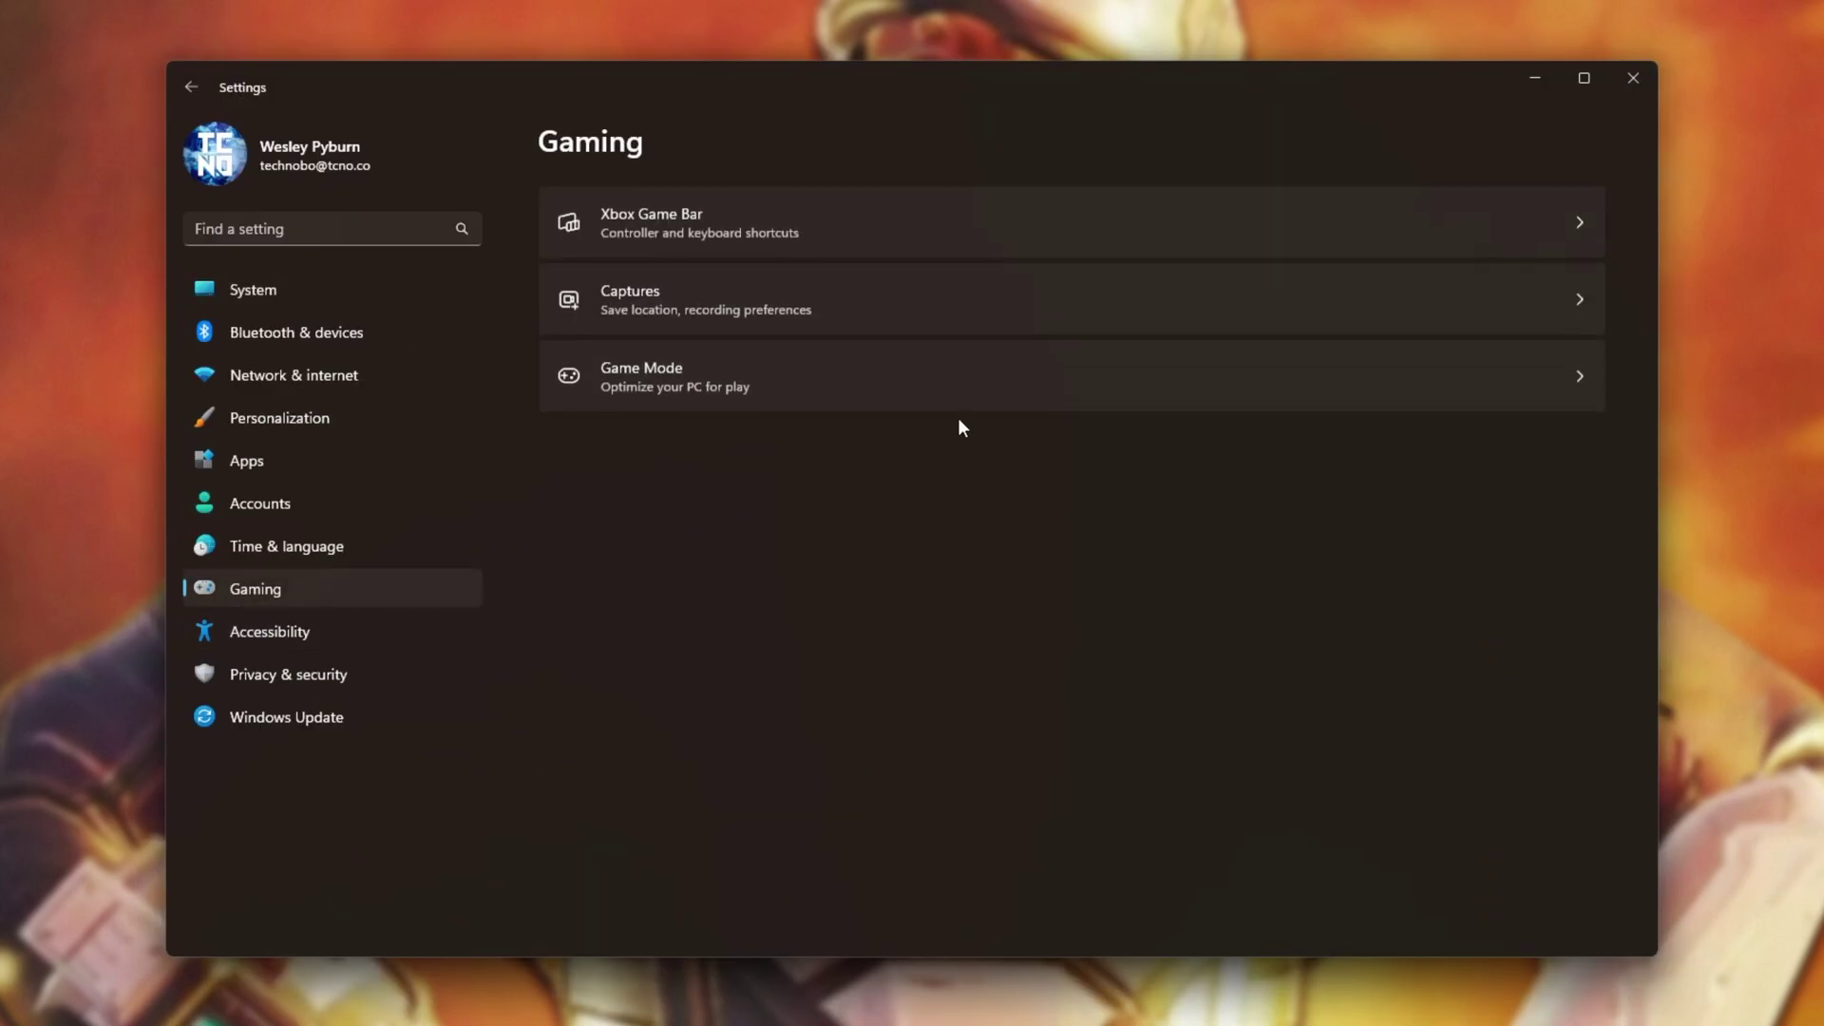
{"action": "left_click", "coordinate": [860, 247]}
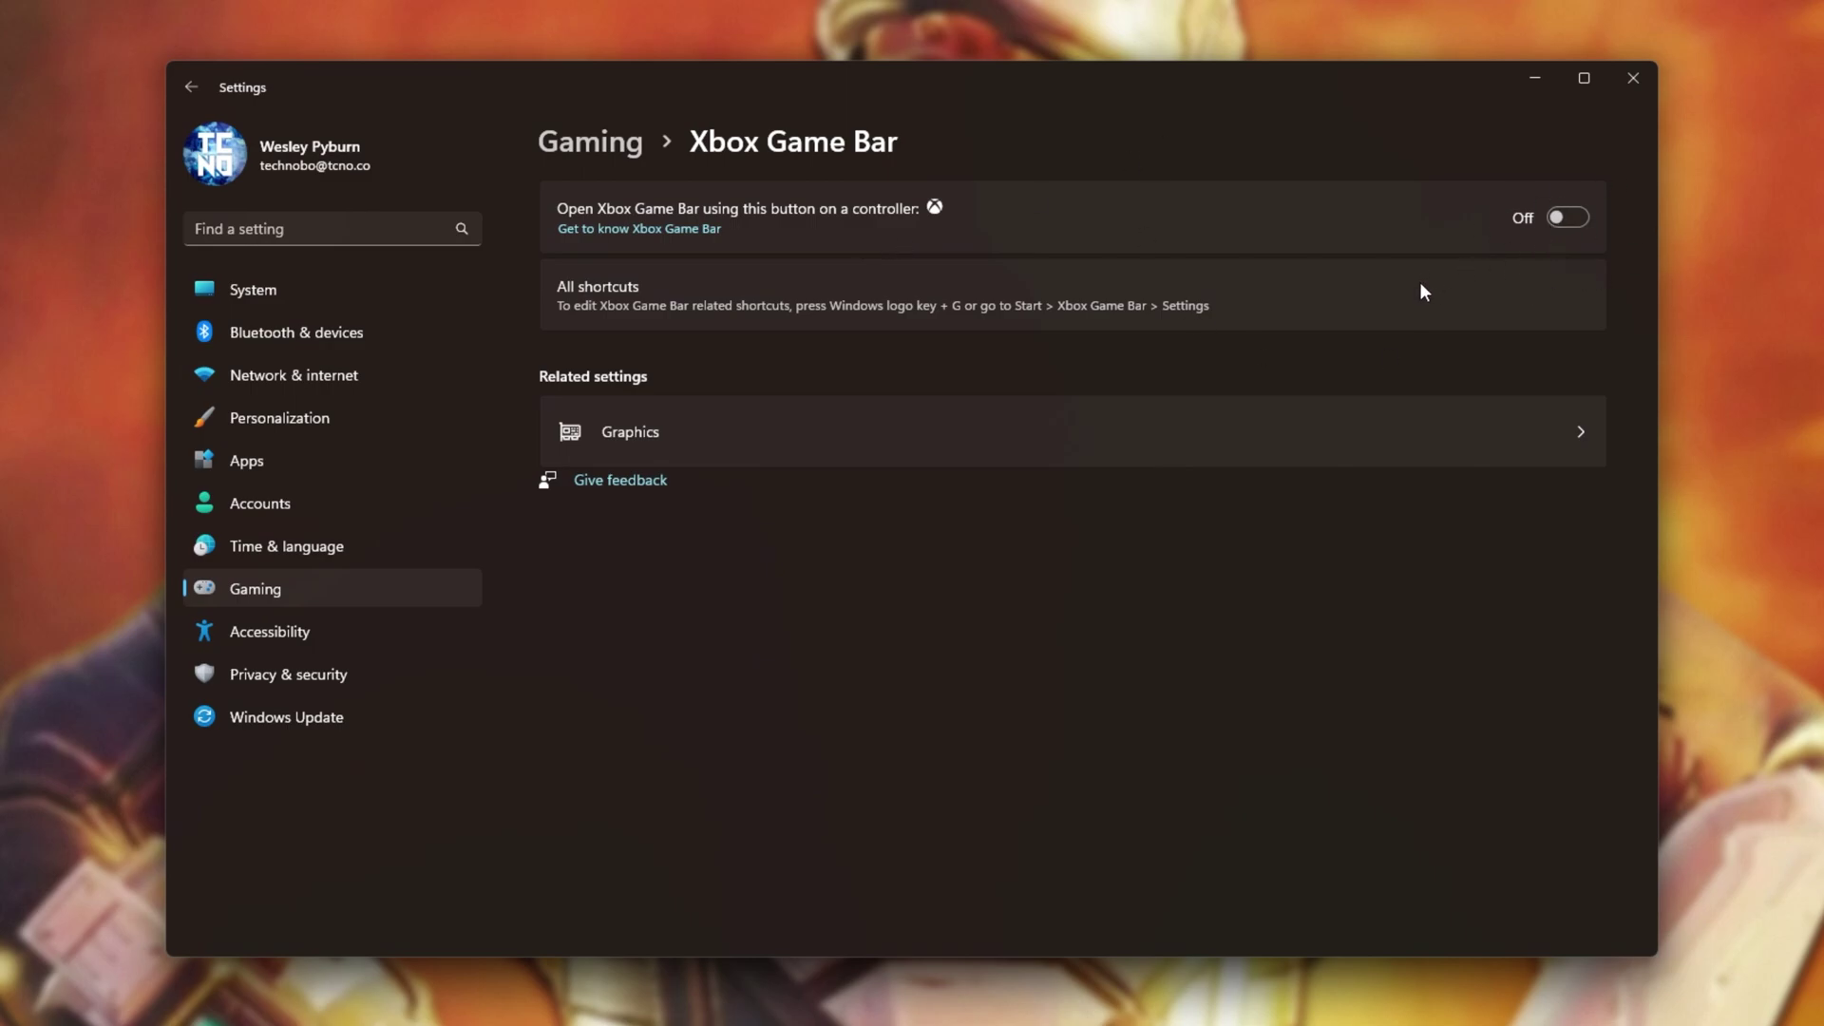
{"action": "key", "text": "alt+Left"}
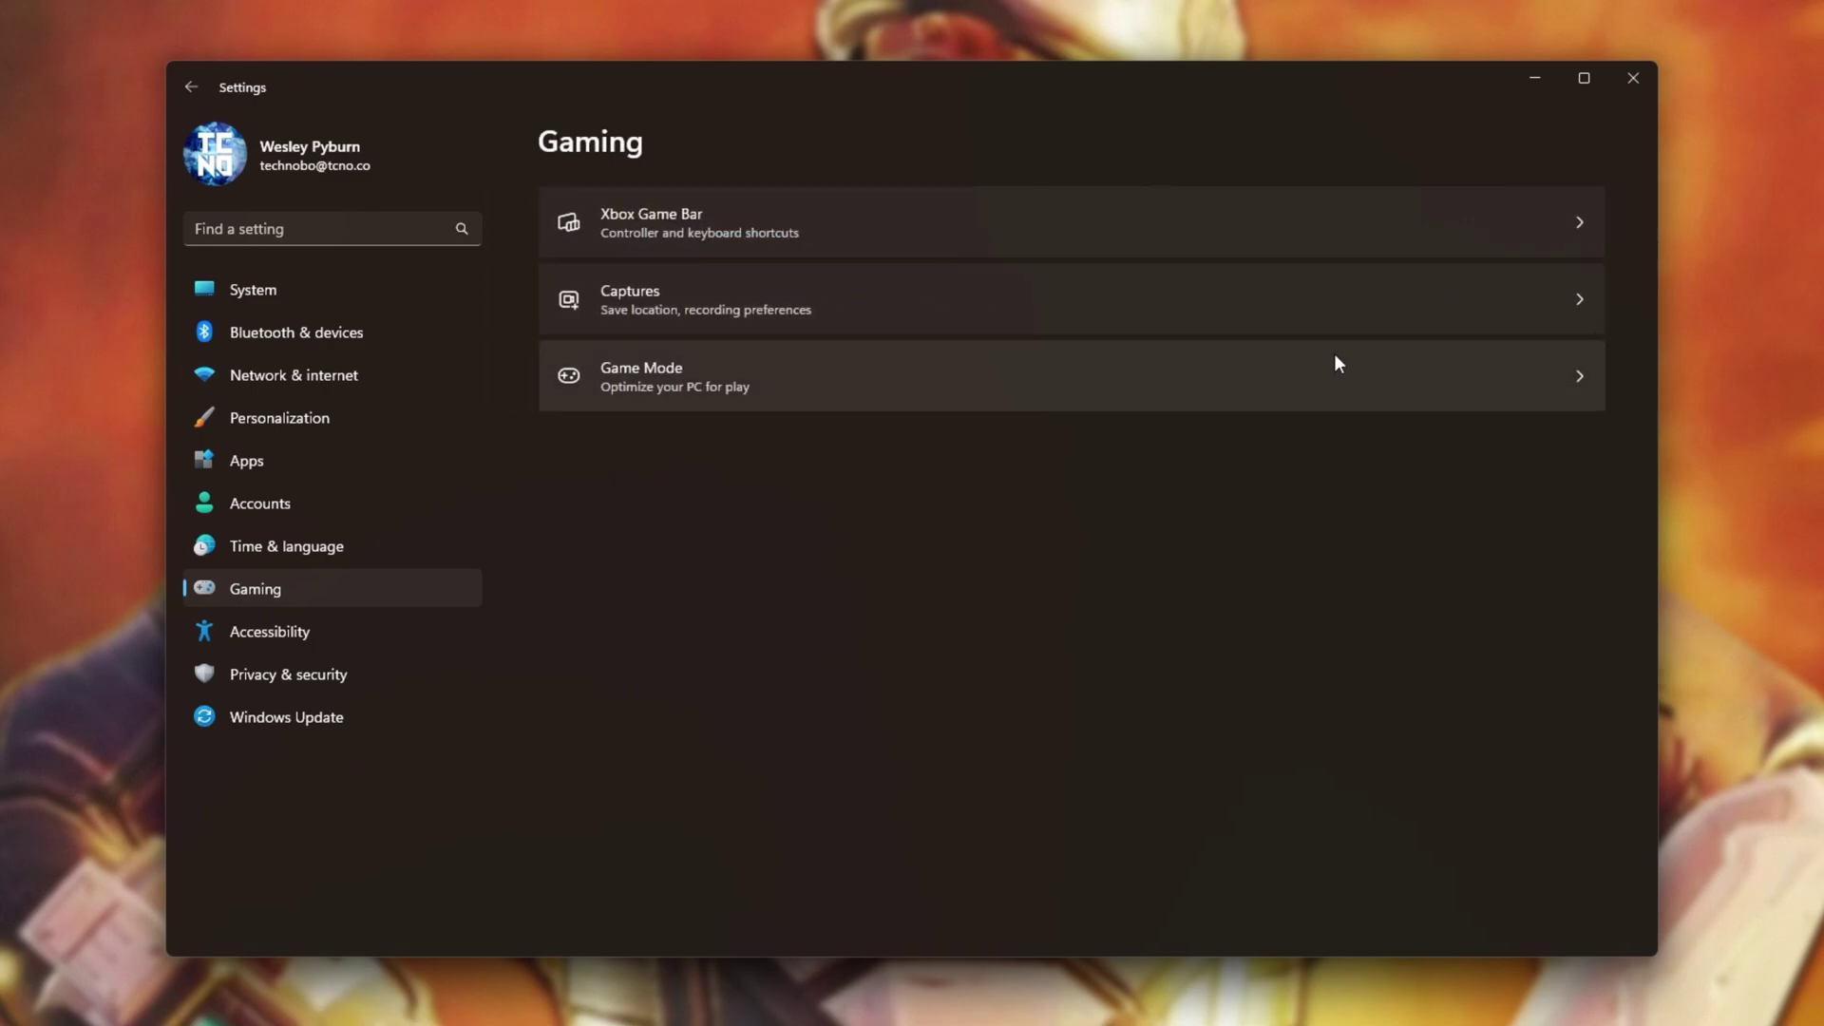
{"action": "left_click", "coordinate": [874, 376]}
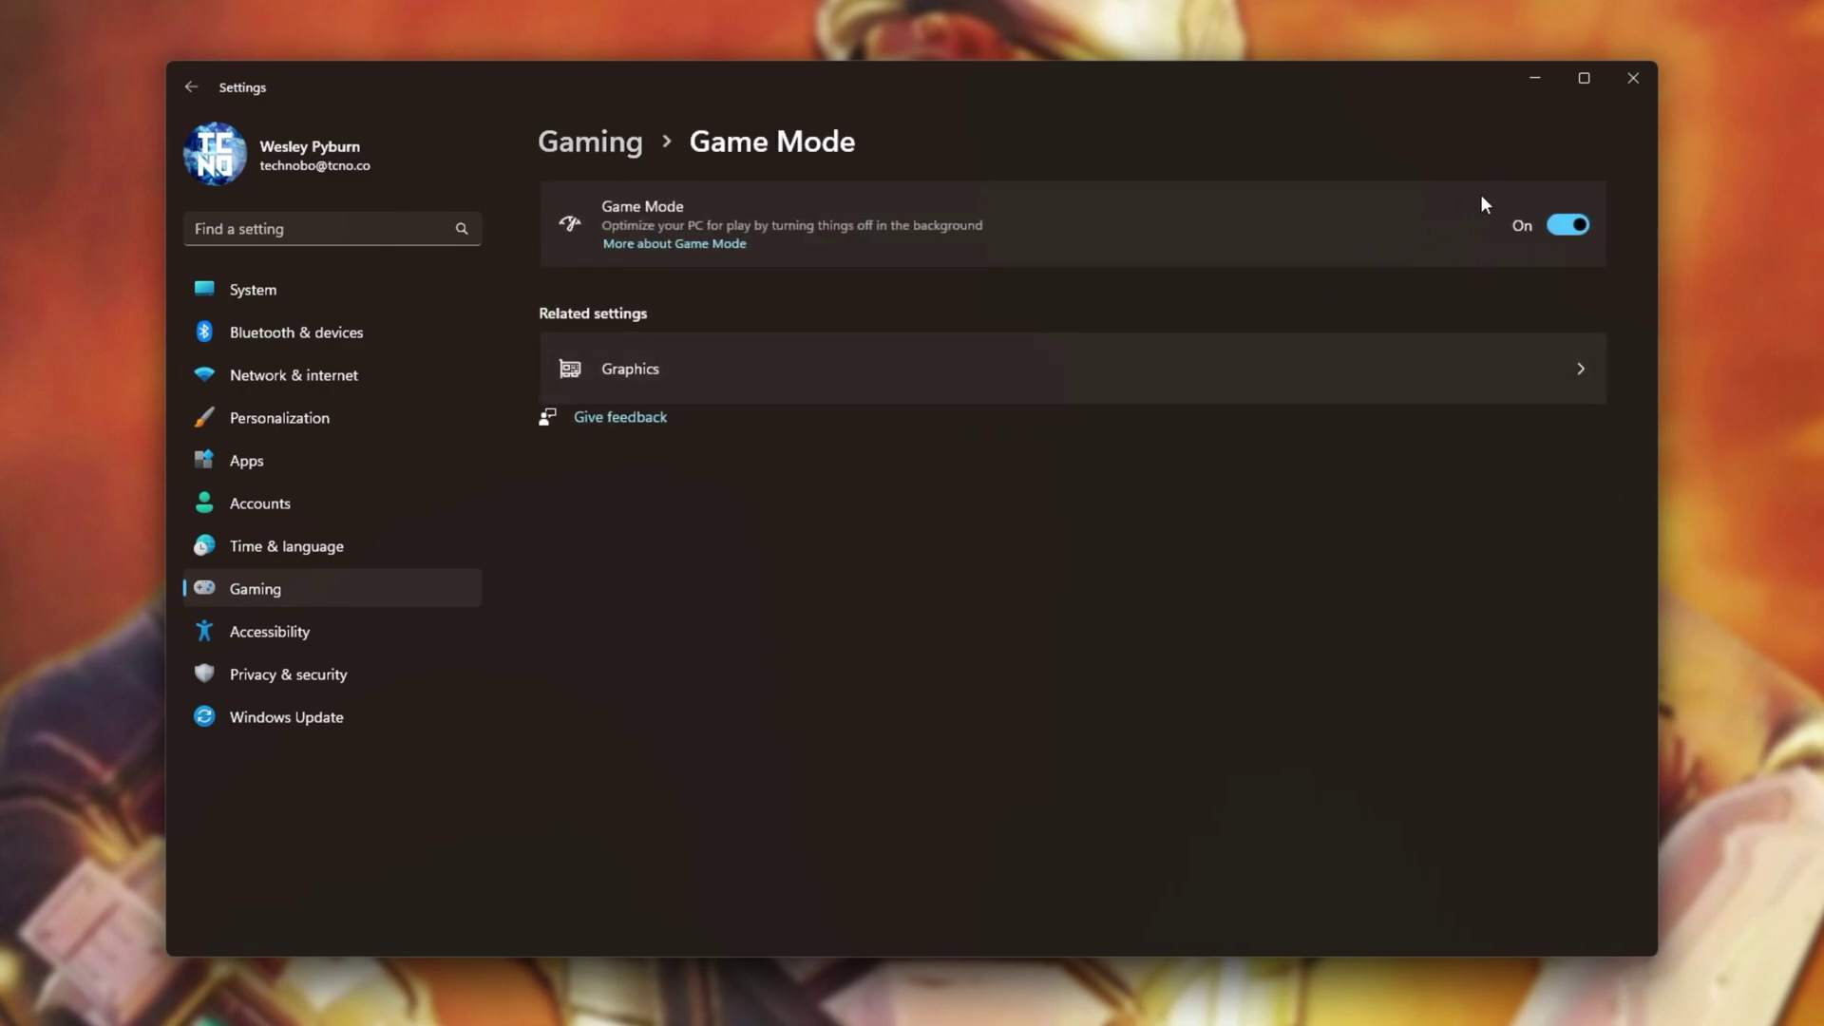
{"action": "key", "text": "alt+Left"}
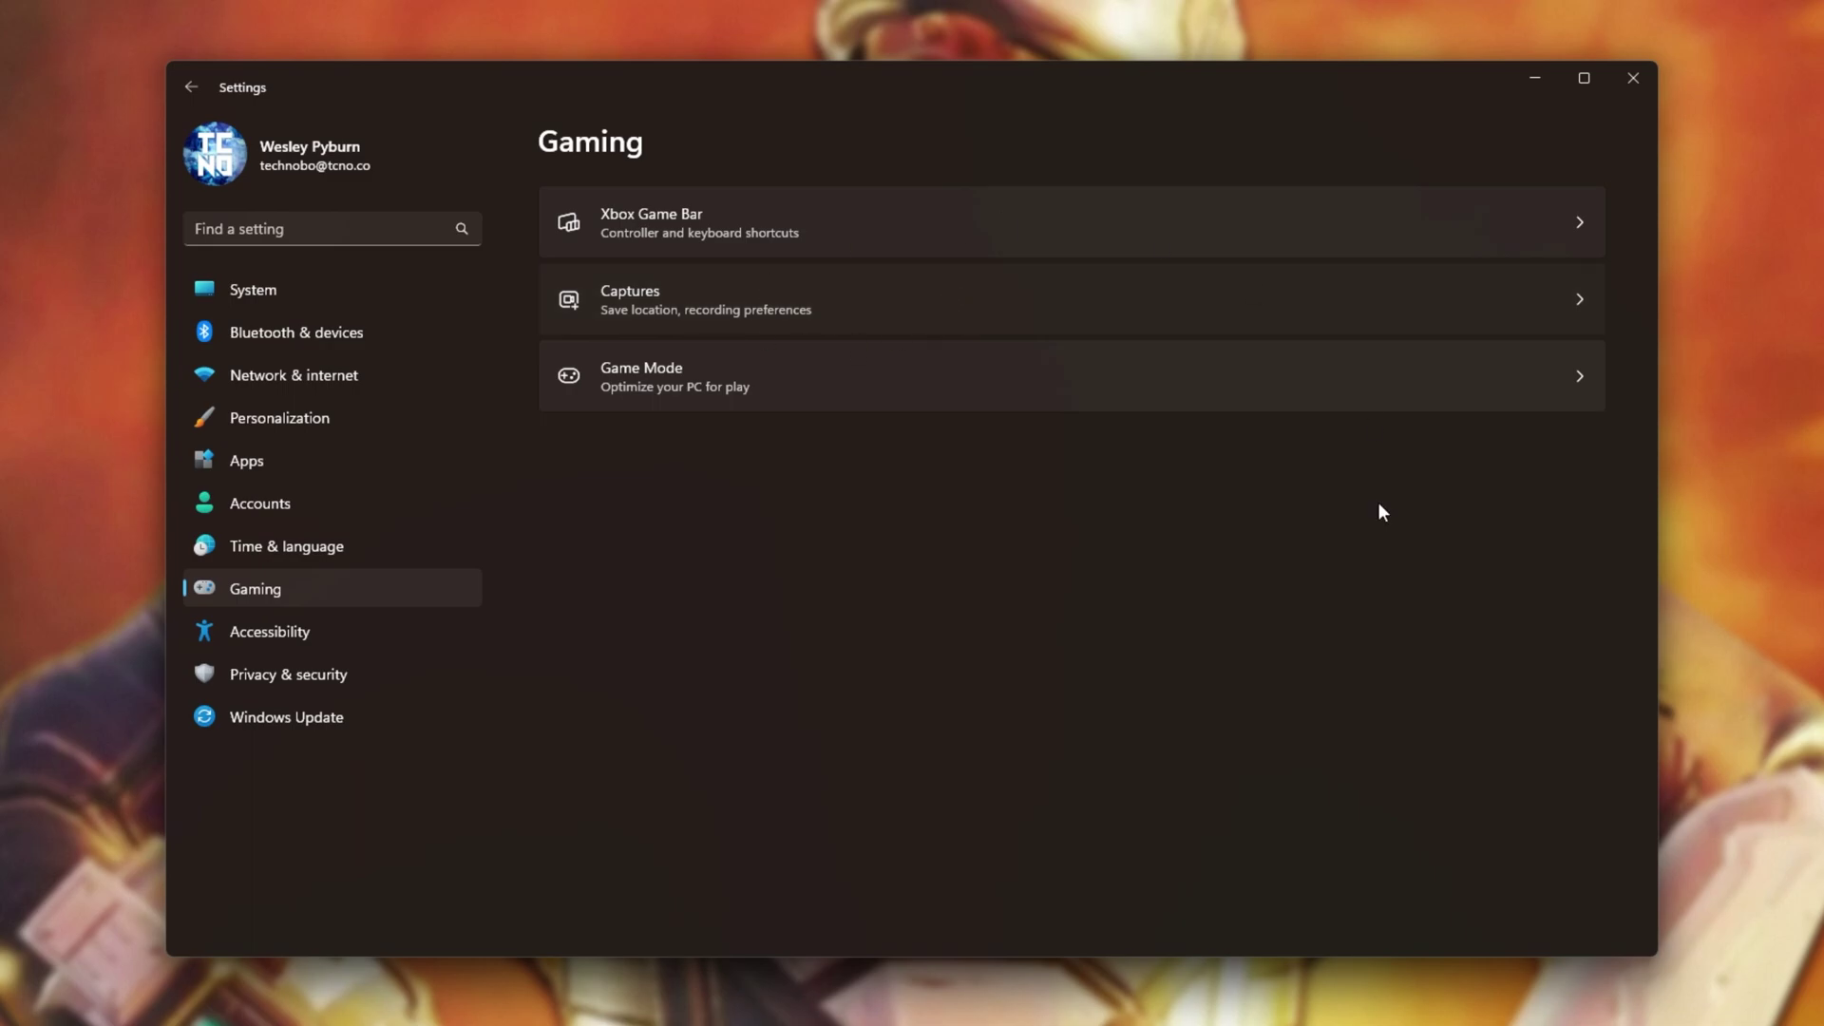
{"action": "left_click", "coordinate": [893, 312]}
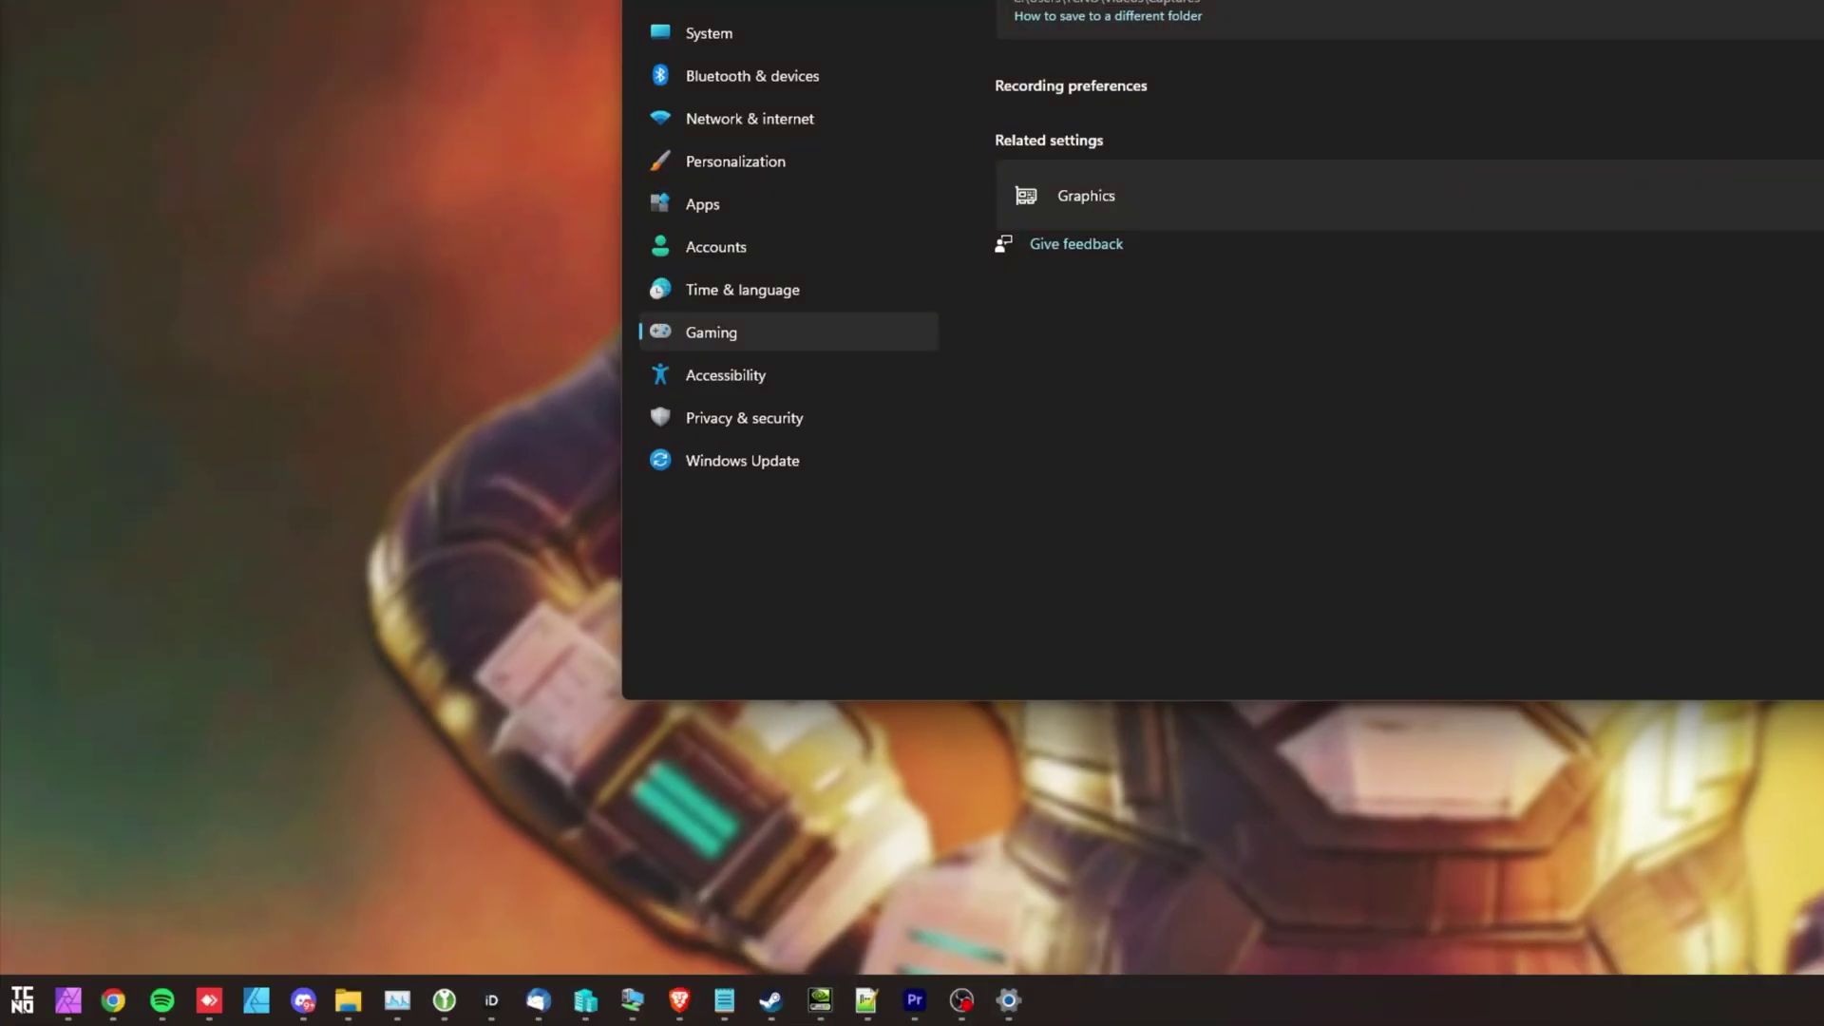
Open Xbox Game Bar's Capturing settings, verify 'Record in the background' is off, and close it.
{"action": "key", "text": "super"}
{"action": "type", "text": "game bar"}
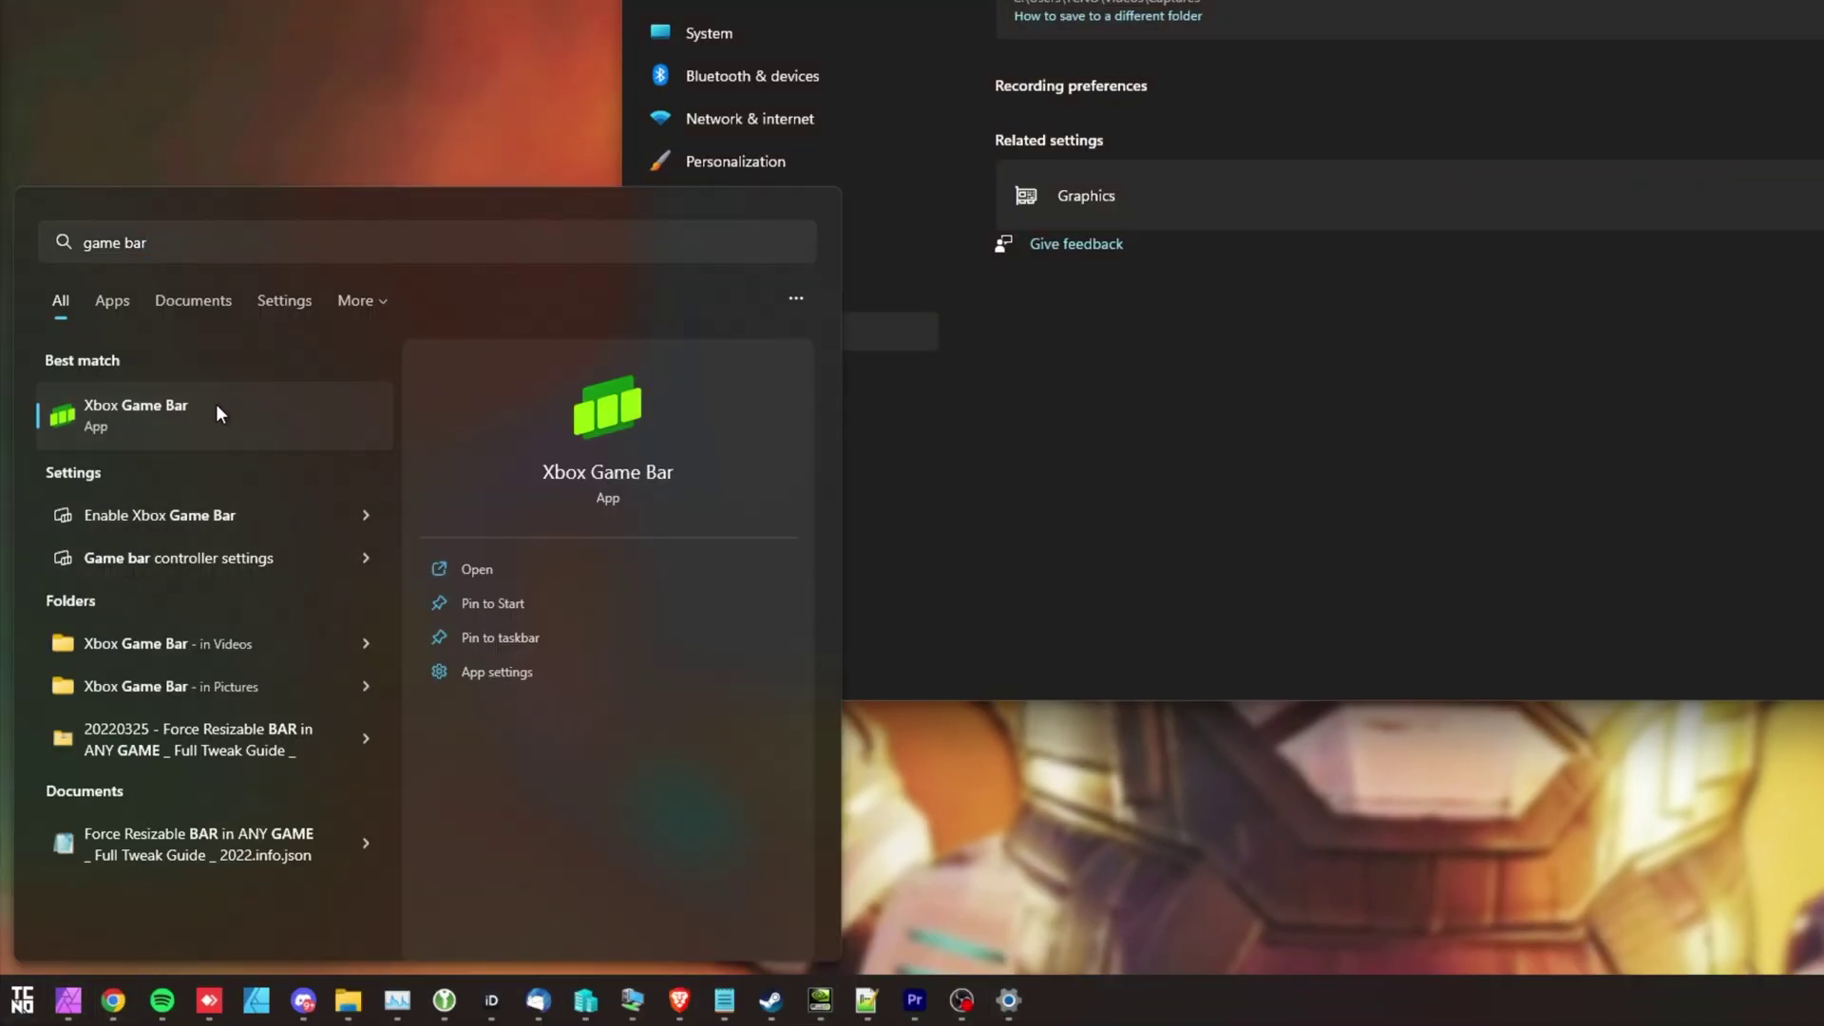
{"action": "left_click", "coordinate": [221, 413]}
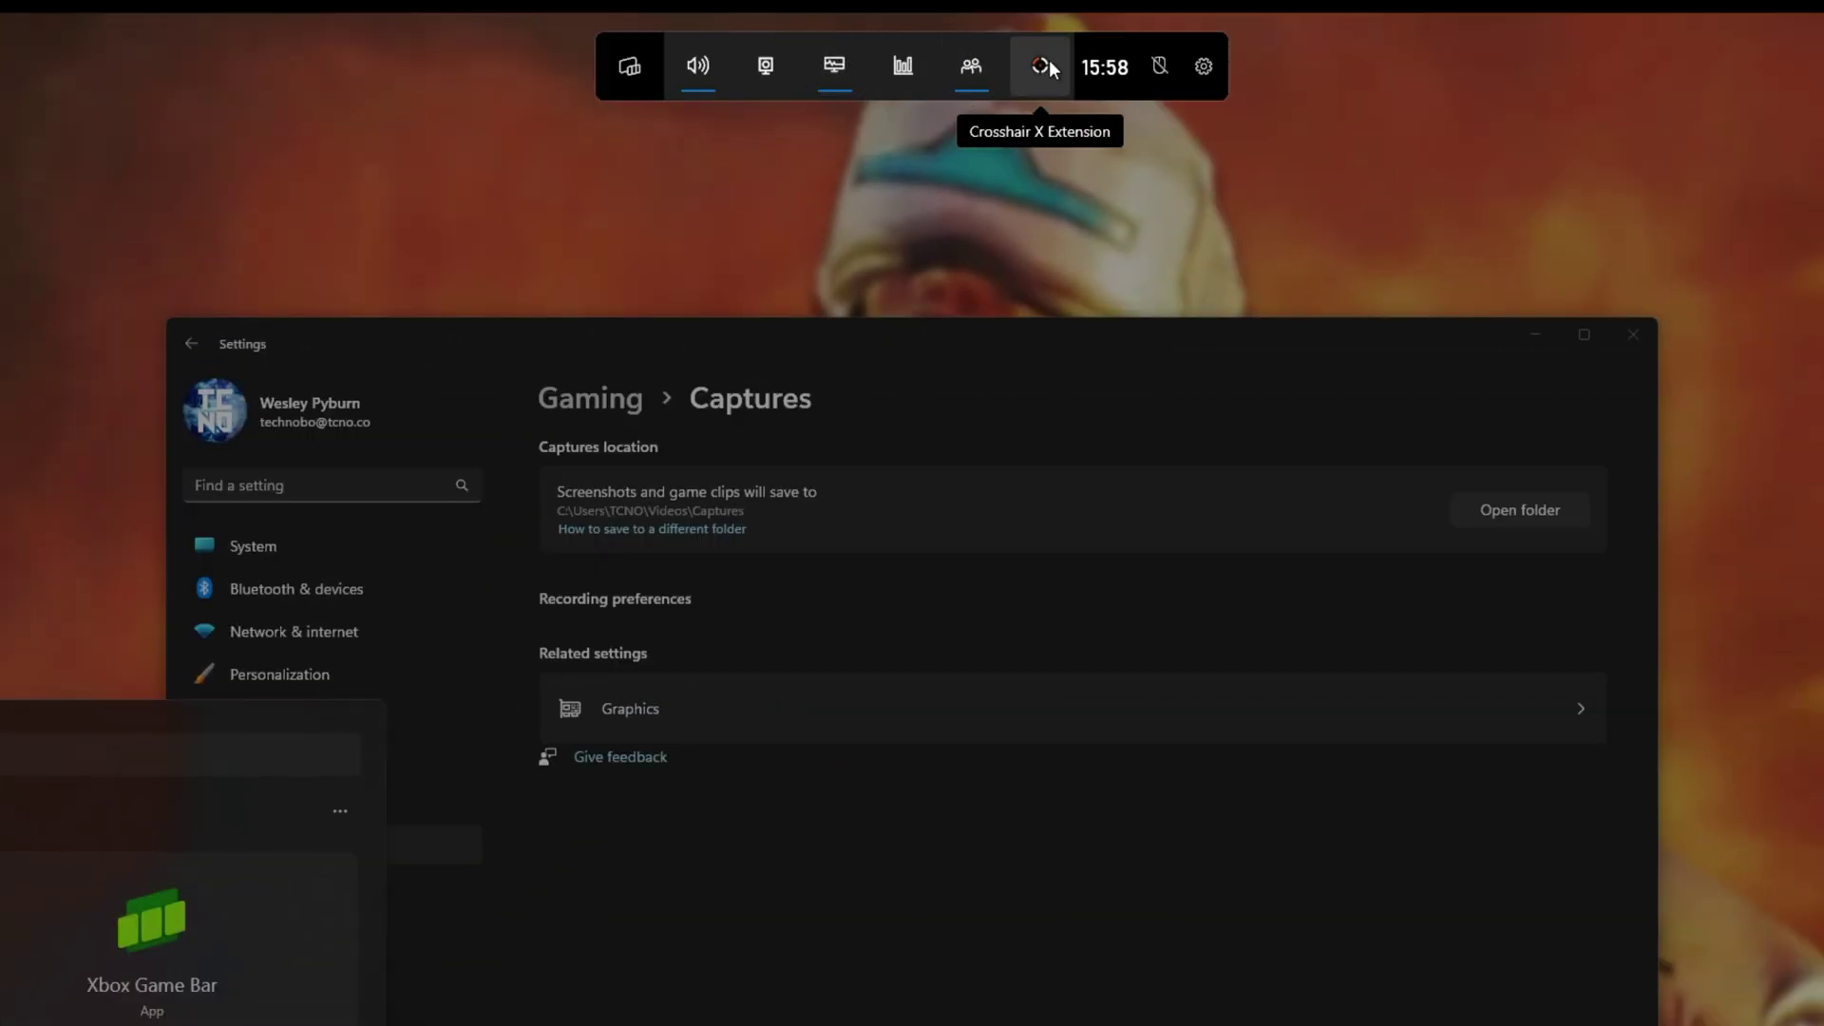
{"action": "left_click", "coordinate": [1201, 78]}
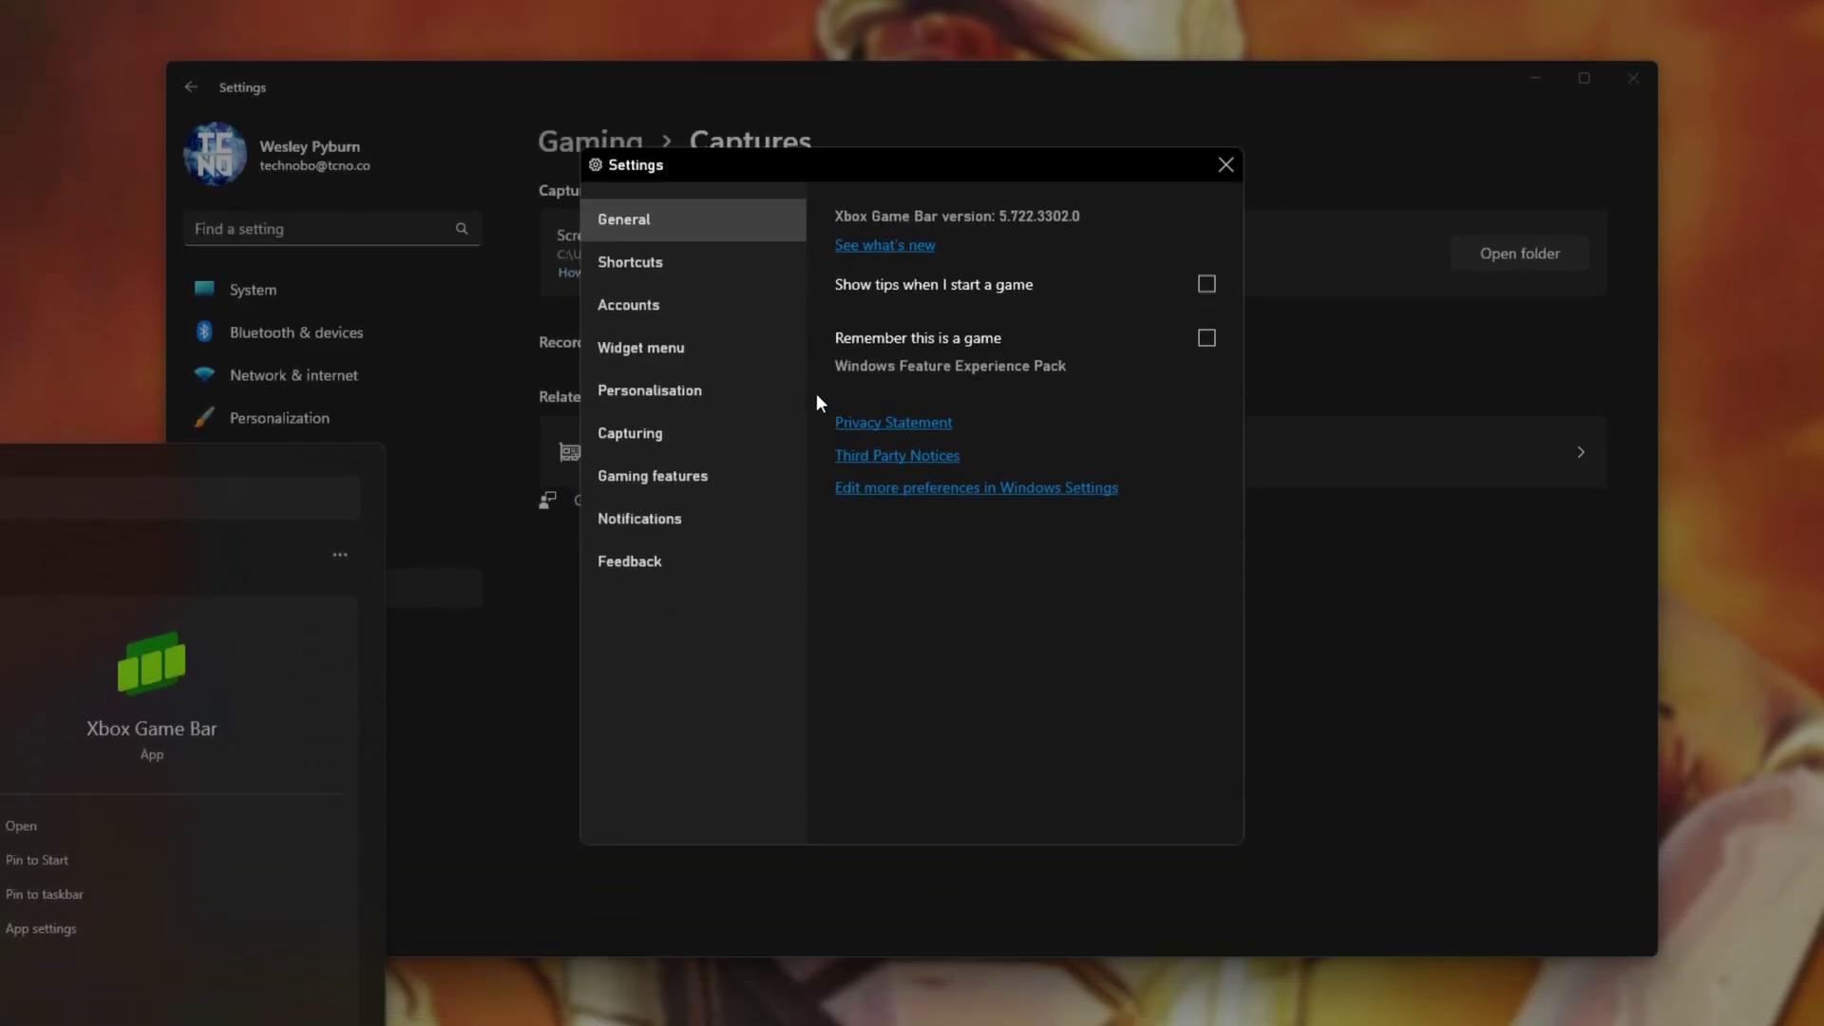
{"action": "left_click", "coordinate": [726, 429]}
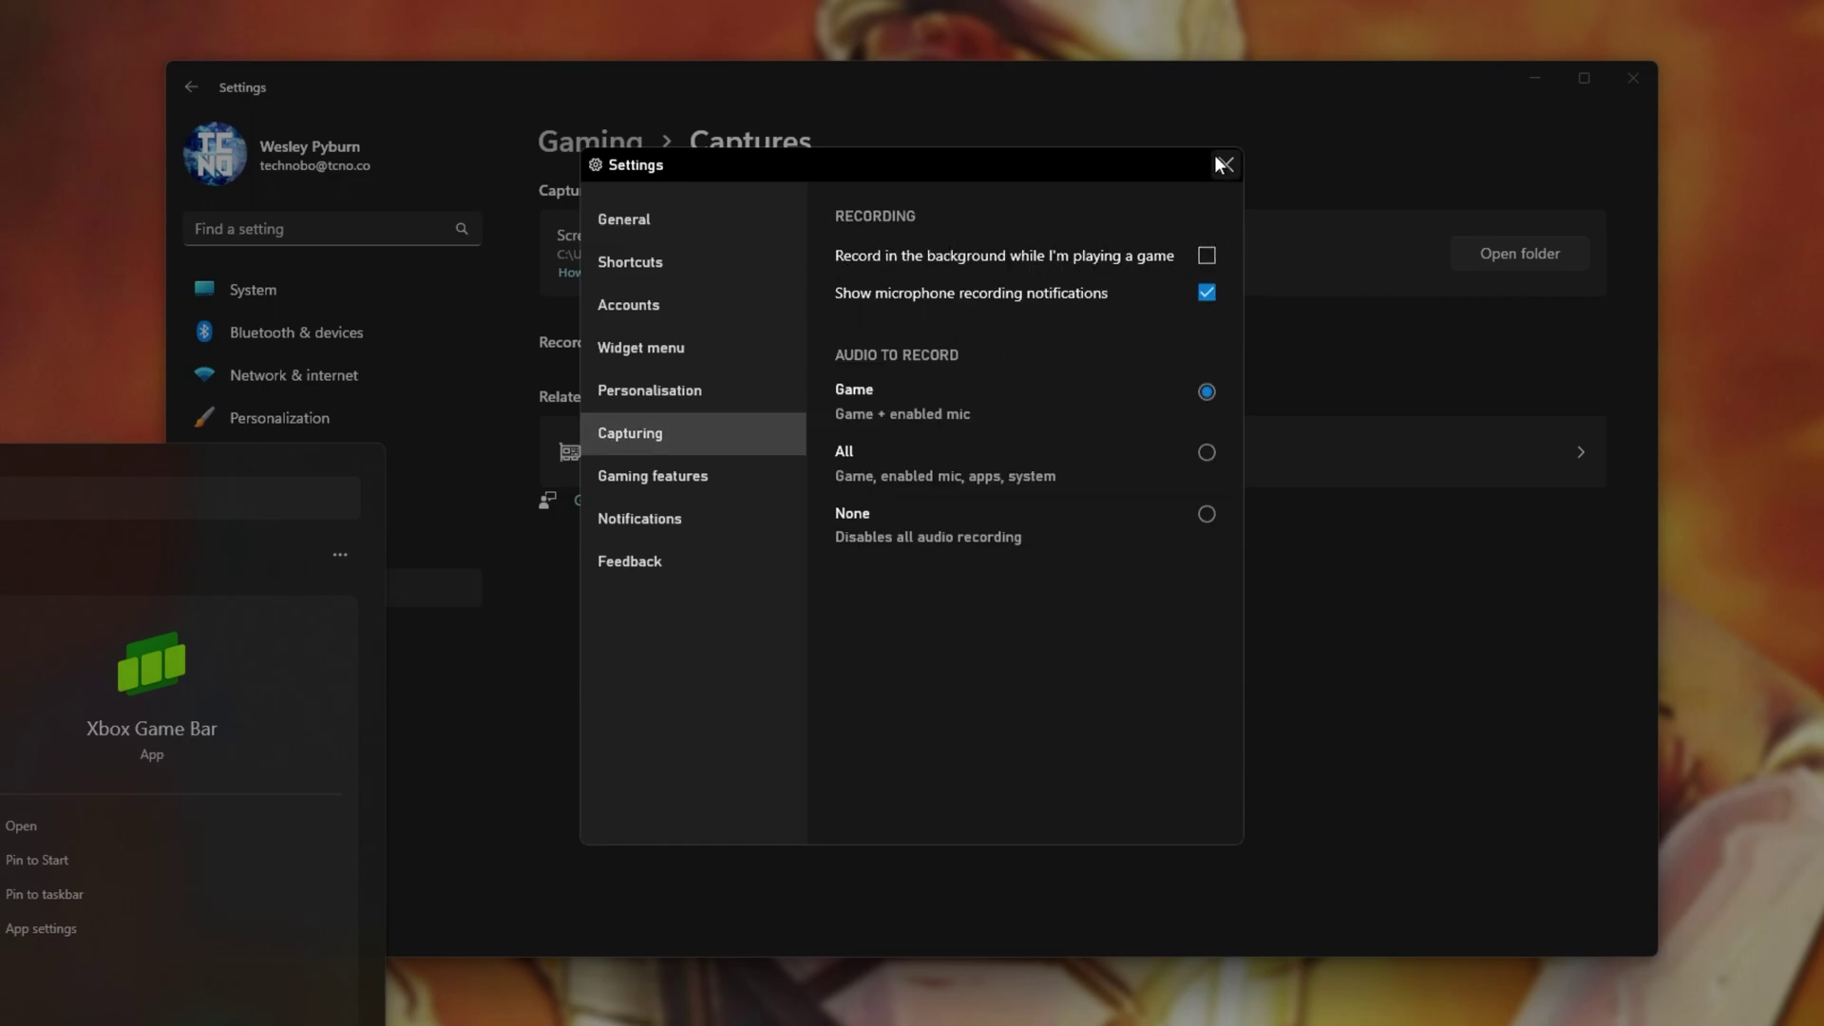
{"action": "key", "text": "Escape"}
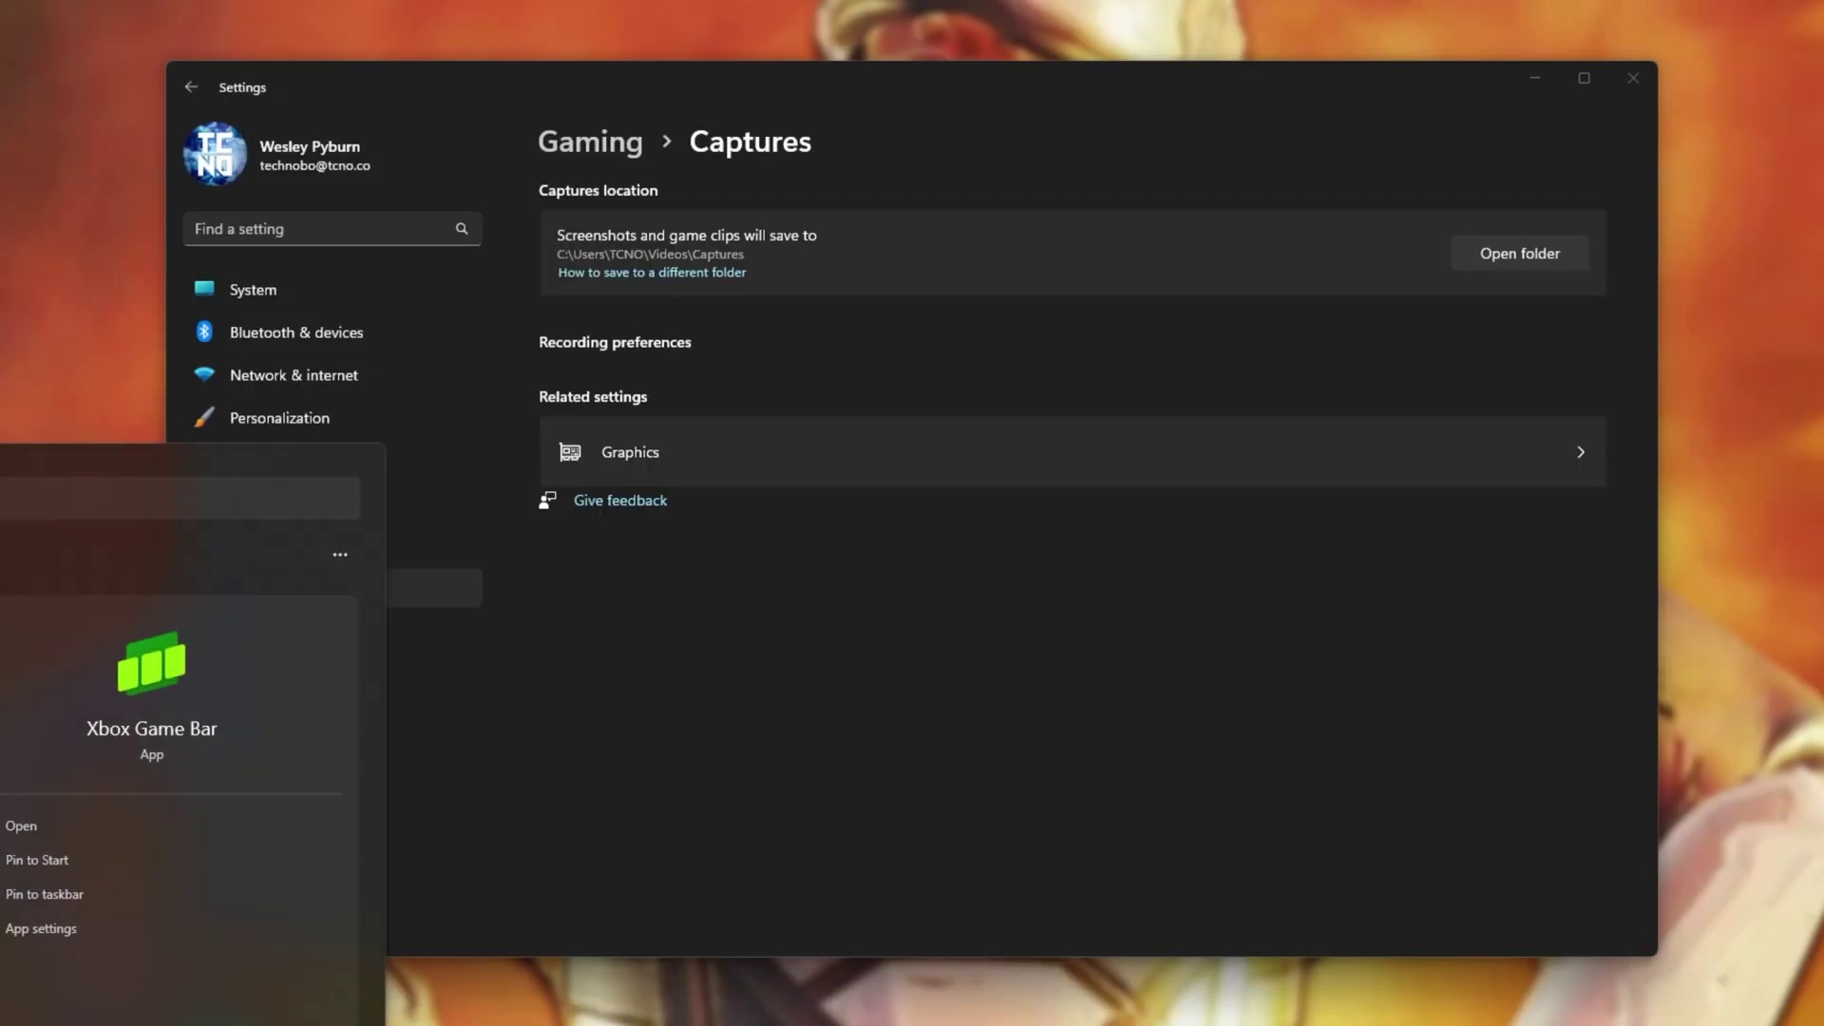
{"action": "key", "text": "Escape"}
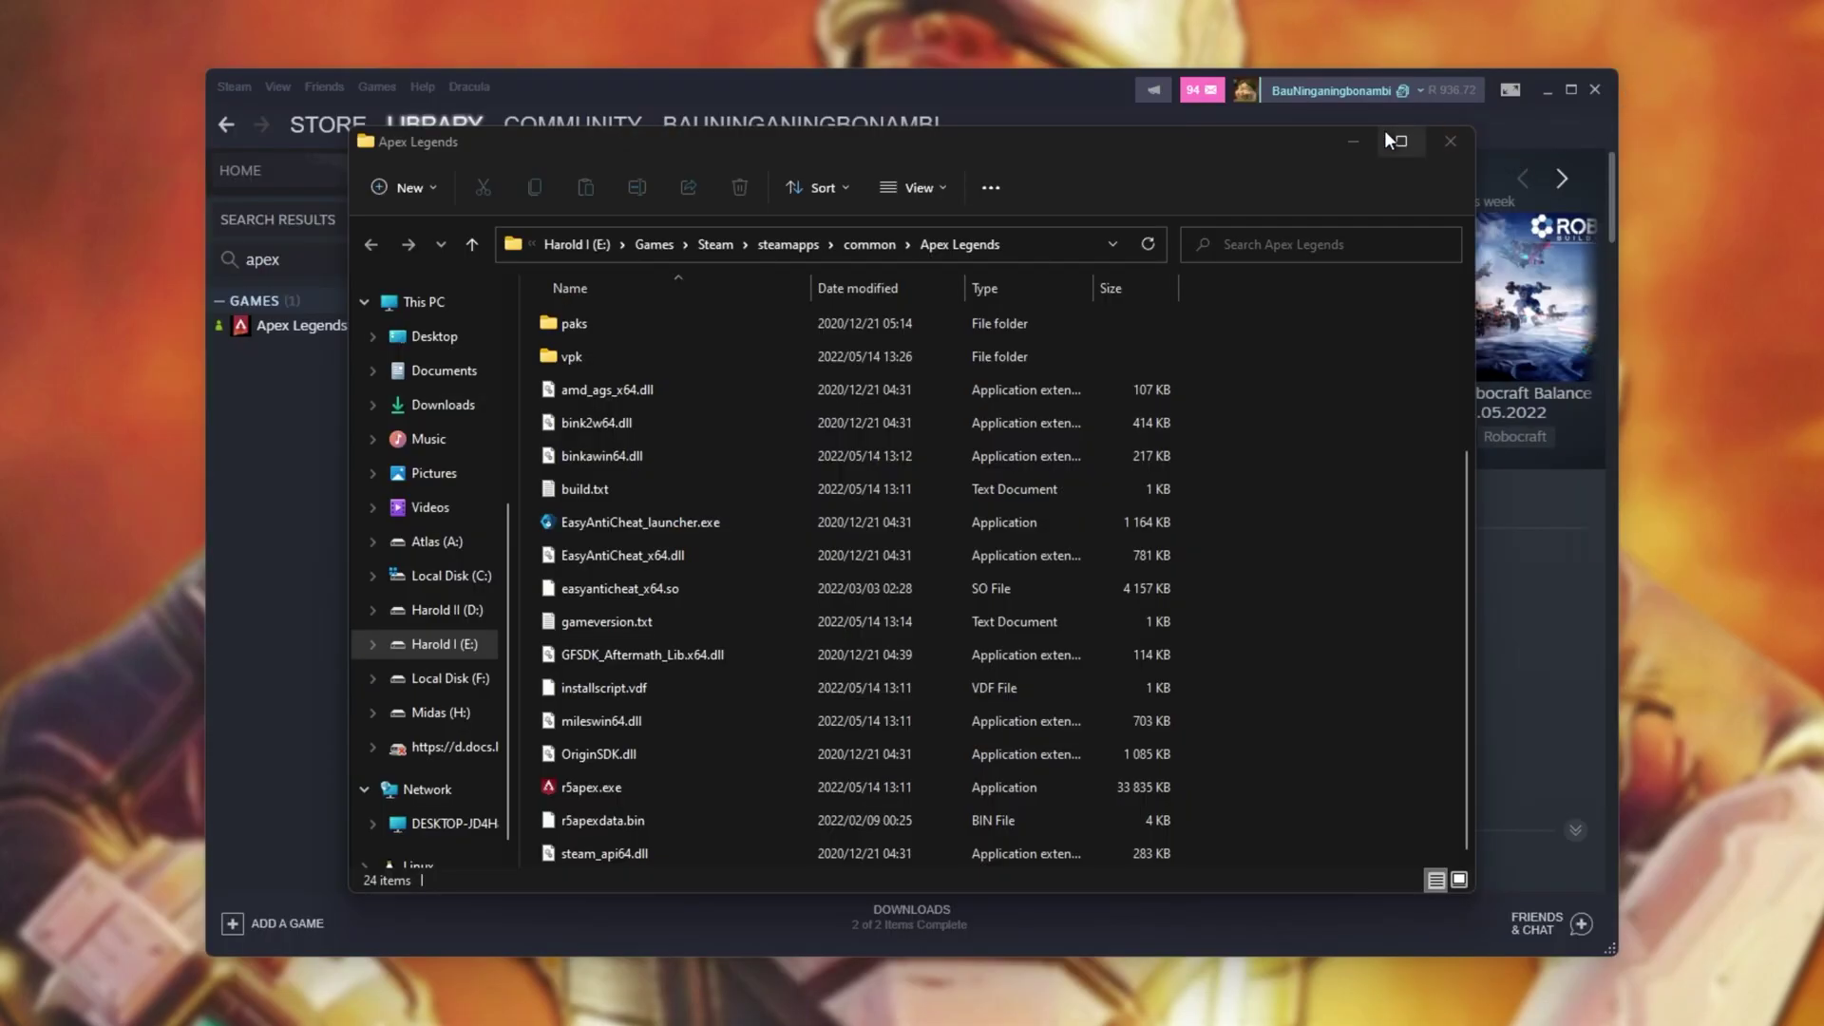
Minimize the Apex Legends folder window and close Steam's Local Files dialog.
{"action": "left_click", "coordinate": [1353, 141]}
{"action": "left_click", "coordinate": [1346, 205]}
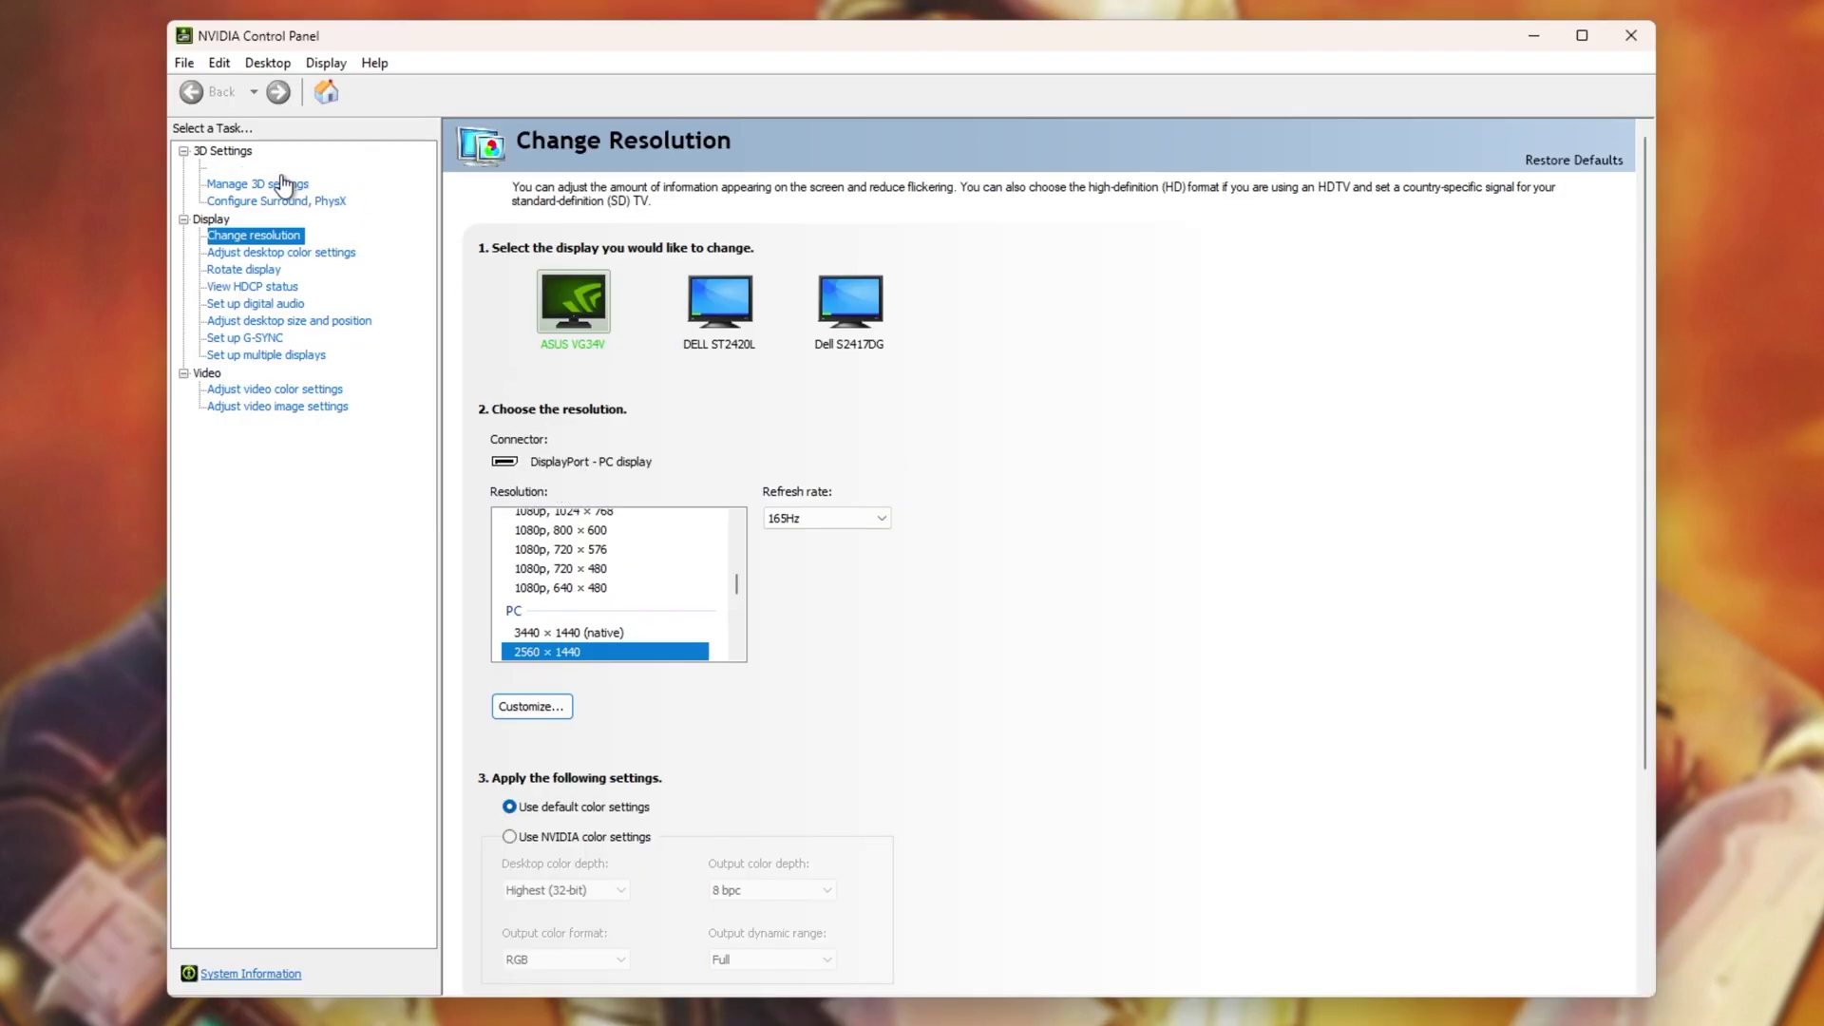
Keep 'Use the advanced 3D image settings' and go to Manage 3D Settings.
{"action": "left_click", "coordinate": [266, 169]}
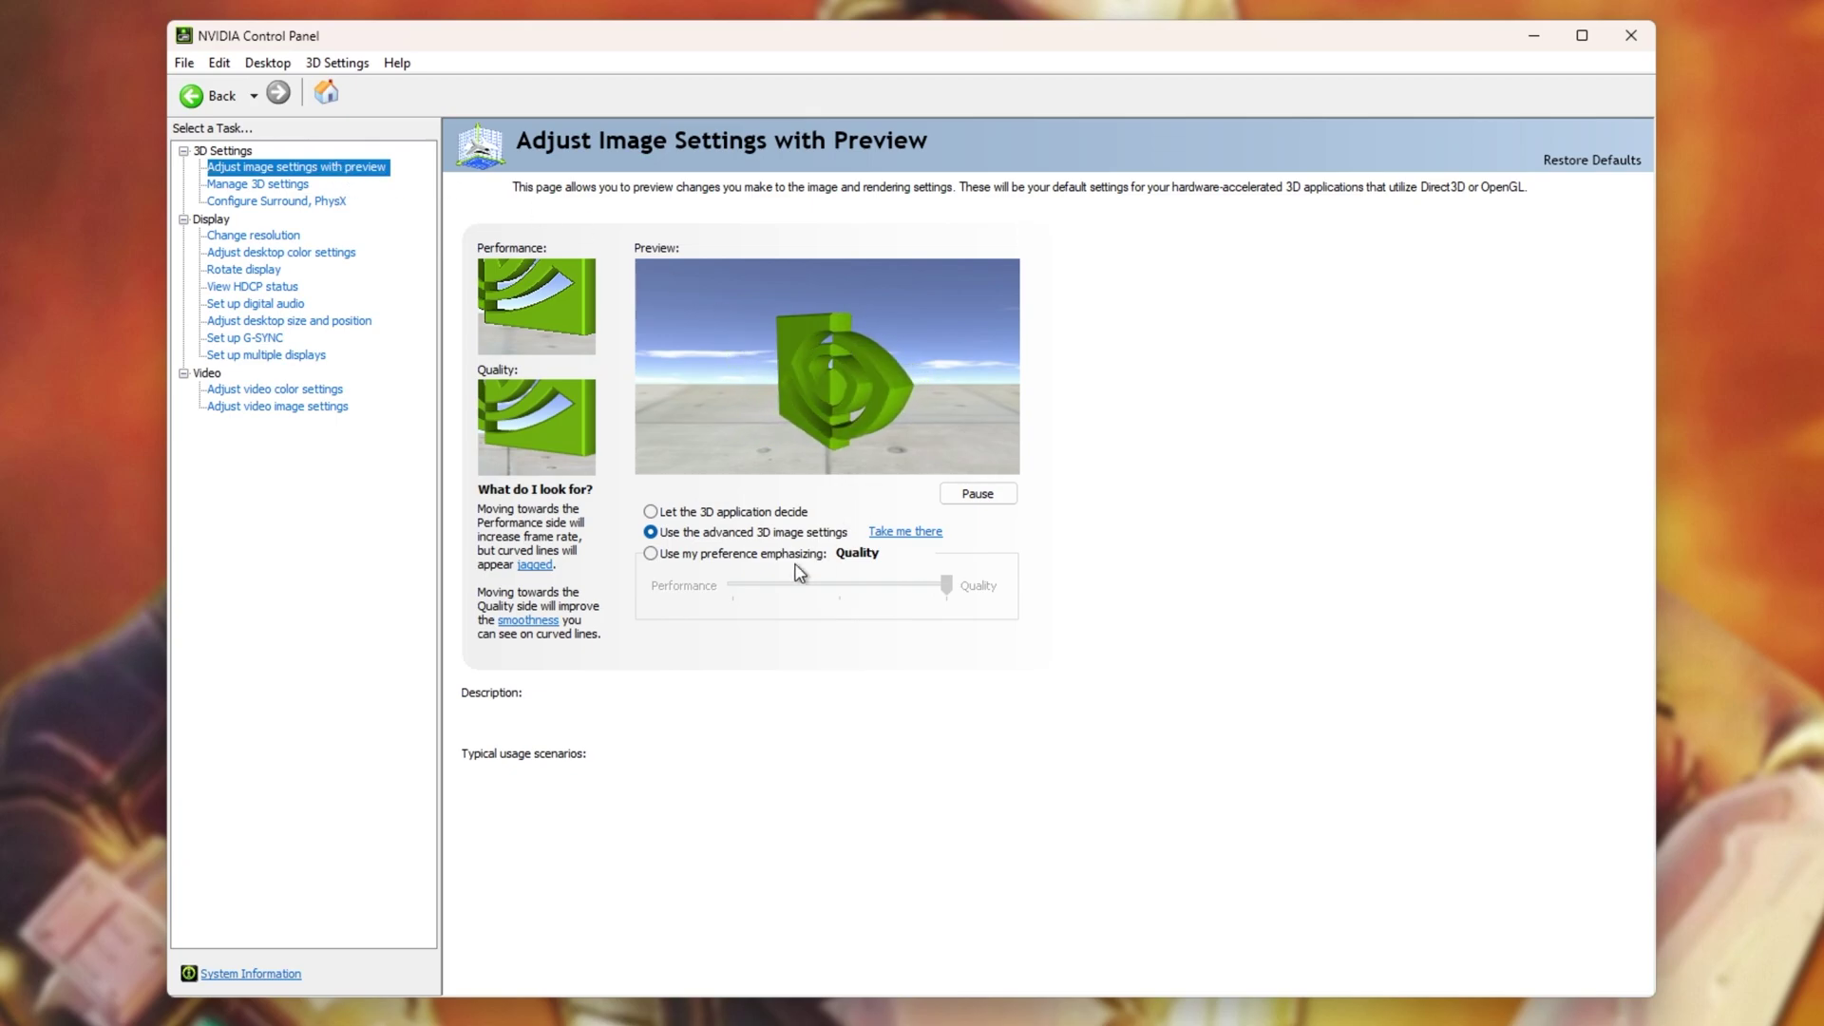
{"action": "mouse_move", "coordinate": [649, 547]}
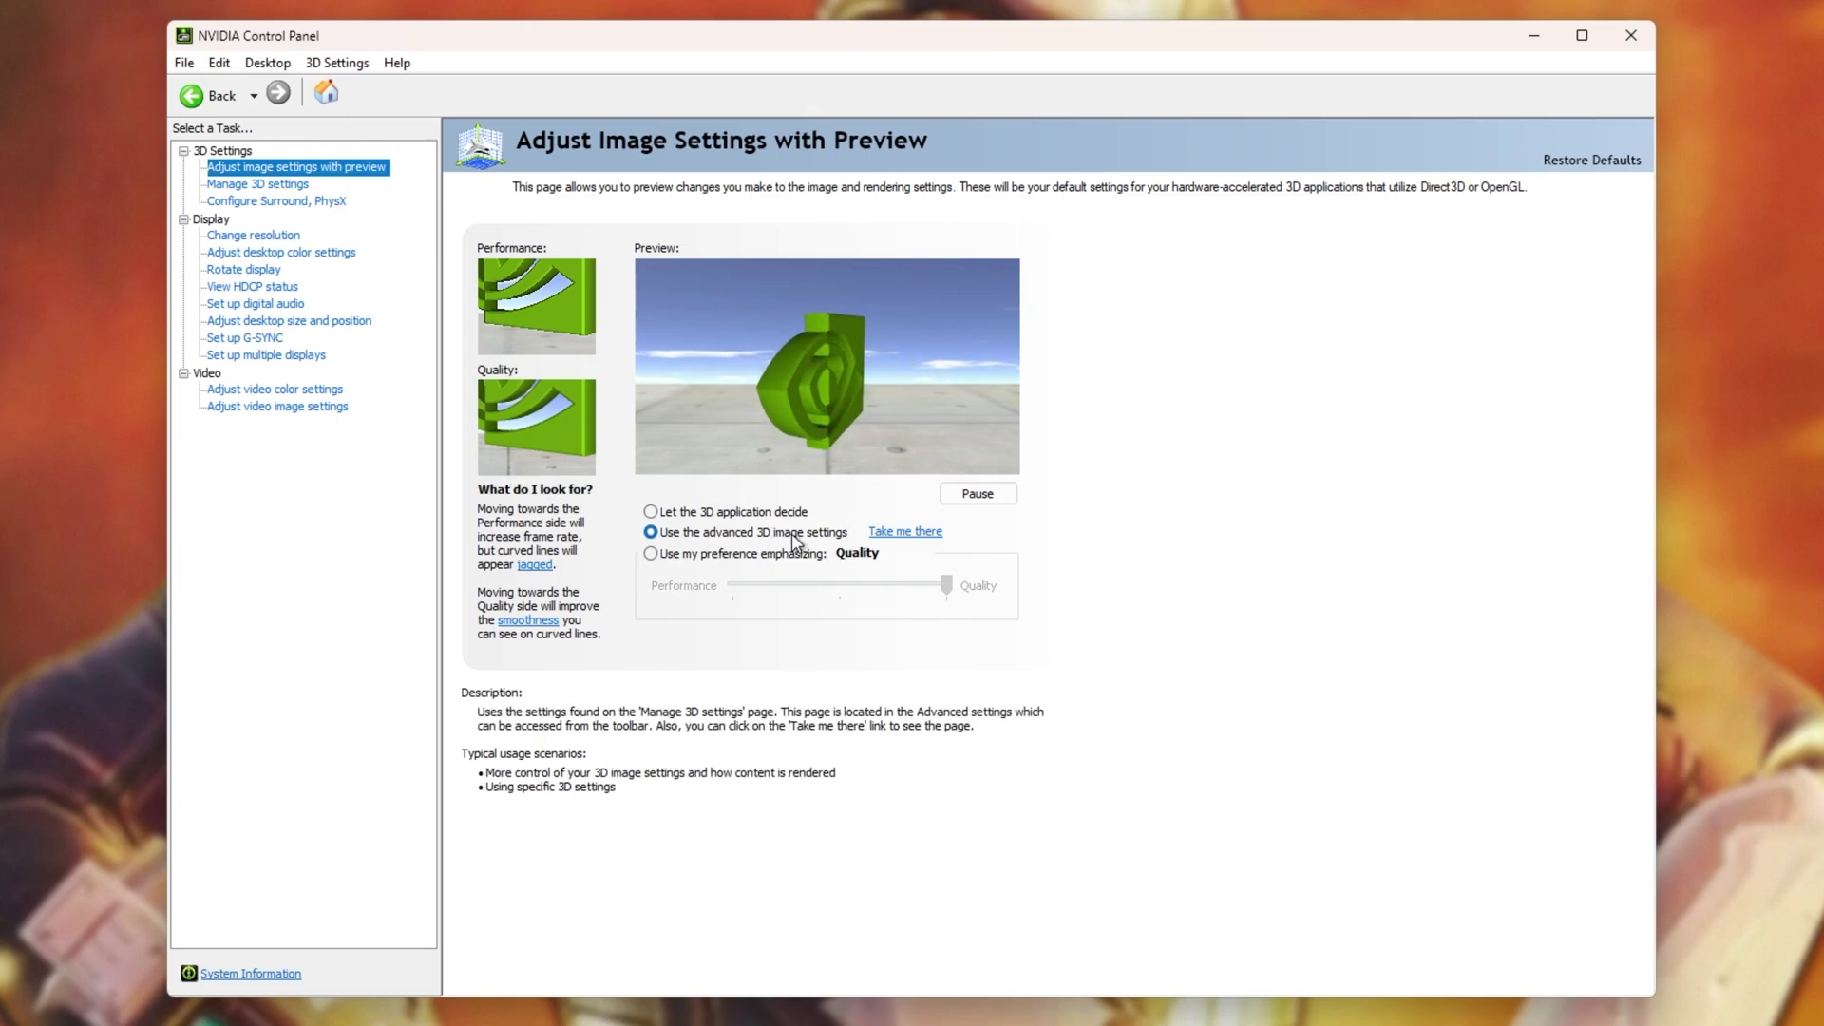
{"action": "left_click", "coordinate": [891, 534]}
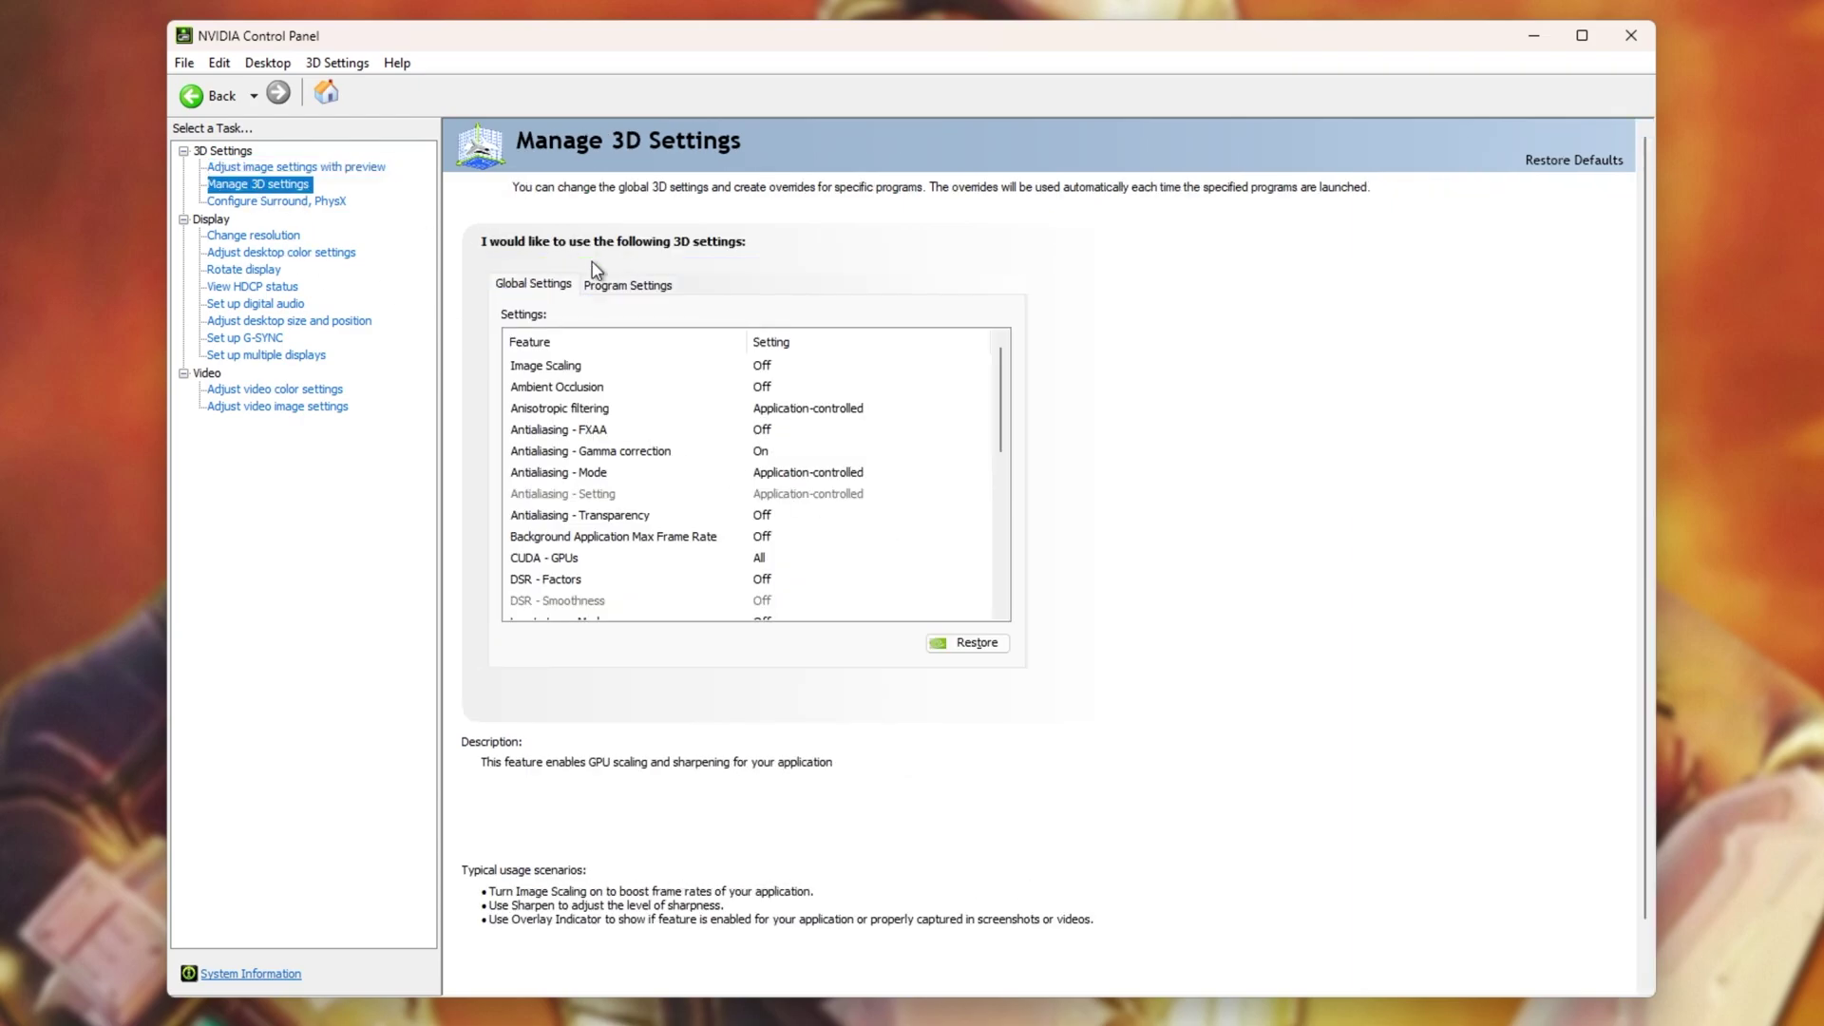
Add r5apex.exe from the Apex Legends folder as a new Program Settings profile.
{"action": "left_click", "coordinate": [606, 285]}
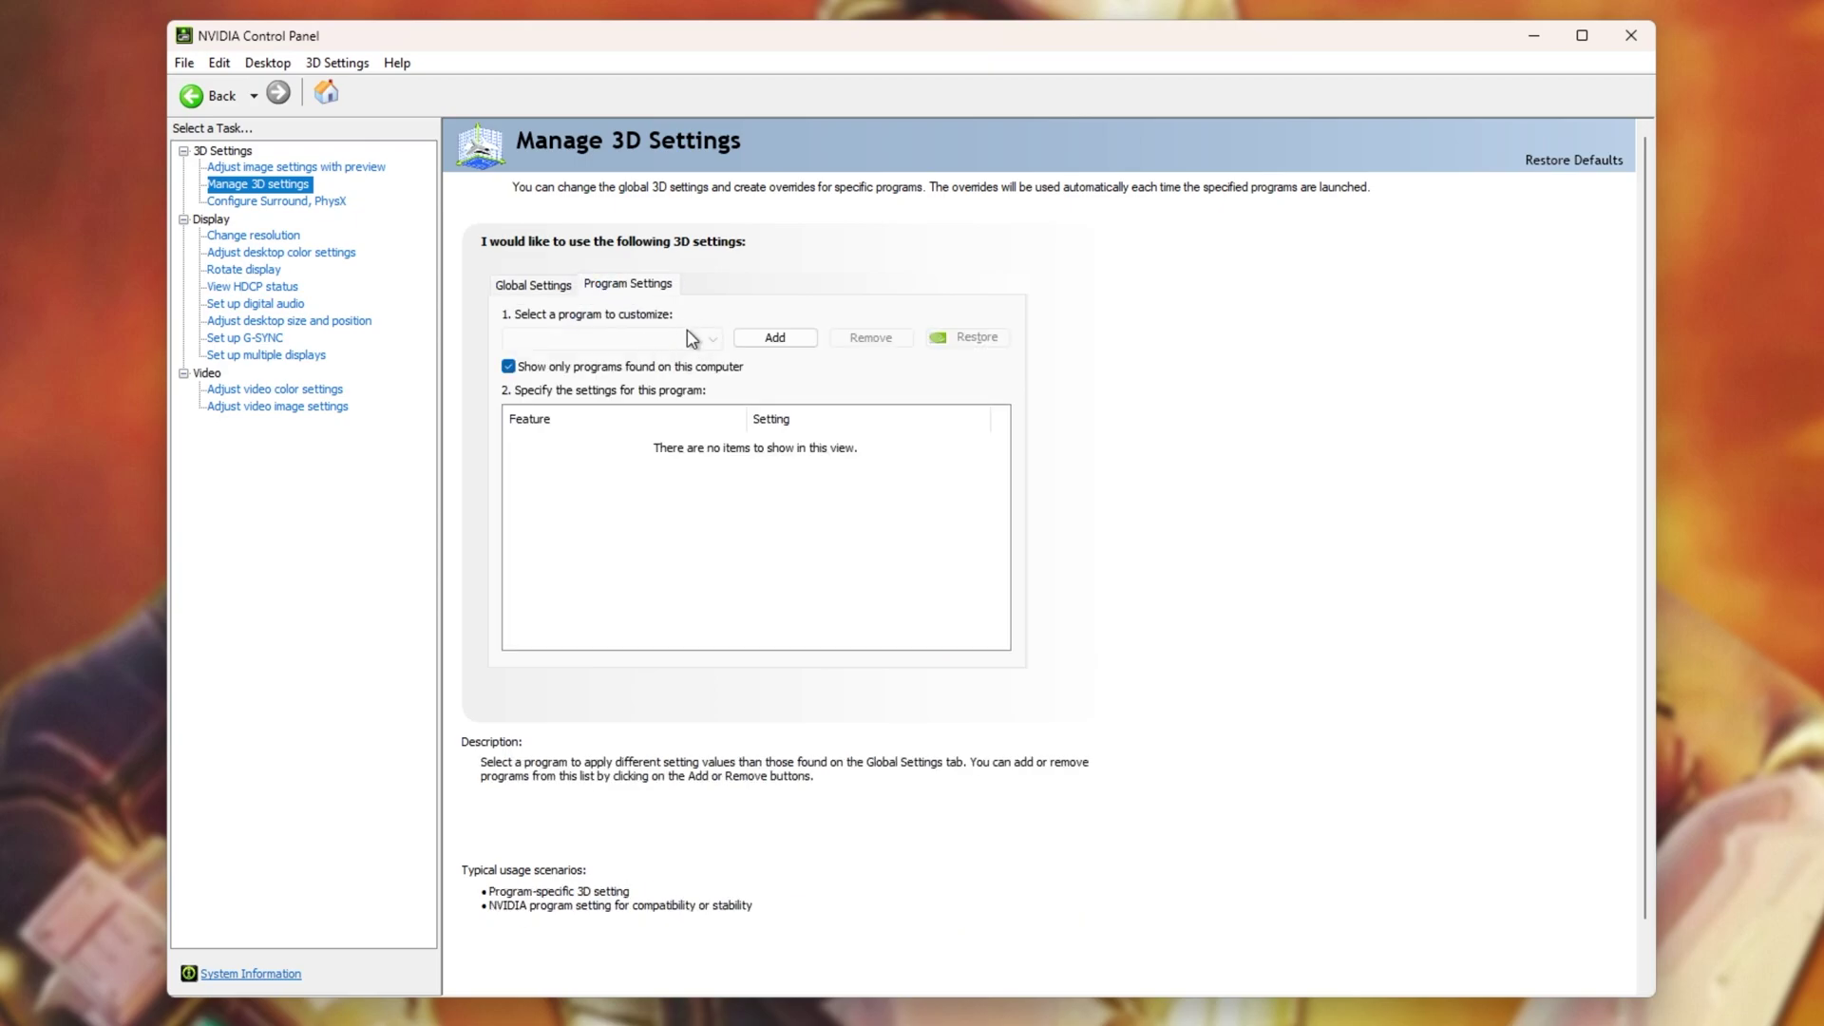
{"action": "left_click", "coordinate": [702, 342]}
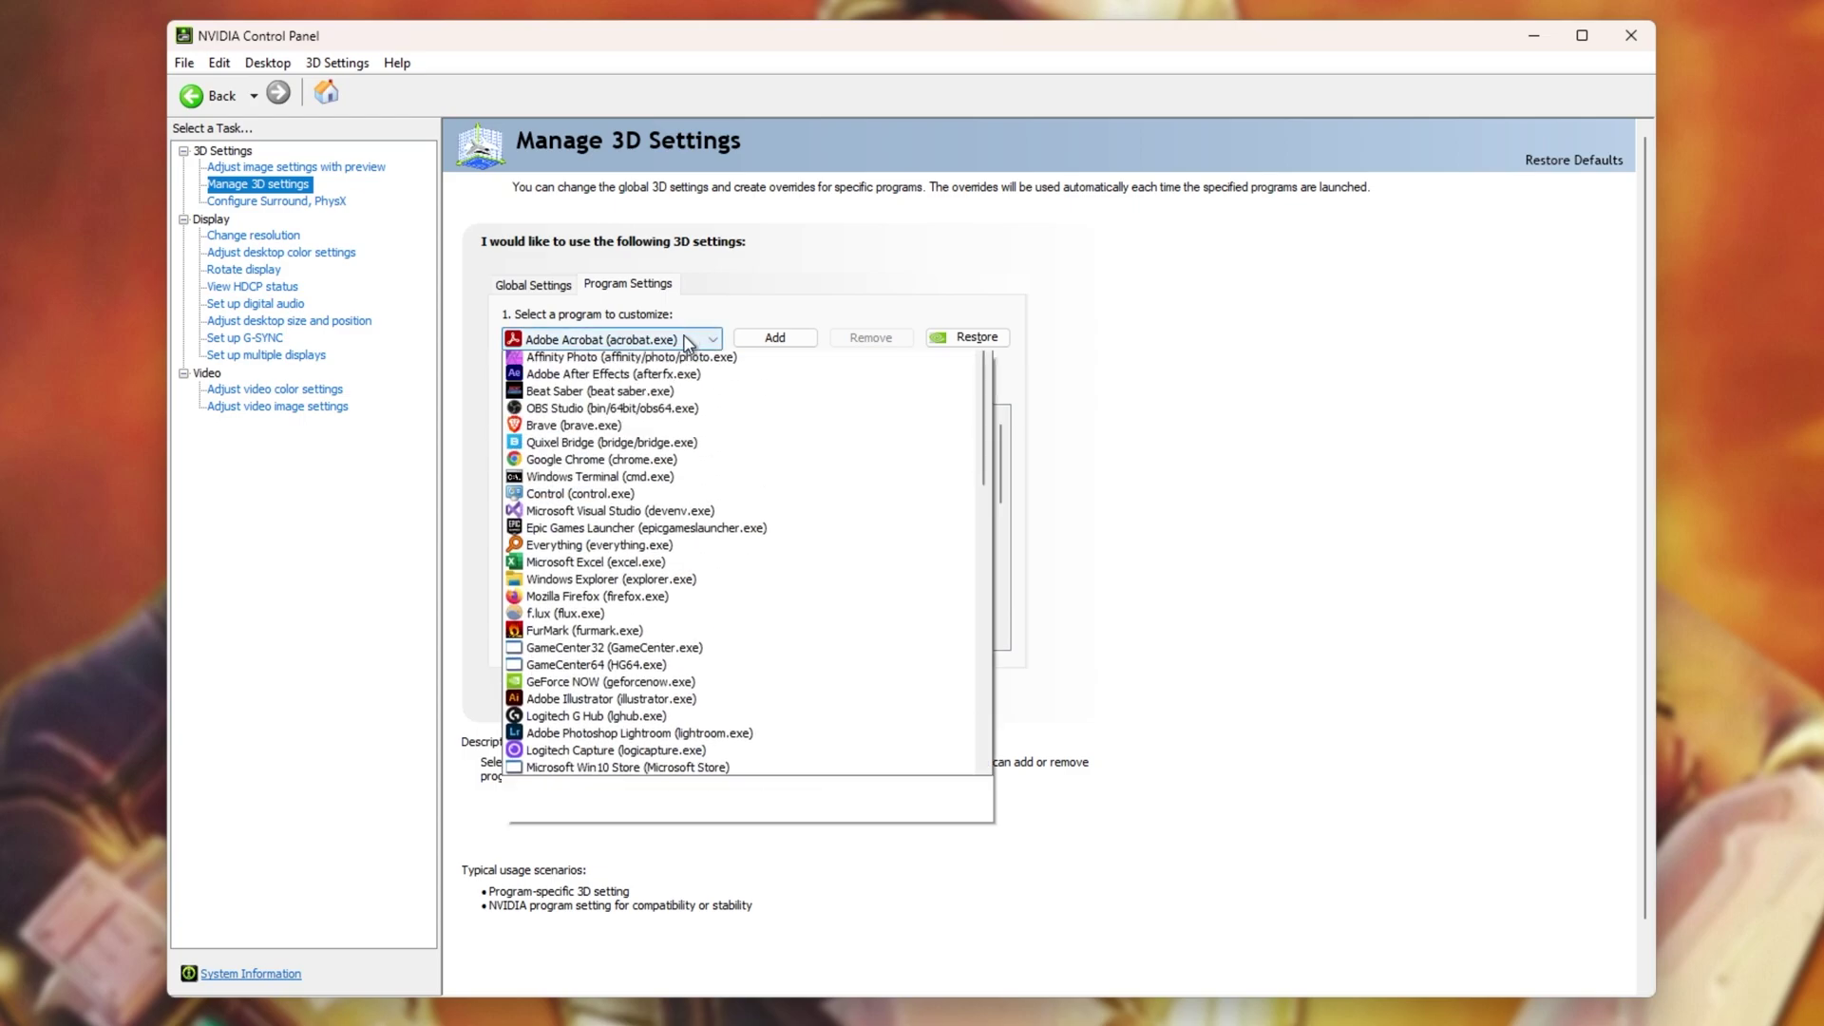
{"action": "type", "text": "everything"}
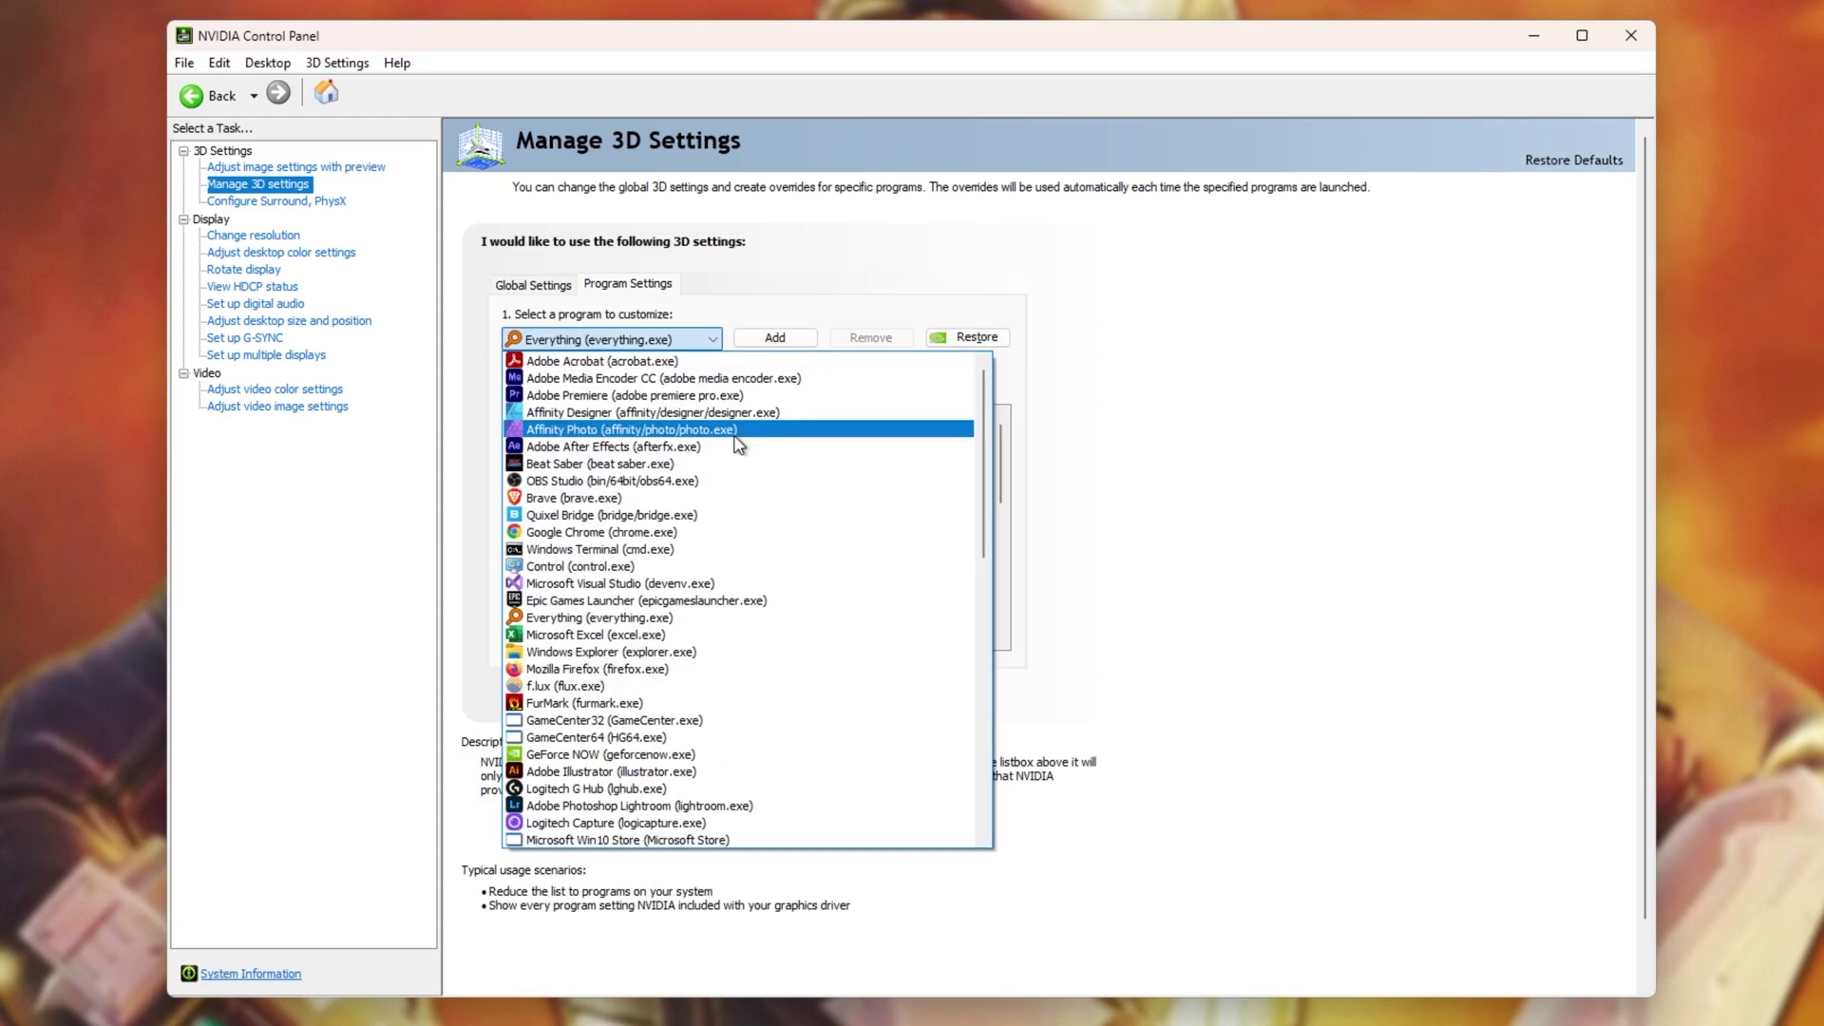
{"action": "left_click", "coordinate": [774, 340]}
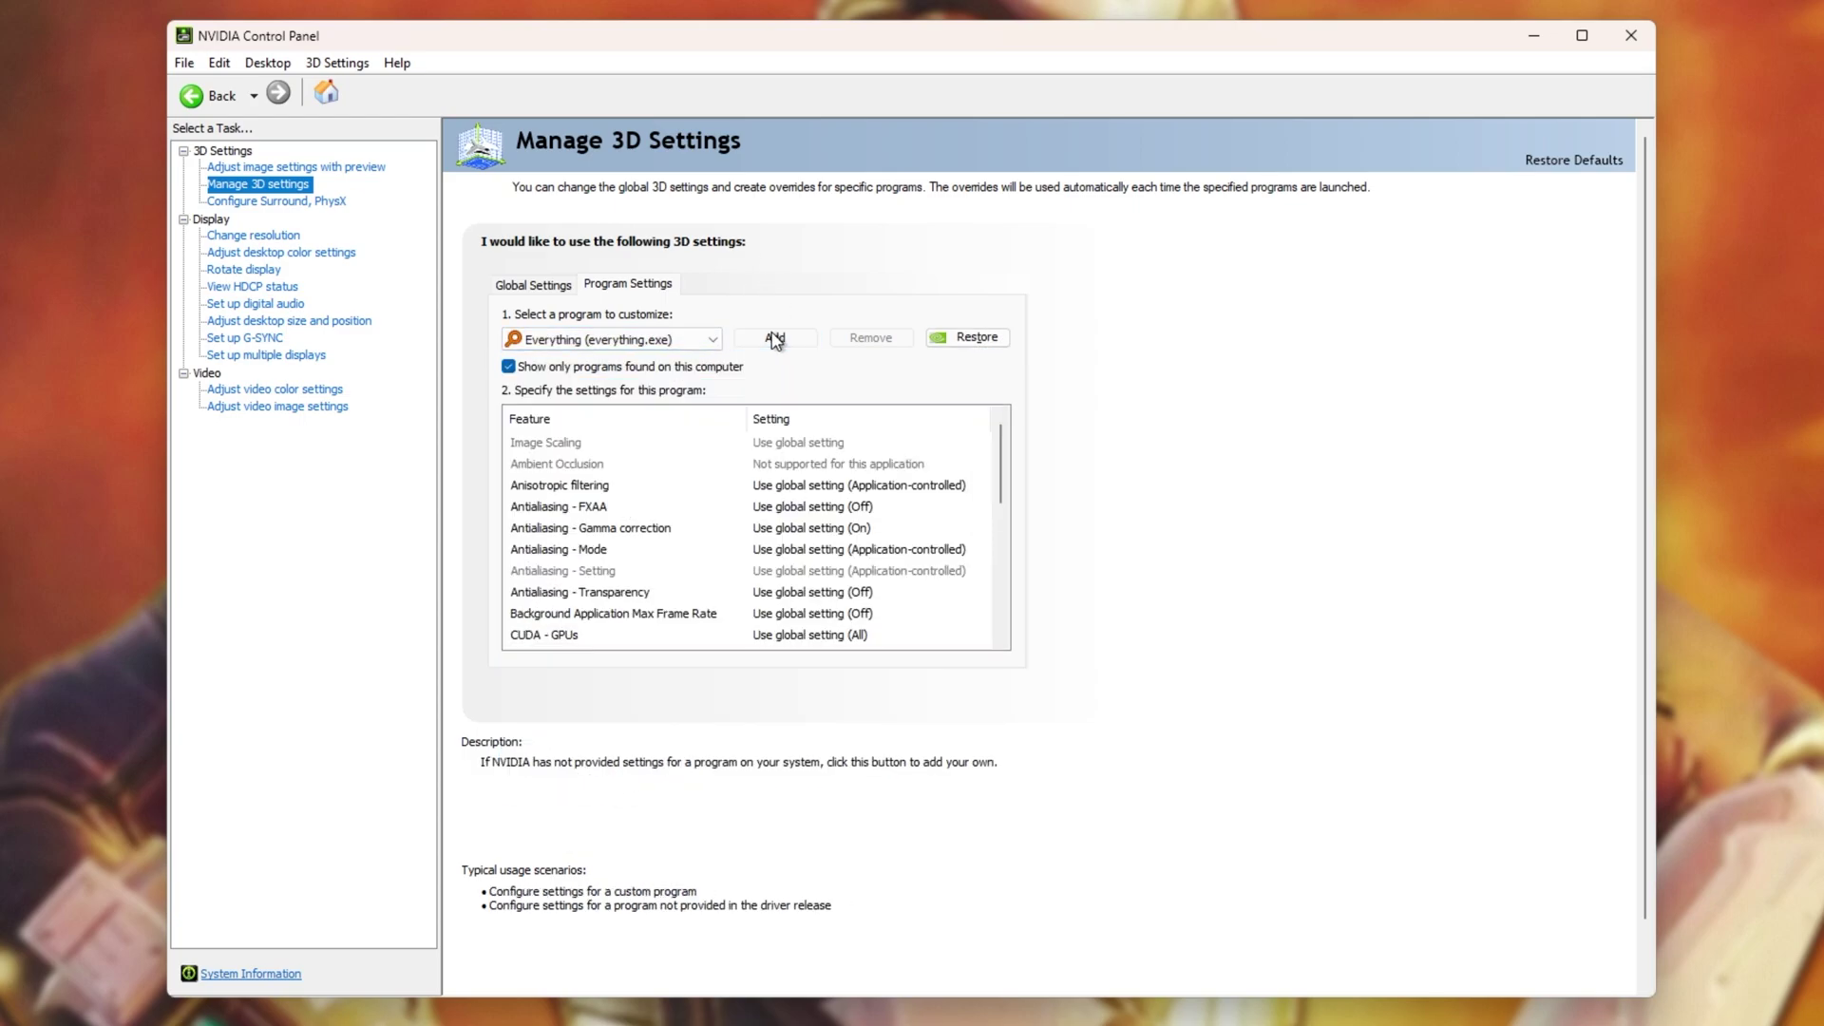
{"action": "left_click", "coordinate": [775, 339]}
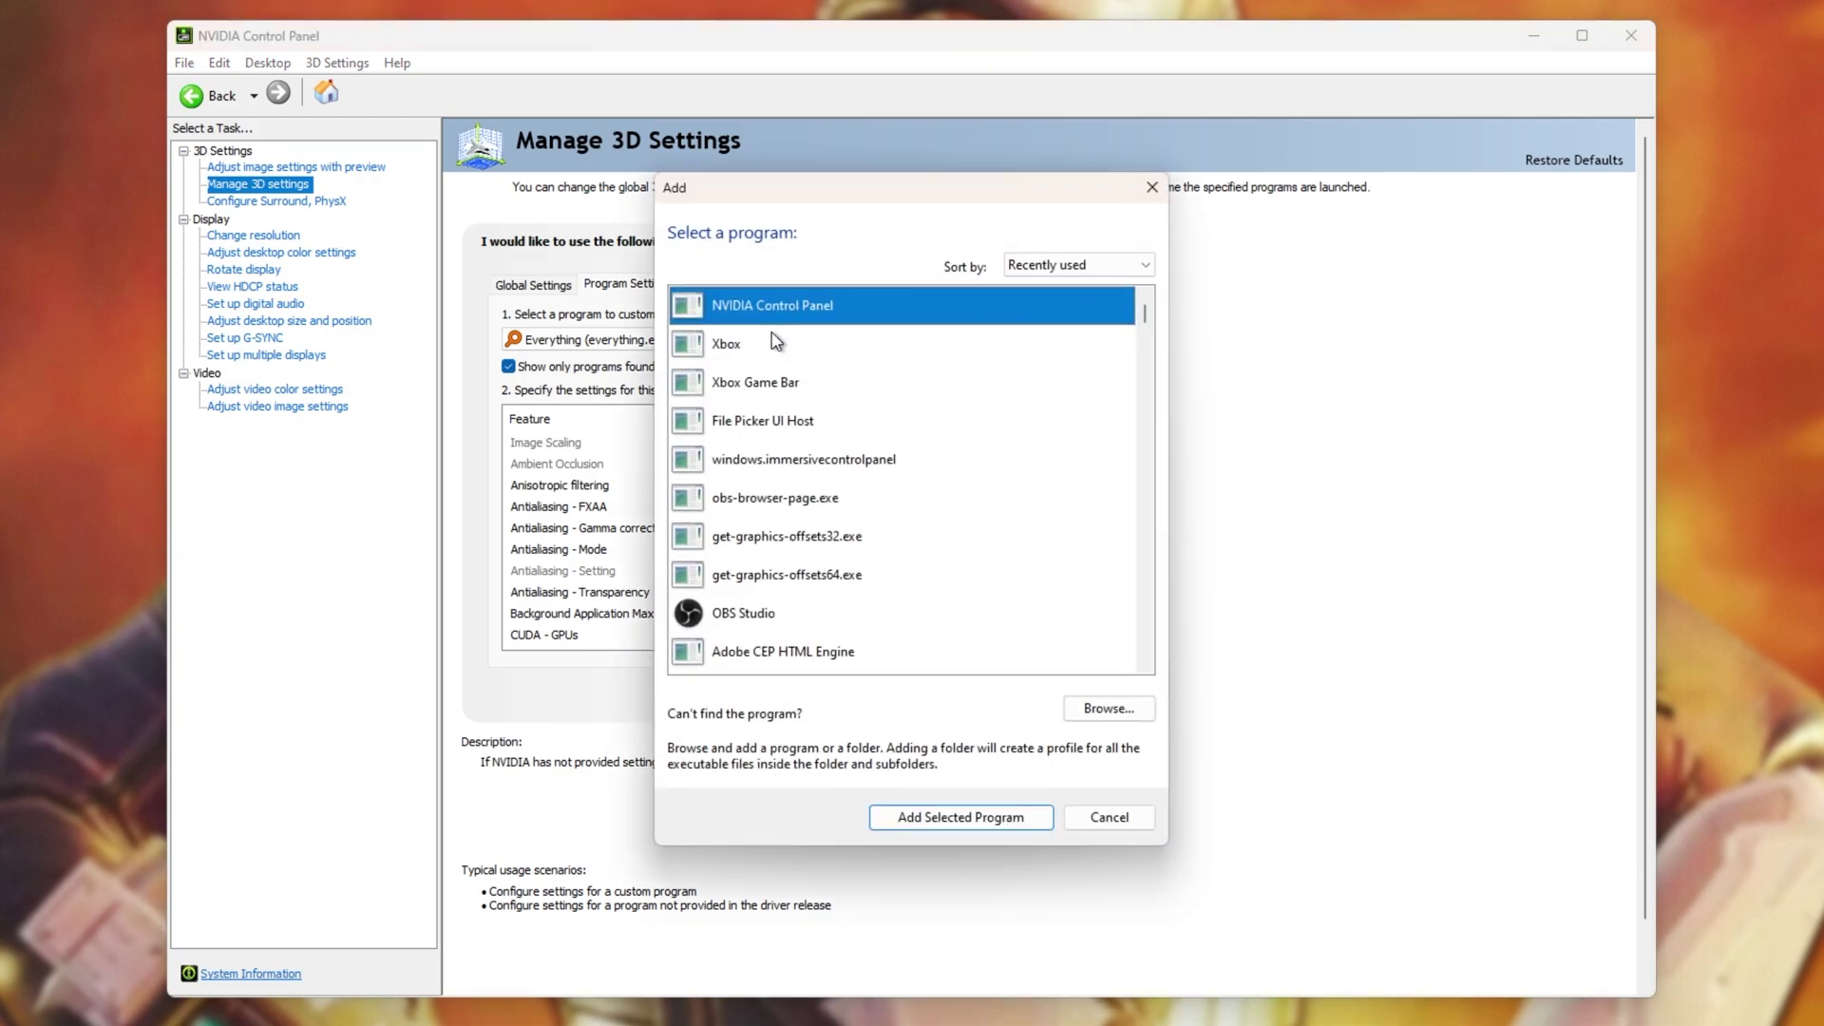
{"action": "left_click", "coordinate": [1083, 708]}
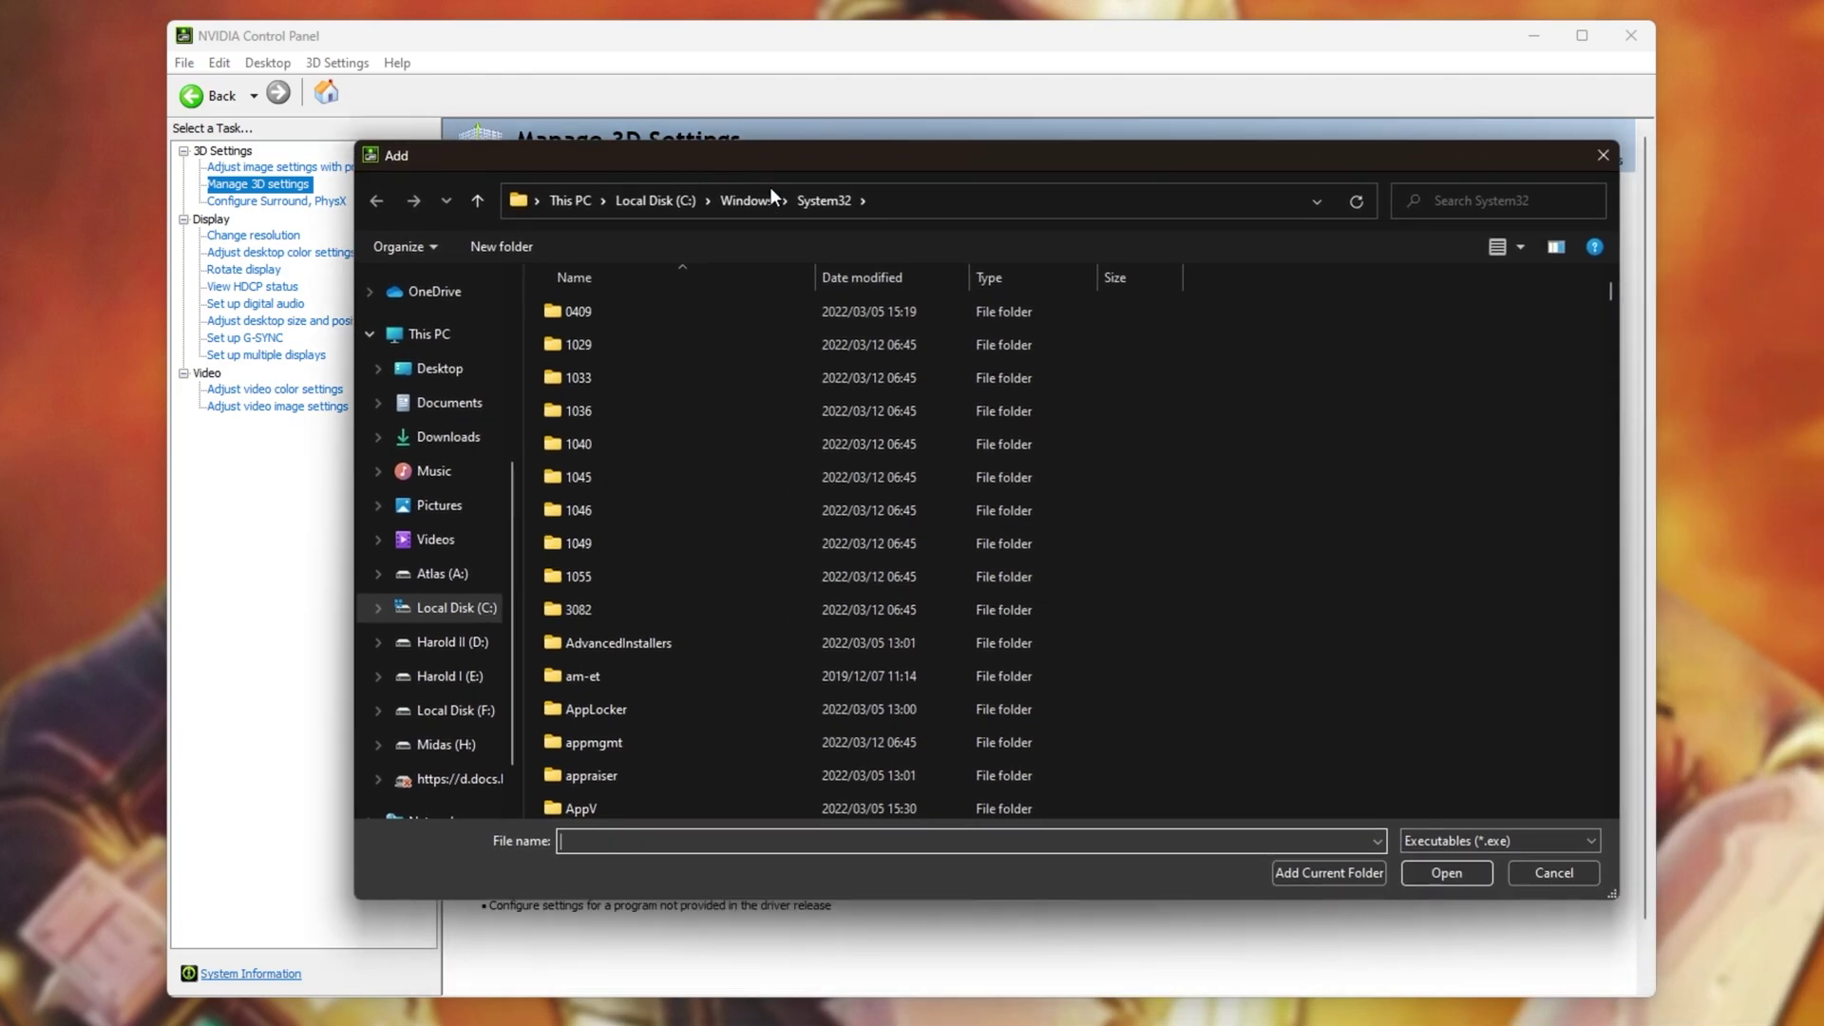
{"action": "left_click", "coordinate": [905, 177]}
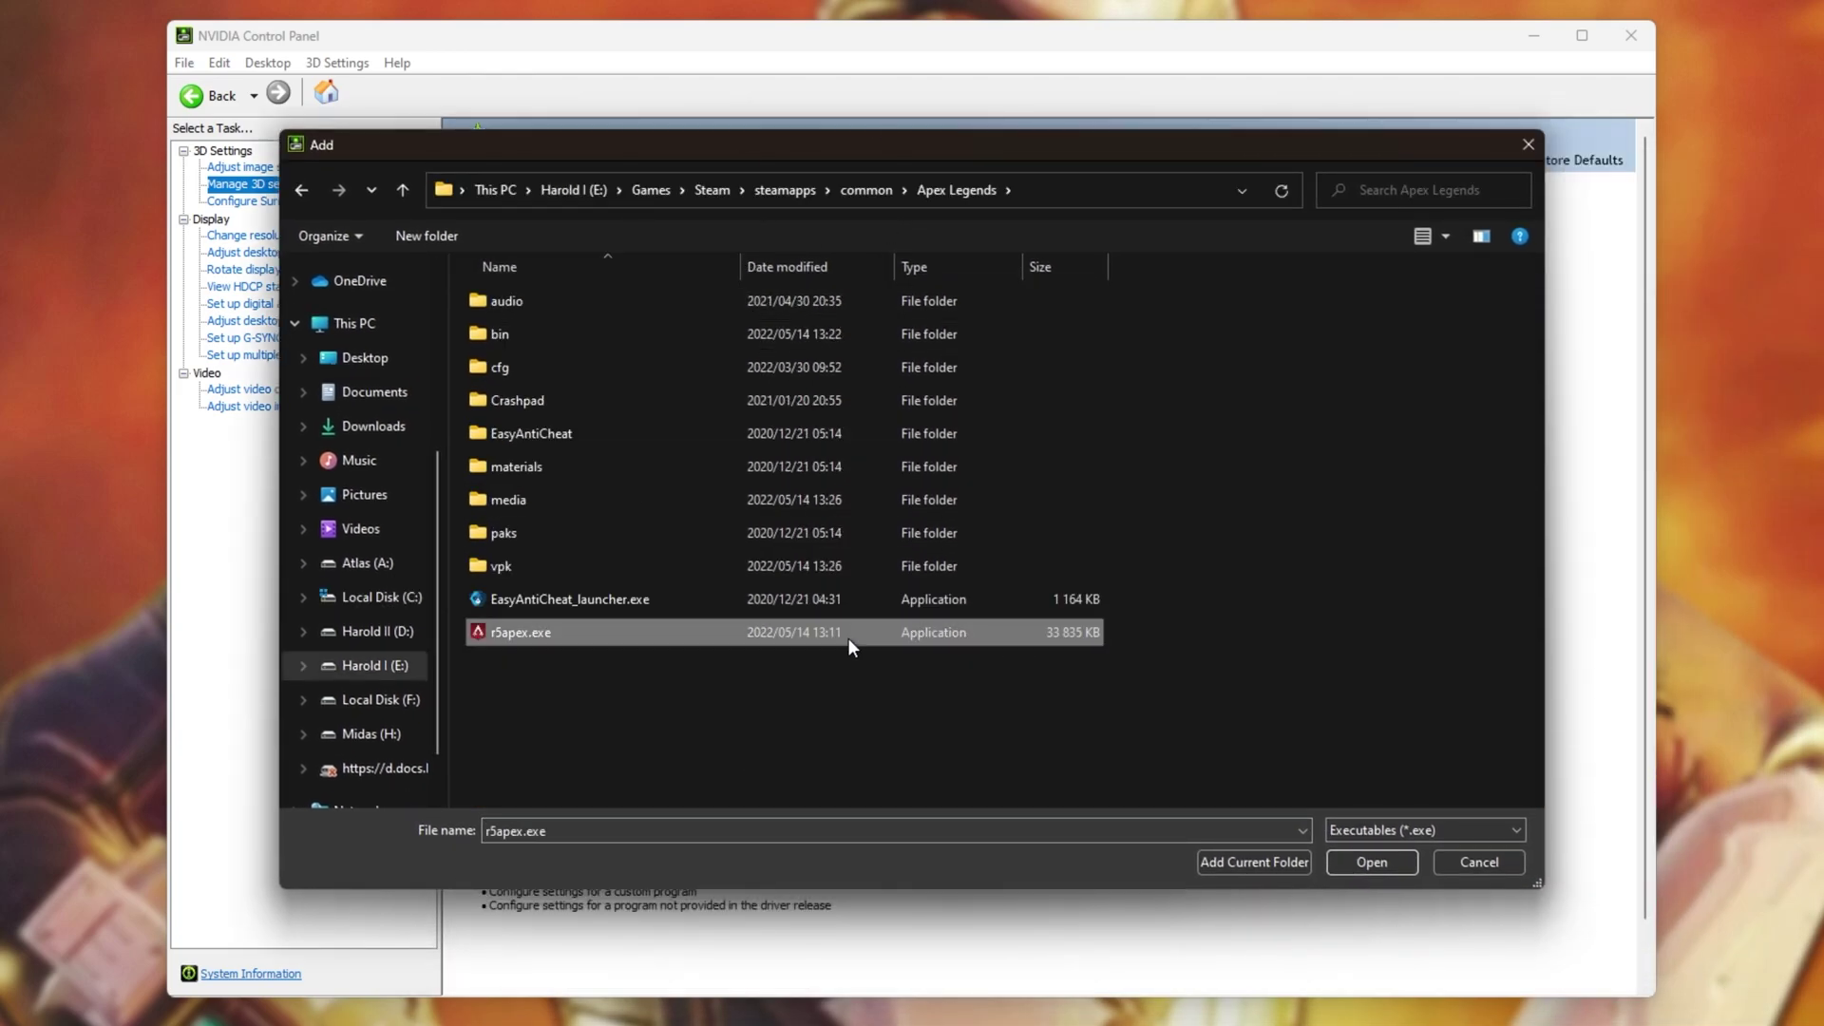
{"action": "double_click", "coordinate": [847, 632]}
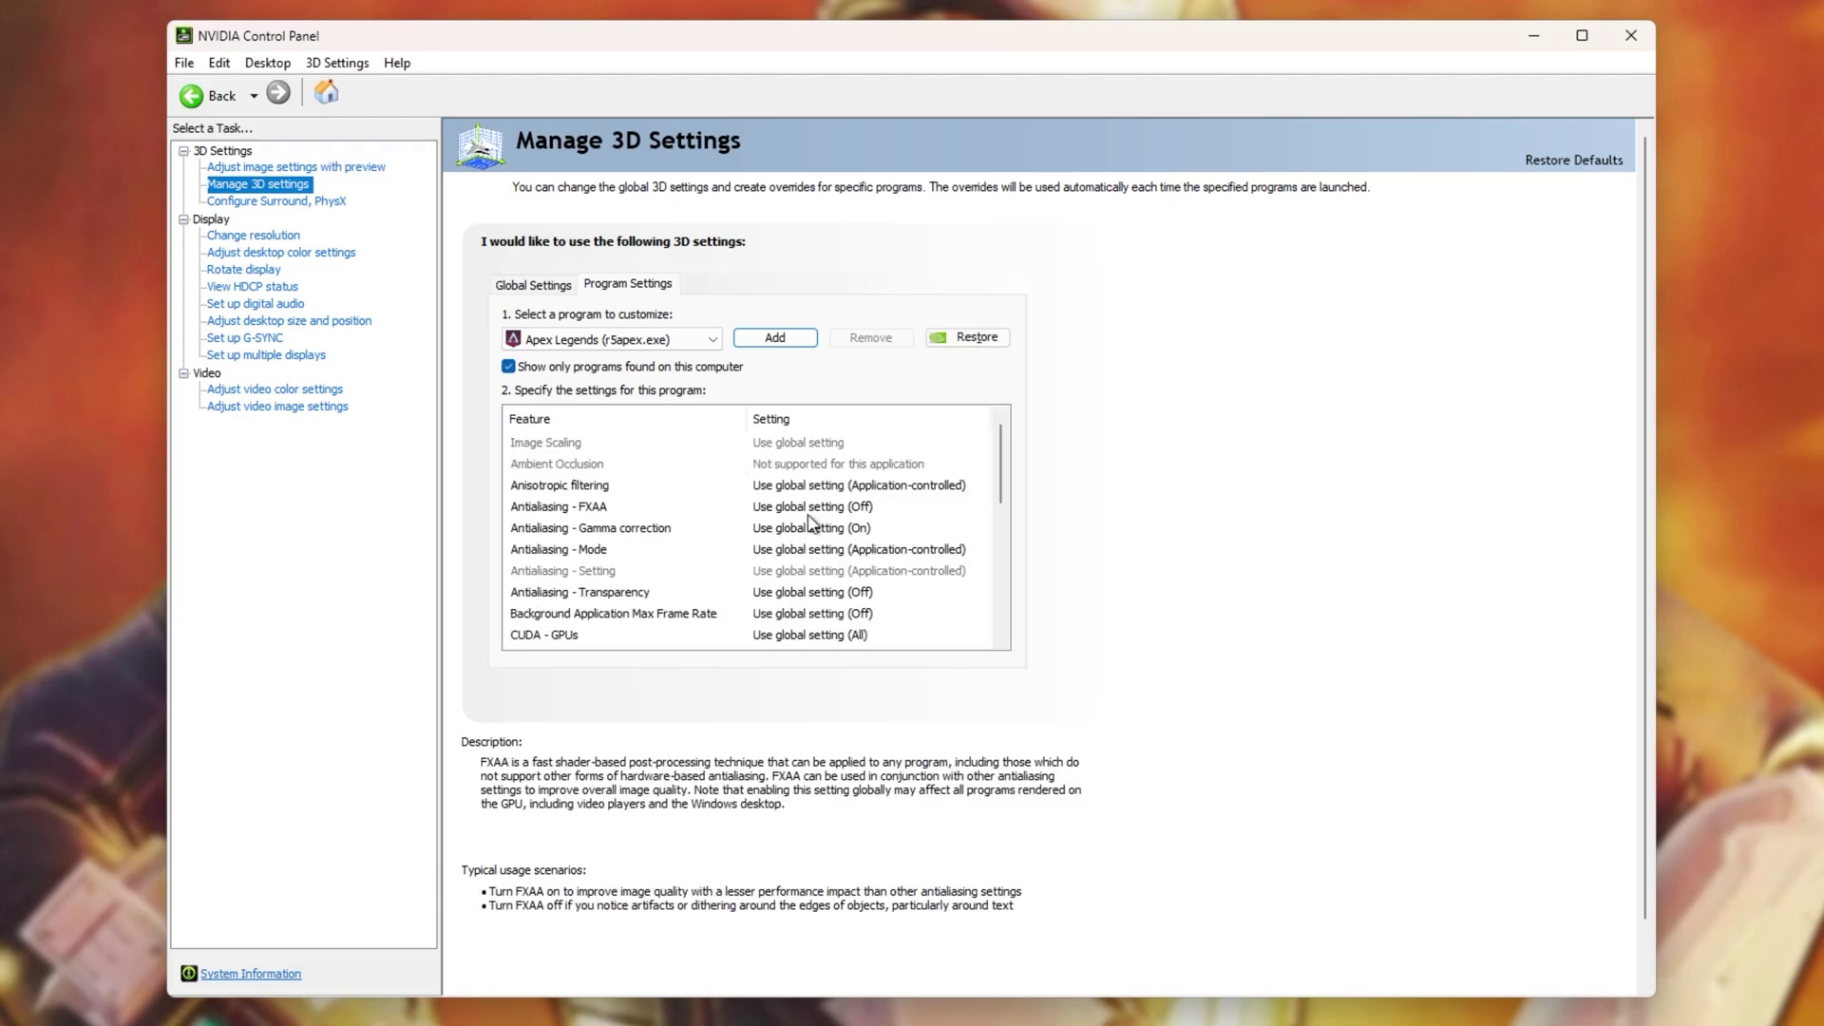
Set Anisotropic filtering to Application-controlled in the Apex Legends profile.
{"action": "left_click", "coordinate": [694, 464]}
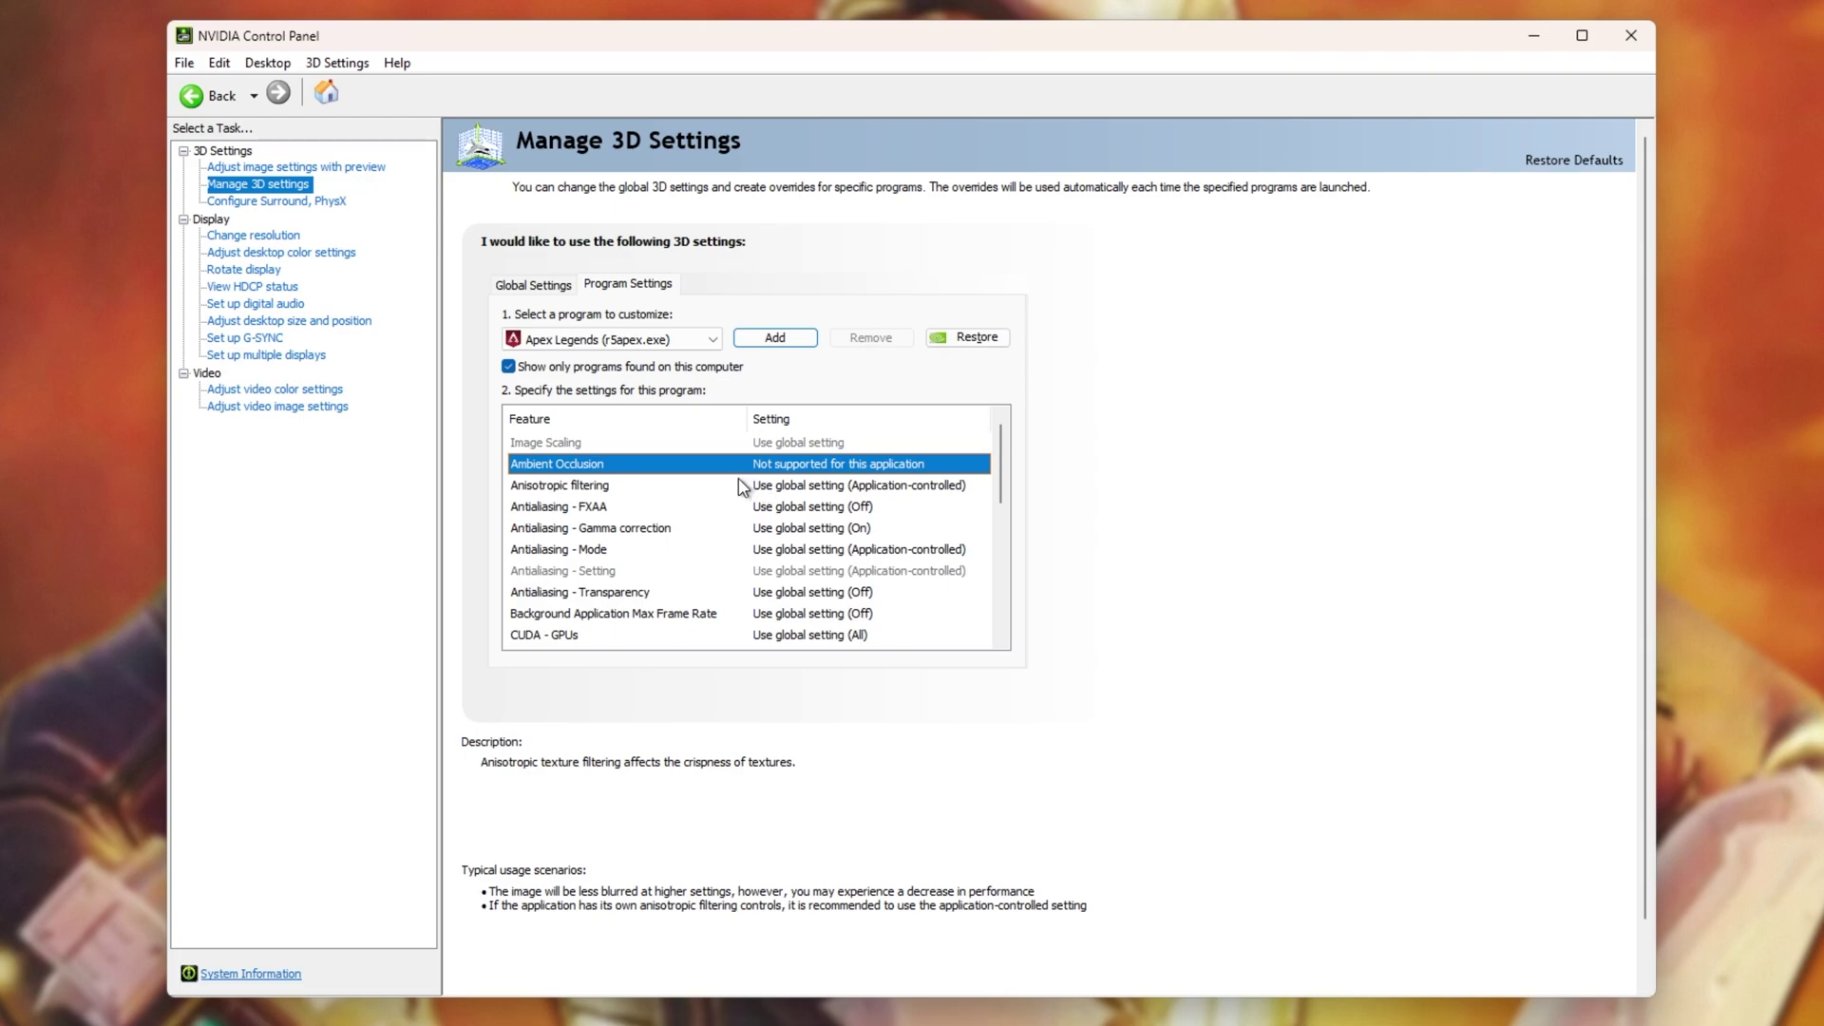
{"action": "left_click", "coordinate": [749, 485]}
{"action": "left_click", "coordinate": [795, 488]}
{"action": "left_click", "coordinate": [808, 525]}
Review the remaining features down to Virtual Reality super sampling and apply the profile.
{"action": "left_click", "coordinate": [705, 437]}
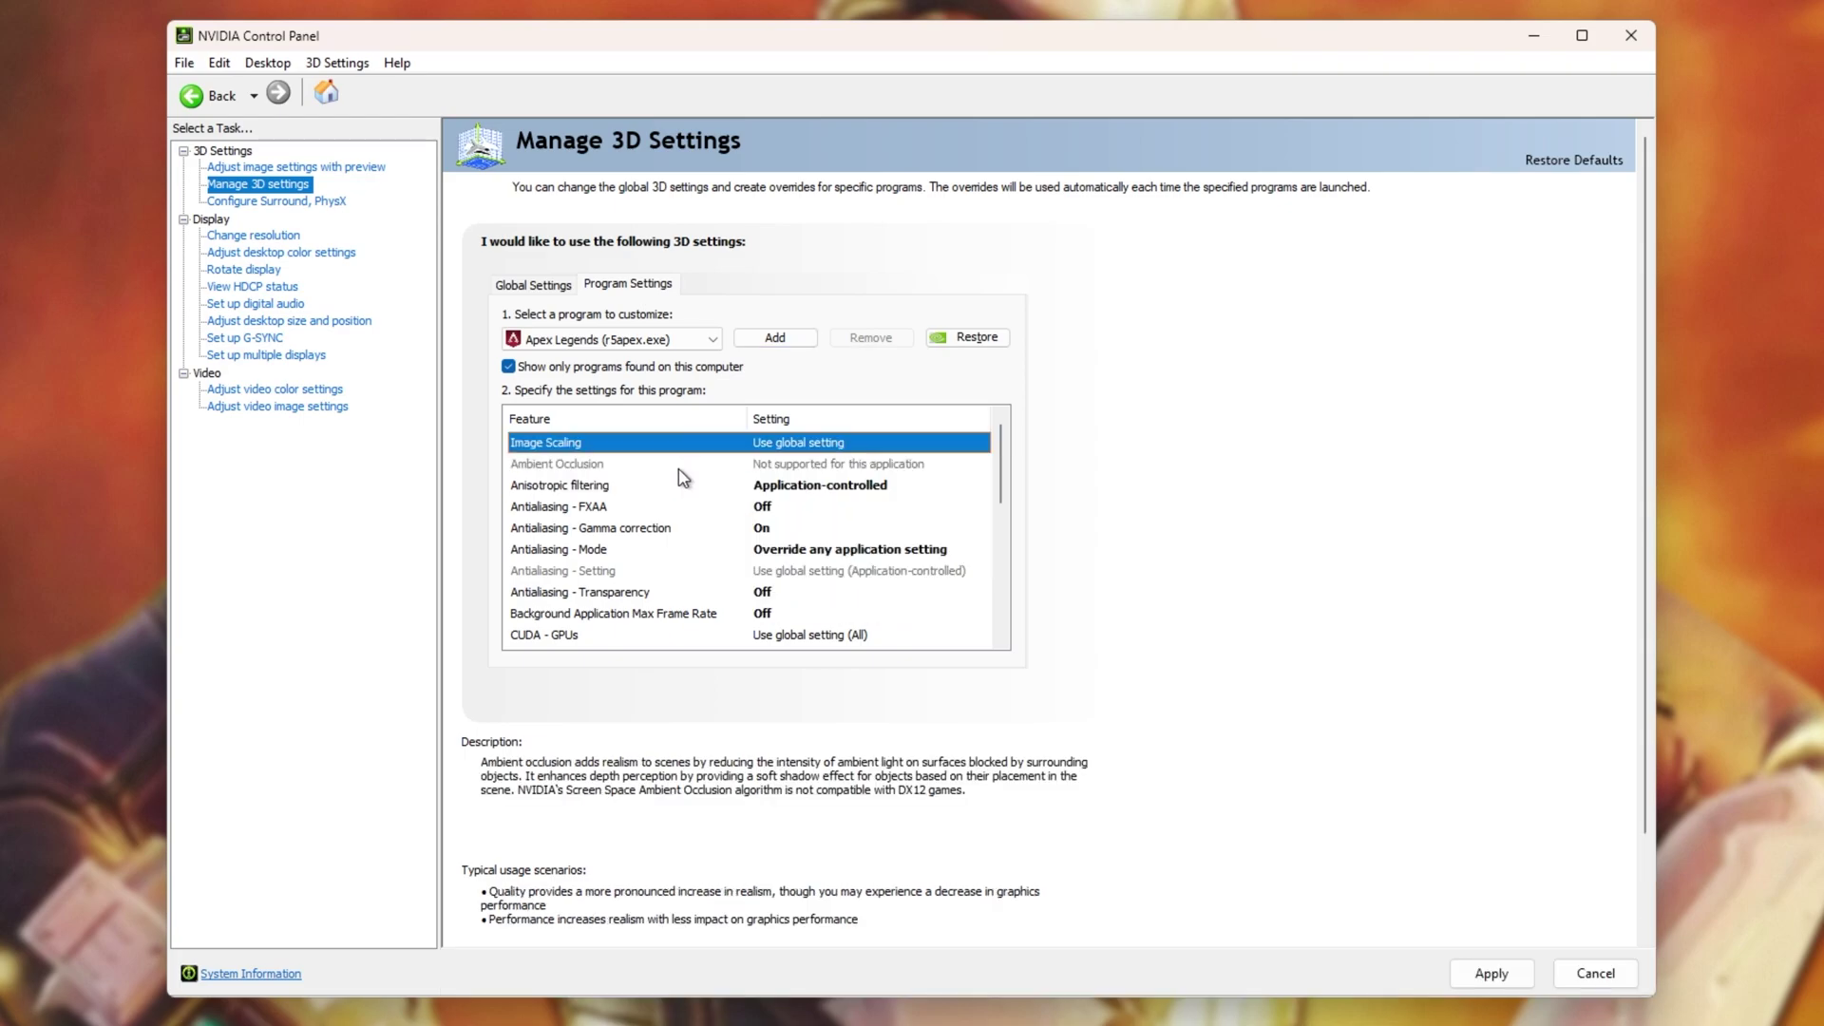
{"action": "left_click", "coordinate": [703, 635]}
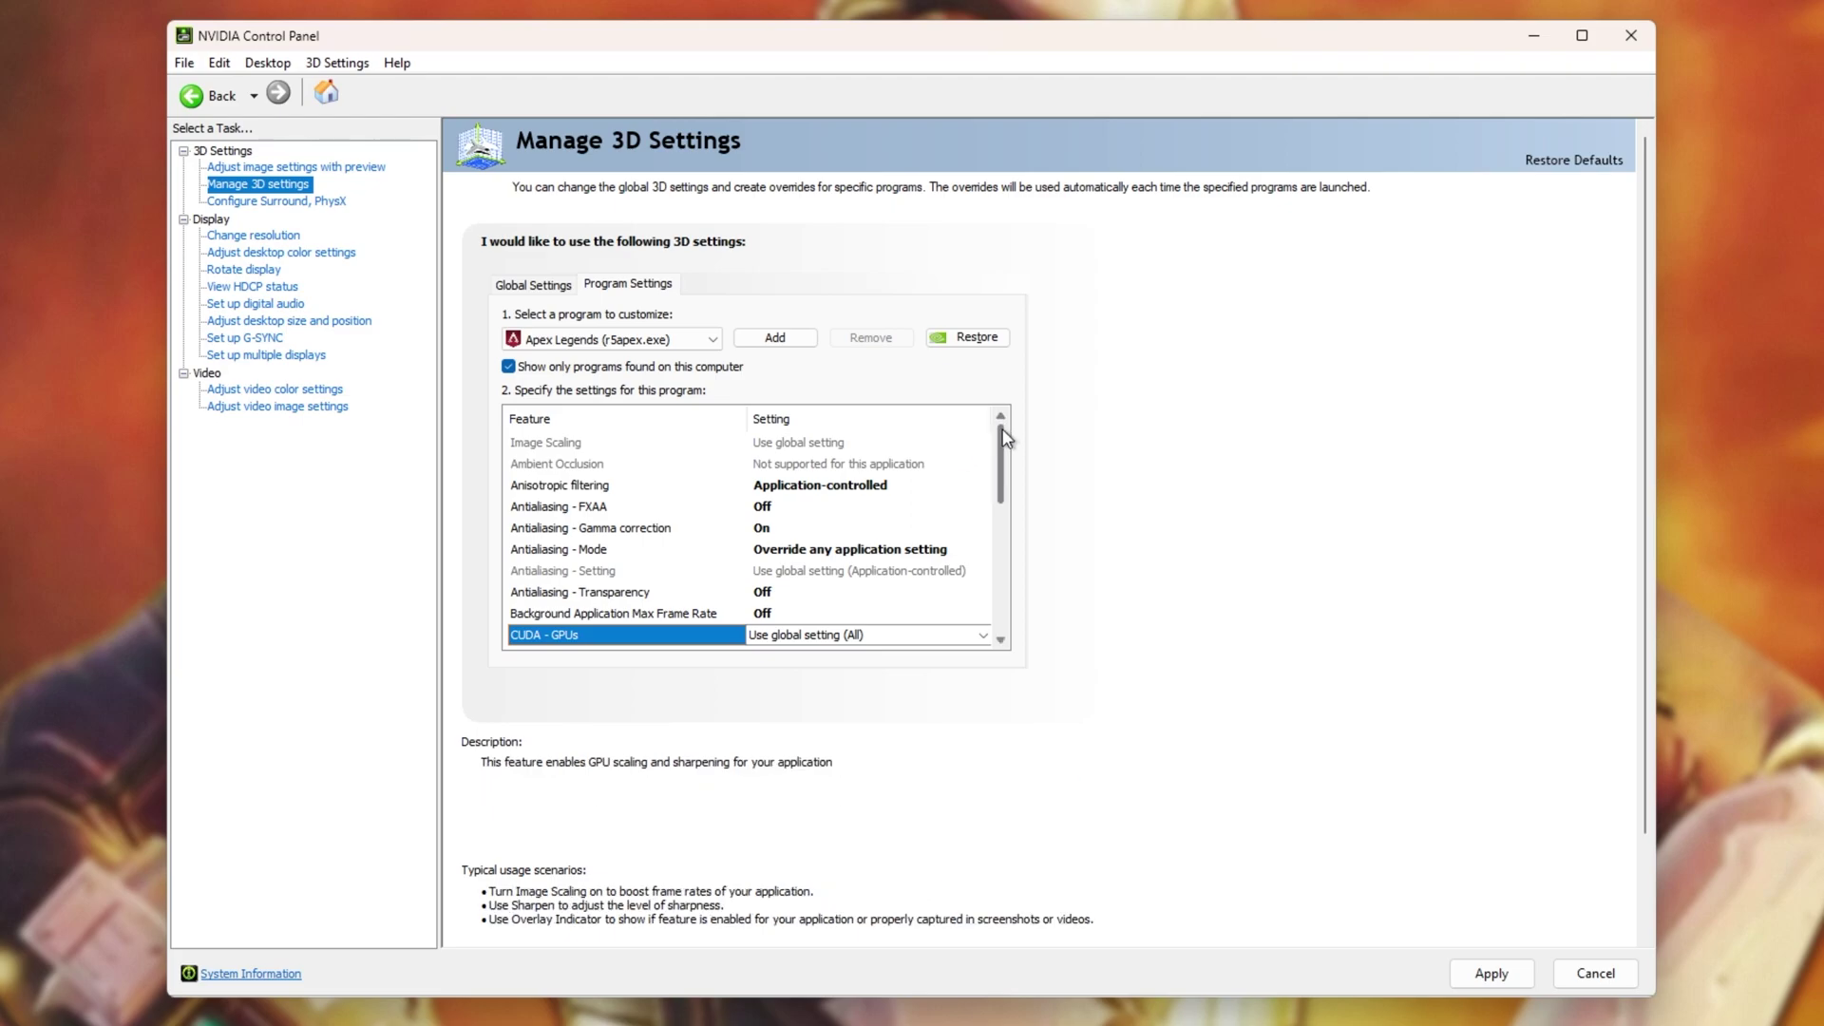
{"action": "left_click_drag", "start_coordinate": [1005, 439], "coordinate": [1009, 516]}
{"action": "left_click", "coordinate": [758, 635]}
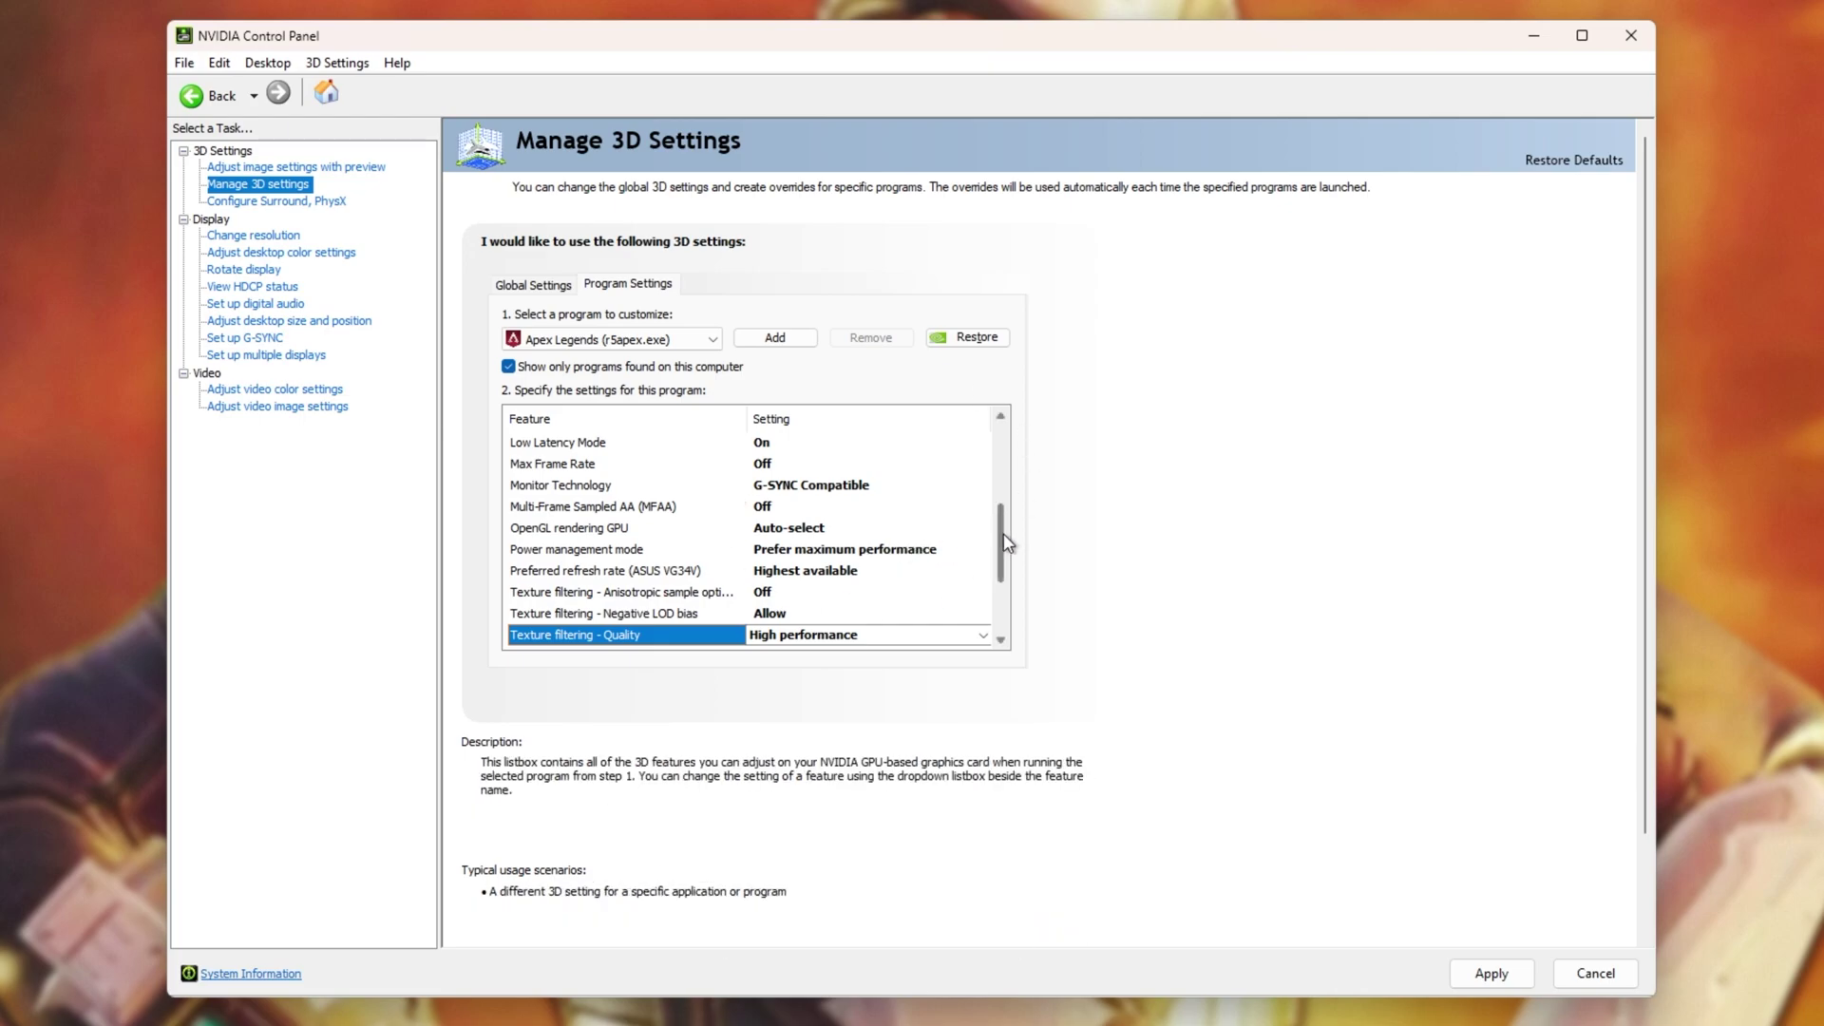
{"action": "left_click_drag", "start_coordinate": [1007, 544], "coordinate": [1007, 601]}
{"action": "left_click", "coordinate": [691, 638]}
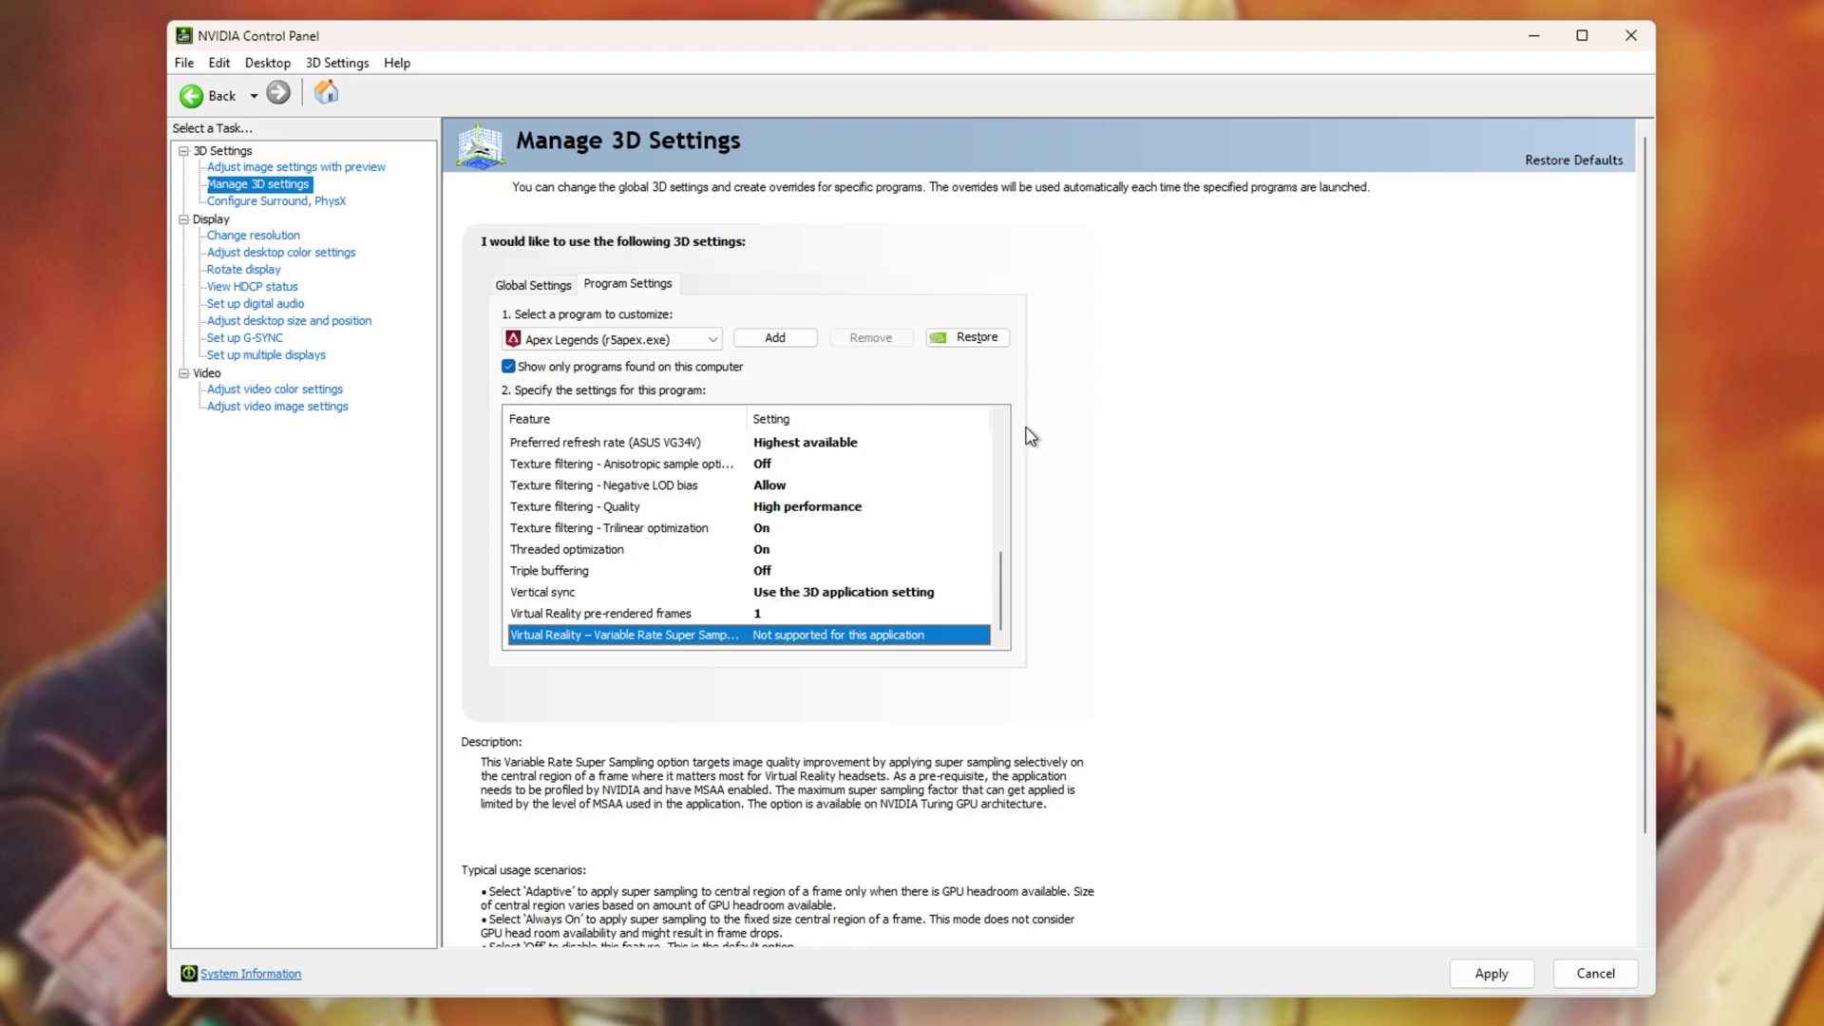
{"action": "scroll", "coordinate": [1005, 584], "scroll_direction": "up", "scroll_amount": 10}
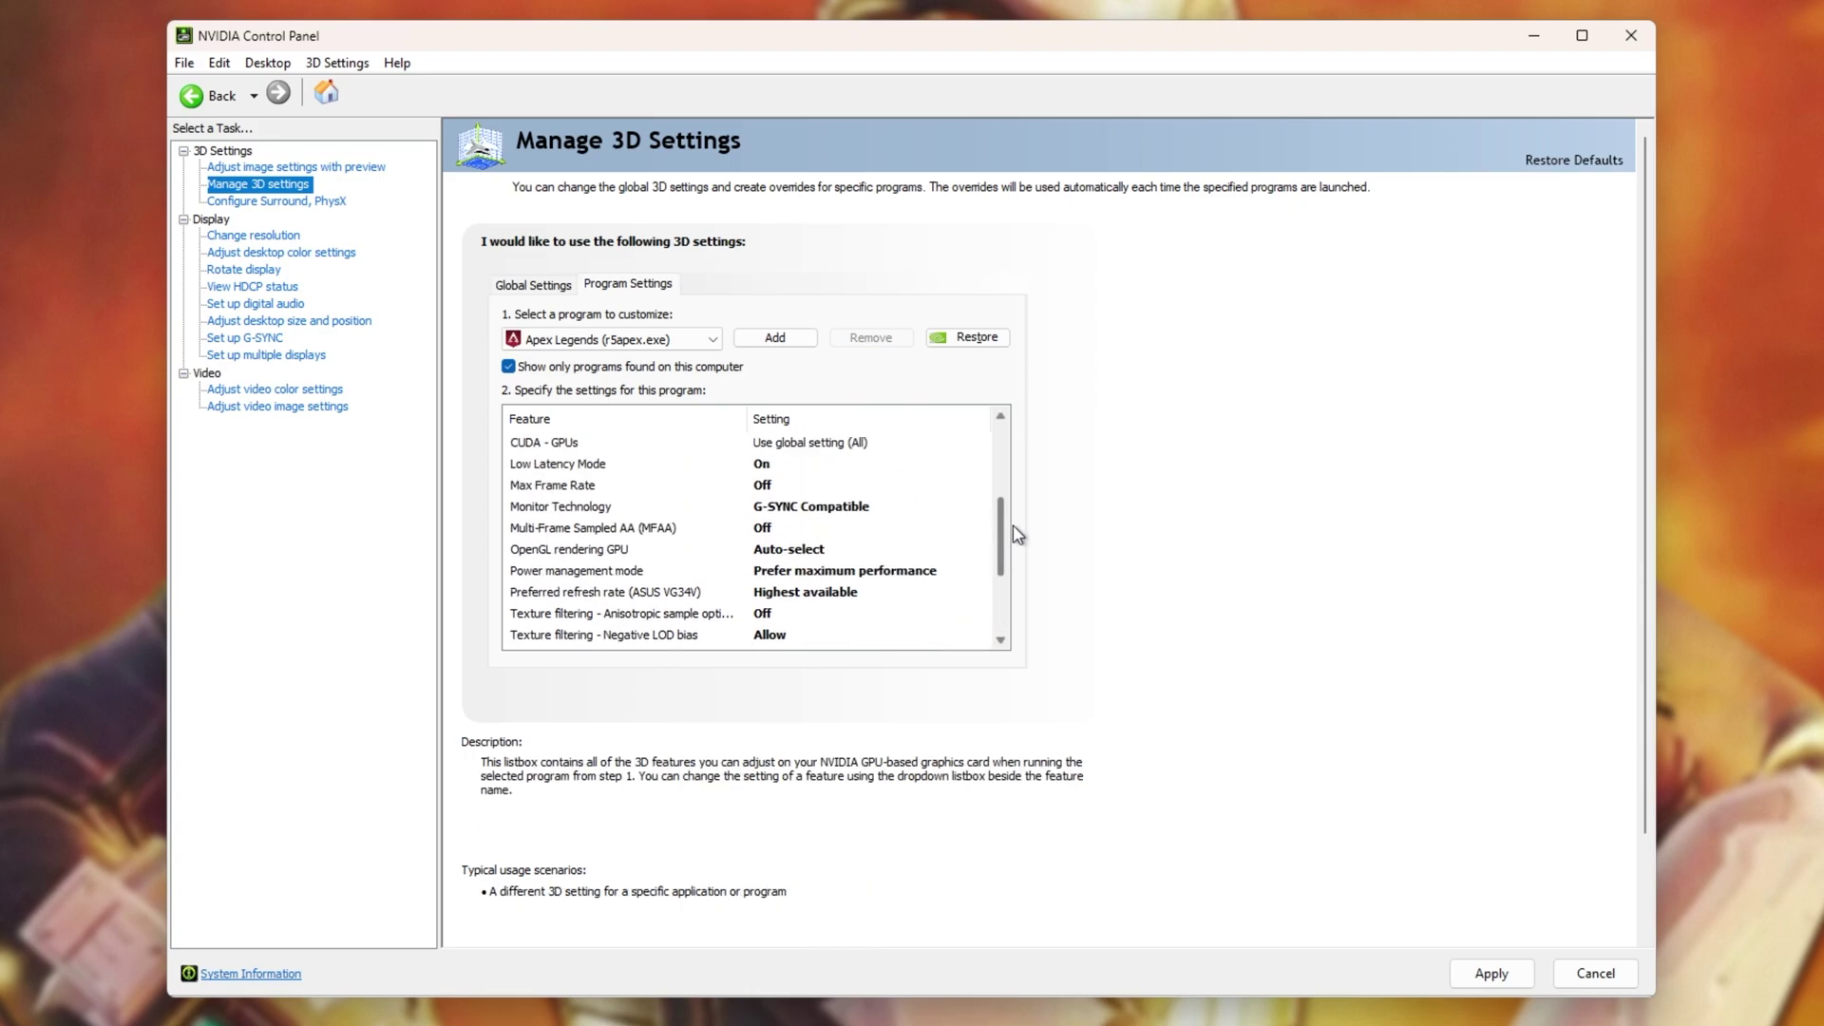
{"action": "left_click", "coordinate": [1514, 979]}
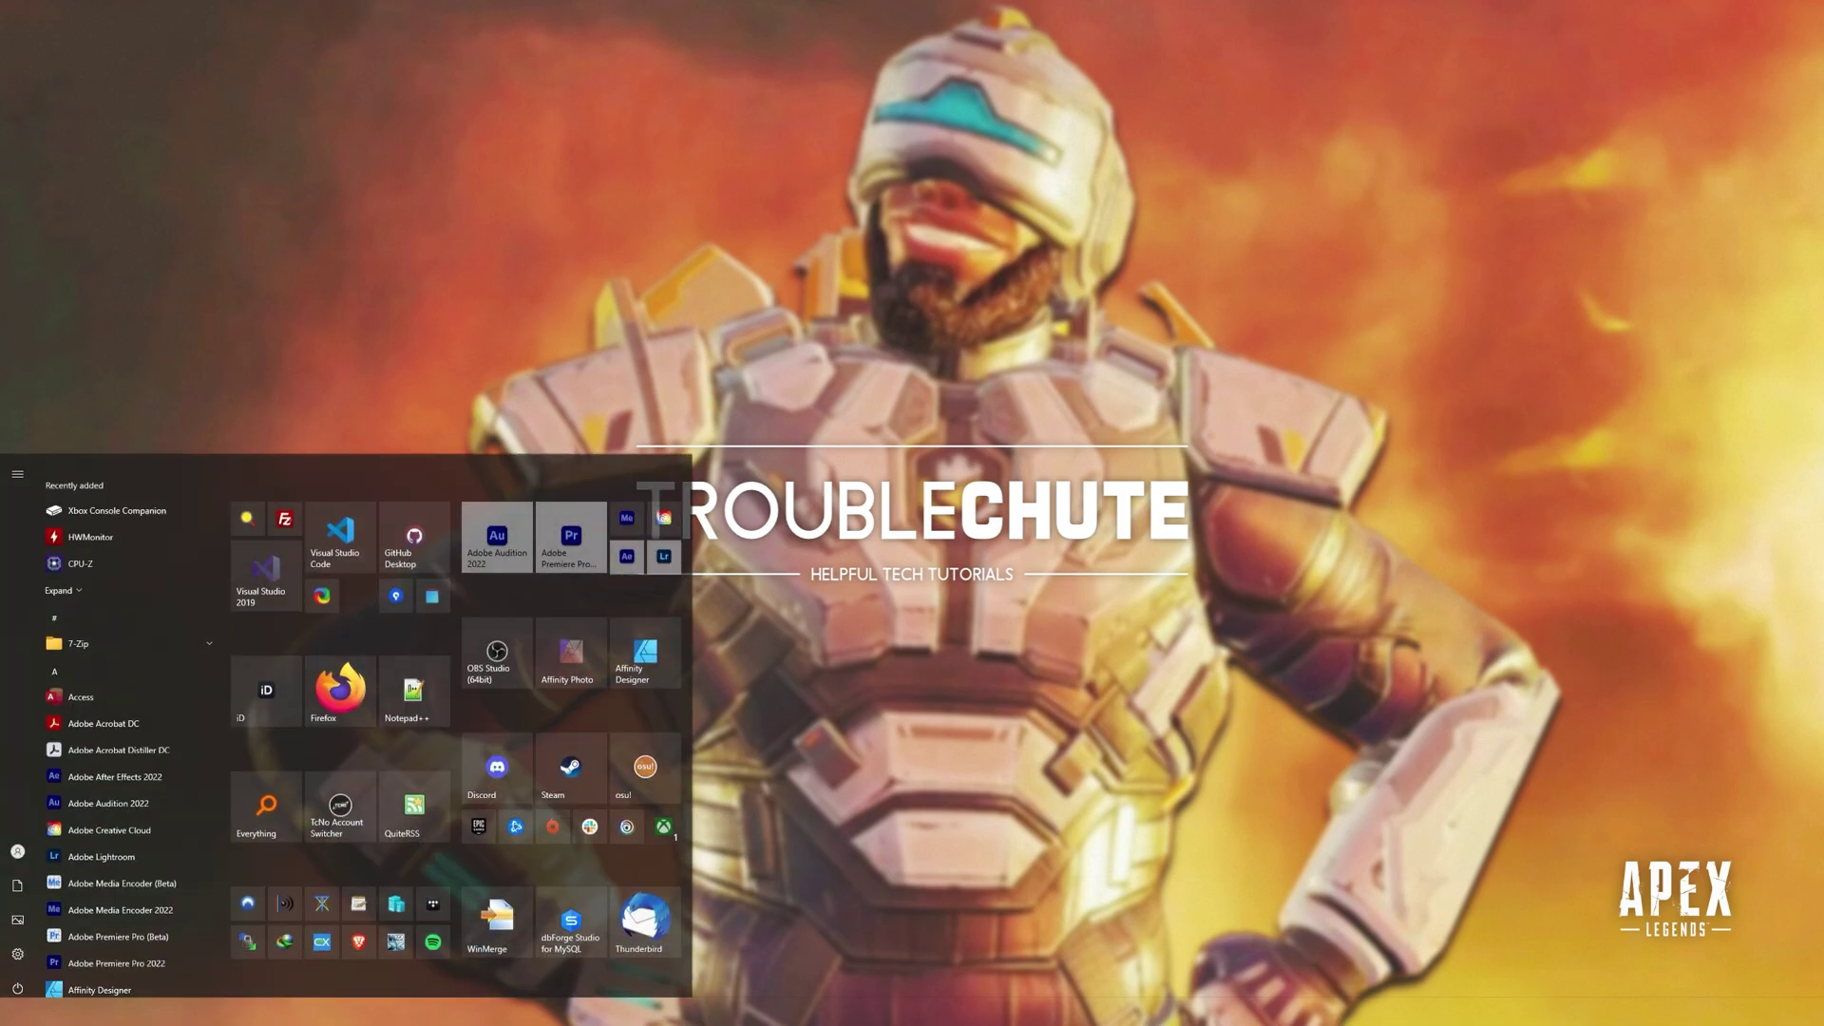
Search 'disk' and run Disk Cleanup as administrator.
{"action": "type", "text": "disk"}
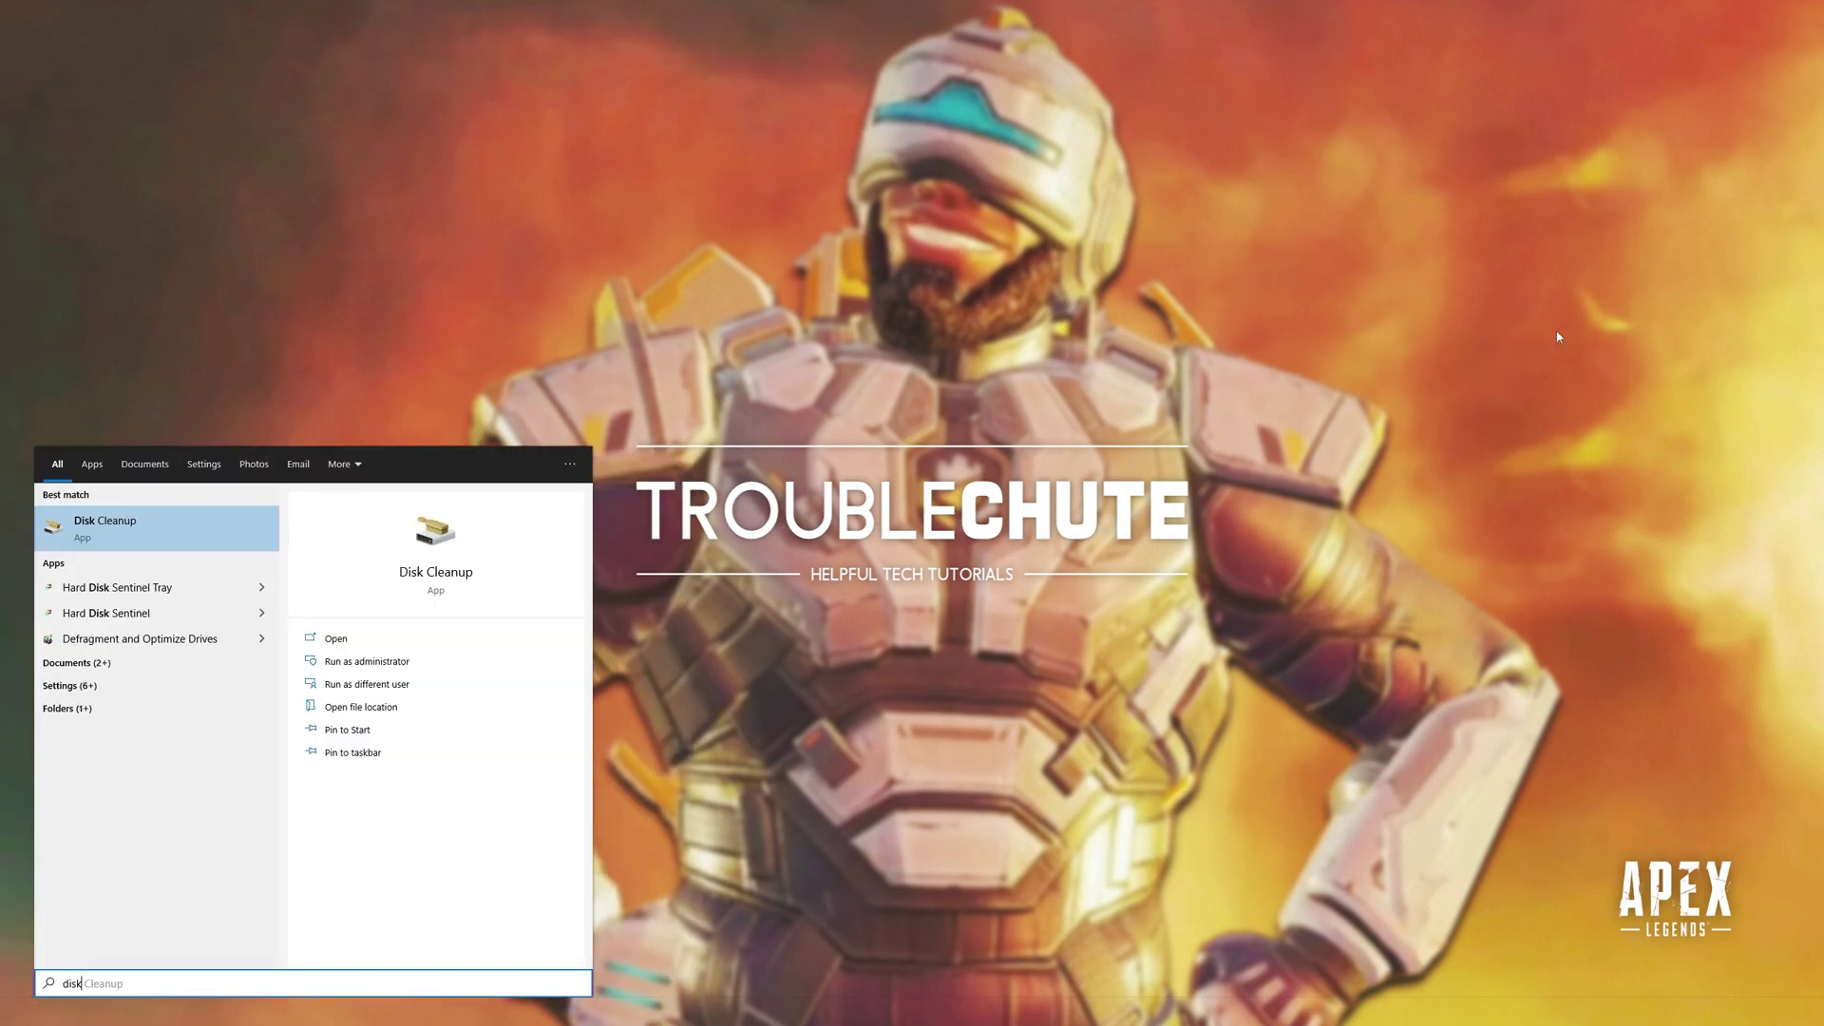
{"action": "left_click", "coordinate": [387, 660]}
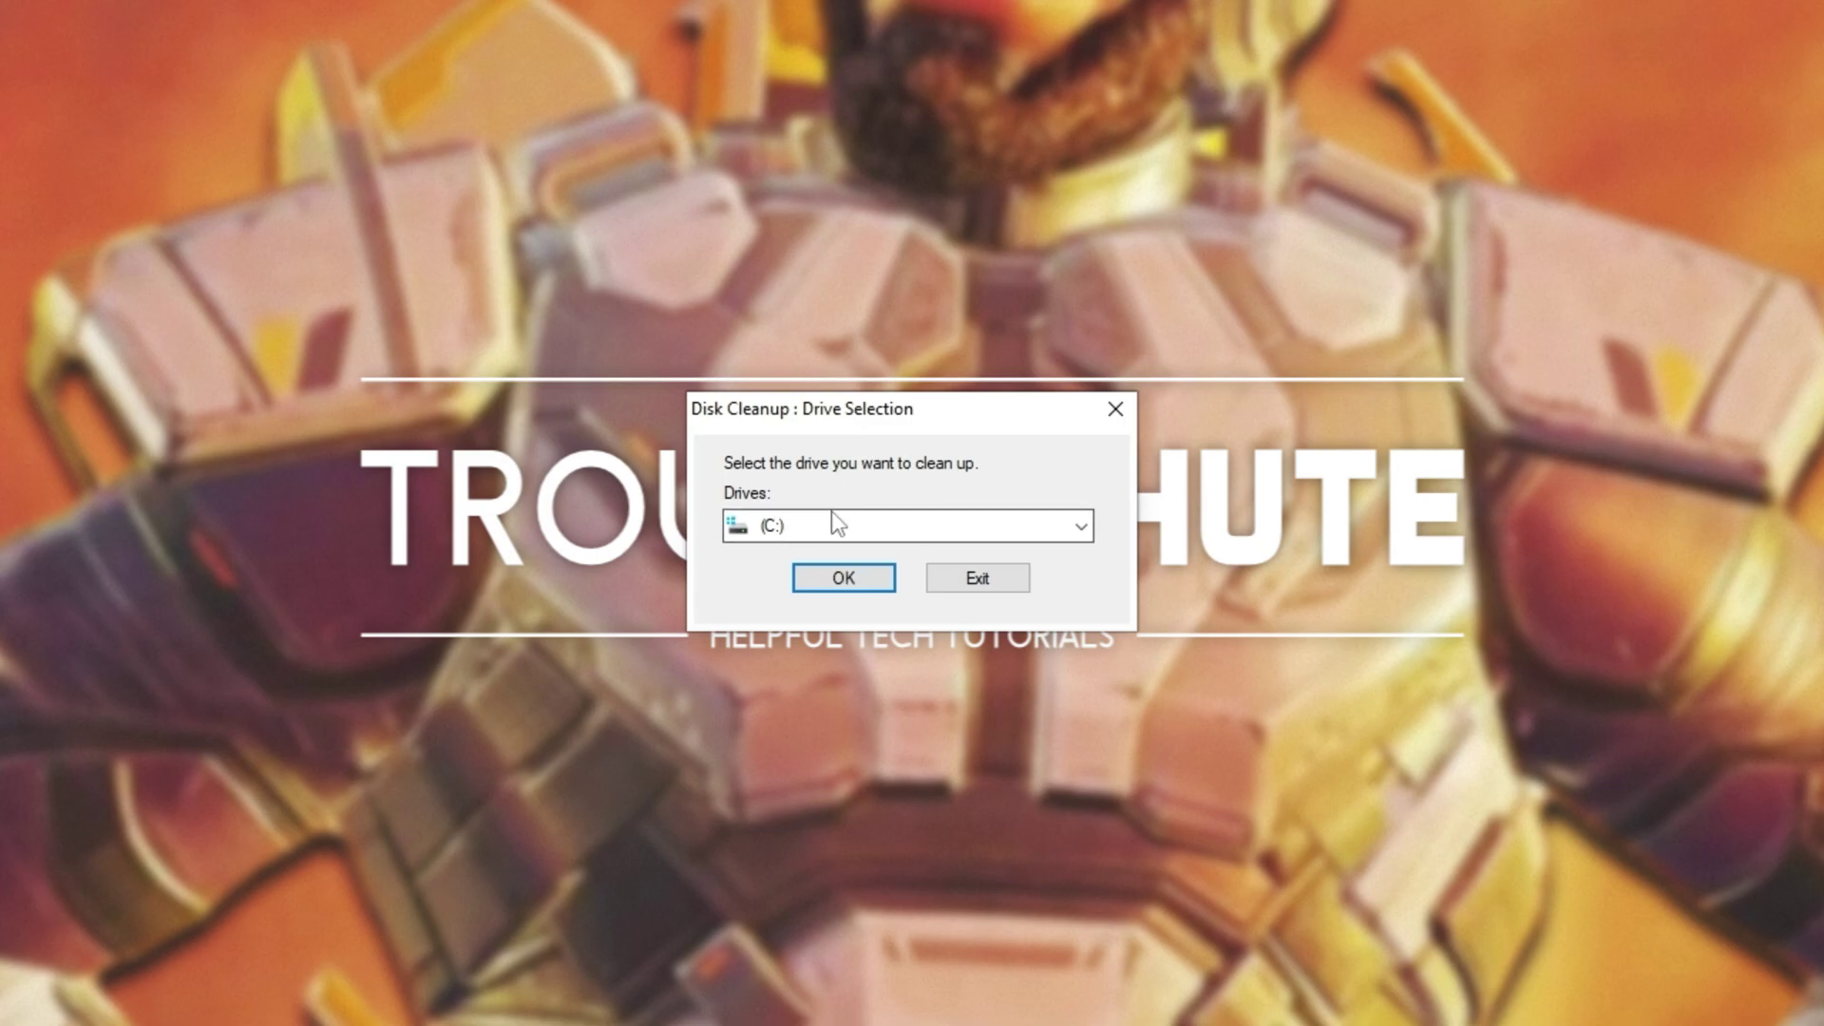
Clean drive C: of temporary and update files, leaving Recycle Bin and Thumbnails unchecked.
{"action": "left_click", "coordinate": [840, 582]}
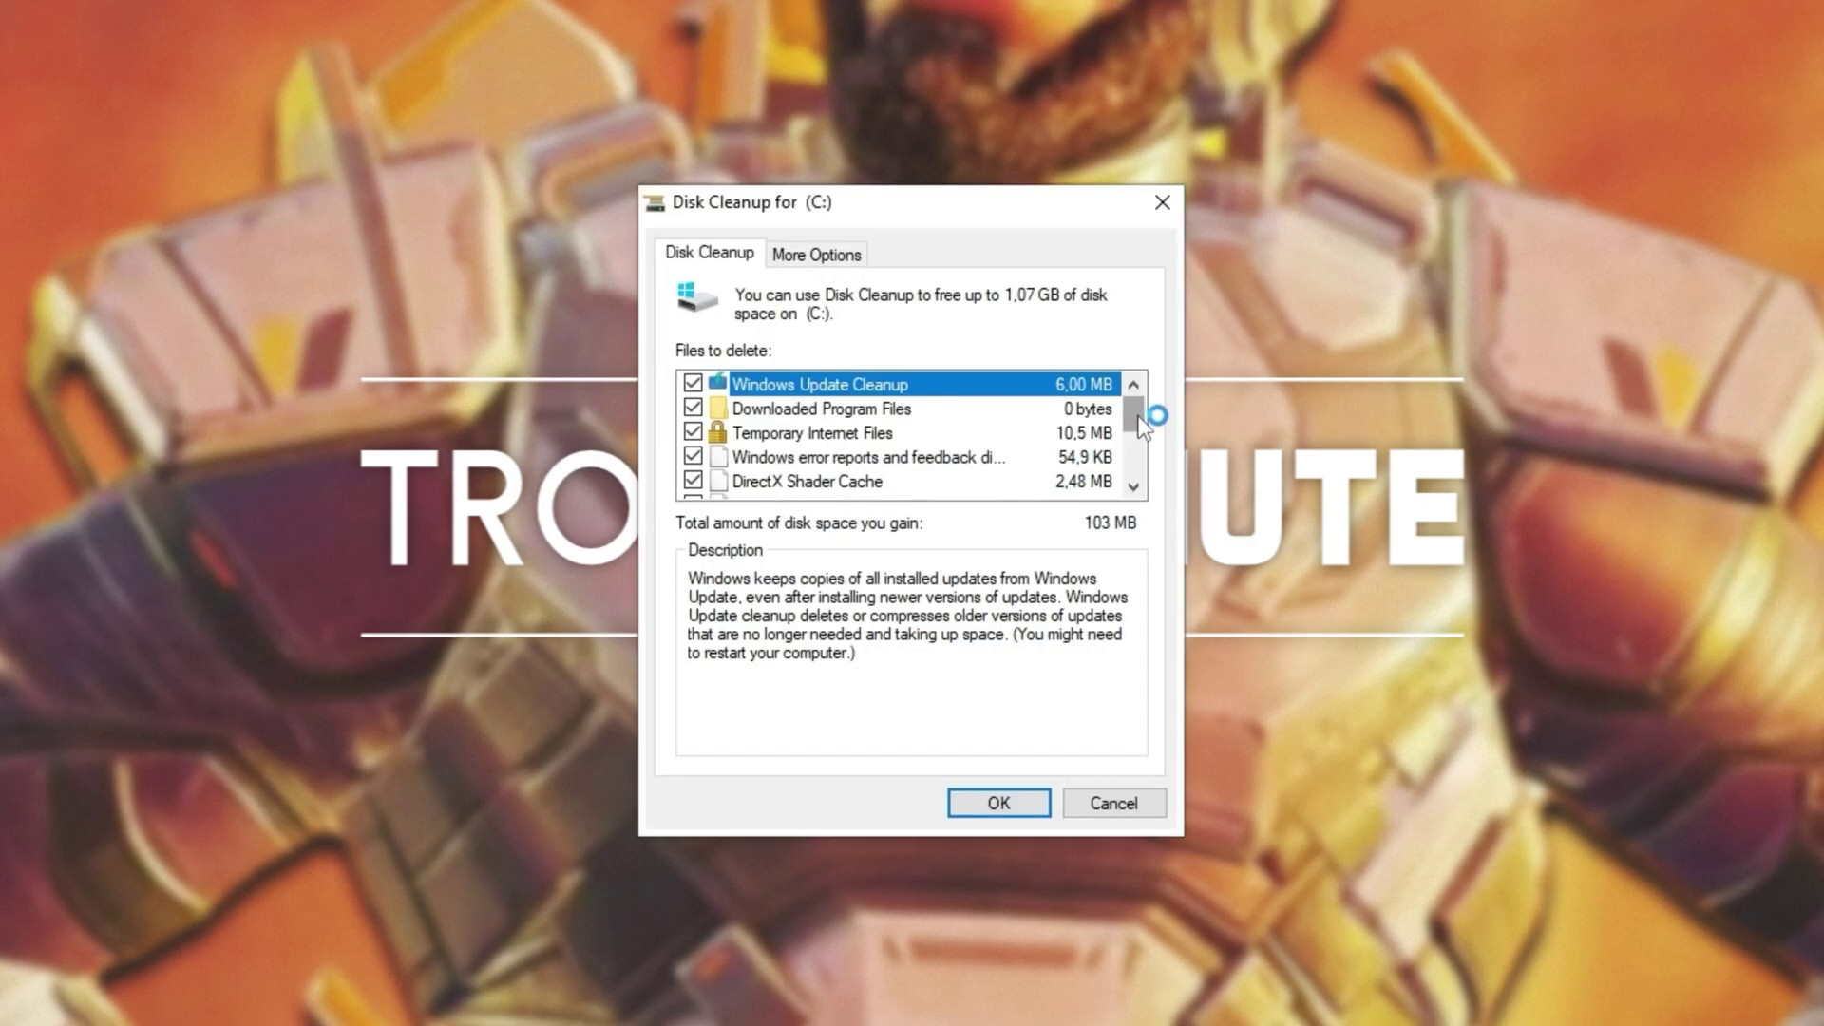
{"action": "mouse_move", "coordinate": [1139, 420]}
{"action": "left_mouse_down"}
{"action": "mouse_move", "coordinate": [1136, 485]}
{"action": "mouse_move", "coordinate": [1140, 409]}
{"action": "left_mouse_up"}
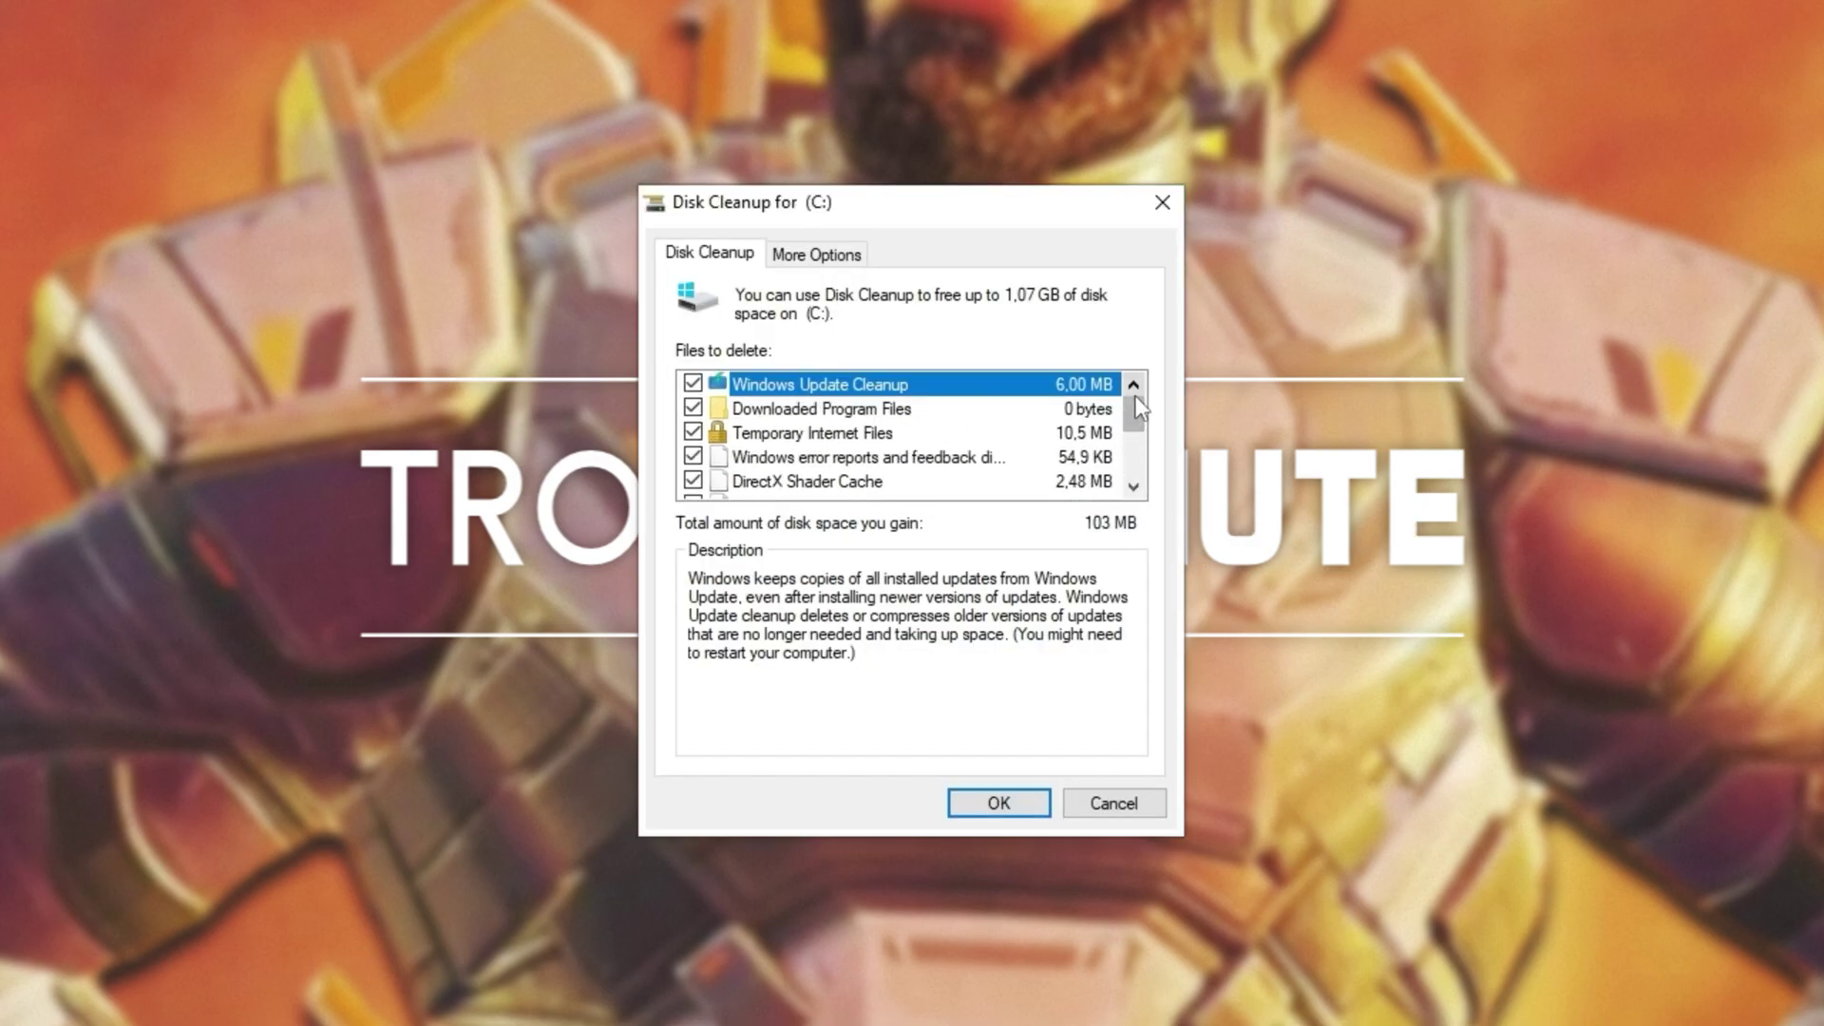
{"action": "scroll", "coordinate": [805, 432], "scroll_direction": "down", "scroll_amount": 2}
{"action": "left_click", "coordinate": [748, 437]}
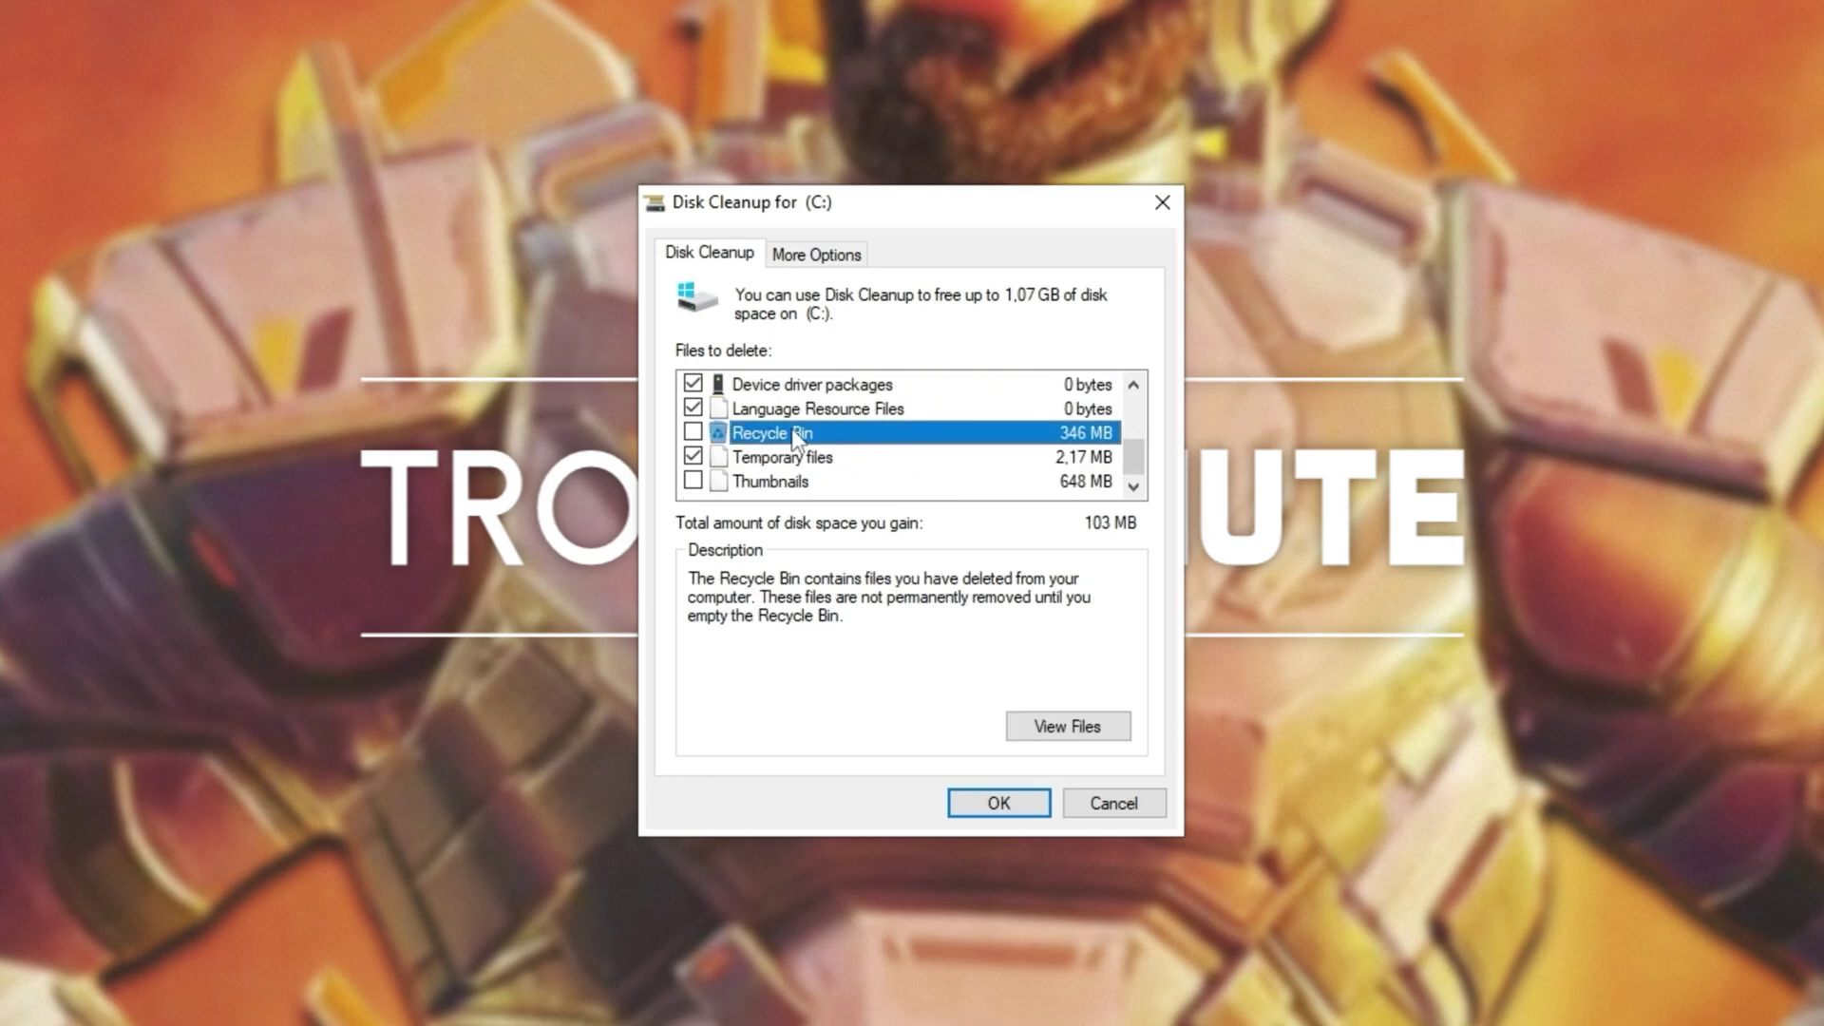
{"action": "left_click", "coordinate": [766, 484]}
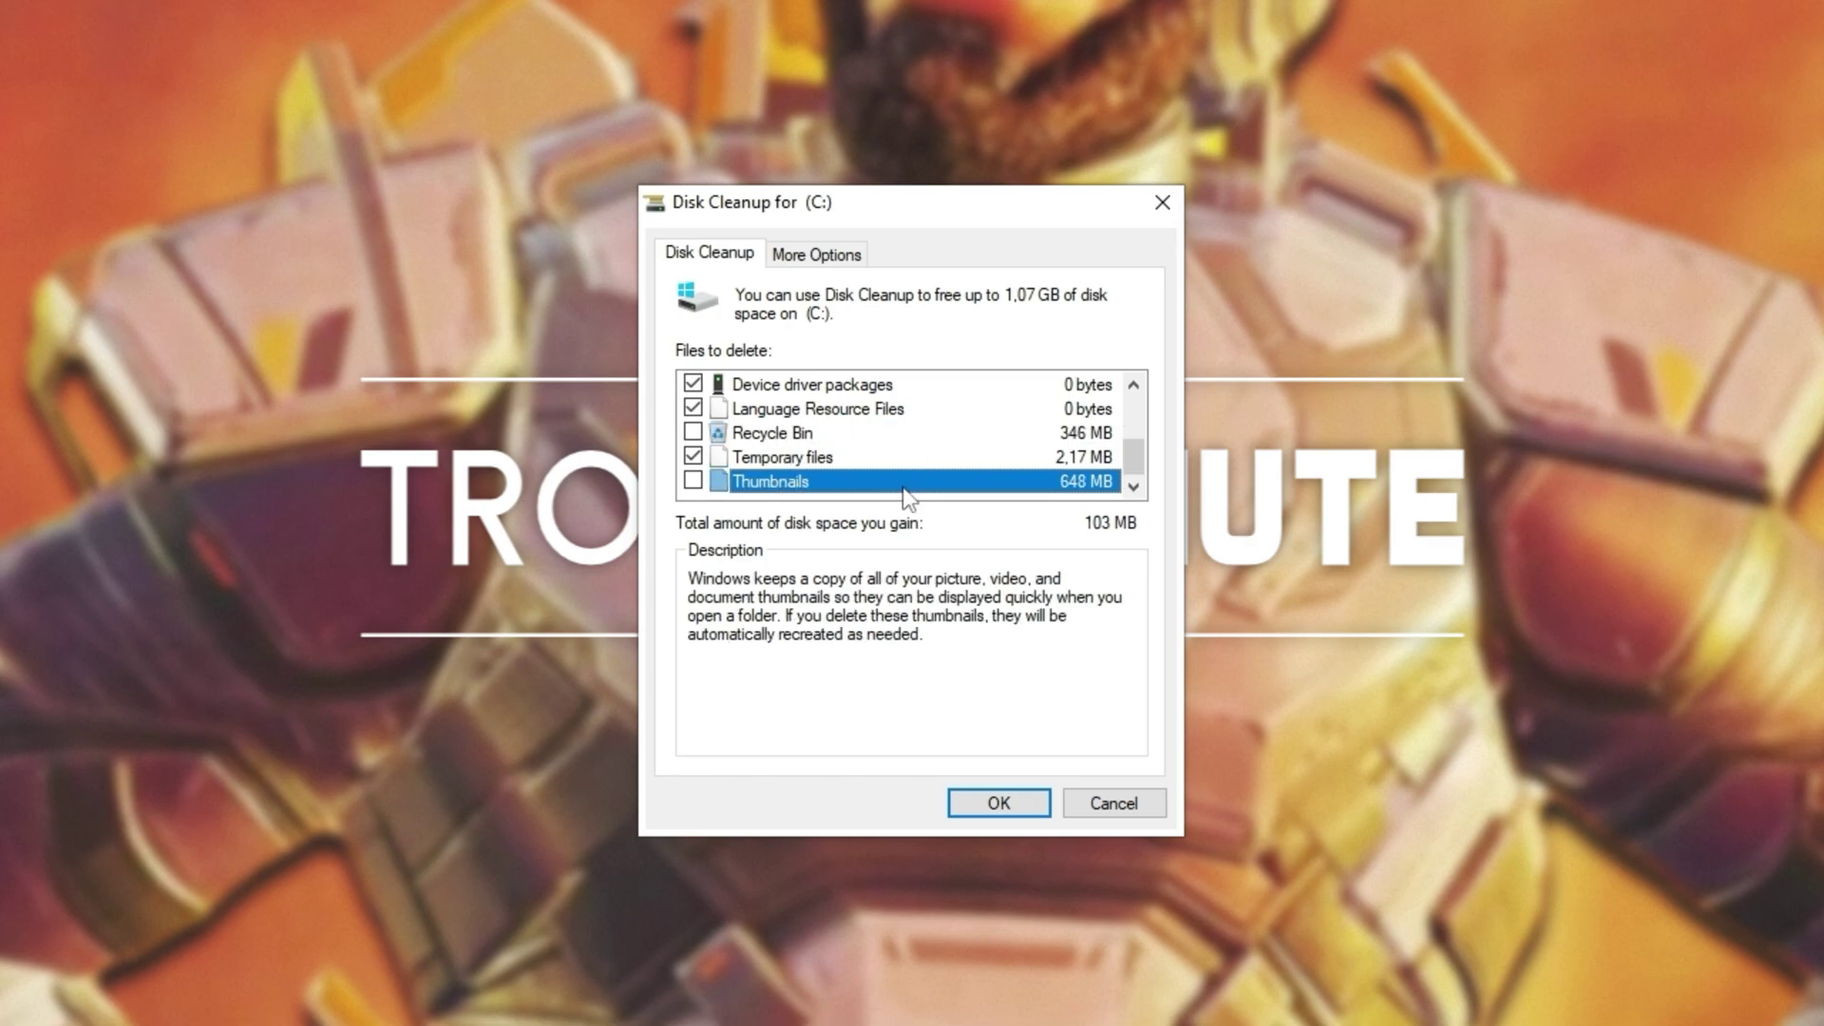
{"action": "left_click", "coordinate": [775, 434]}
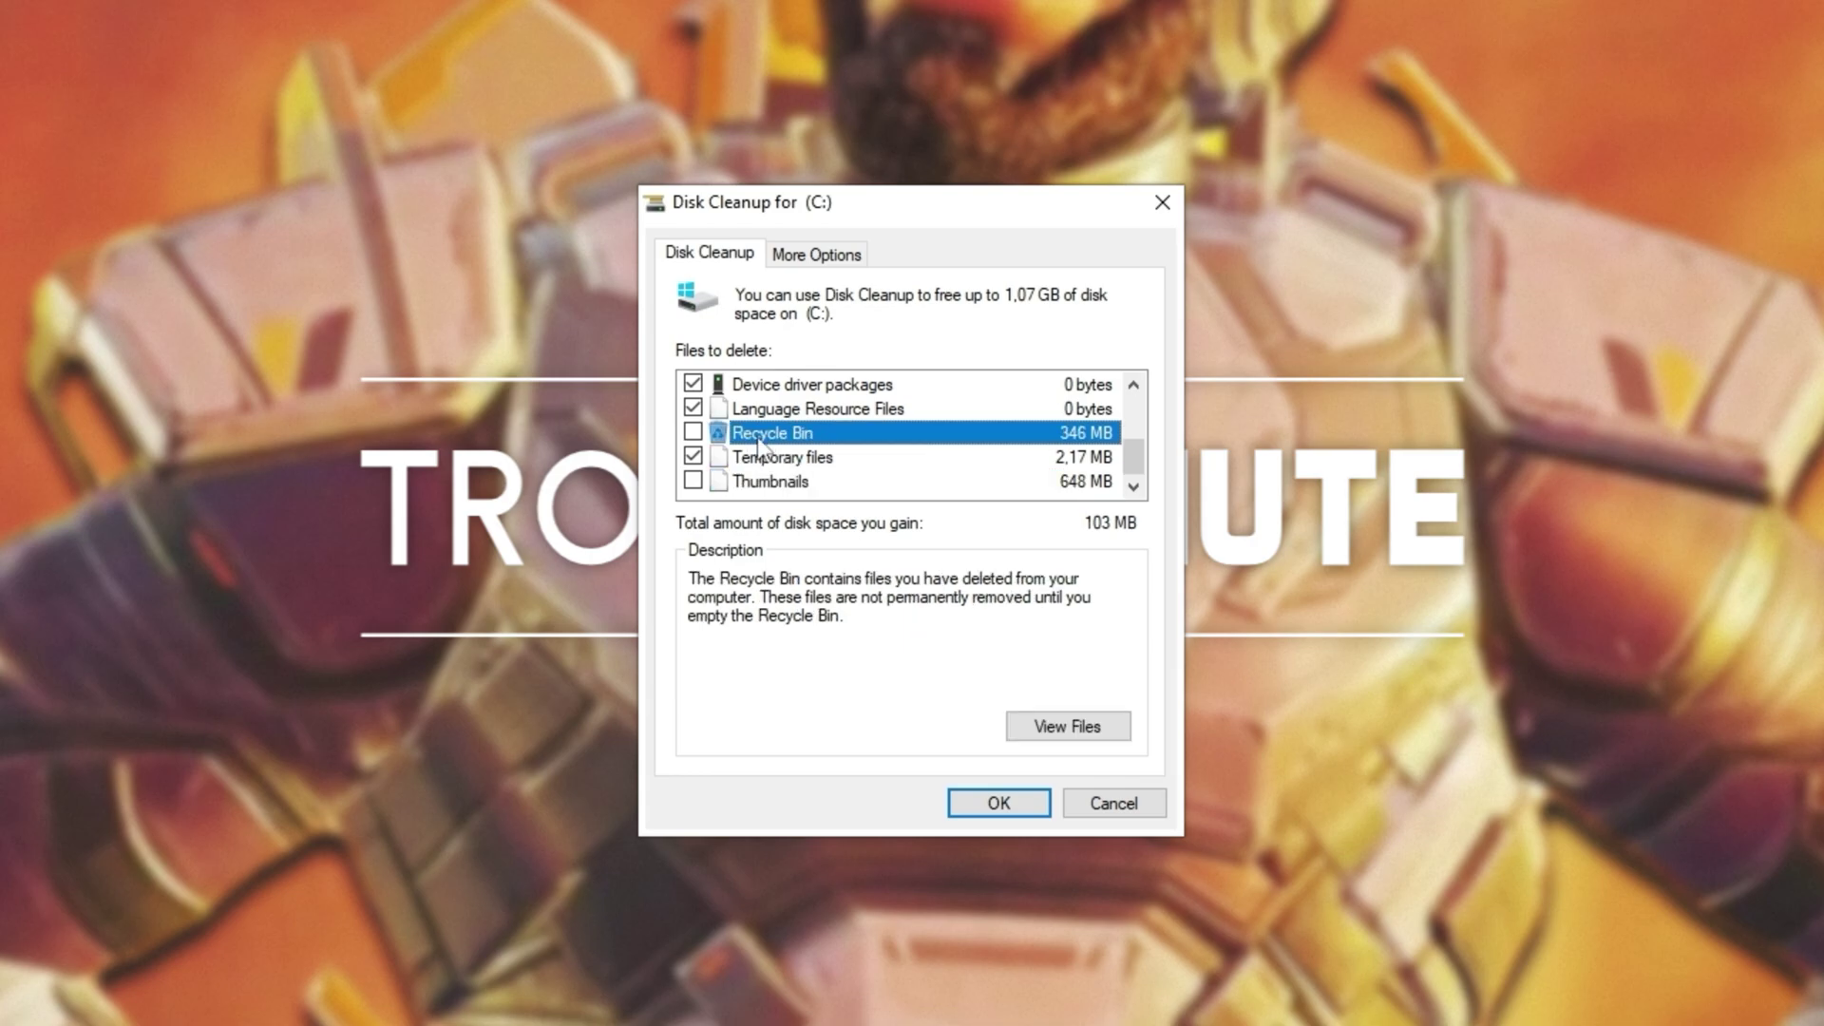
{"action": "left_click", "coordinate": [775, 480]}
{"action": "left_click", "coordinate": [777, 456]}
{"action": "left_click", "coordinate": [803, 481]}
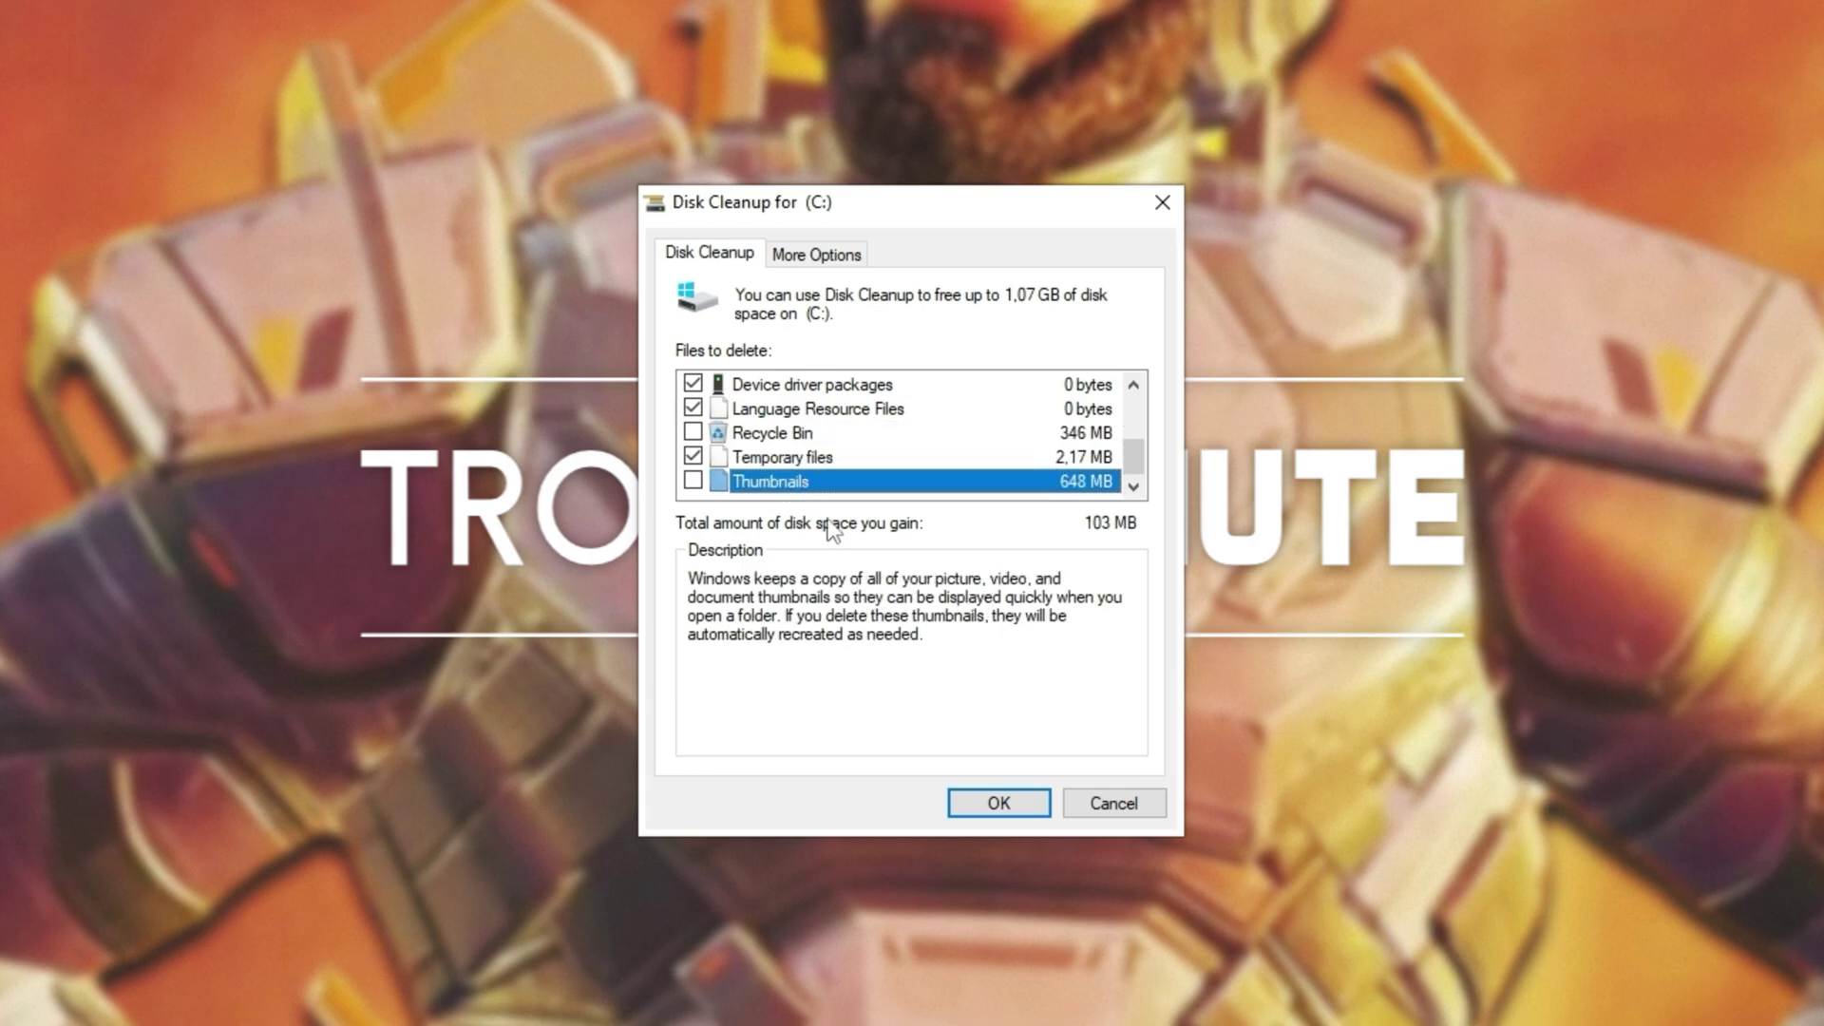
{"action": "left_click", "coordinate": [999, 803]}
{"action": "left_click", "coordinate": [979, 509]}
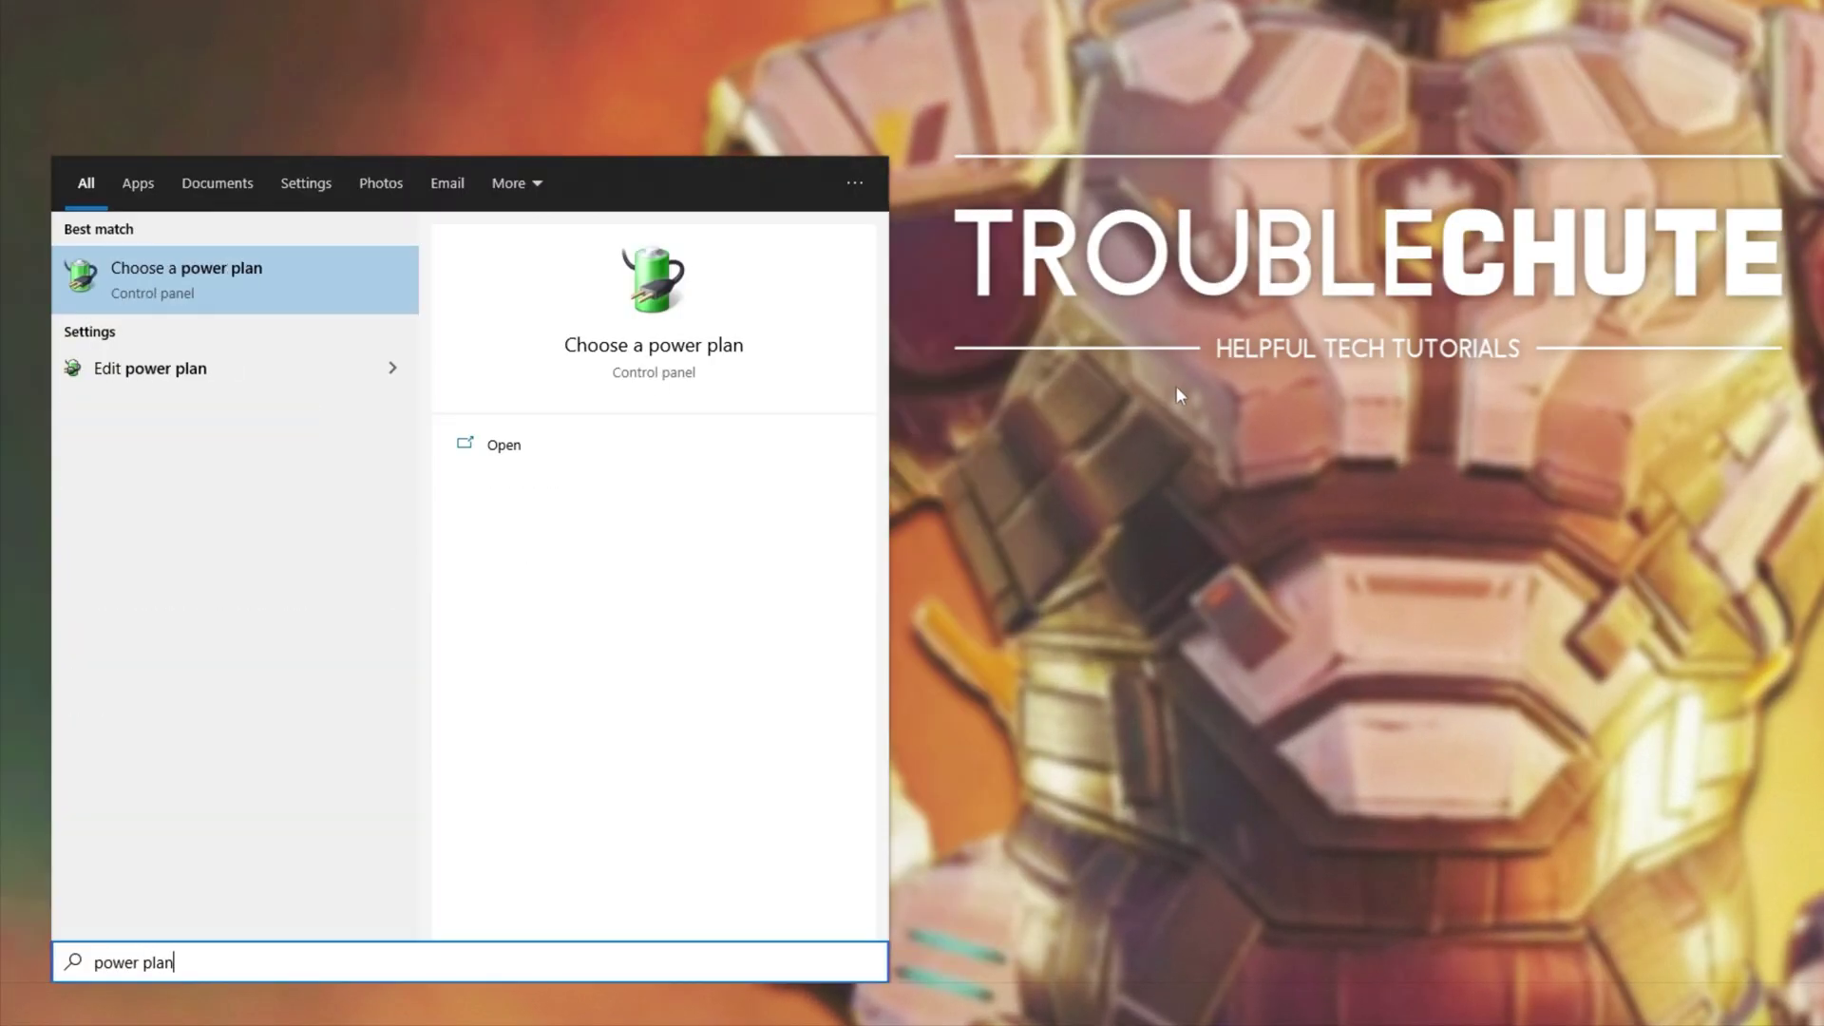
Open 'Choose a power plan' to list the power plans, with AMD Ryzen High Performance active.
{"action": "left_click", "coordinate": [252, 301]}
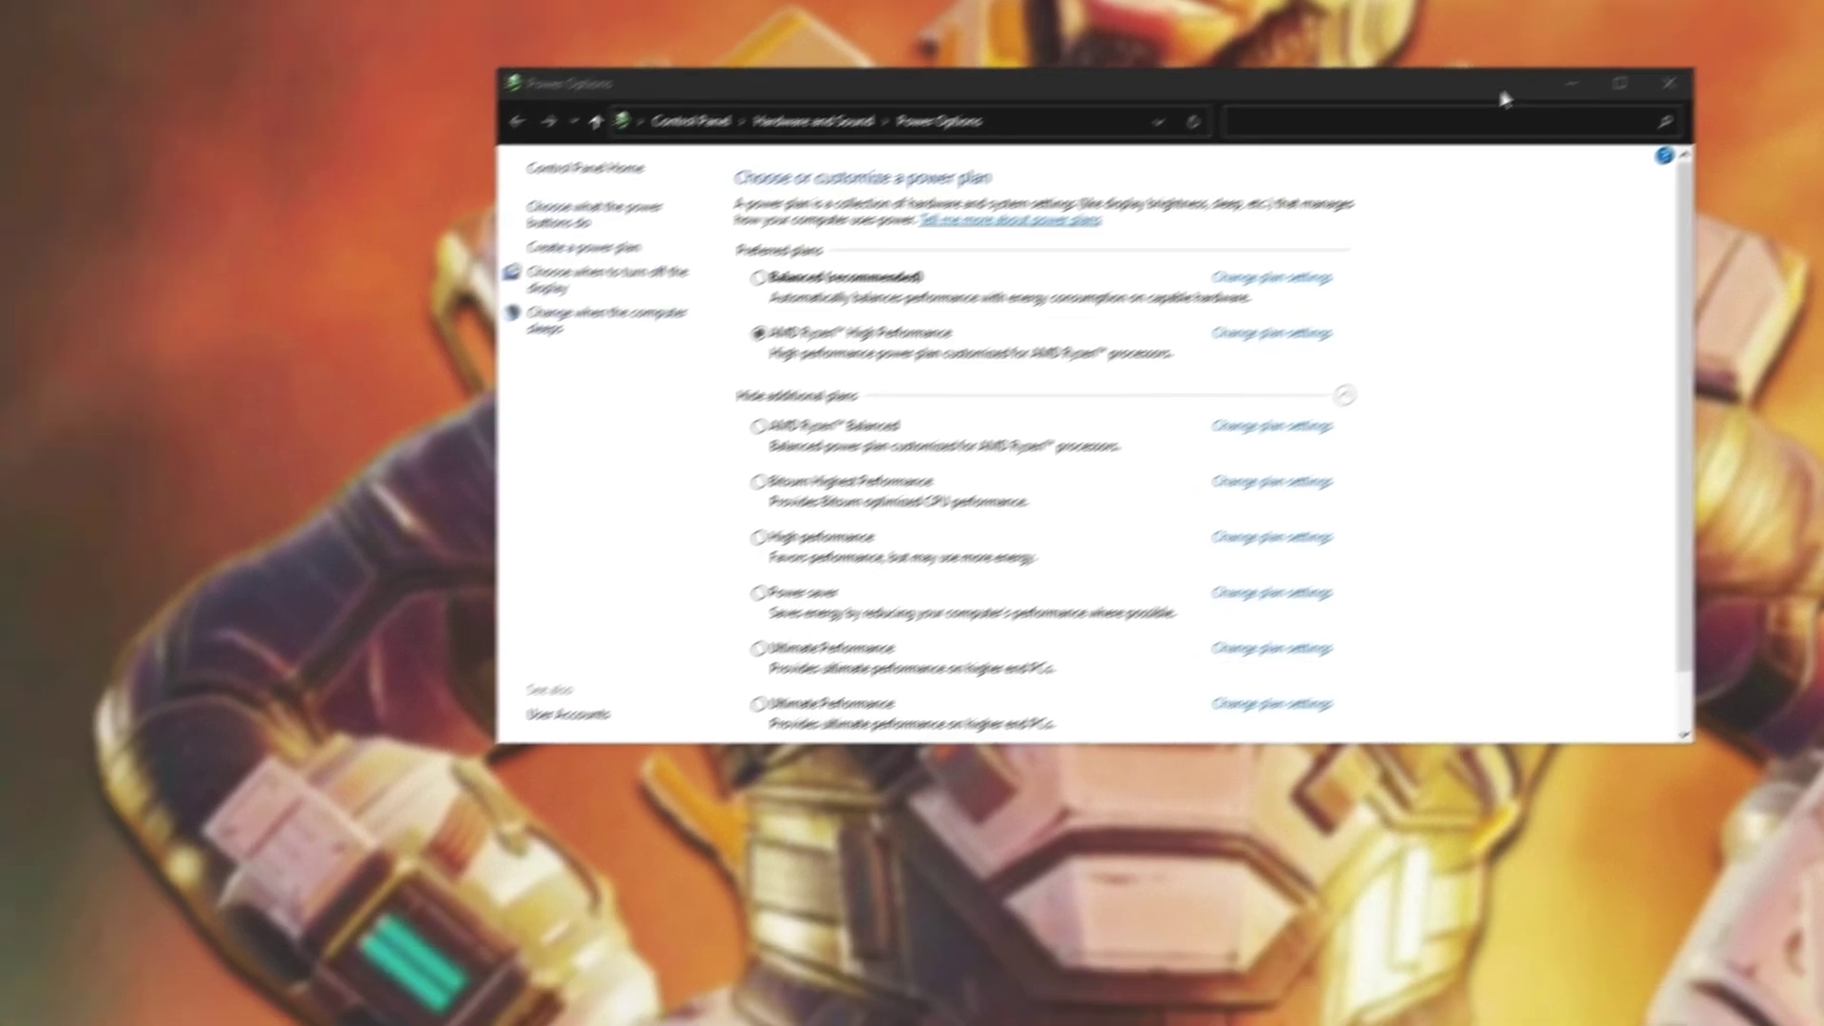
Run 'powercfg -duplicatescheme e9a42b02-d5df-448d-aa00-03f14749eb61' in an administrator Command Prompt.
{"action": "key", "text": "super"}
{"action": "type", "text": "cmd"}
{"action": "key", "text": "Tab"}
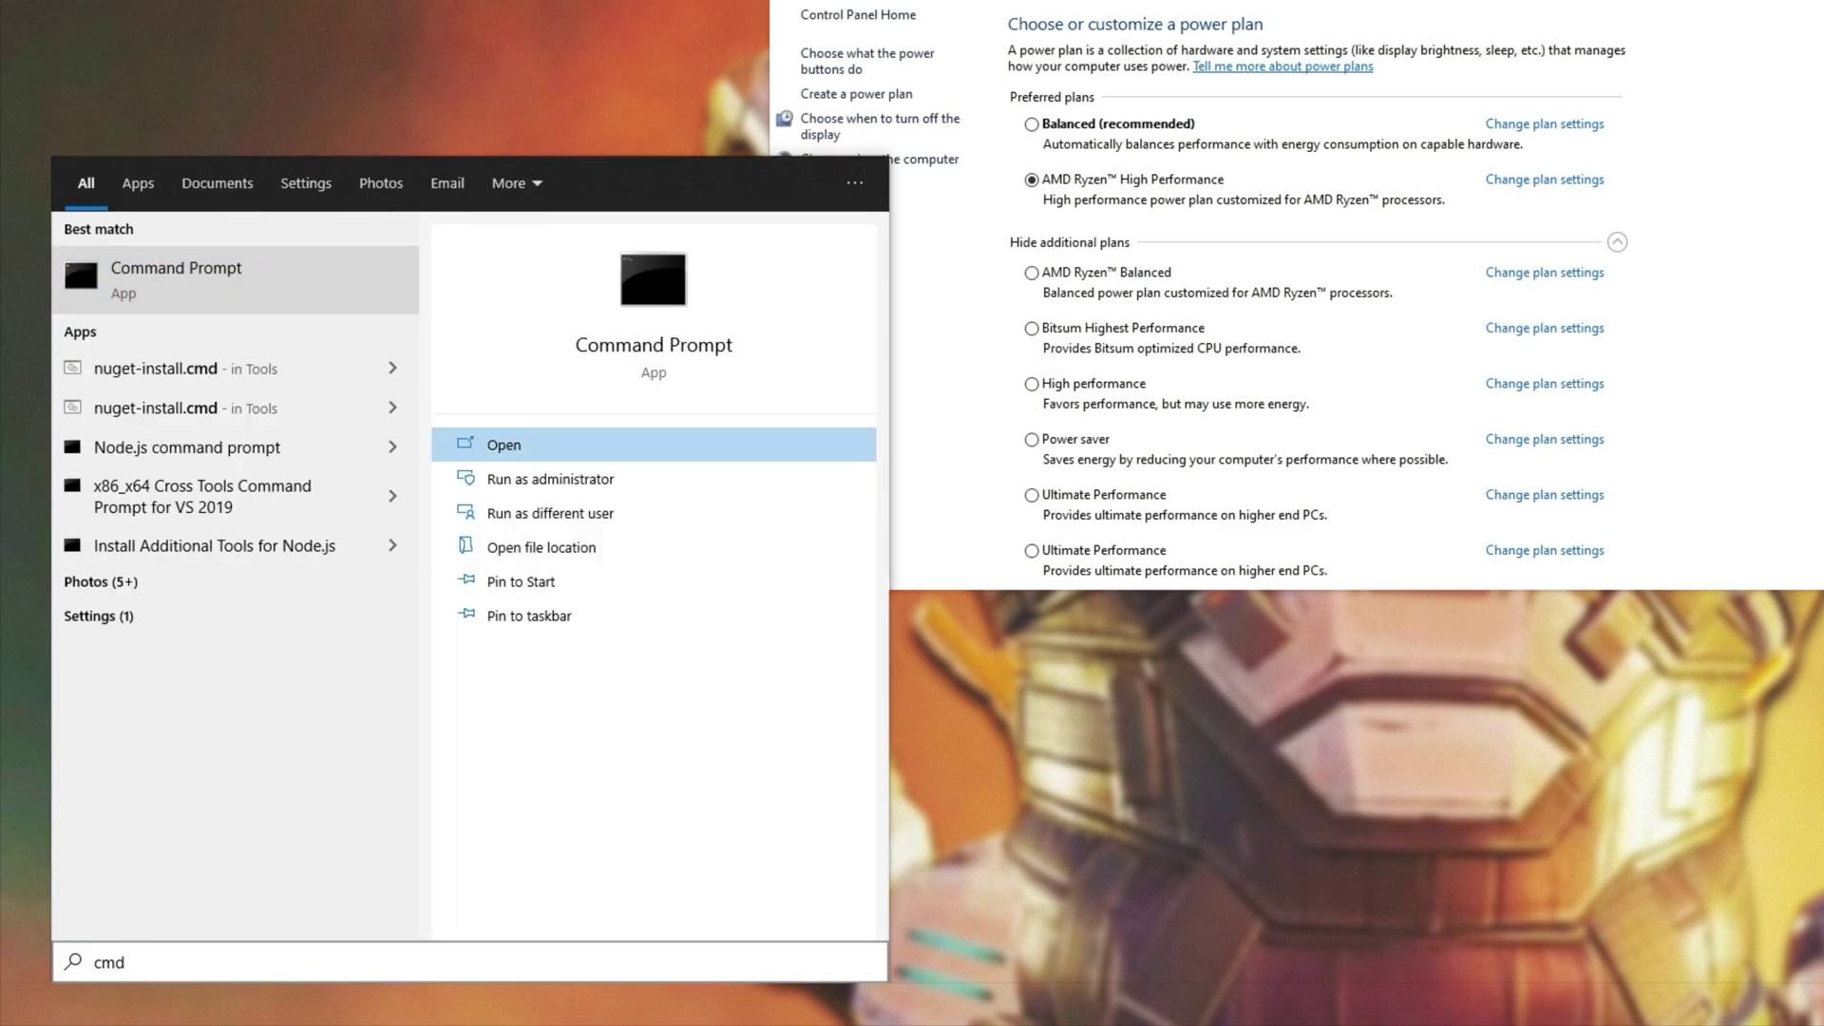
{"action": "key", "text": "Down"}
{"action": "key", "text": "Return"}
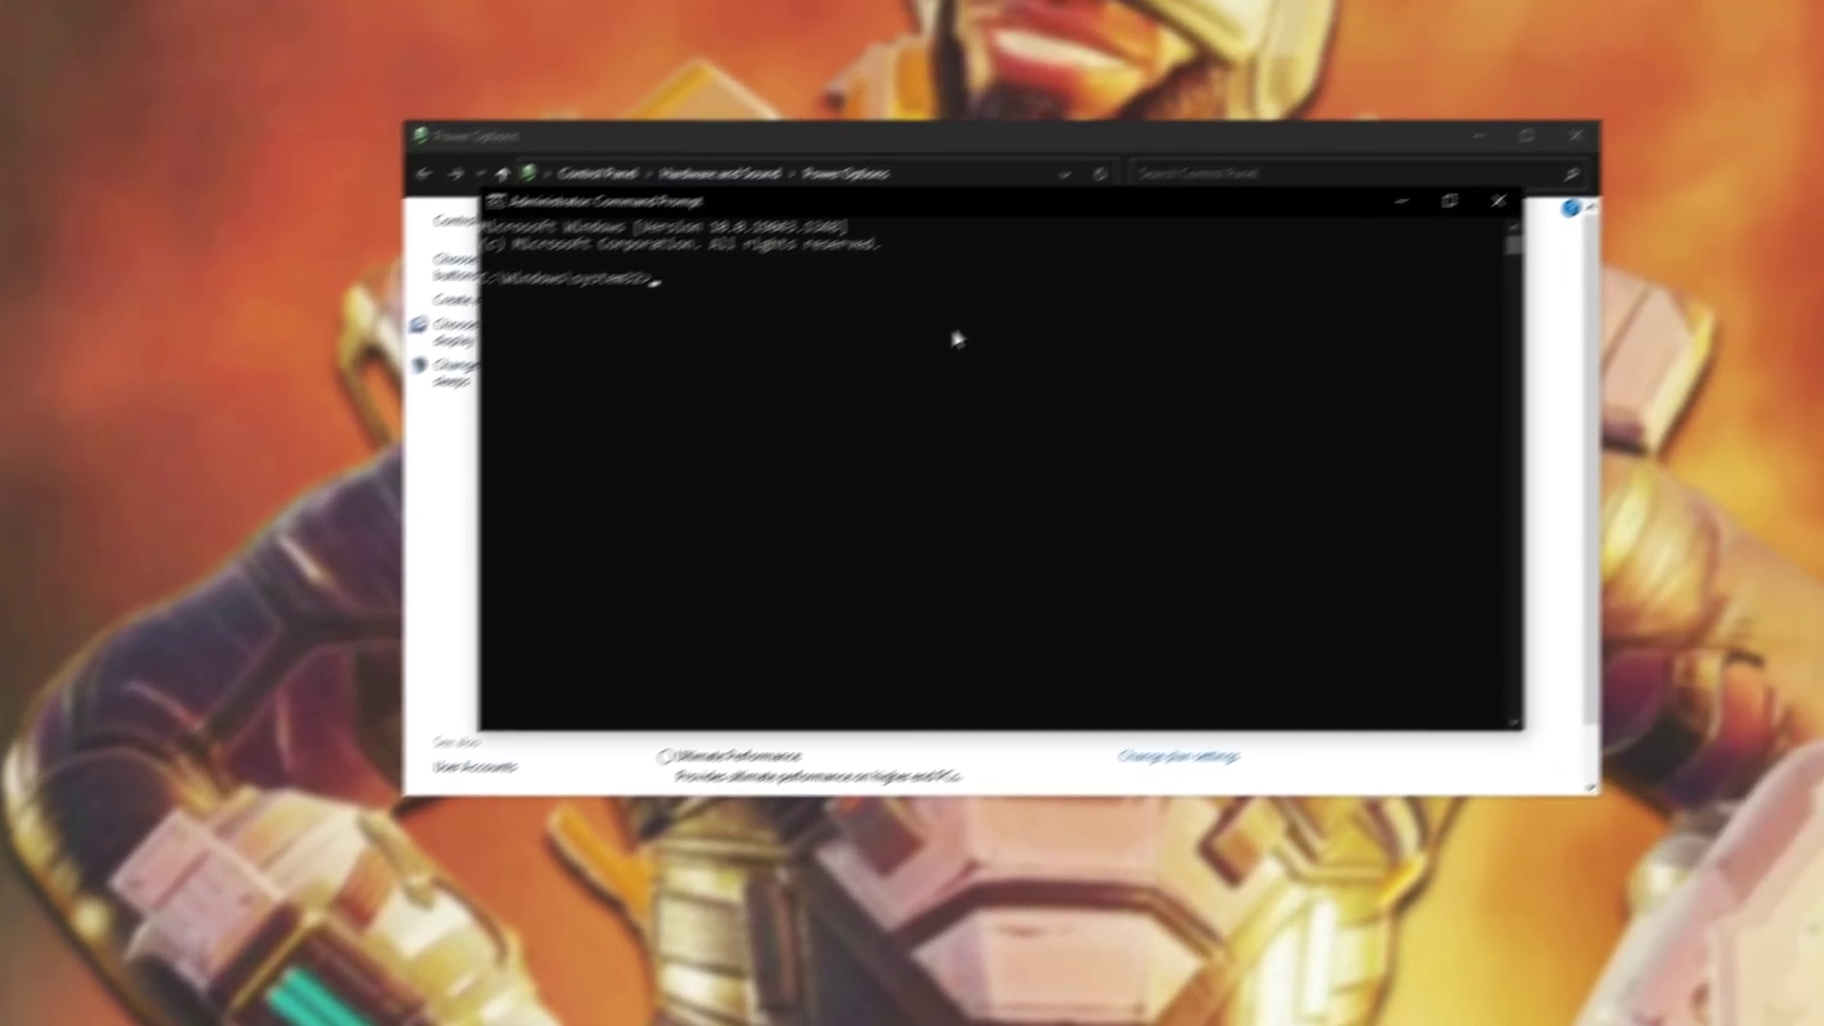
{"action": "type", "text": "powercfg -duplicatescheme e9a42b02-d5df-448d-aa00-03f14749eb61"}
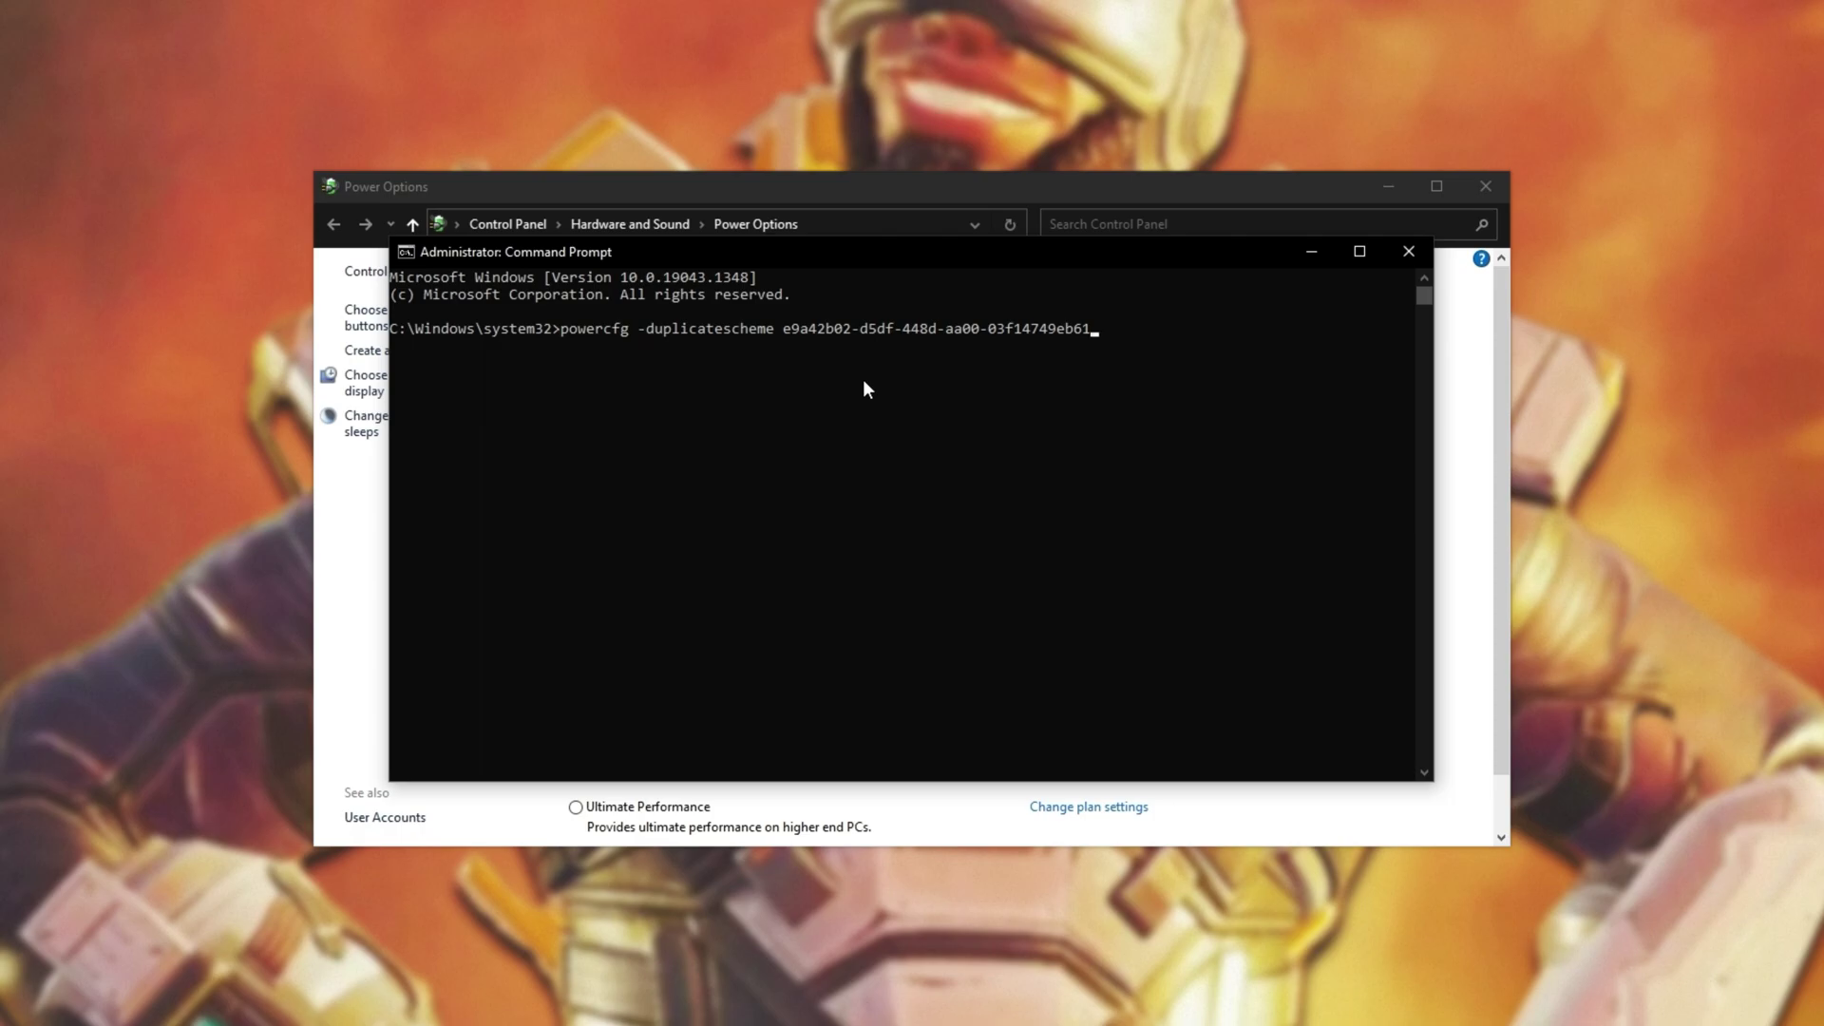
{"action": "key", "text": "Return"}
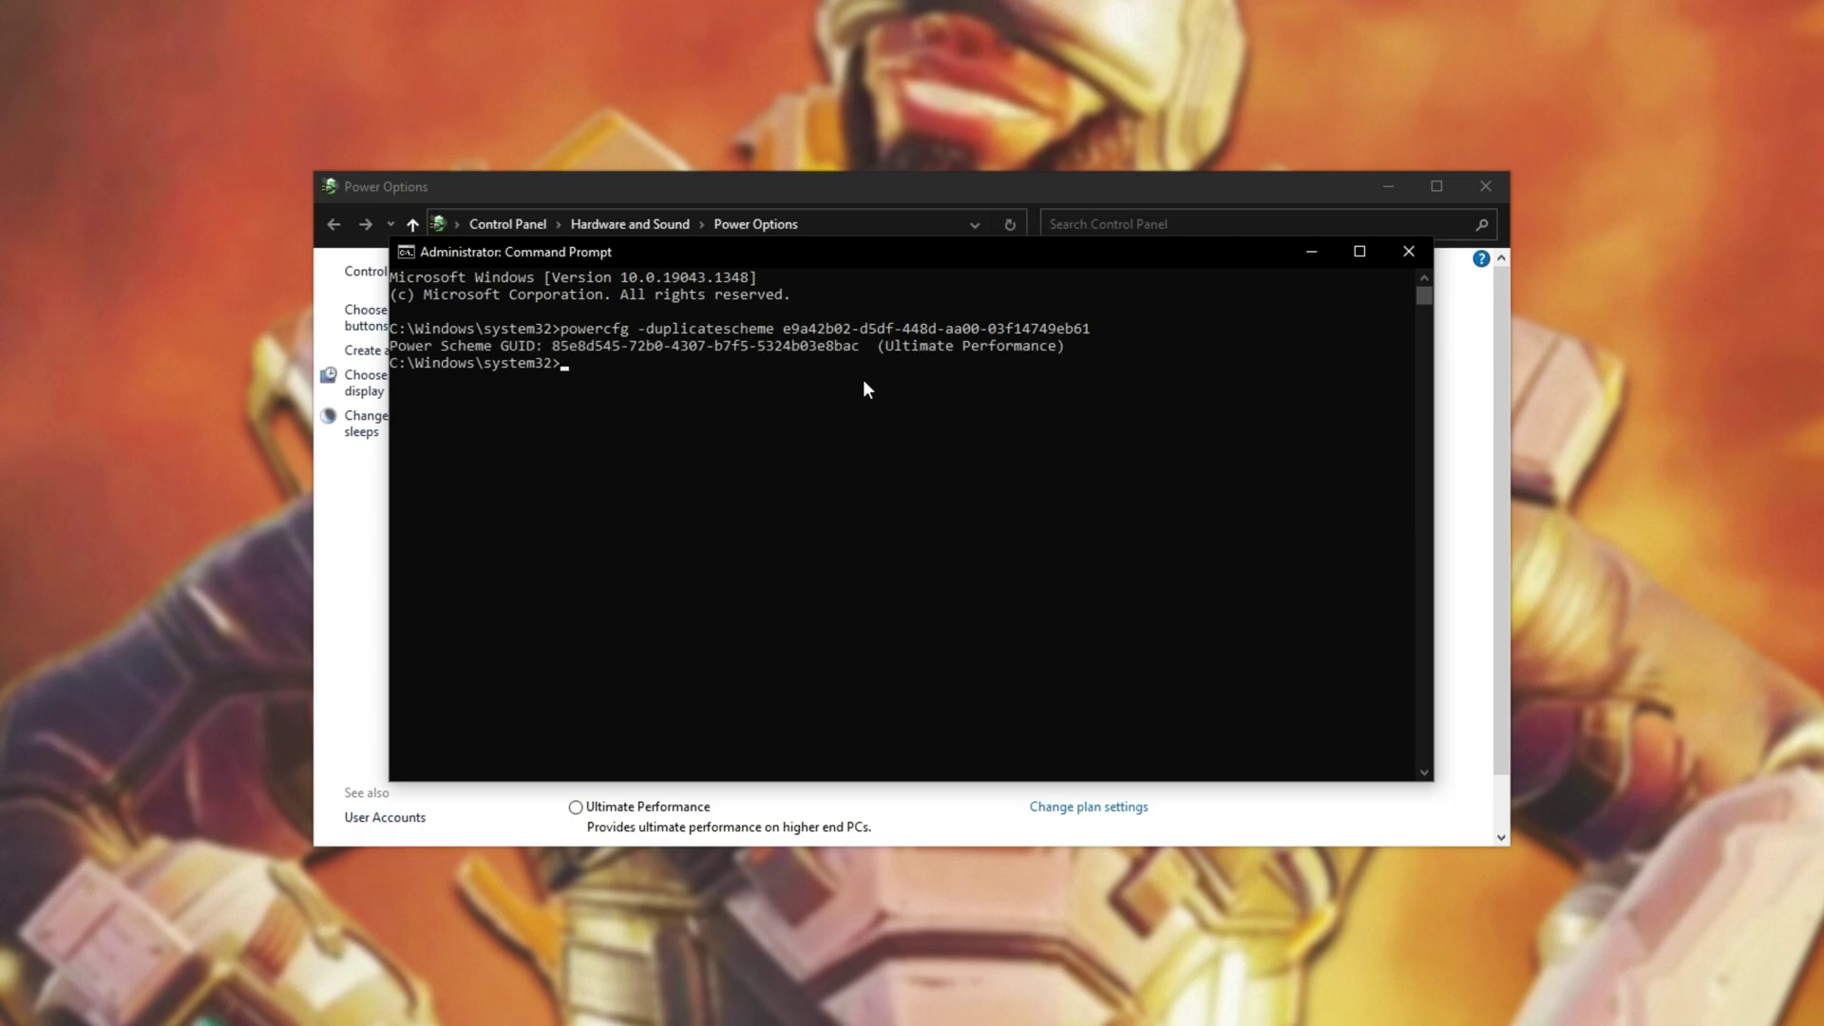
Close Command Prompt and refresh Power Options so the Ultimate Performance plan appears.
{"action": "left_click", "coordinate": [1407, 251]}
{"action": "left_click", "coordinate": [1009, 226]}
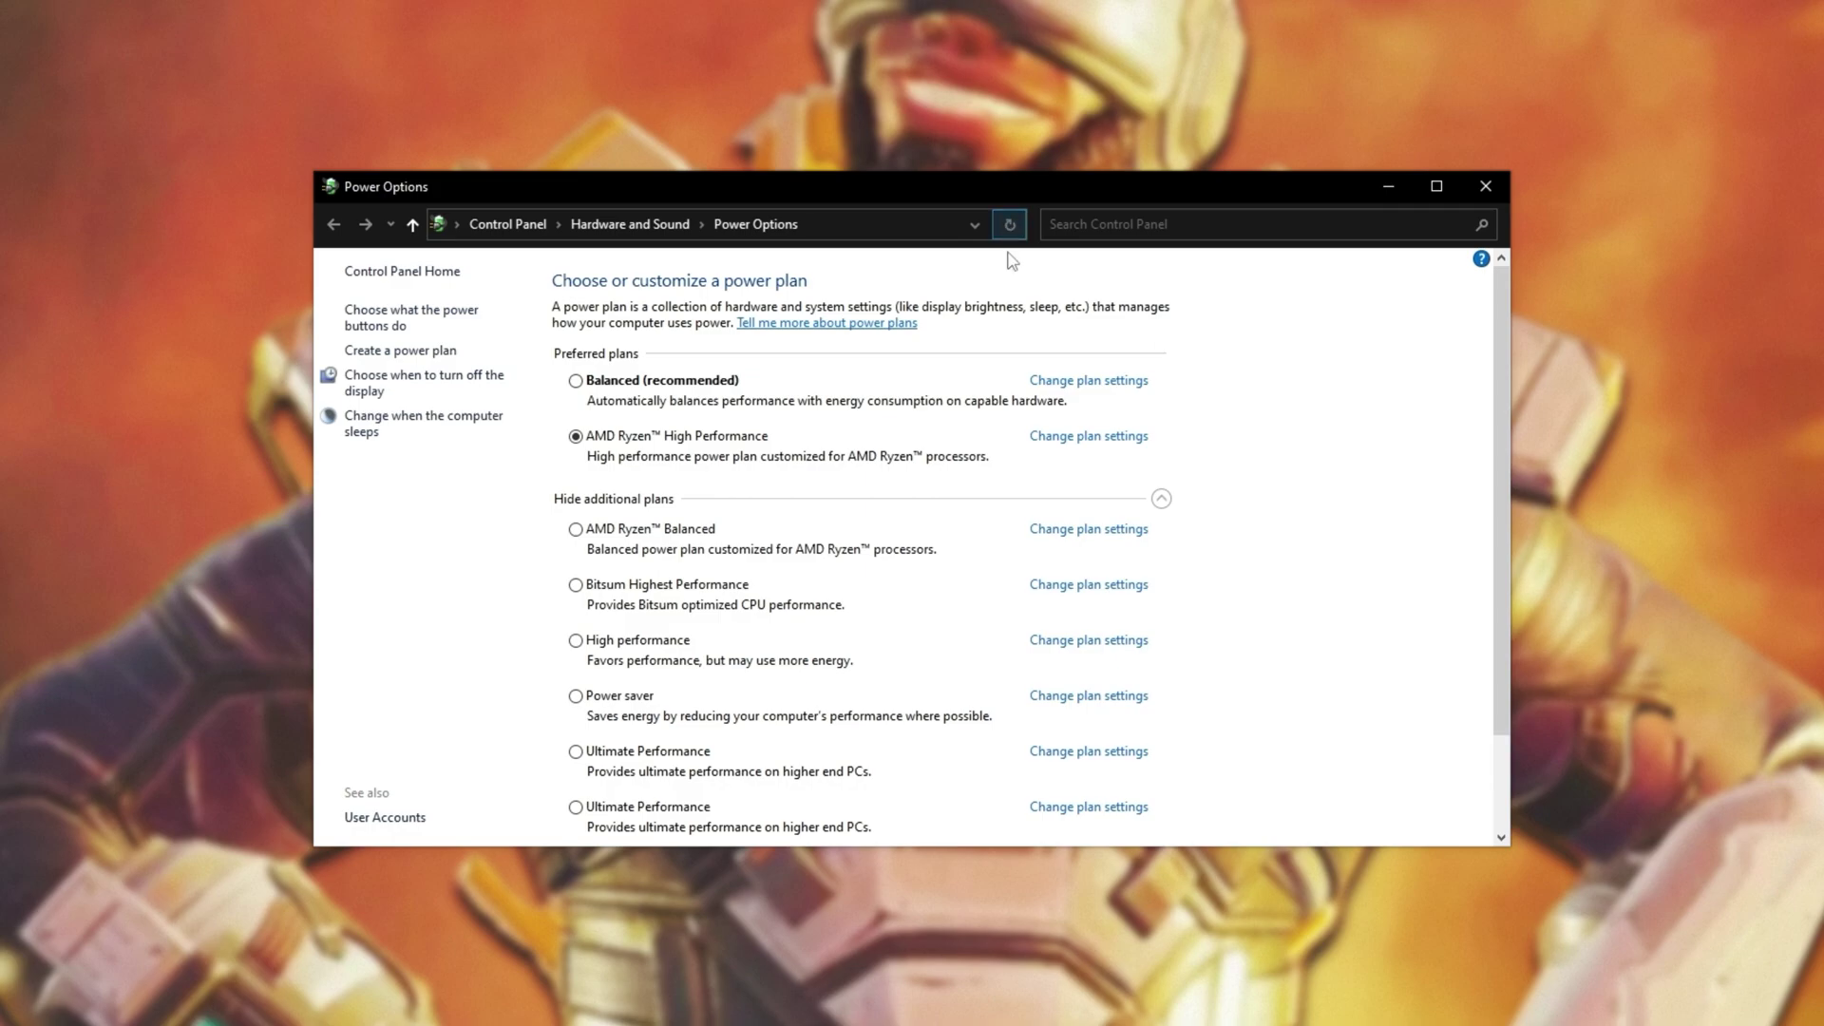
{"action": "scroll", "coordinate": [1044, 306], "scroll_direction": "down", "scroll_amount": 3}
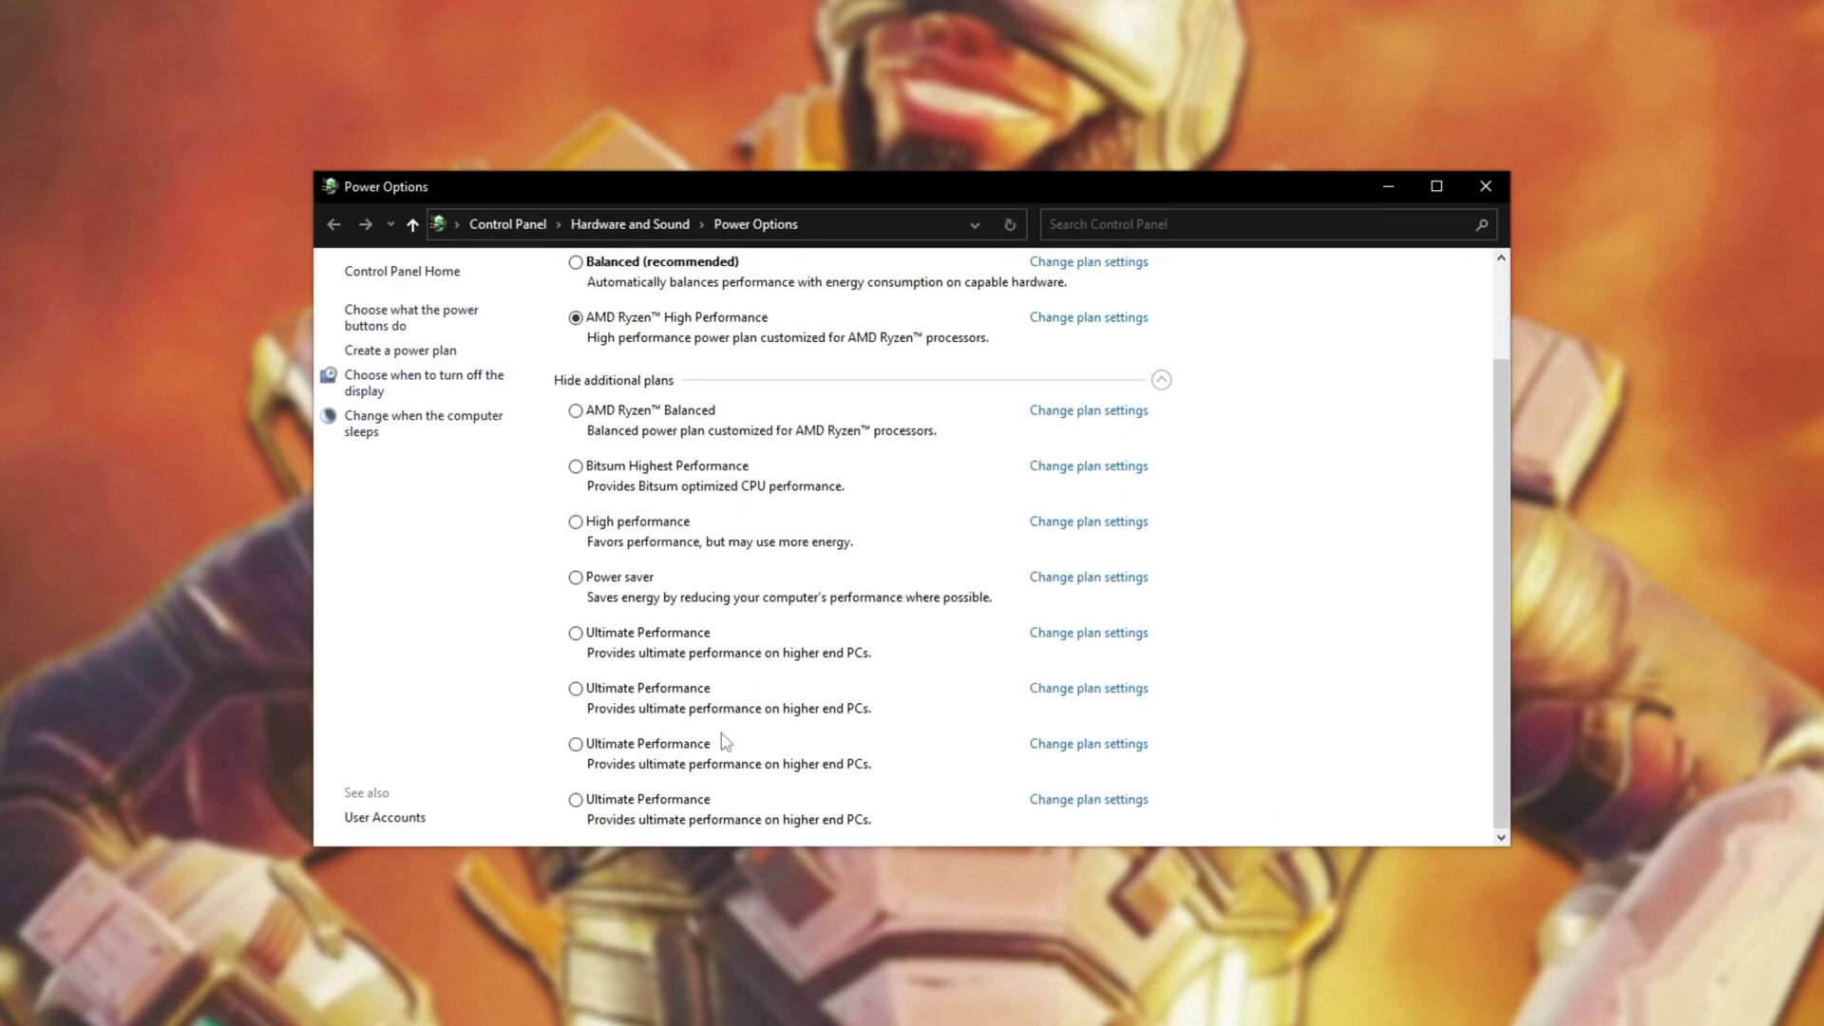
{"action": "scroll", "coordinate": [662, 743], "scroll_direction": "up", "scroll_amount": 3}
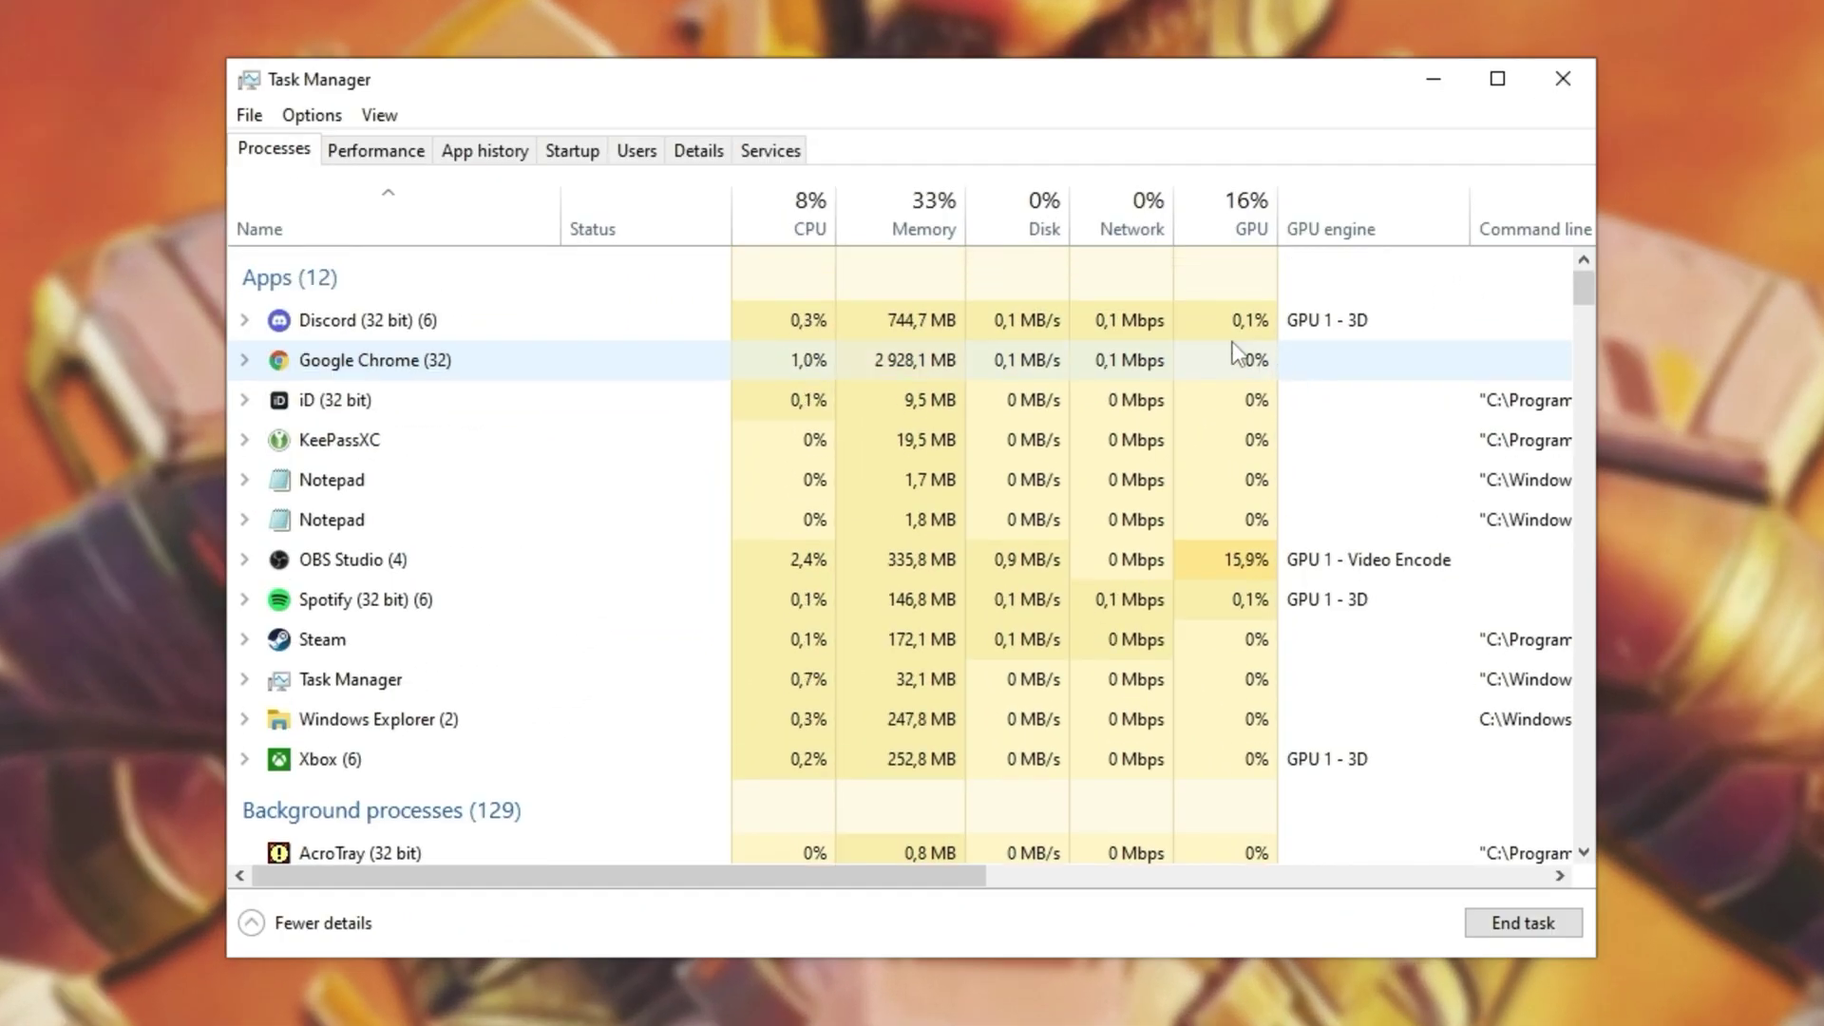
Expand Task Manager and switch to the Startup tab listing startup apps and their impact.
{"action": "left_click", "coordinate": [1231, 335]}
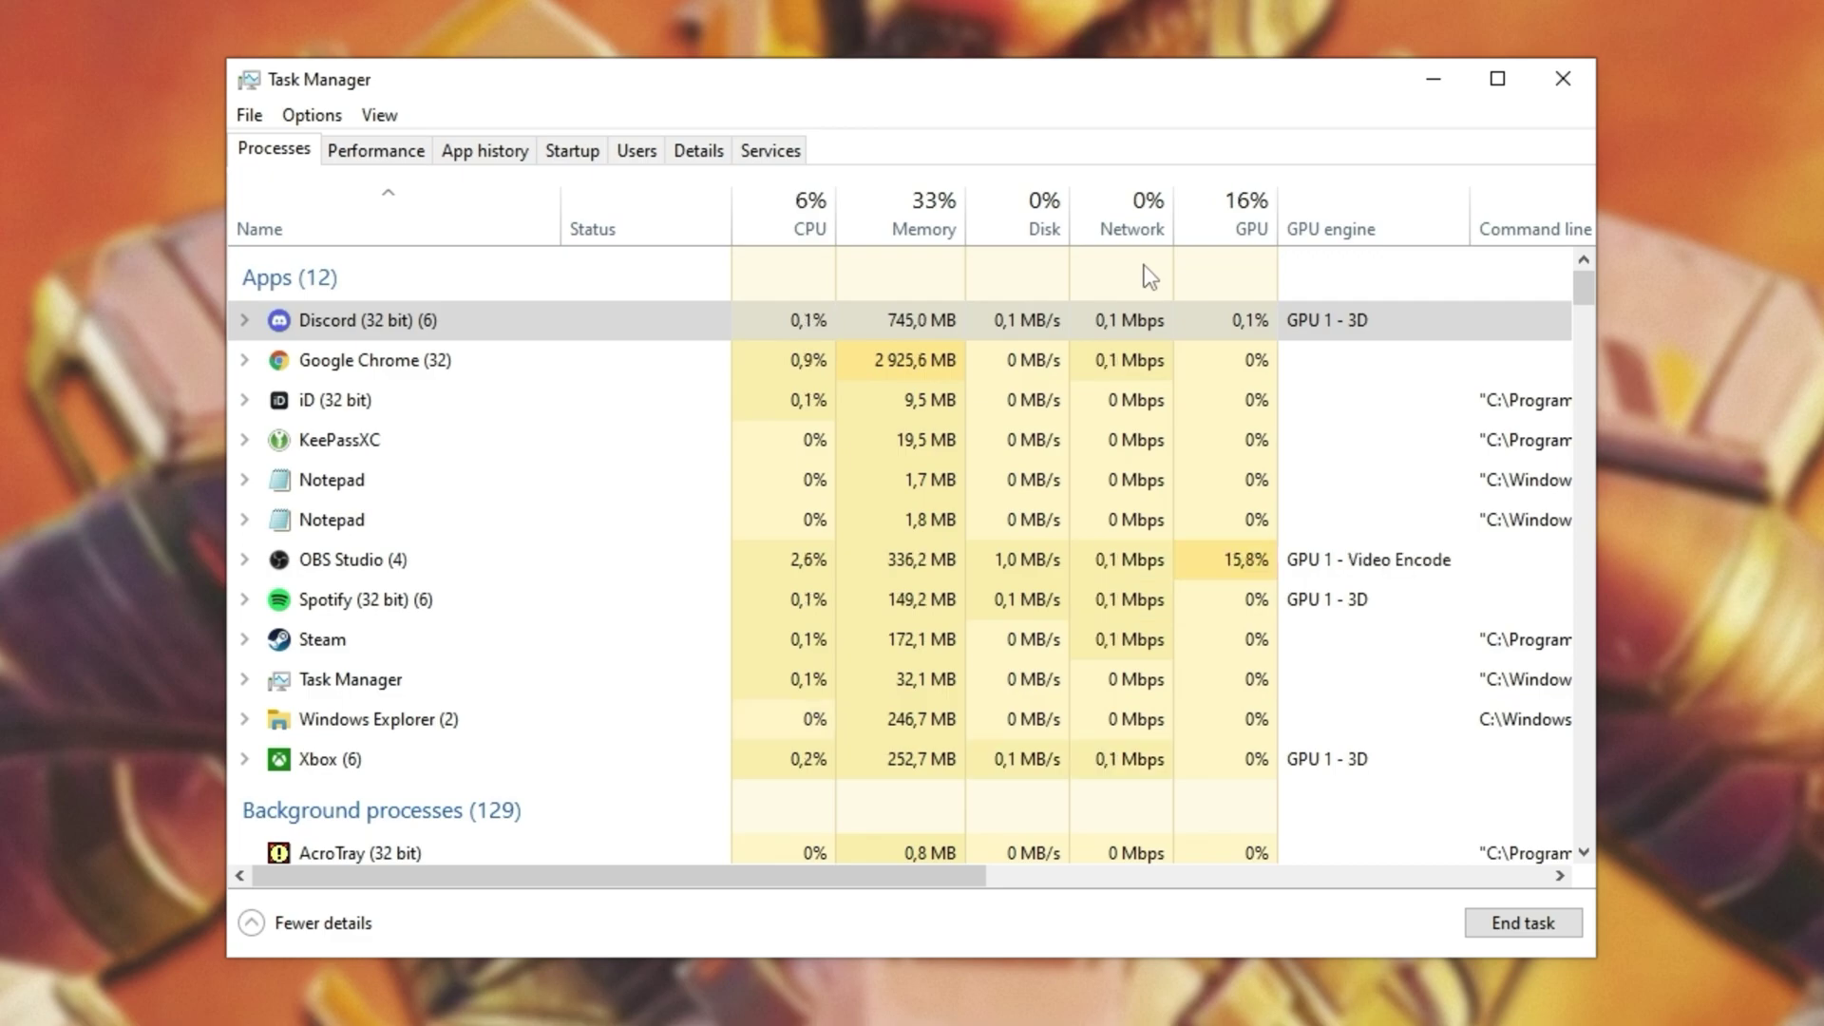
{"action": "left_click", "coordinate": [571, 152]}
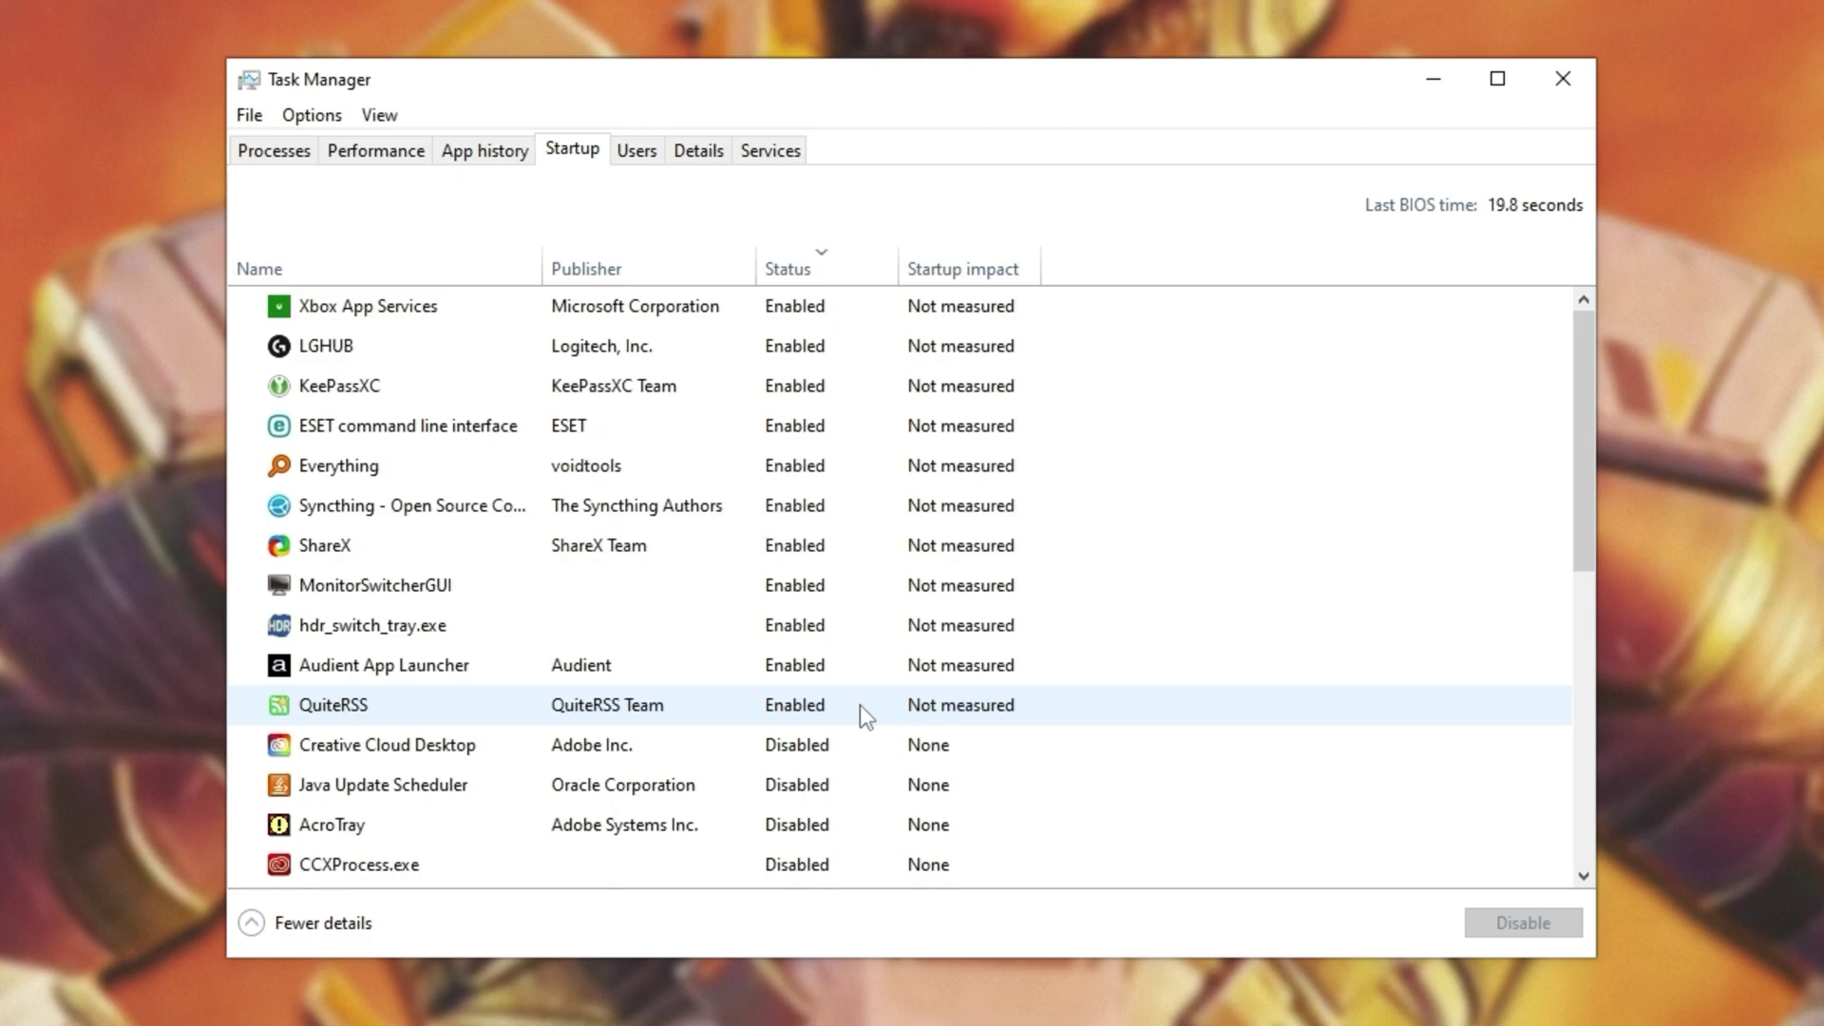
Inspect the LGHUB startup entry's options and leave it enabled.
{"action": "mouse_move", "coordinate": [929, 563]}
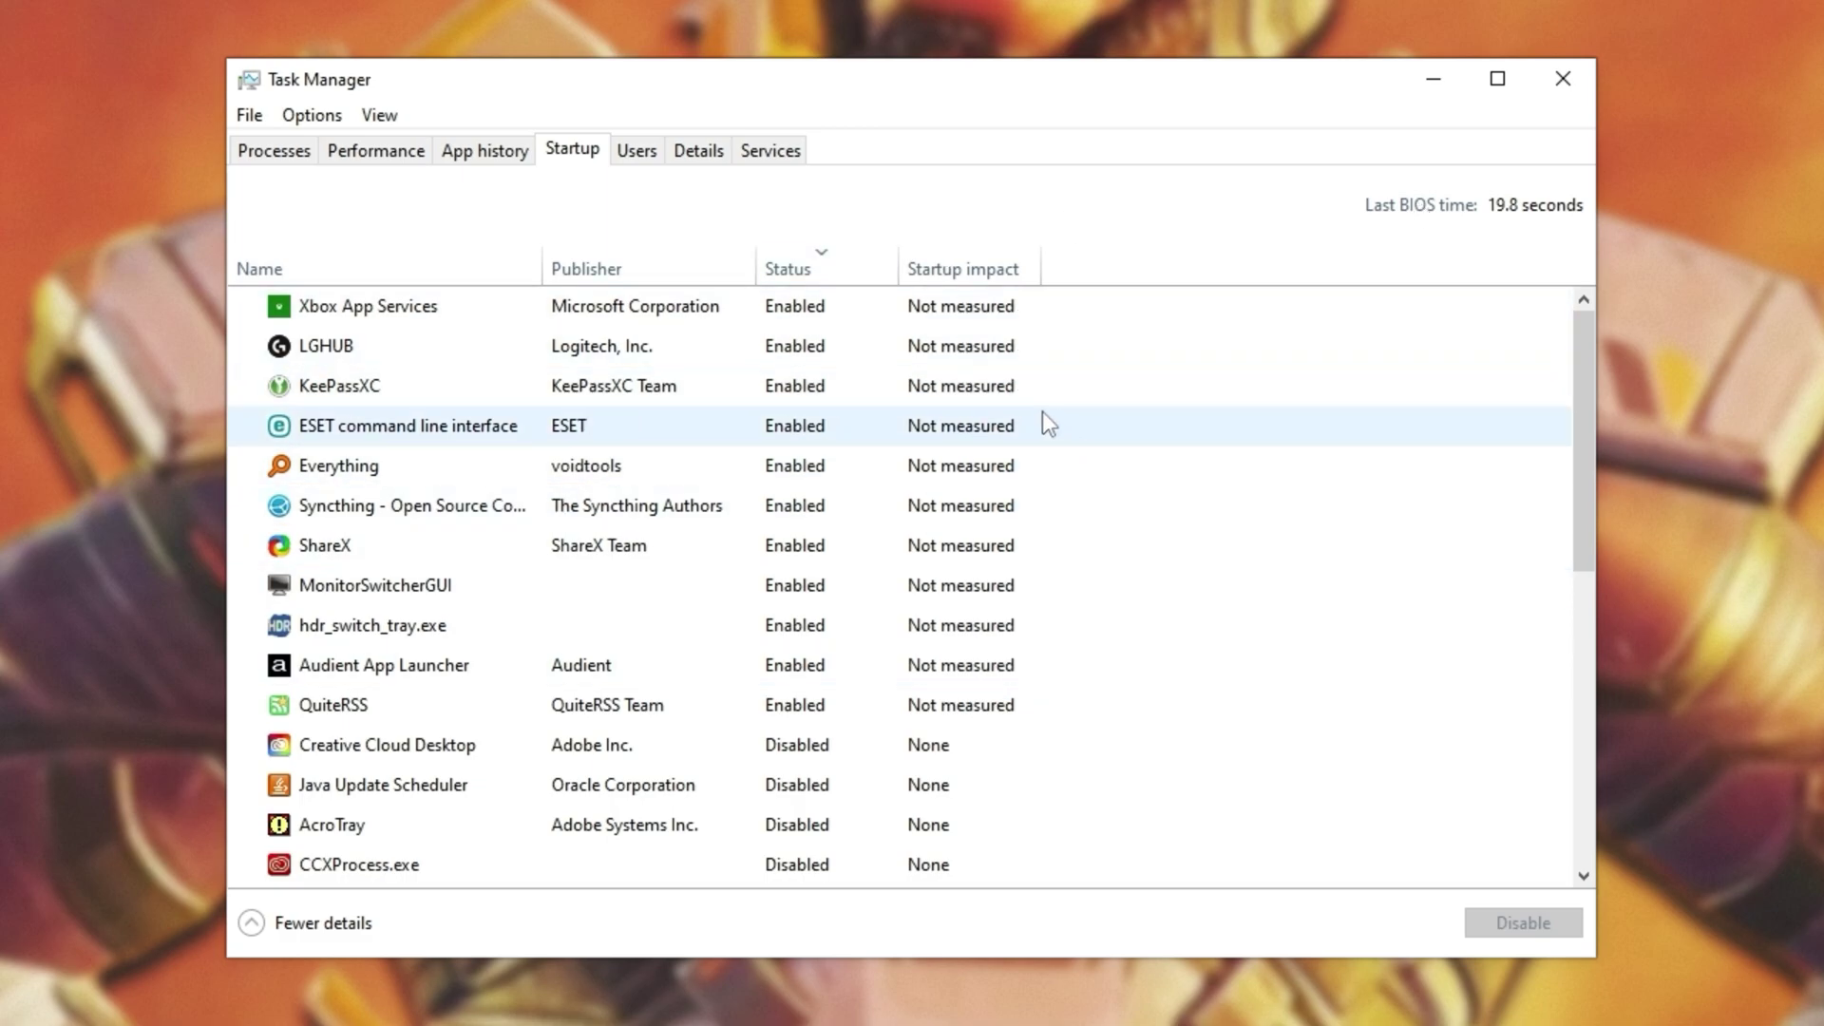
{"action": "right_click", "coordinate": [740, 349]}
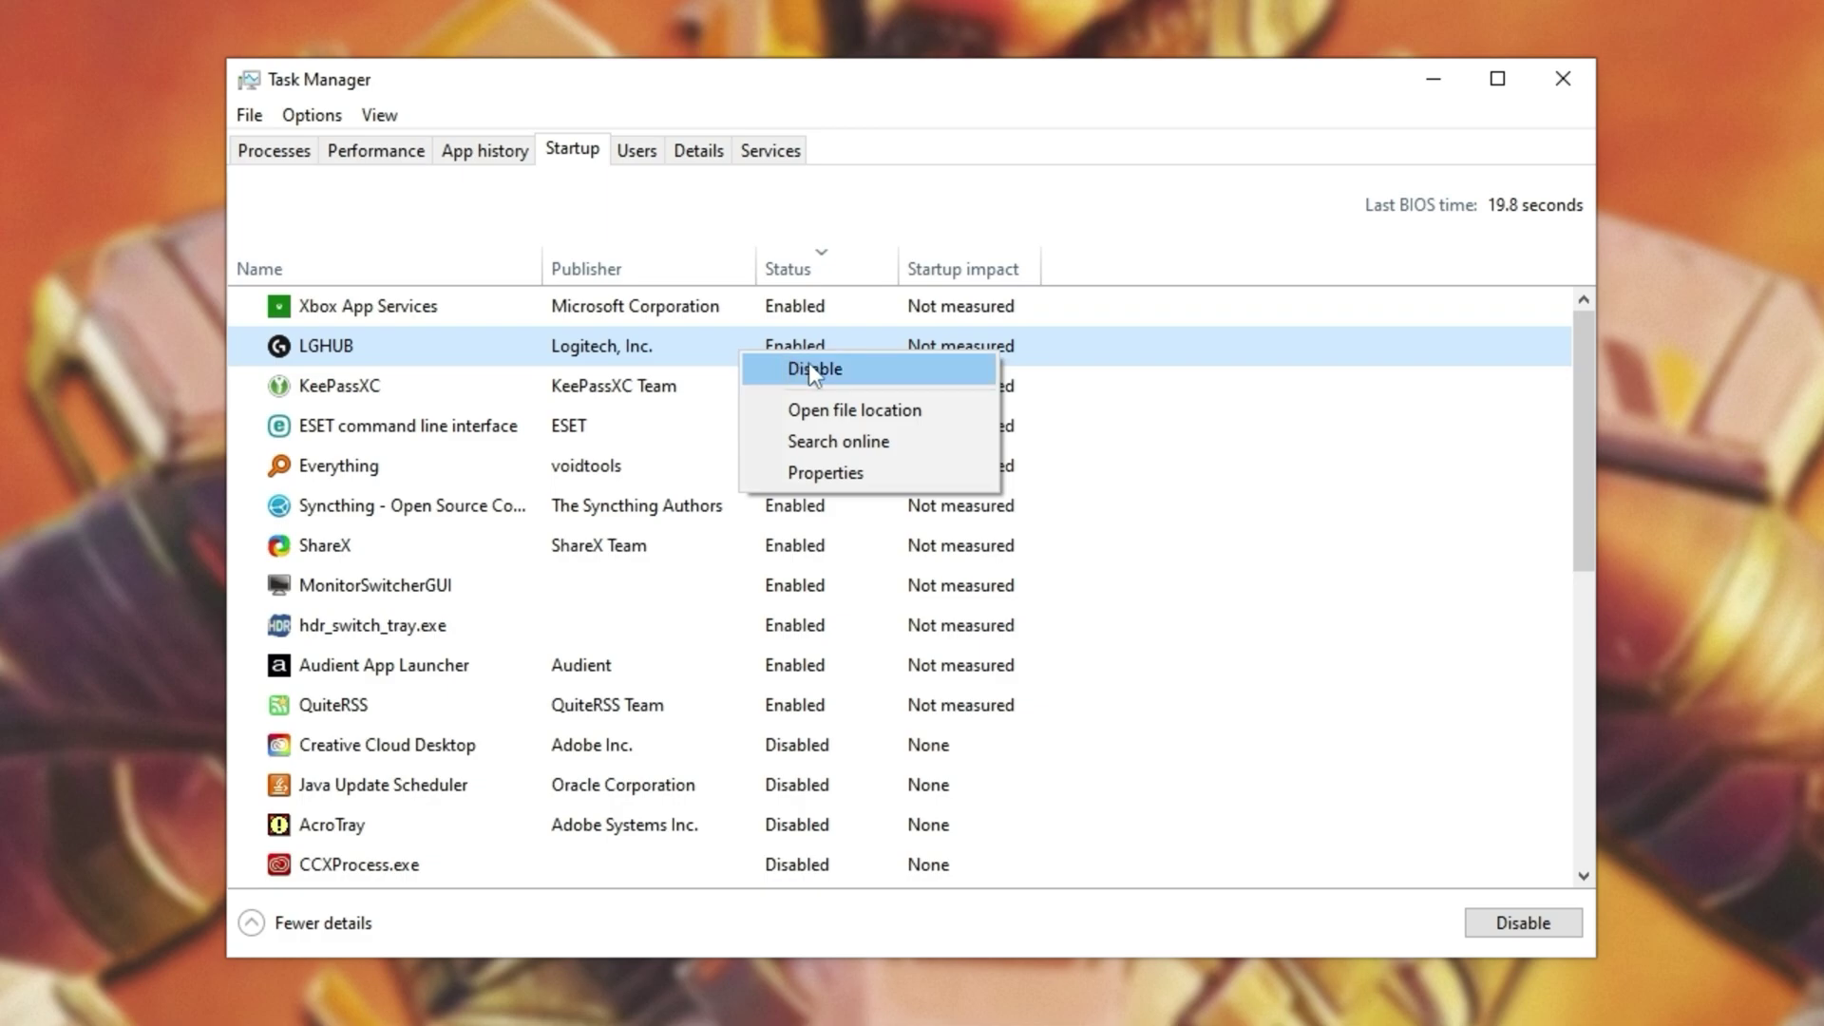
{"action": "left_click", "coordinate": [714, 364]}
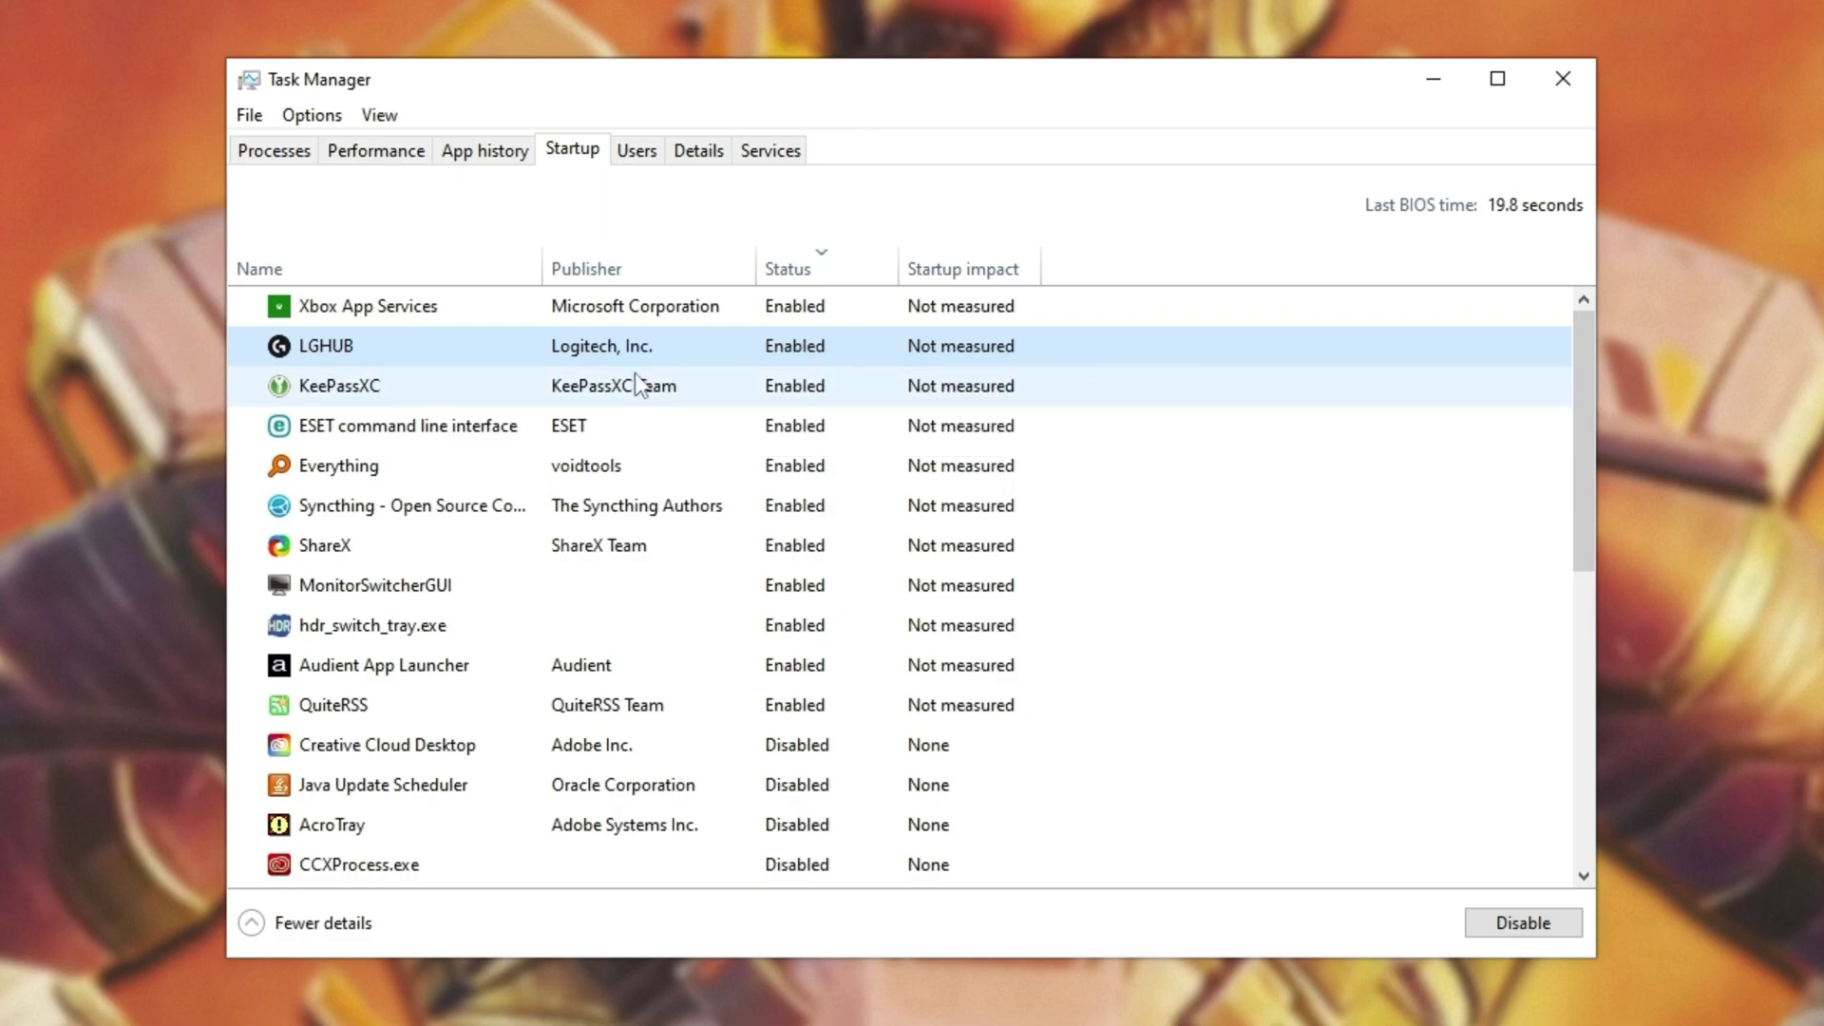
{"action": "left_click", "coordinate": [786, 155]}
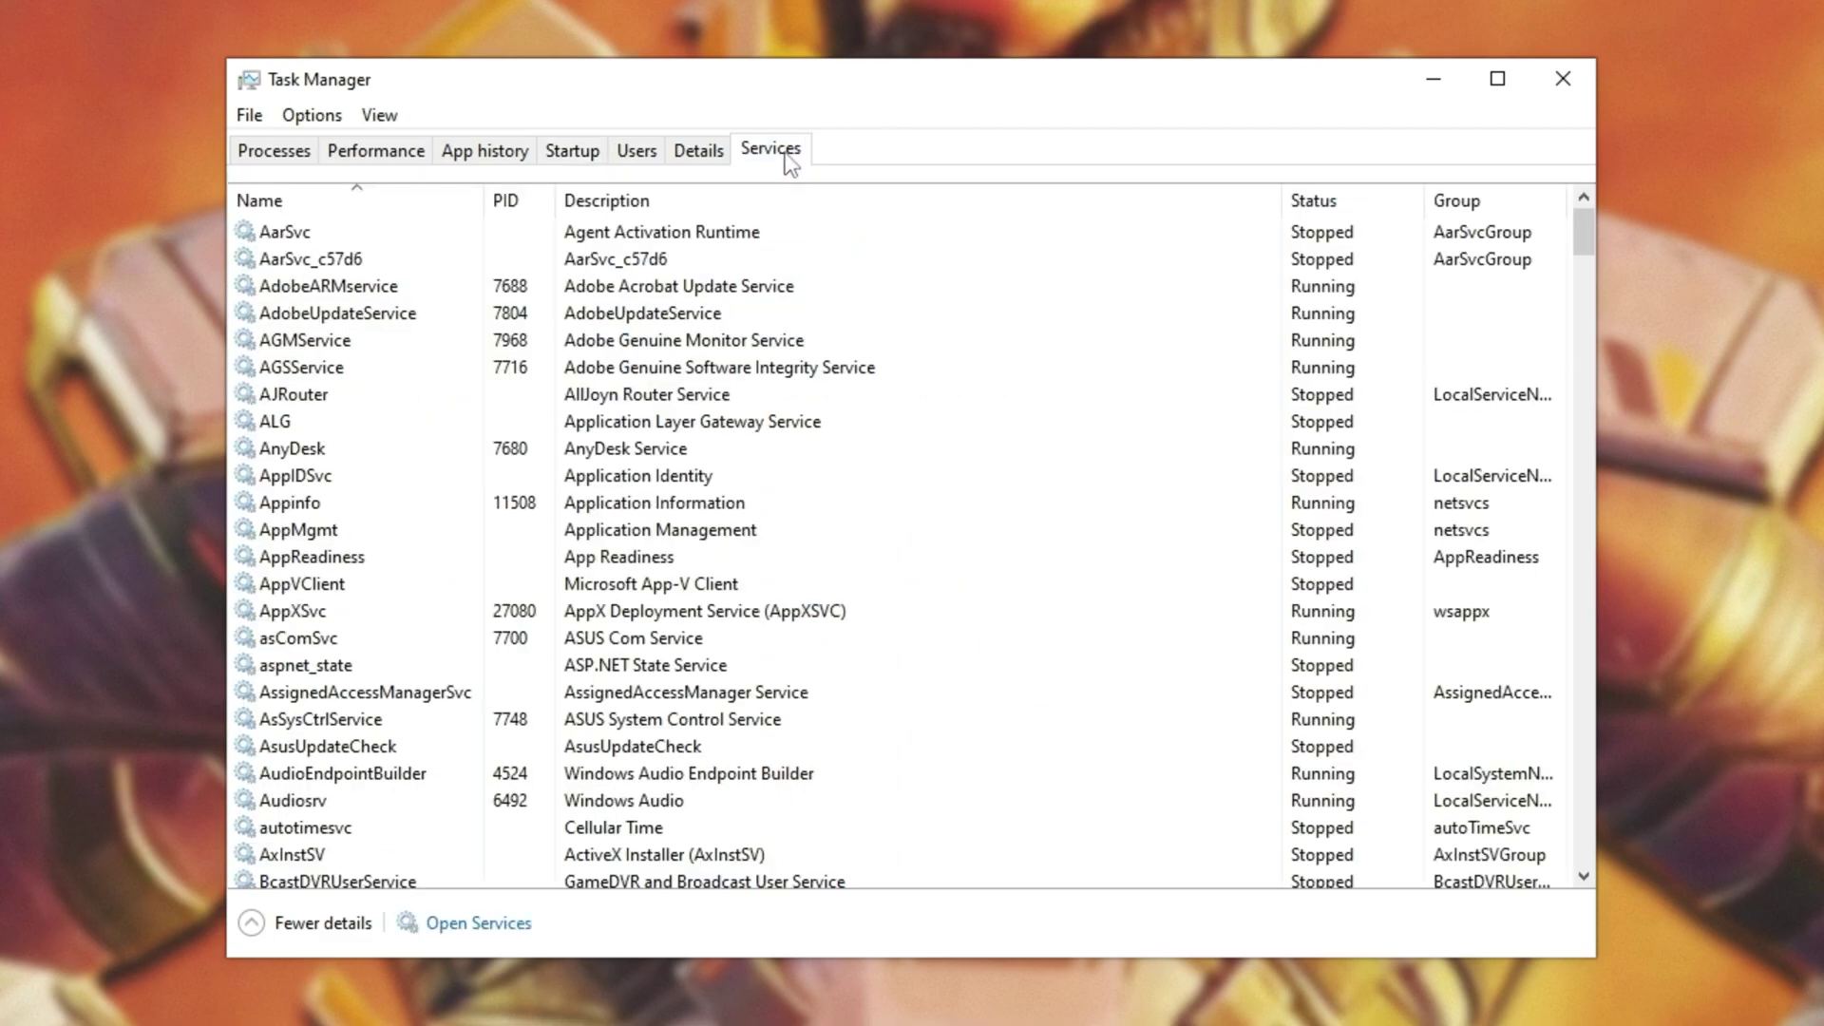
{"action": "left_click", "coordinate": [492, 926]}
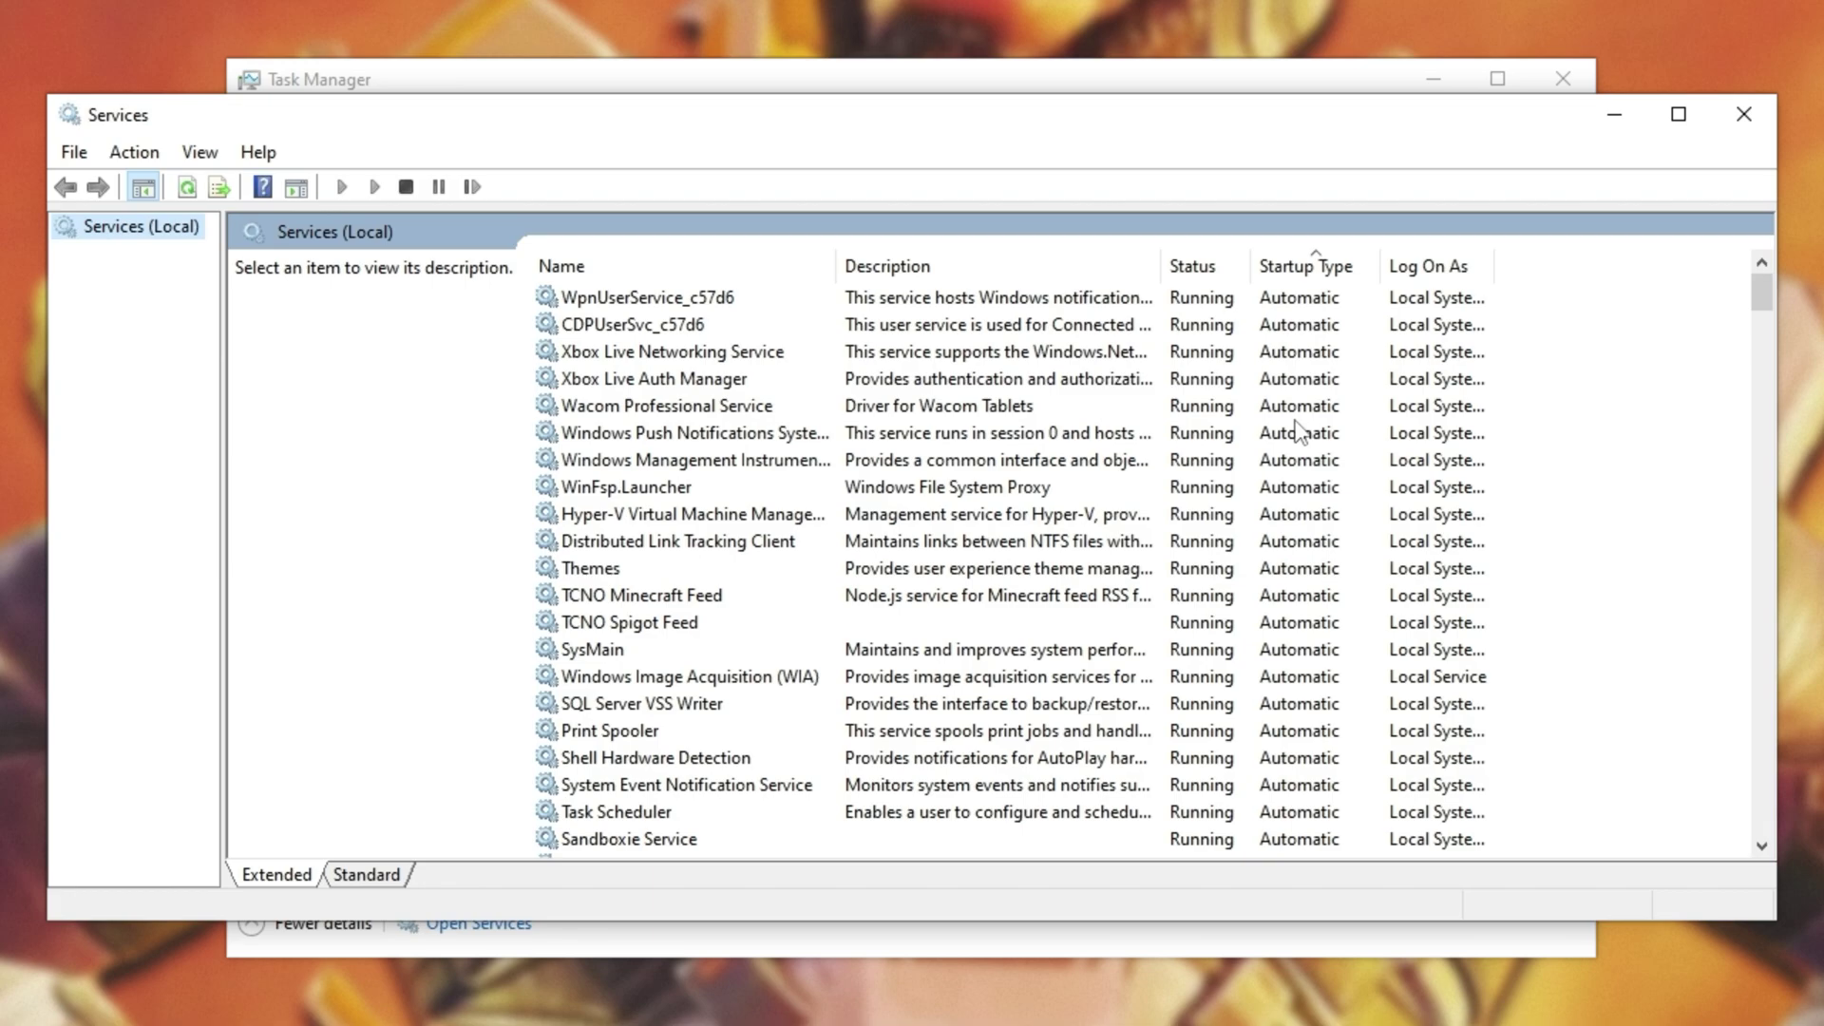
{"action": "double_click", "coordinate": [1107, 616]}
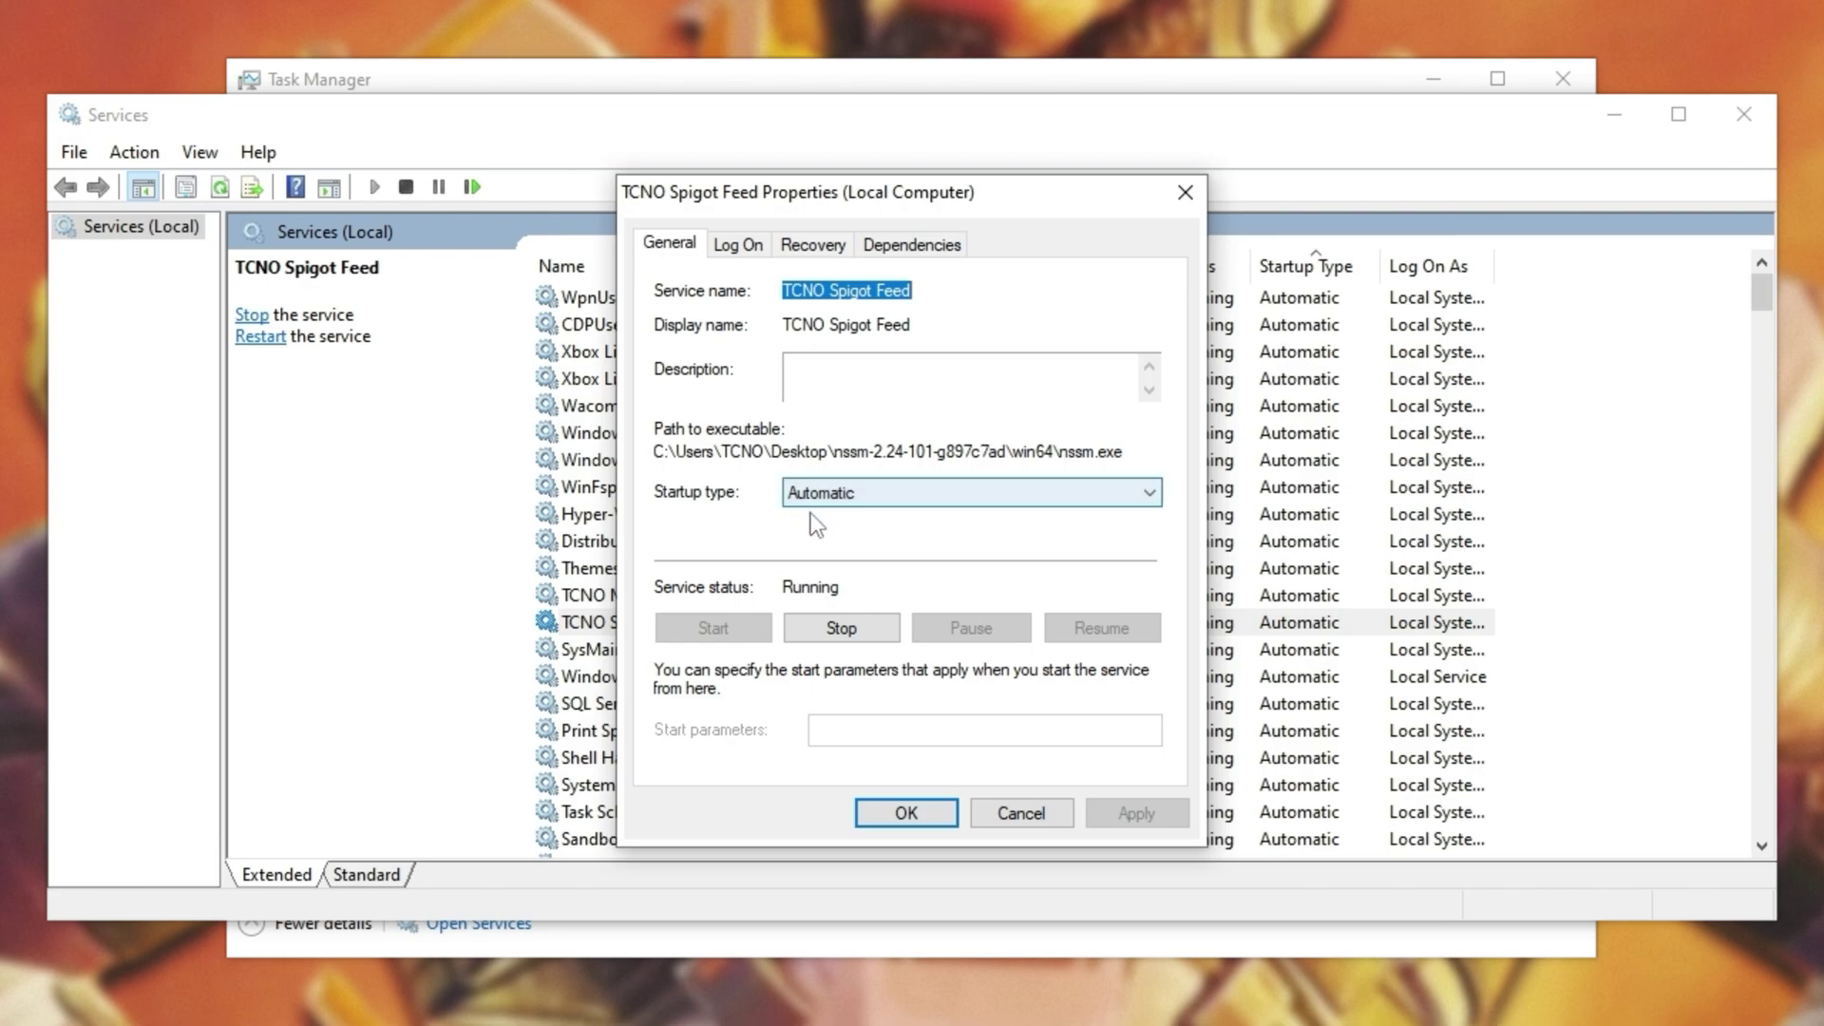
{"action": "left_click", "coordinate": [864, 494]}
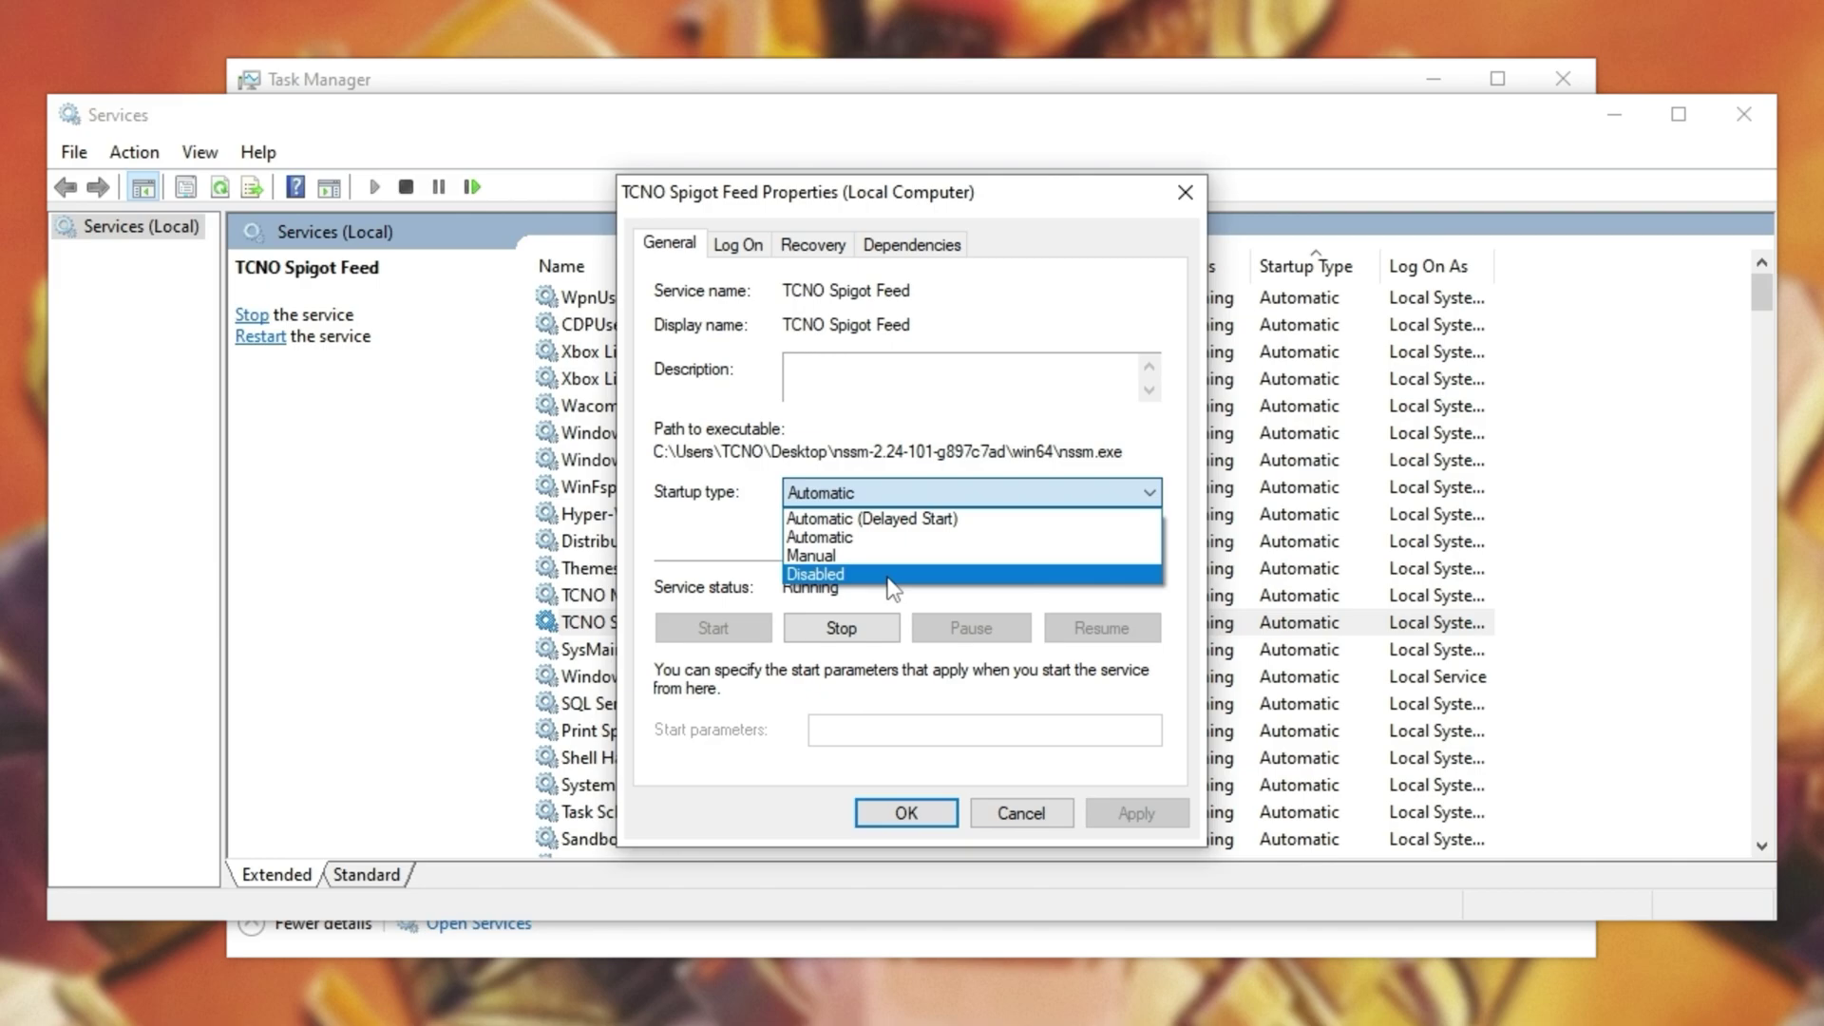
{"action": "left_click", "coordinate": [935, 817]}
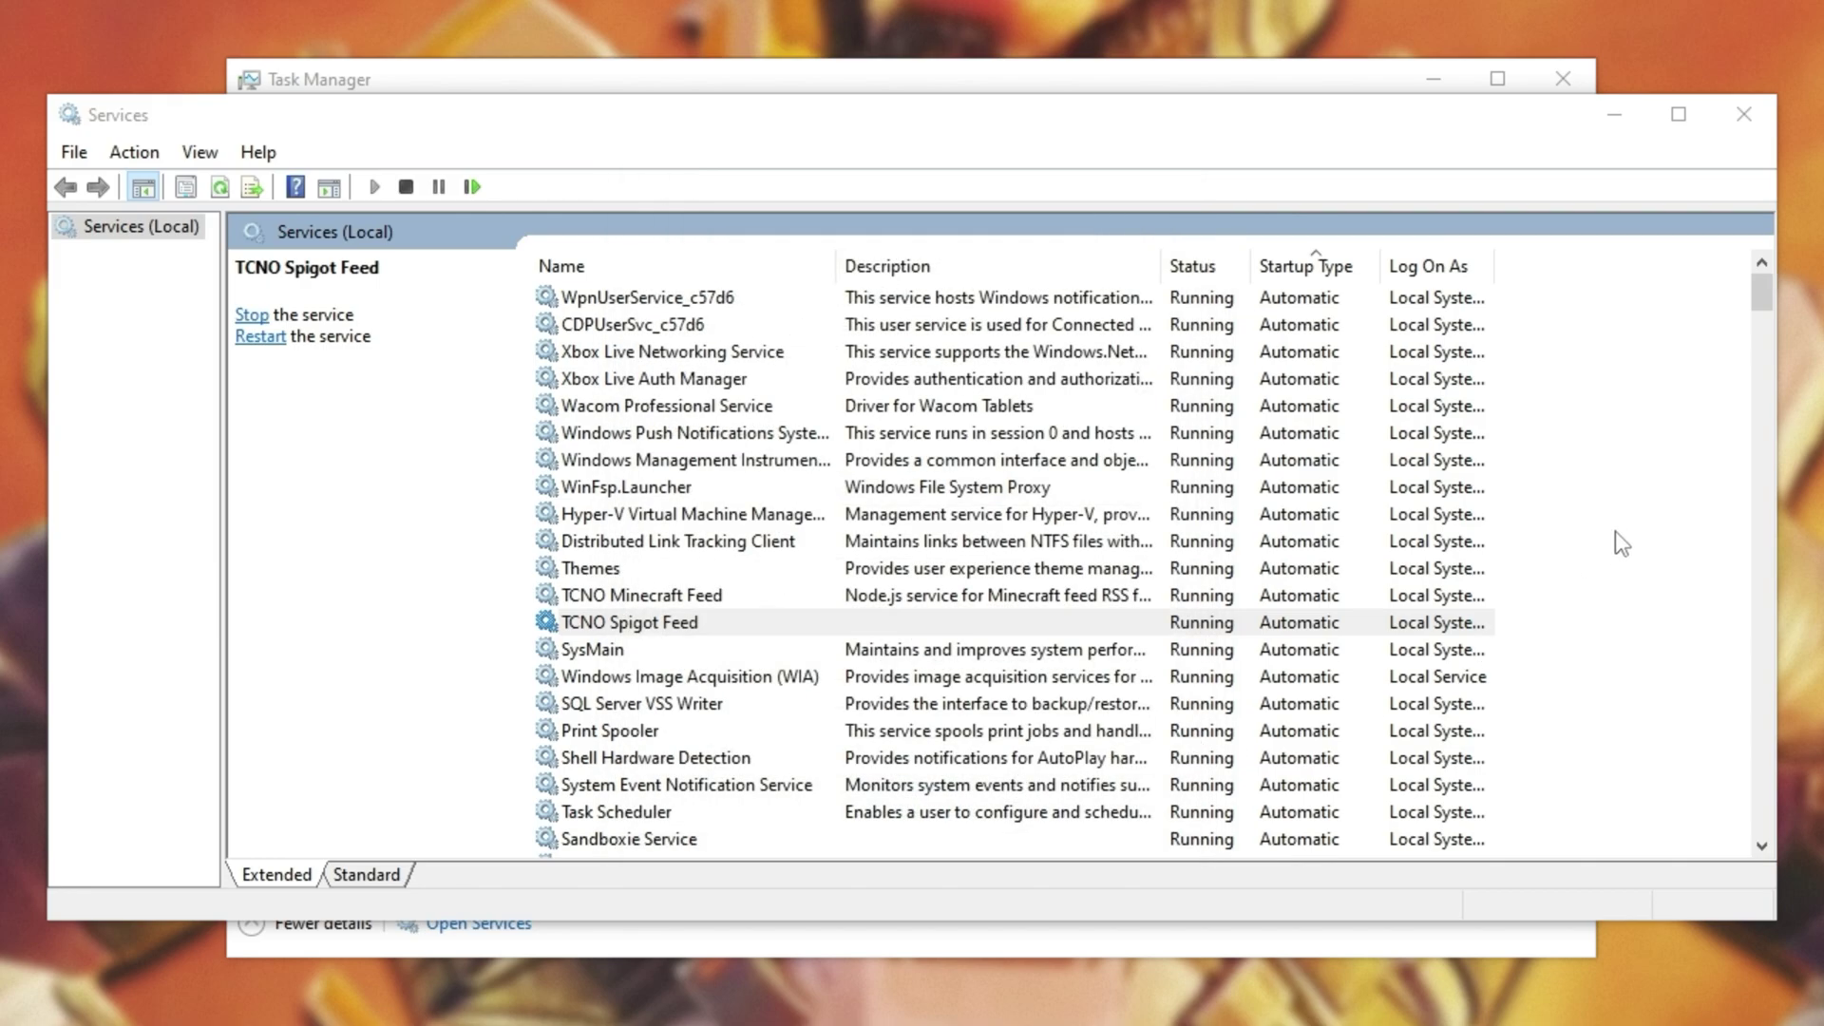
Close Task Manager, returning to the Steam library searched for 'apex'.
{"action": "left_click", "coordinate": [1744, 133]}
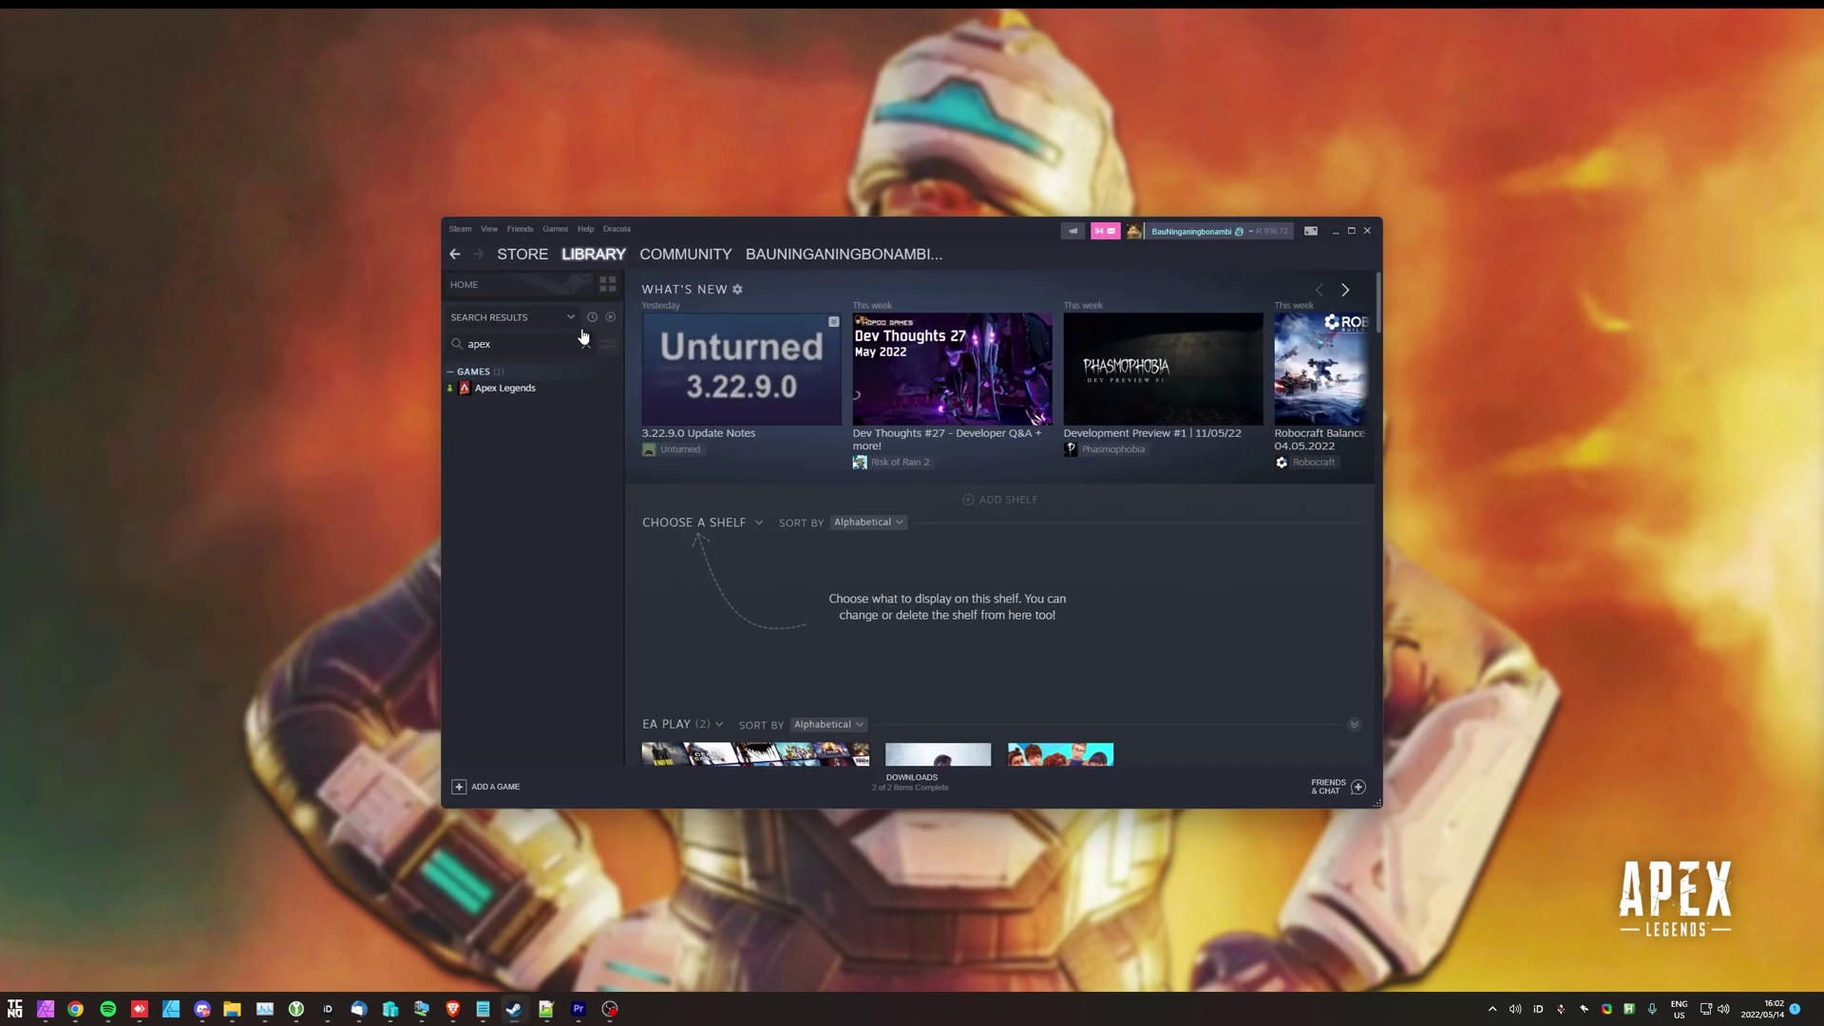
Select Apex Legends in the Steam library and press Play to reach its title screen.
{"action": "left_click", "coordinate": [549, 389]}
{"action": "left_click", "coordinate": [722, 518]}
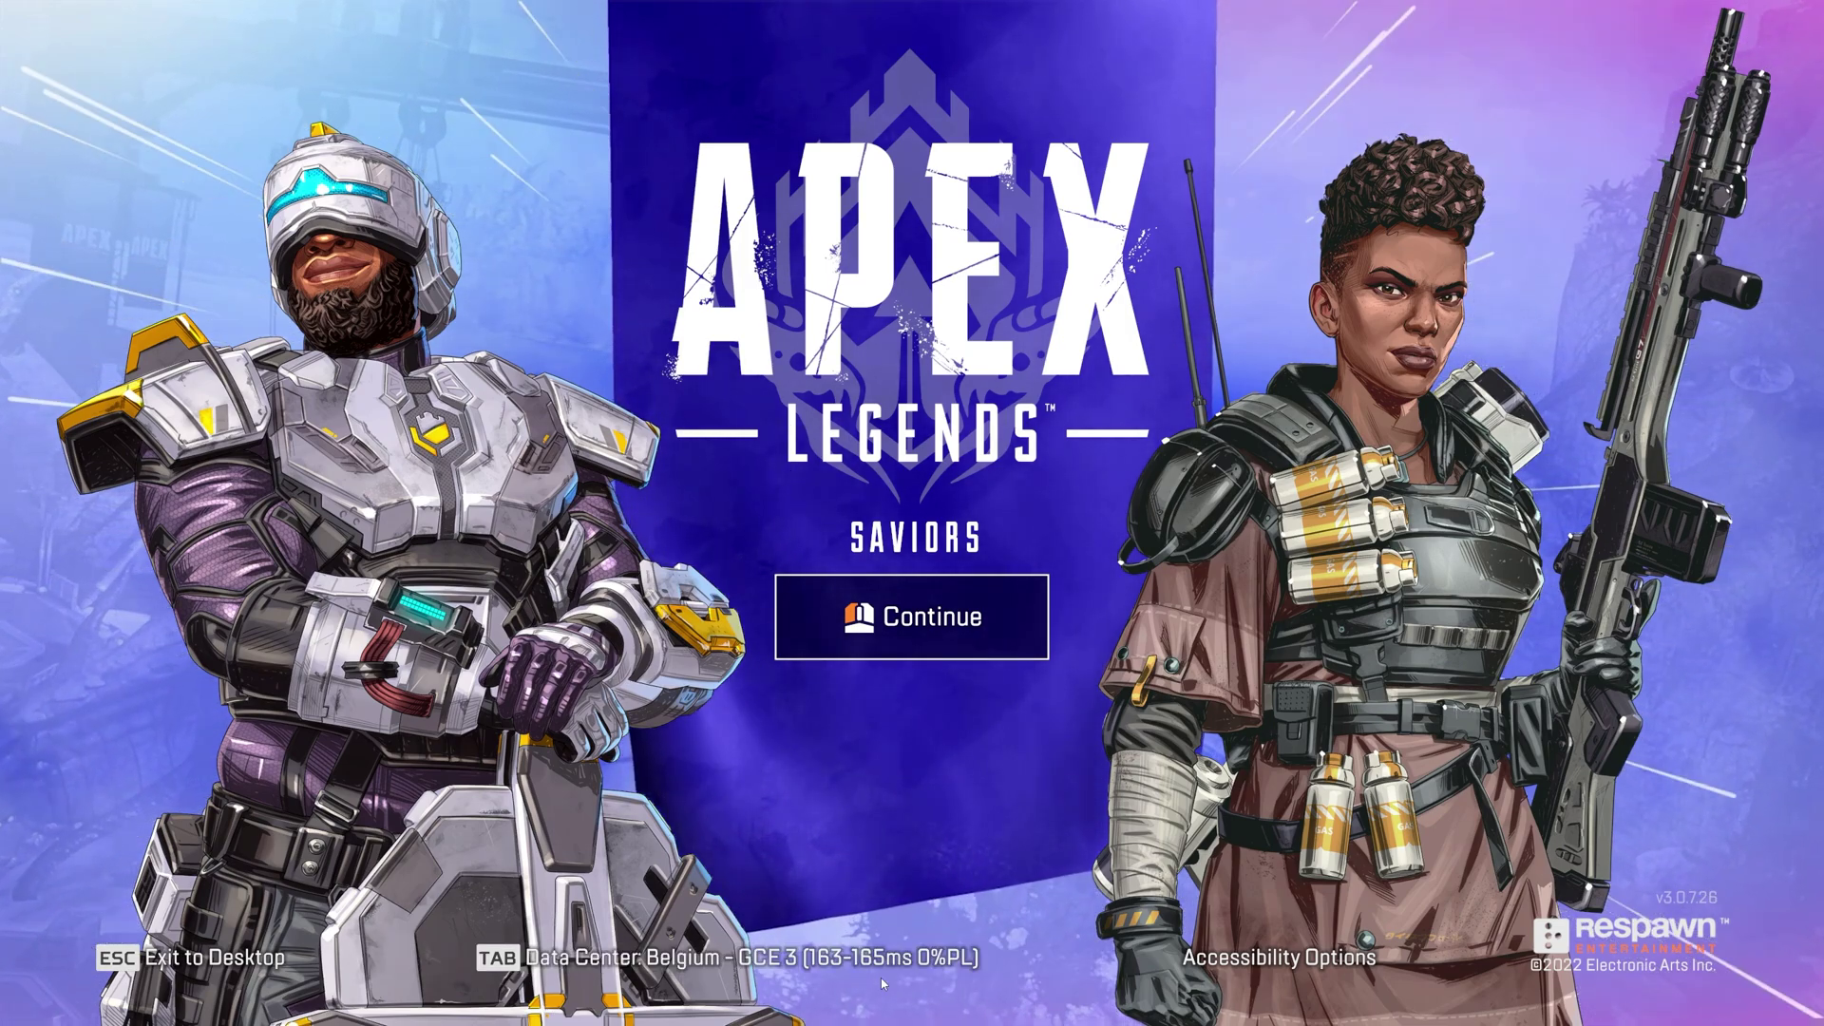
Choose London from the data center list and close the list.
{"action": "left_click", "coordinate": [789, 956]}
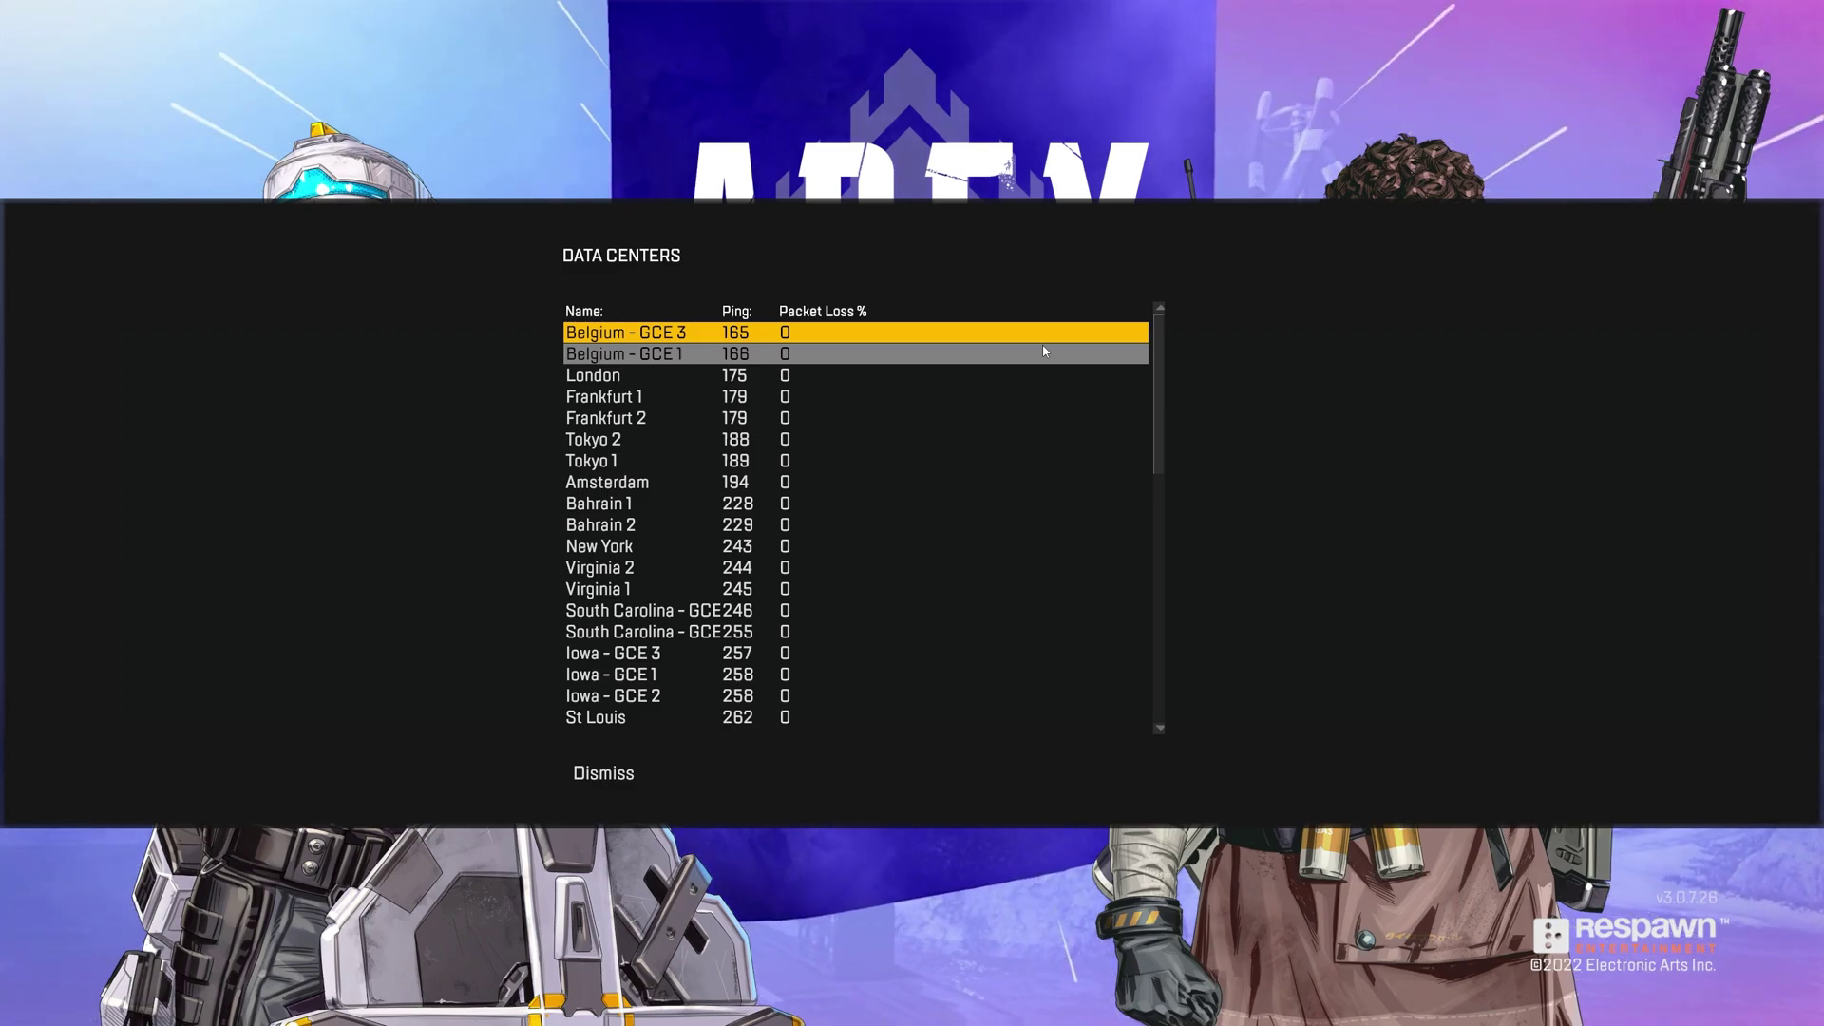
{"action": "left_click", "coordinate": [818, 380]}
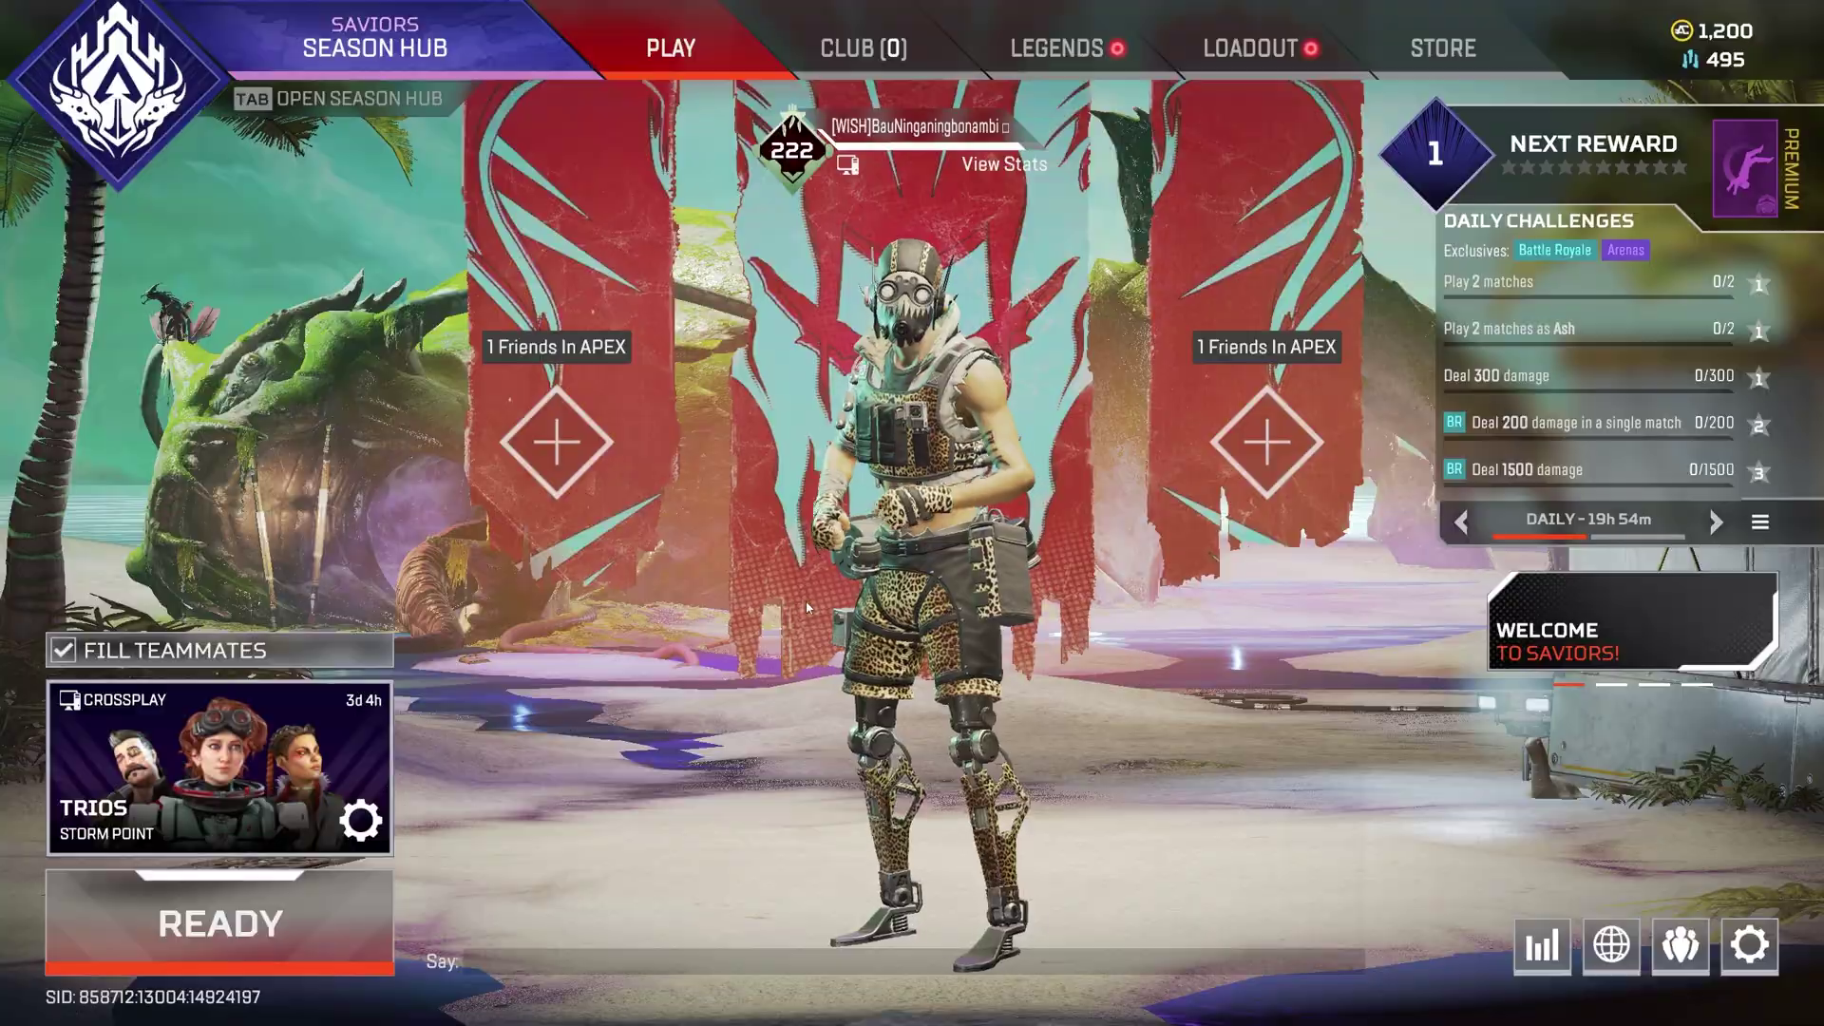
Open Settings from the lobby gear menu and scroll through the Gameplay options.
{"action": "left_click", "coordinate": [1749, 944]}
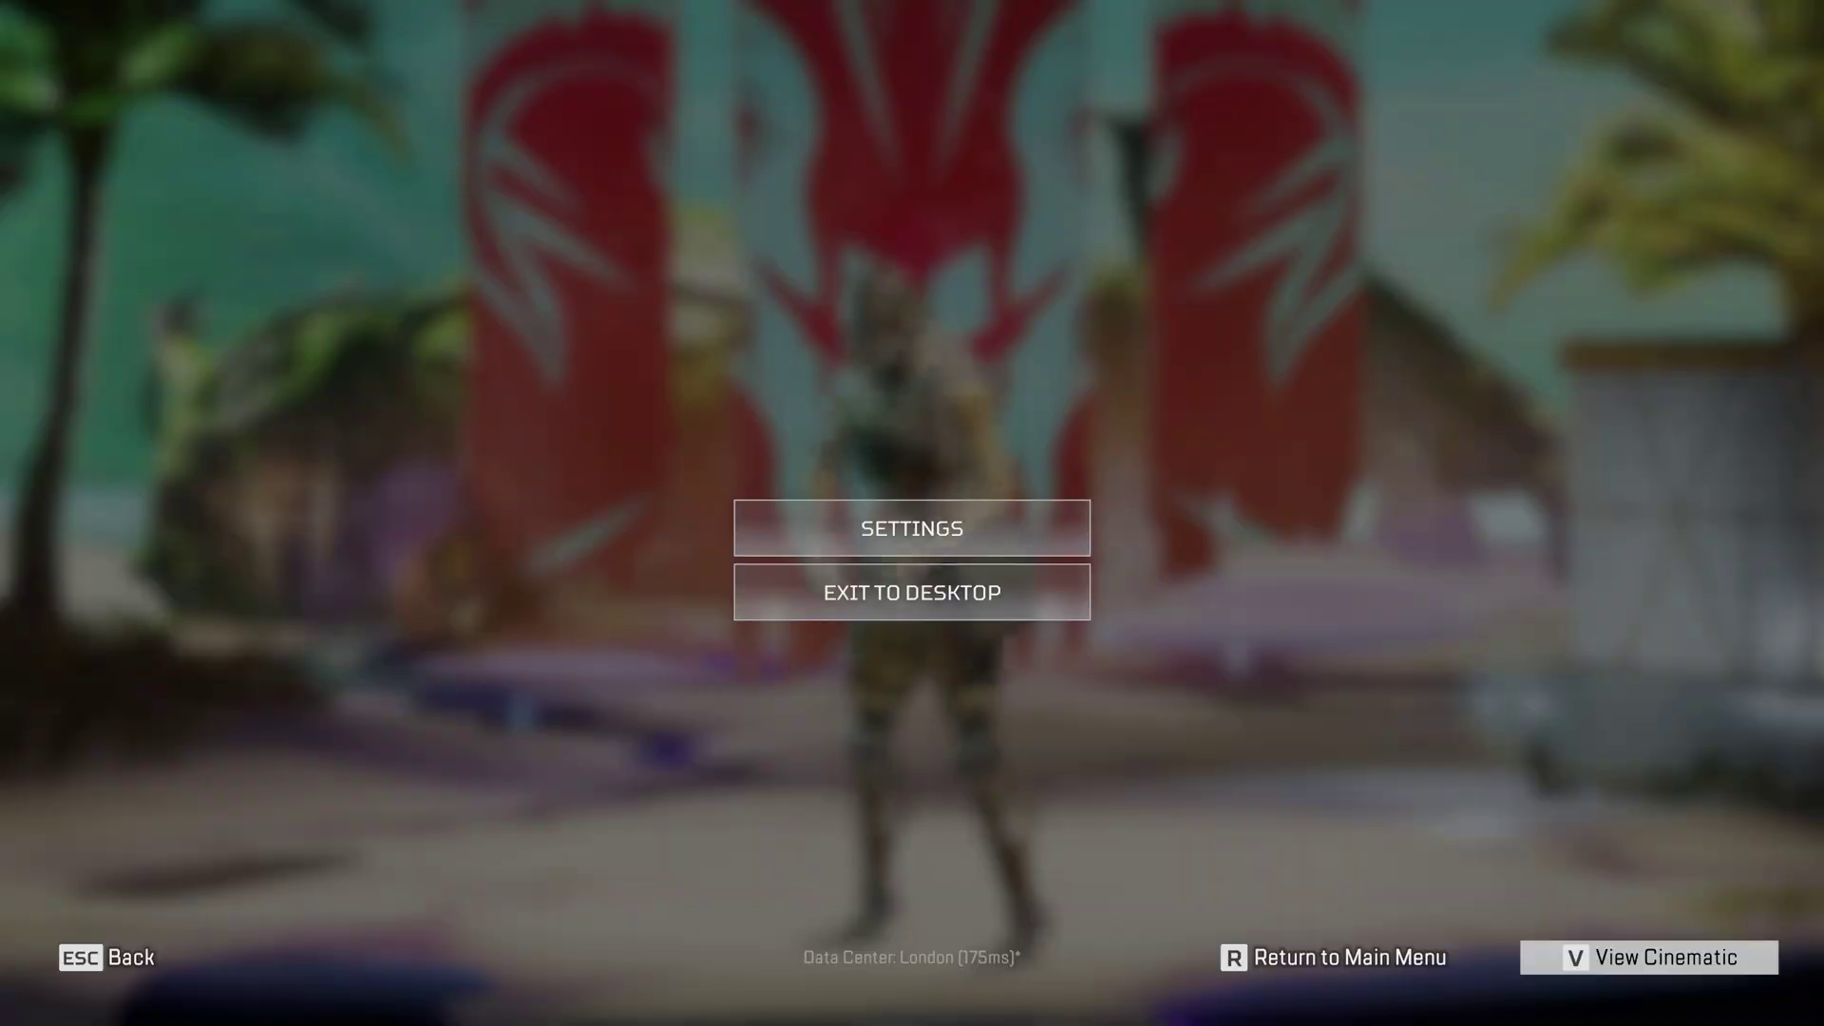
{"action": "left_click", "coordinate": [1046, 532]}
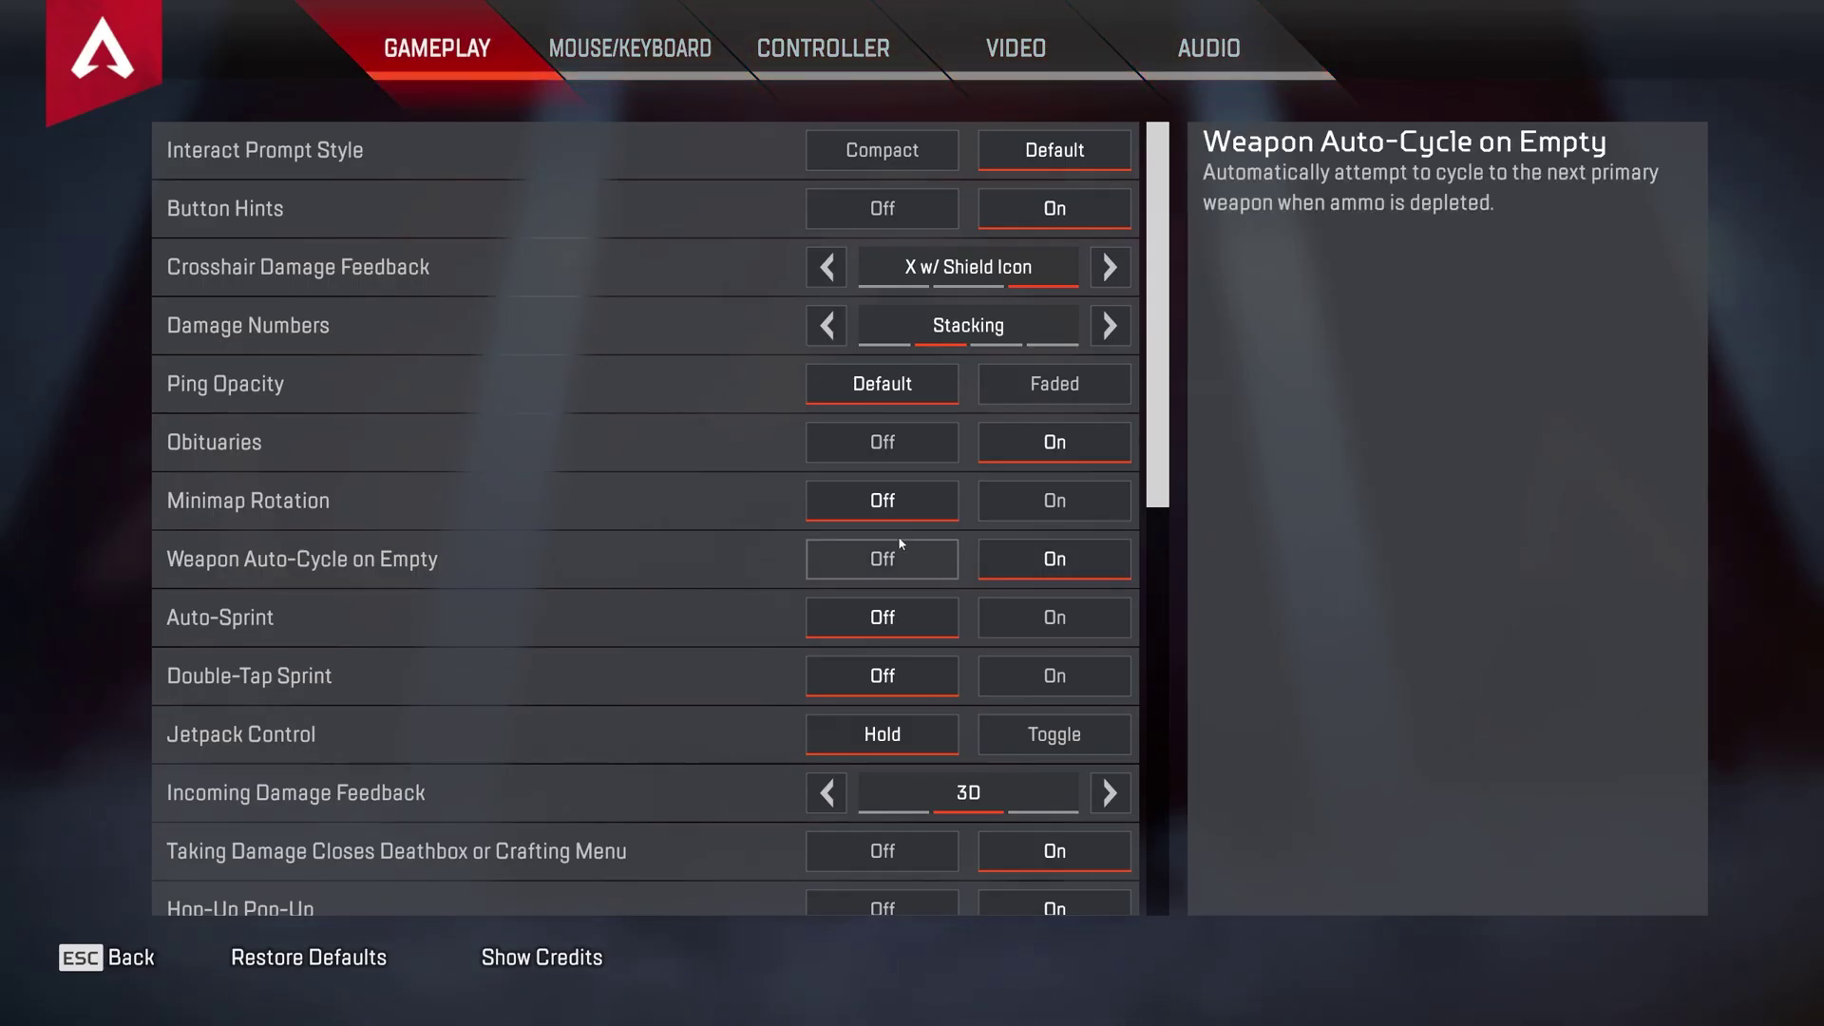
{"action": "scroll", "coordinate": [580, 489], "scroll_direction": "down", "scroll_amount": 10}
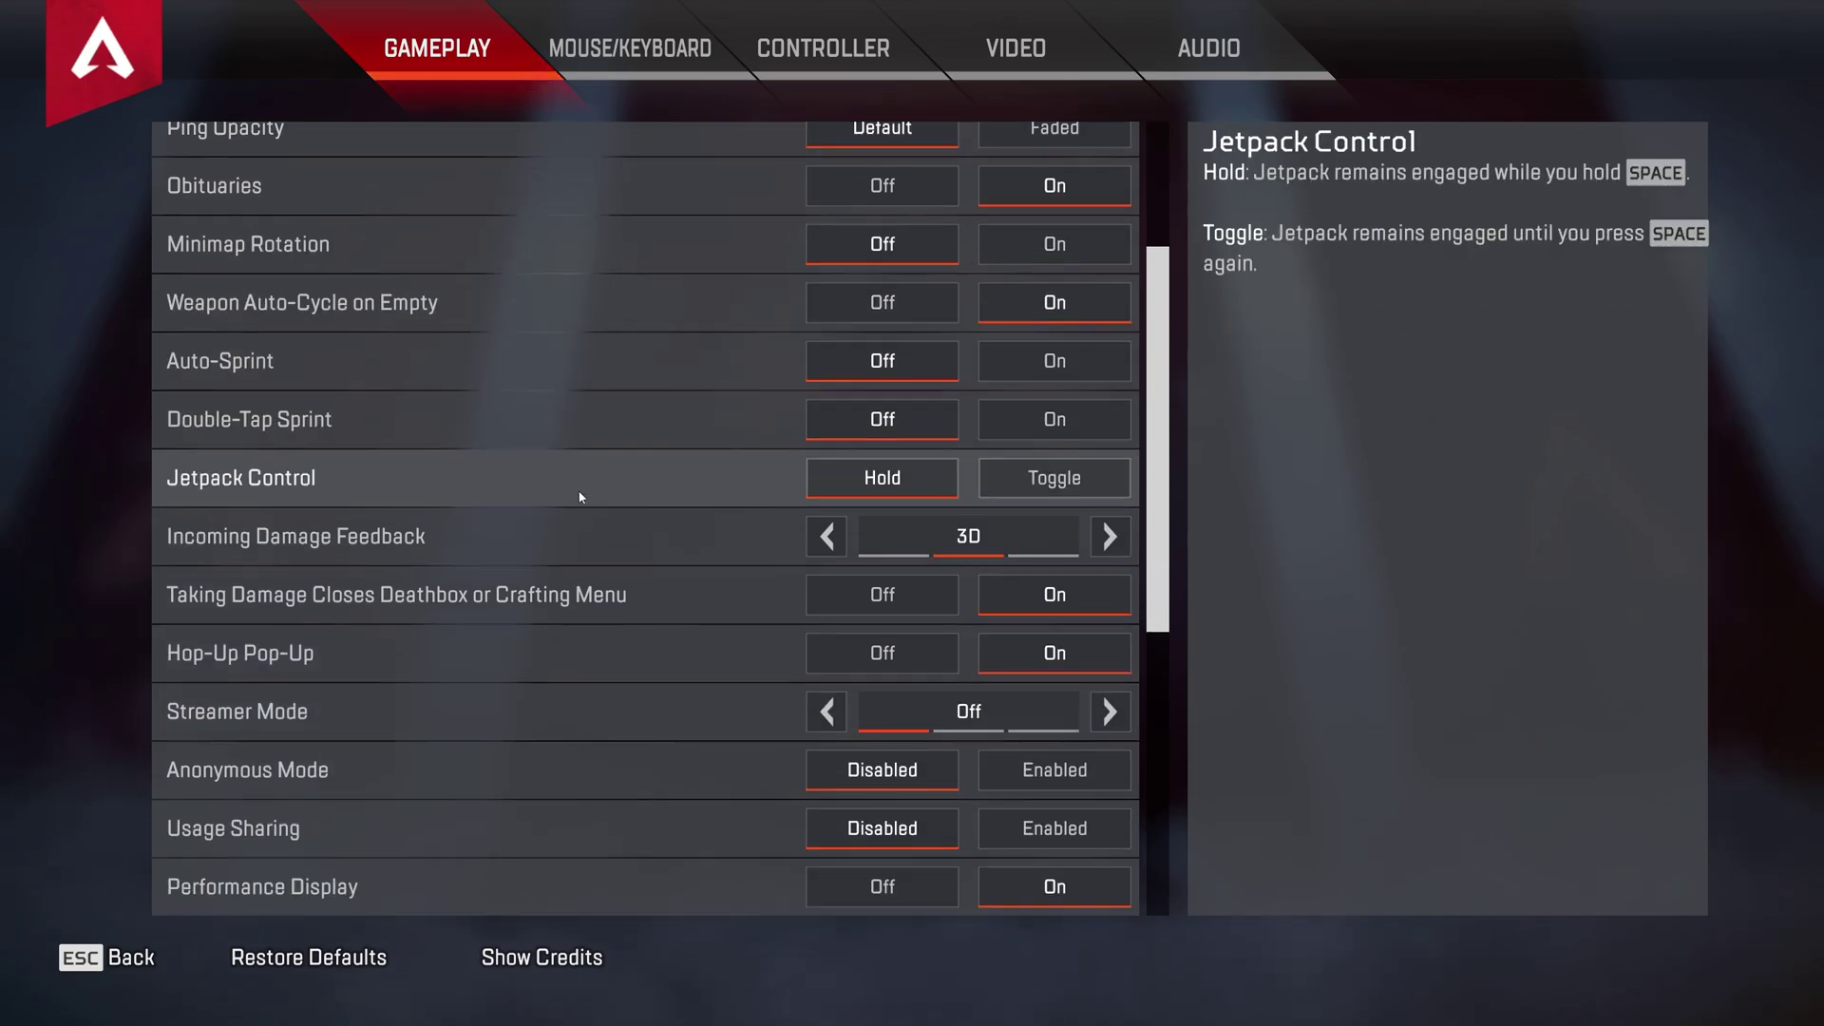
{"action": "scroll", "coordinate": [592, 510], "scroll_direction": "up", "scroll_amount": 3}
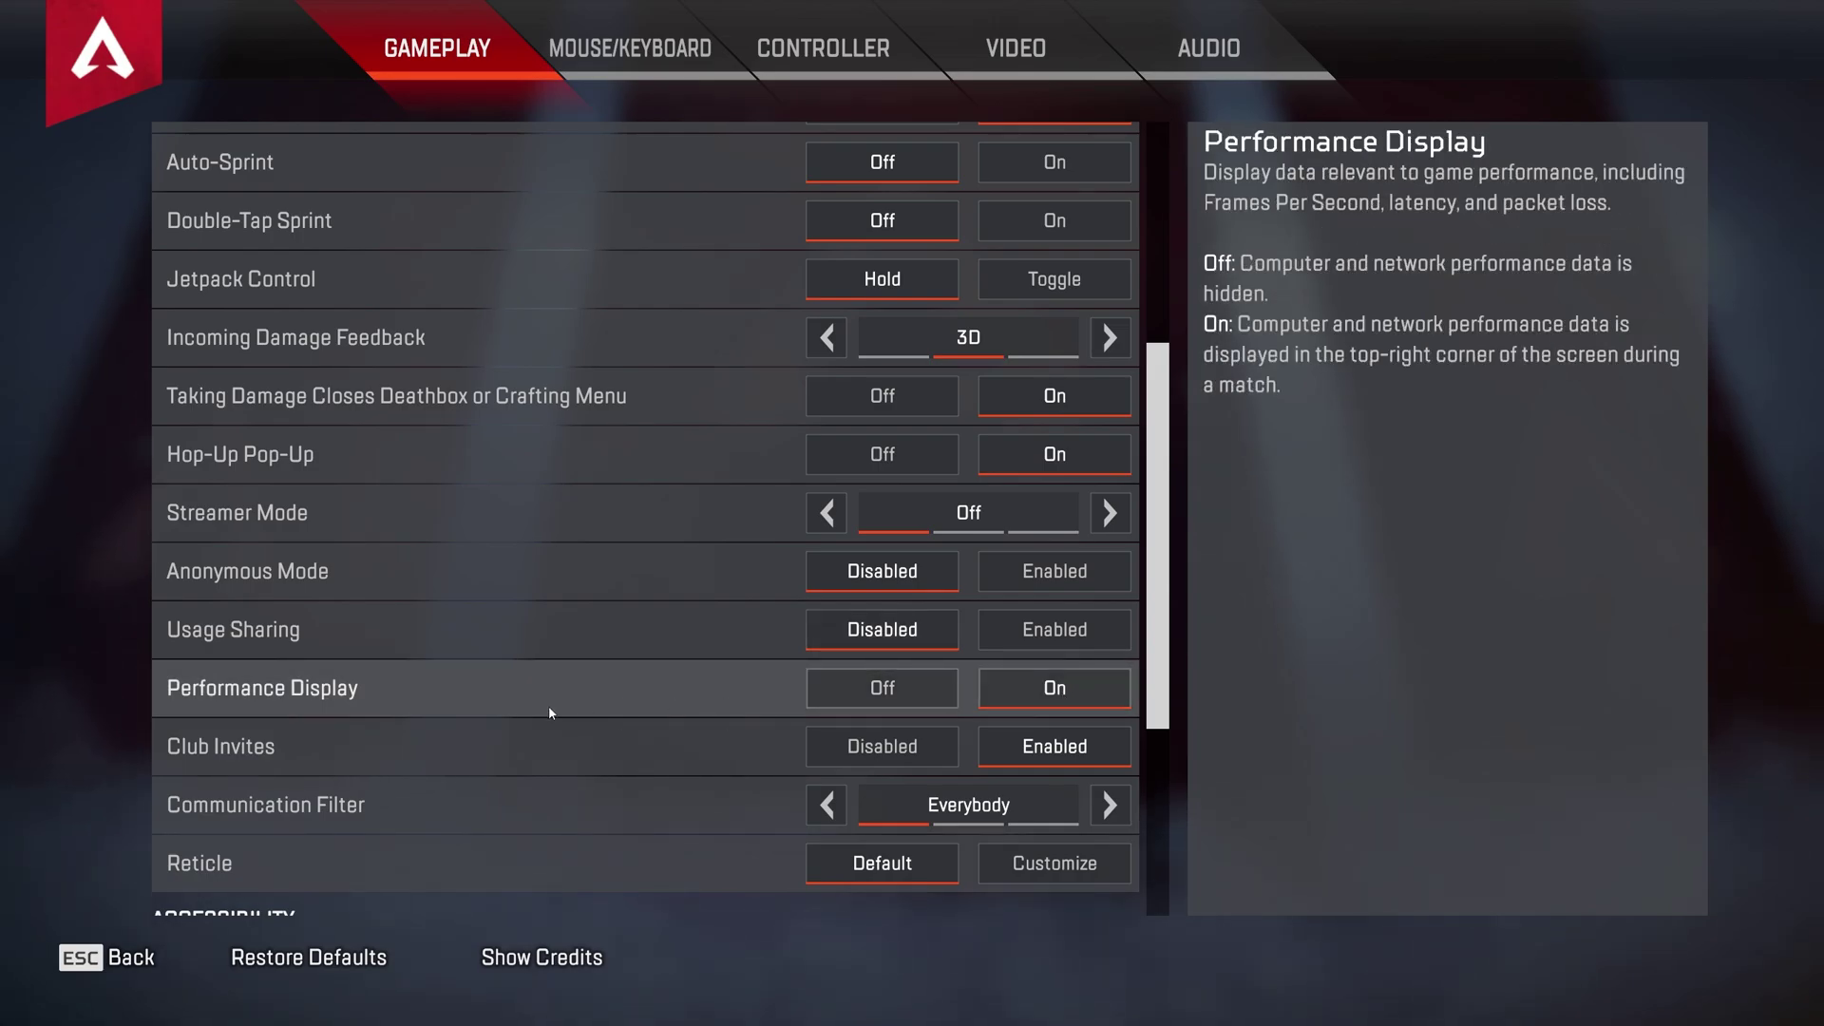
Go to the Video tab and cycle Display Mode through Borderless Window back to Full Screen.
{"action": "left_click", "coordinate": [635, 33]}
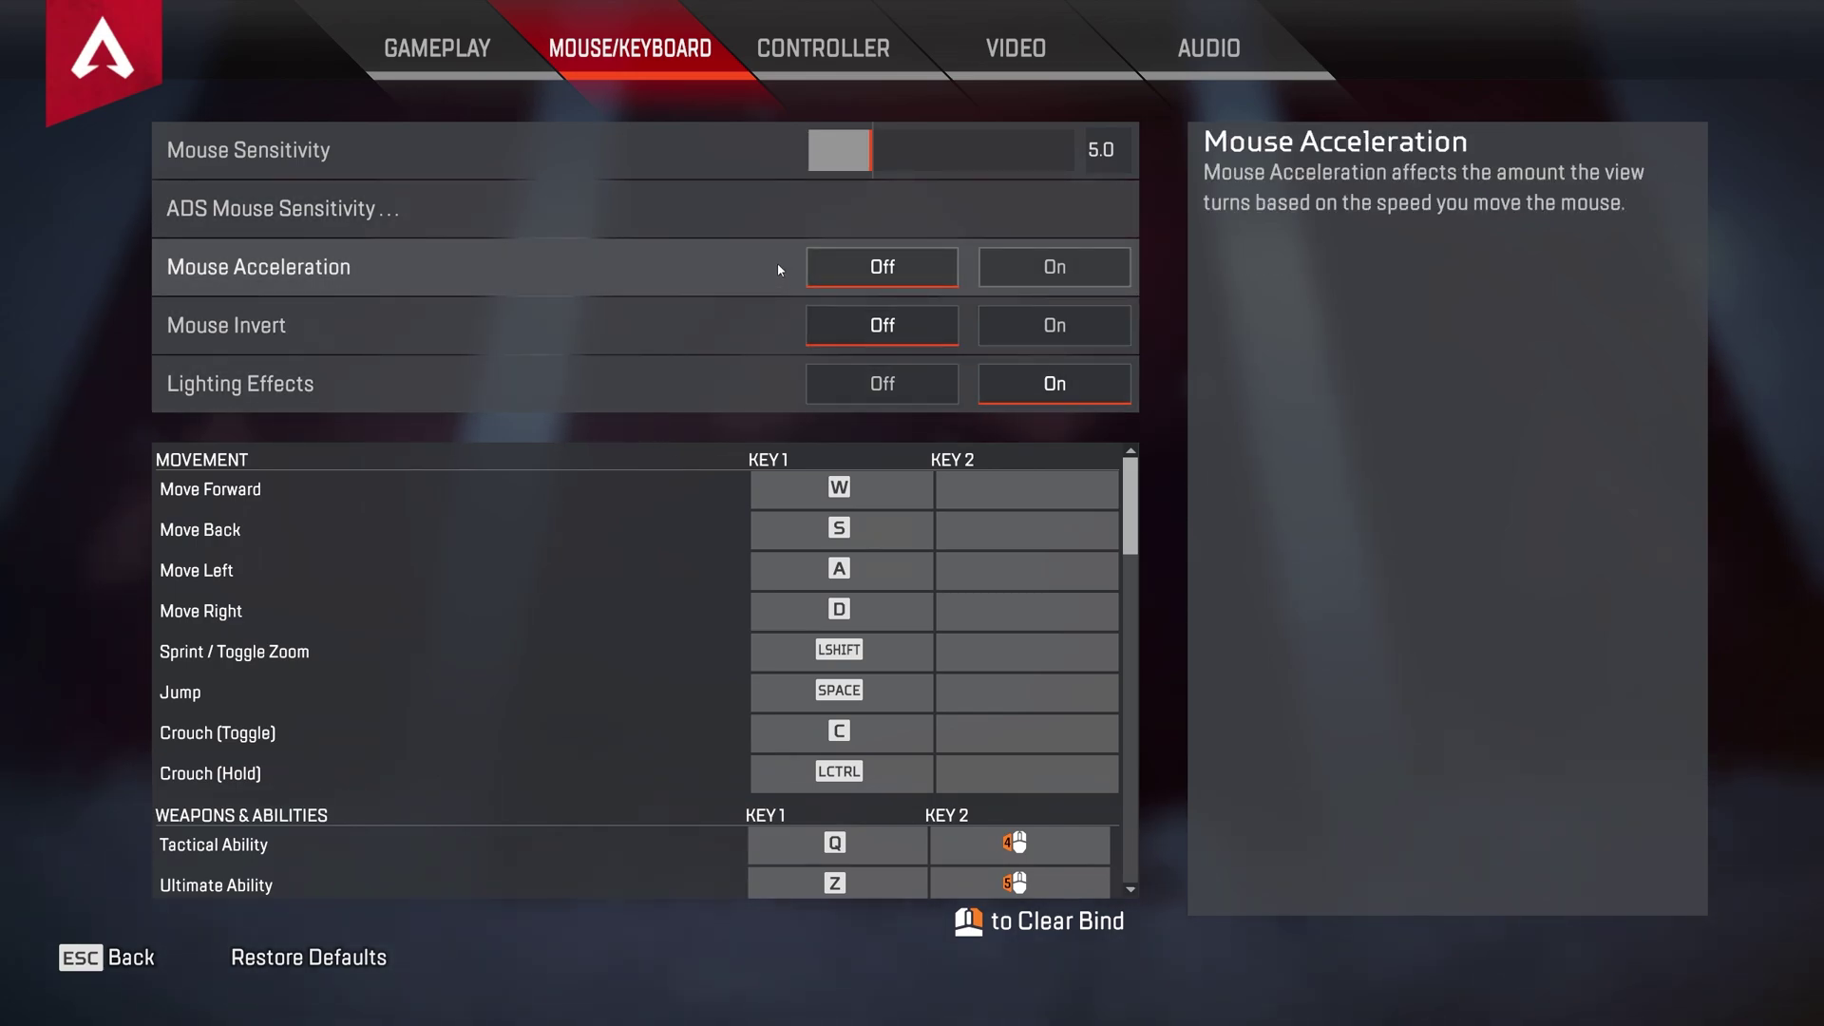
{"action": "left_click", "coordinate": [1012, 40]}
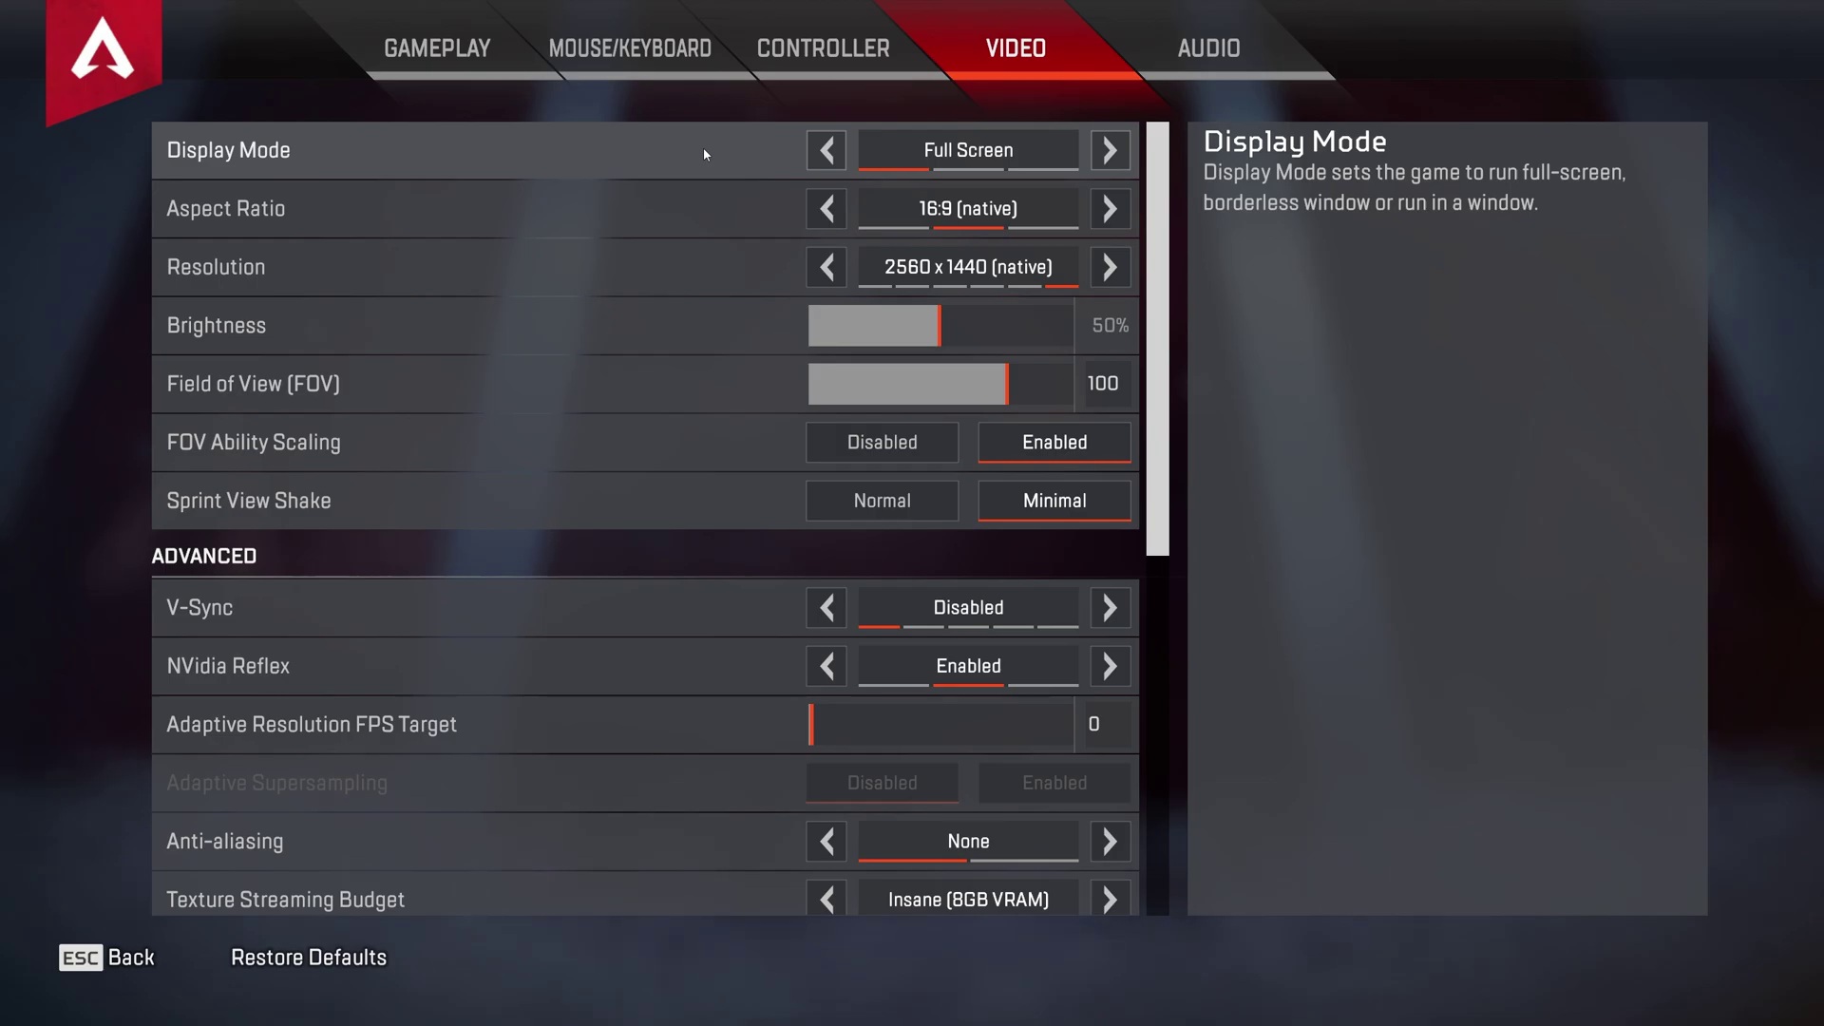
{"action": "left_click", "coordinate": [969, 152]}
{"action": "left_click", "coordinate": [969, 152]}
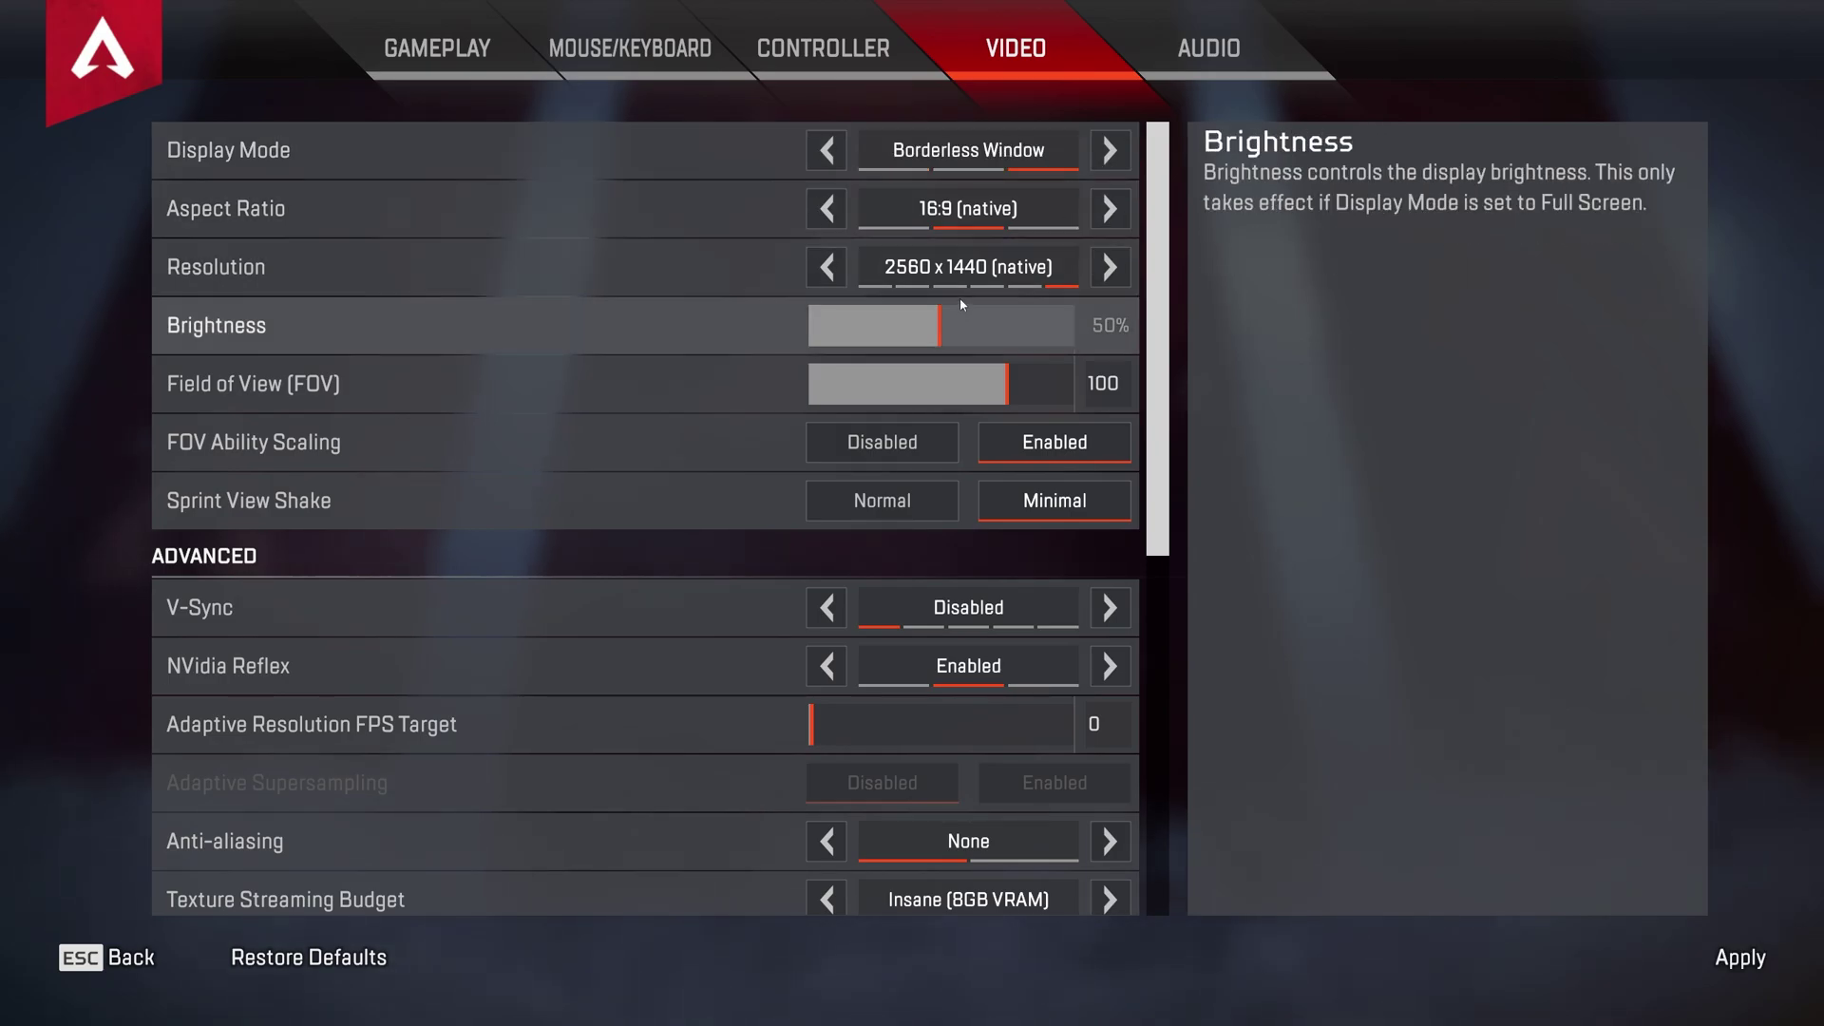
{"action": "left_click", "coordinate": [910, 169]}
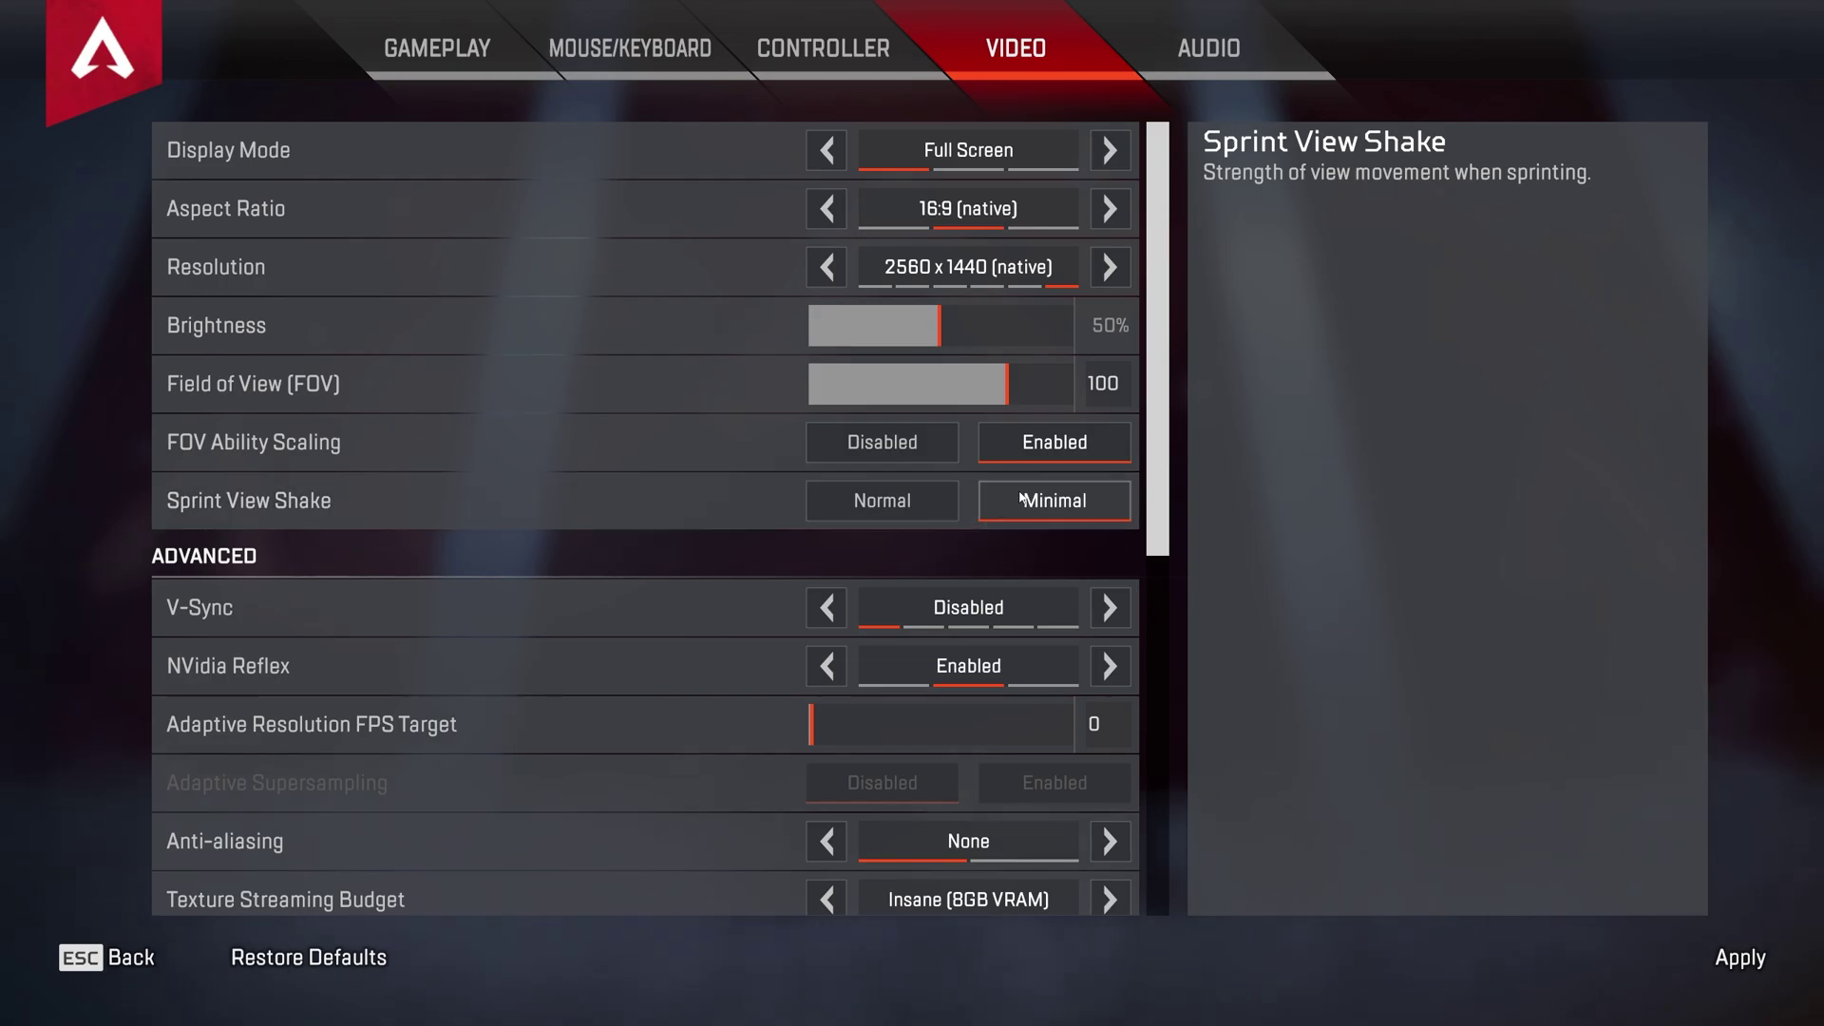
{"action": "scroll", "coordinate": [1045, 460], "scroll_direction": "down", "scroll_amount": 5}
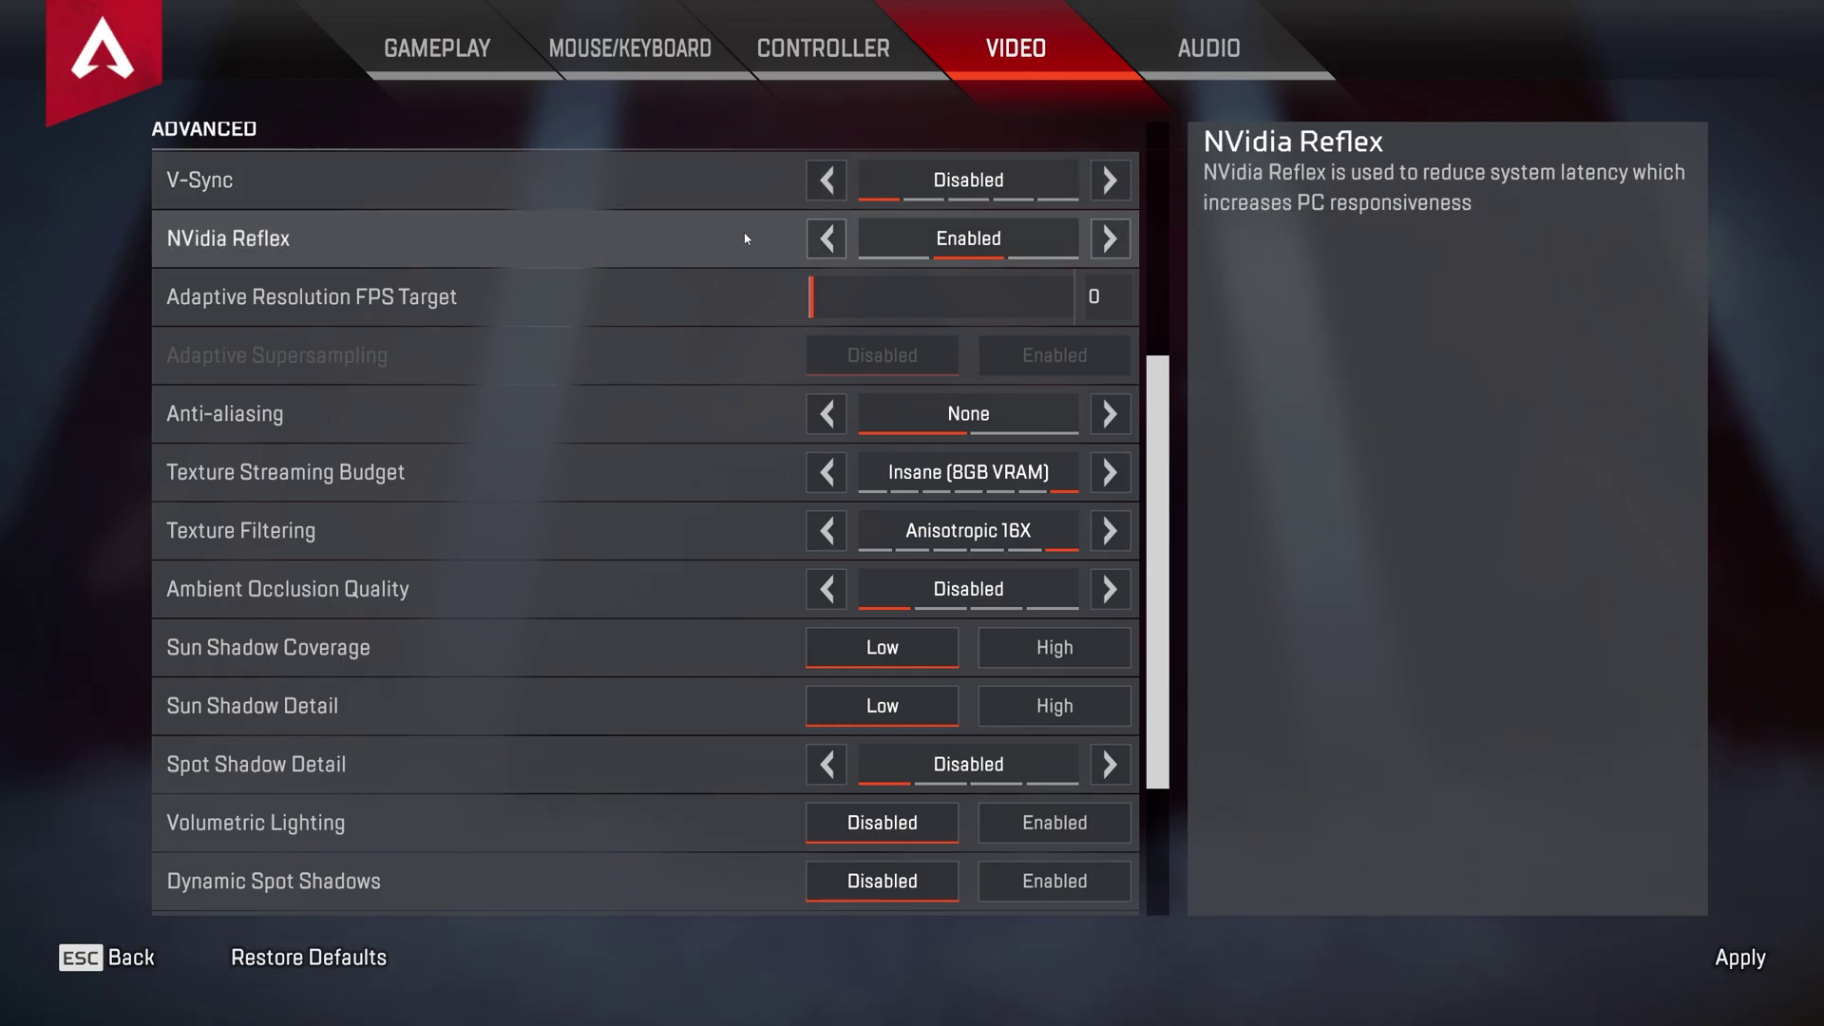
{"action": "left_click", "coordinate": [1112, 238]}
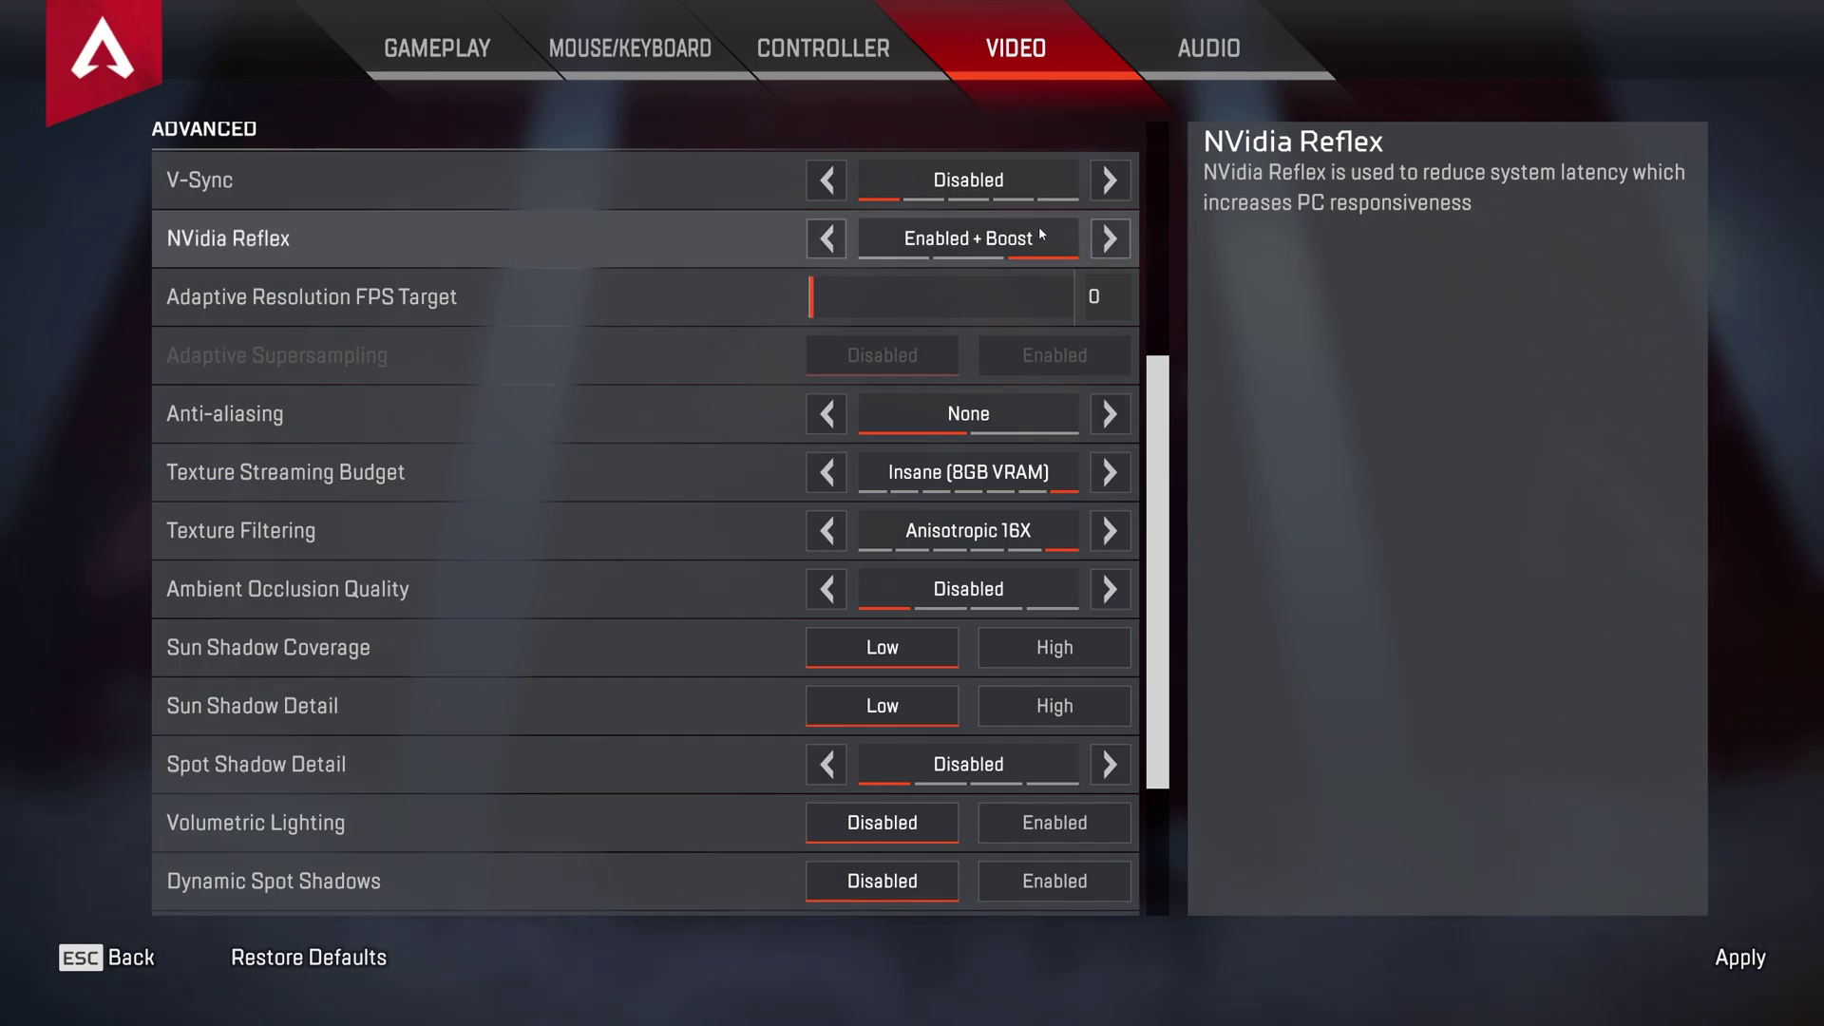
{"action": "left_click", "coordinate": [828, 241]}
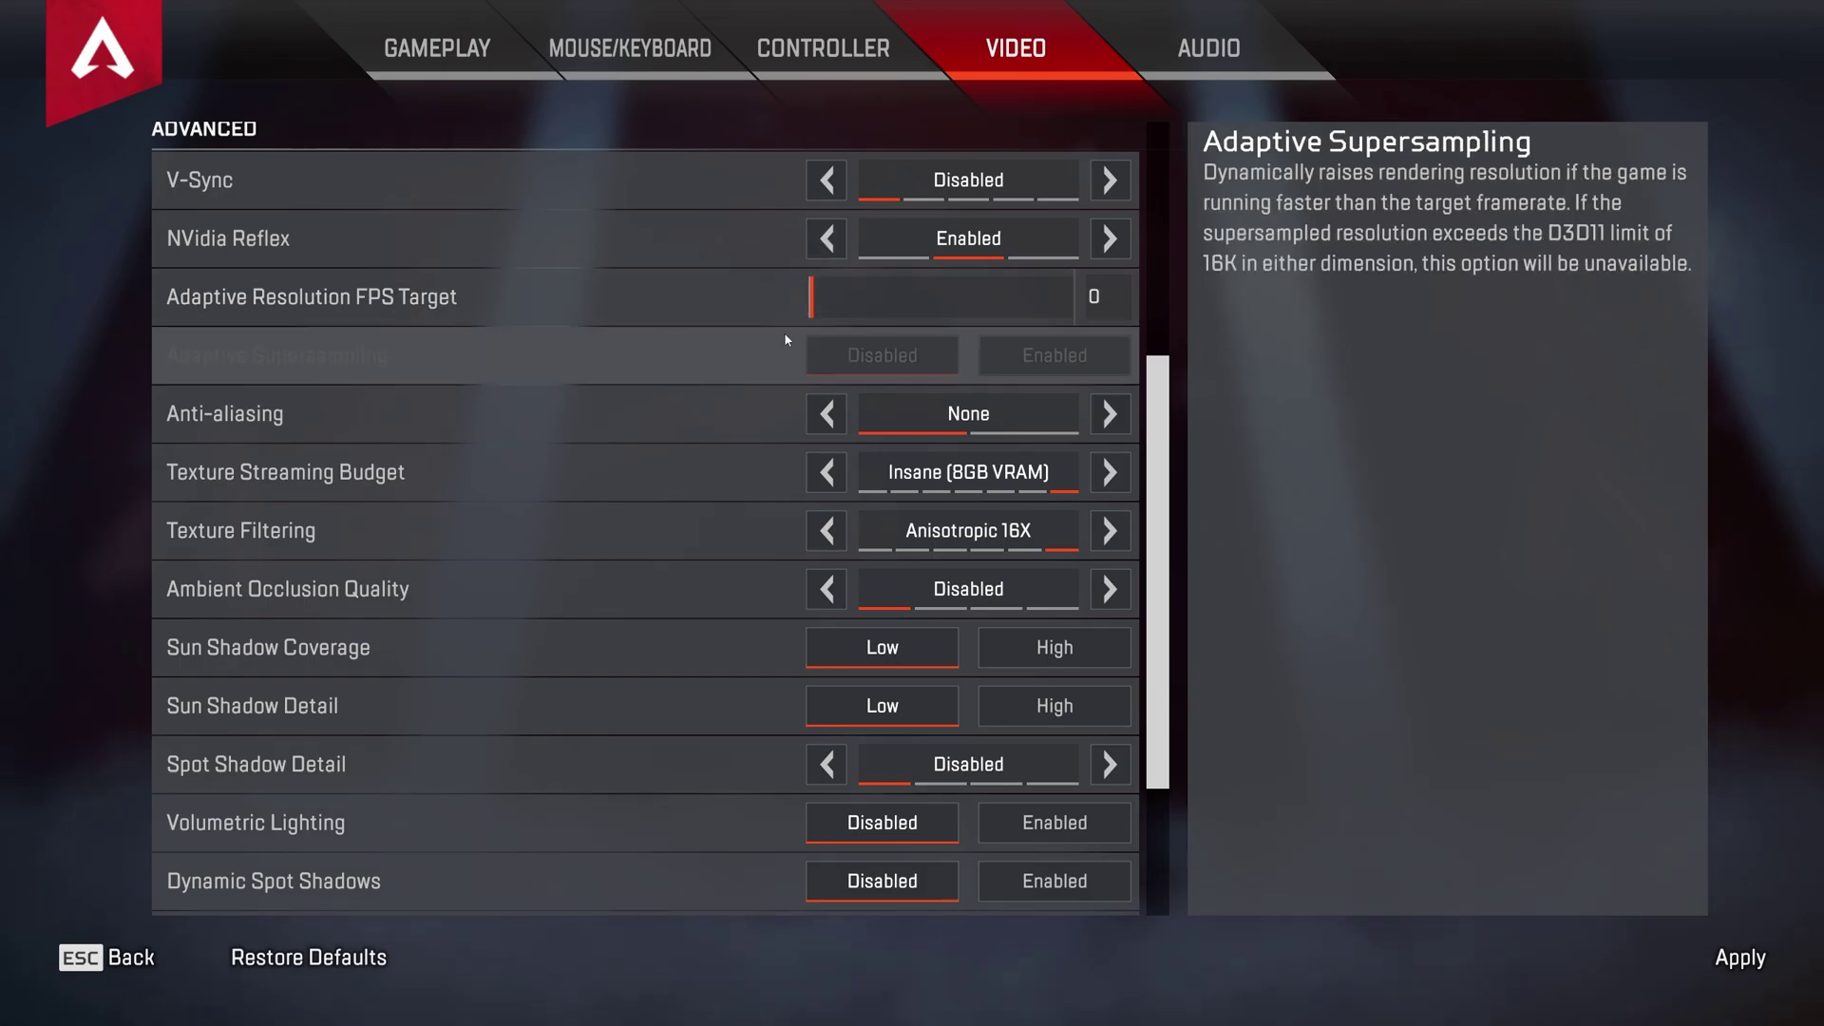
{"action": "left_click_drag", "start_coordinate": [940, 306], "coordinate": [743, 306]}
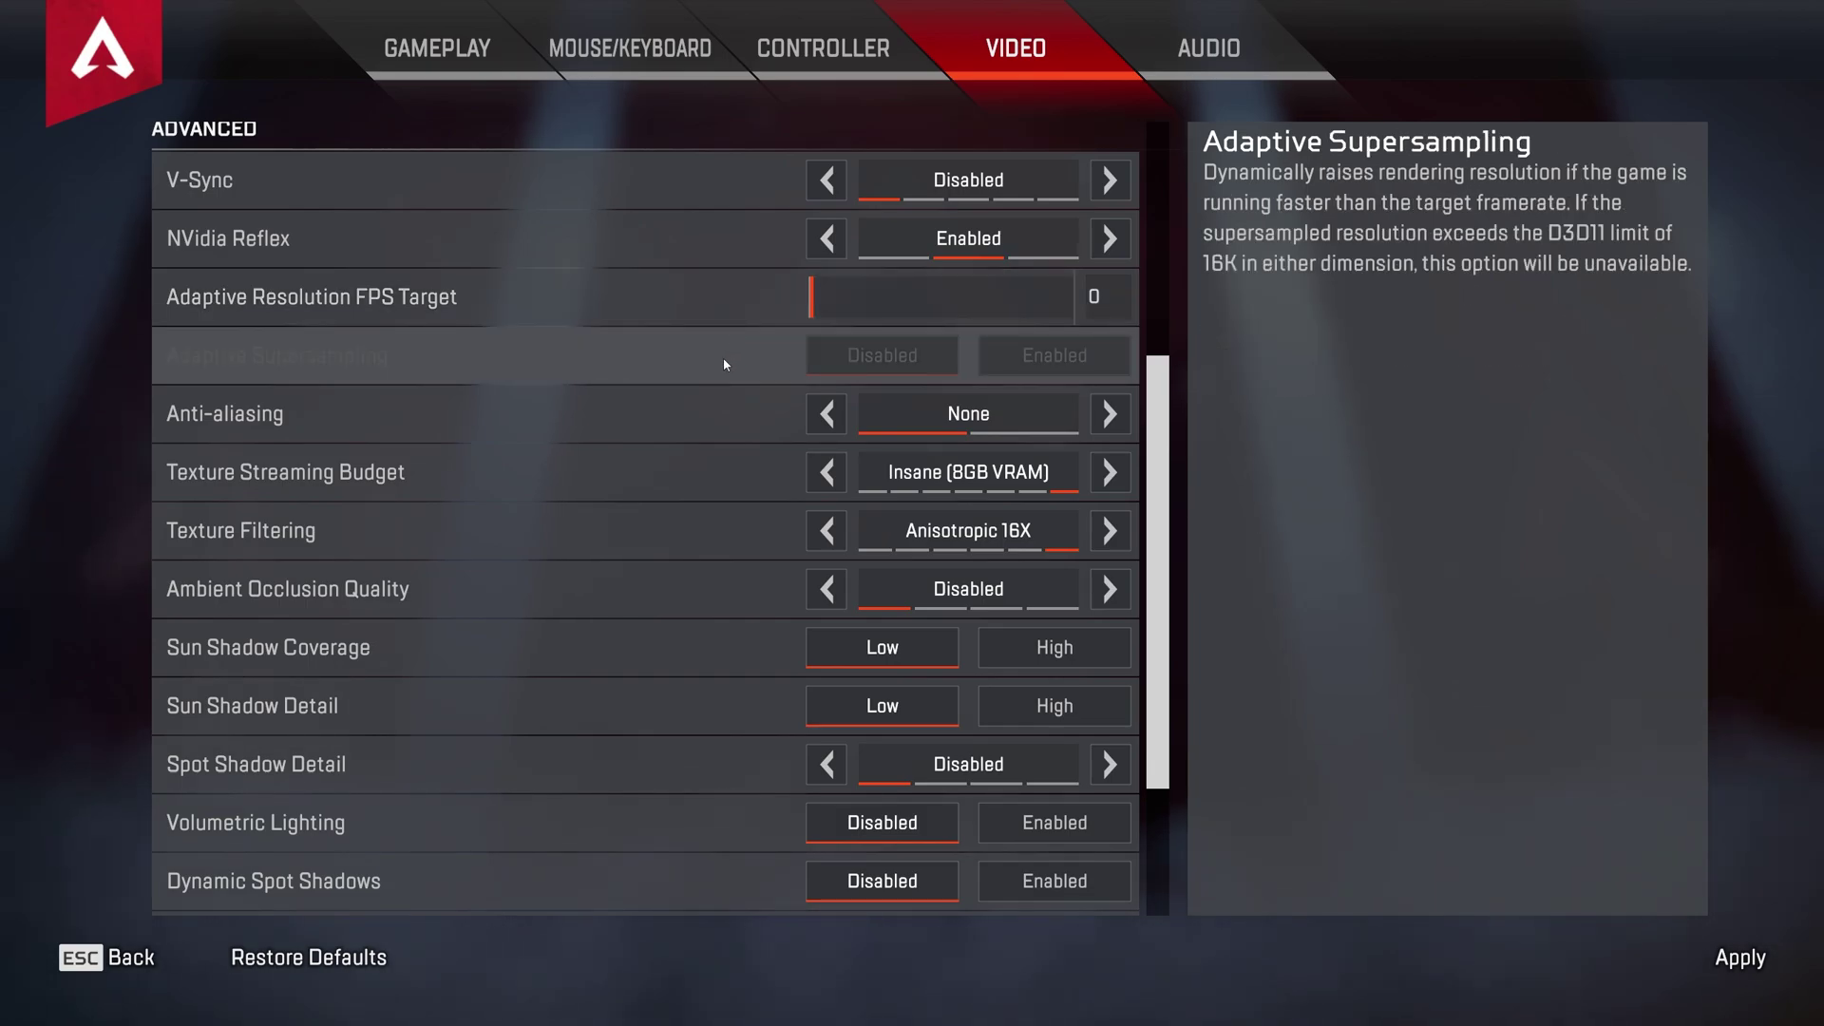
{"action": "left_click_drag", "start_coordinate": [887, 297], "coordinate": [840, 345]}
{"action": "left_click", "coordinate": [815, 297]}
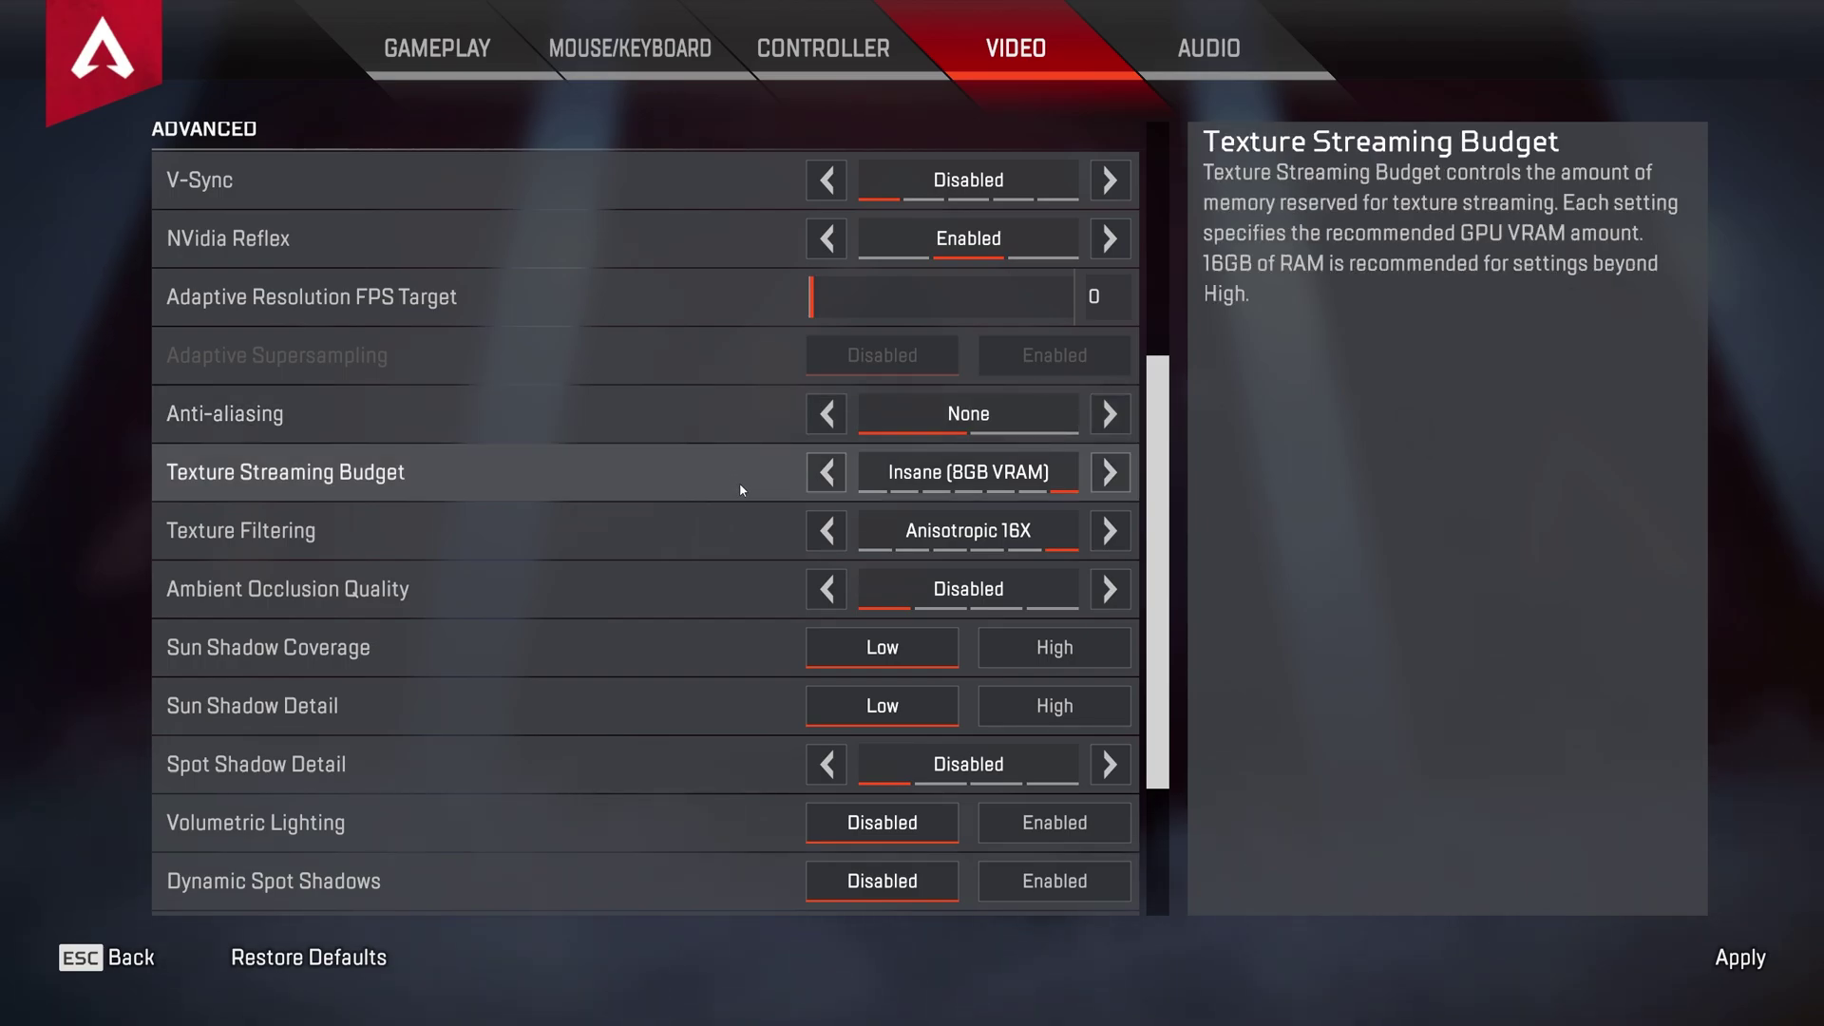
{"action": "left_click", "coordinate": [828, 485]}
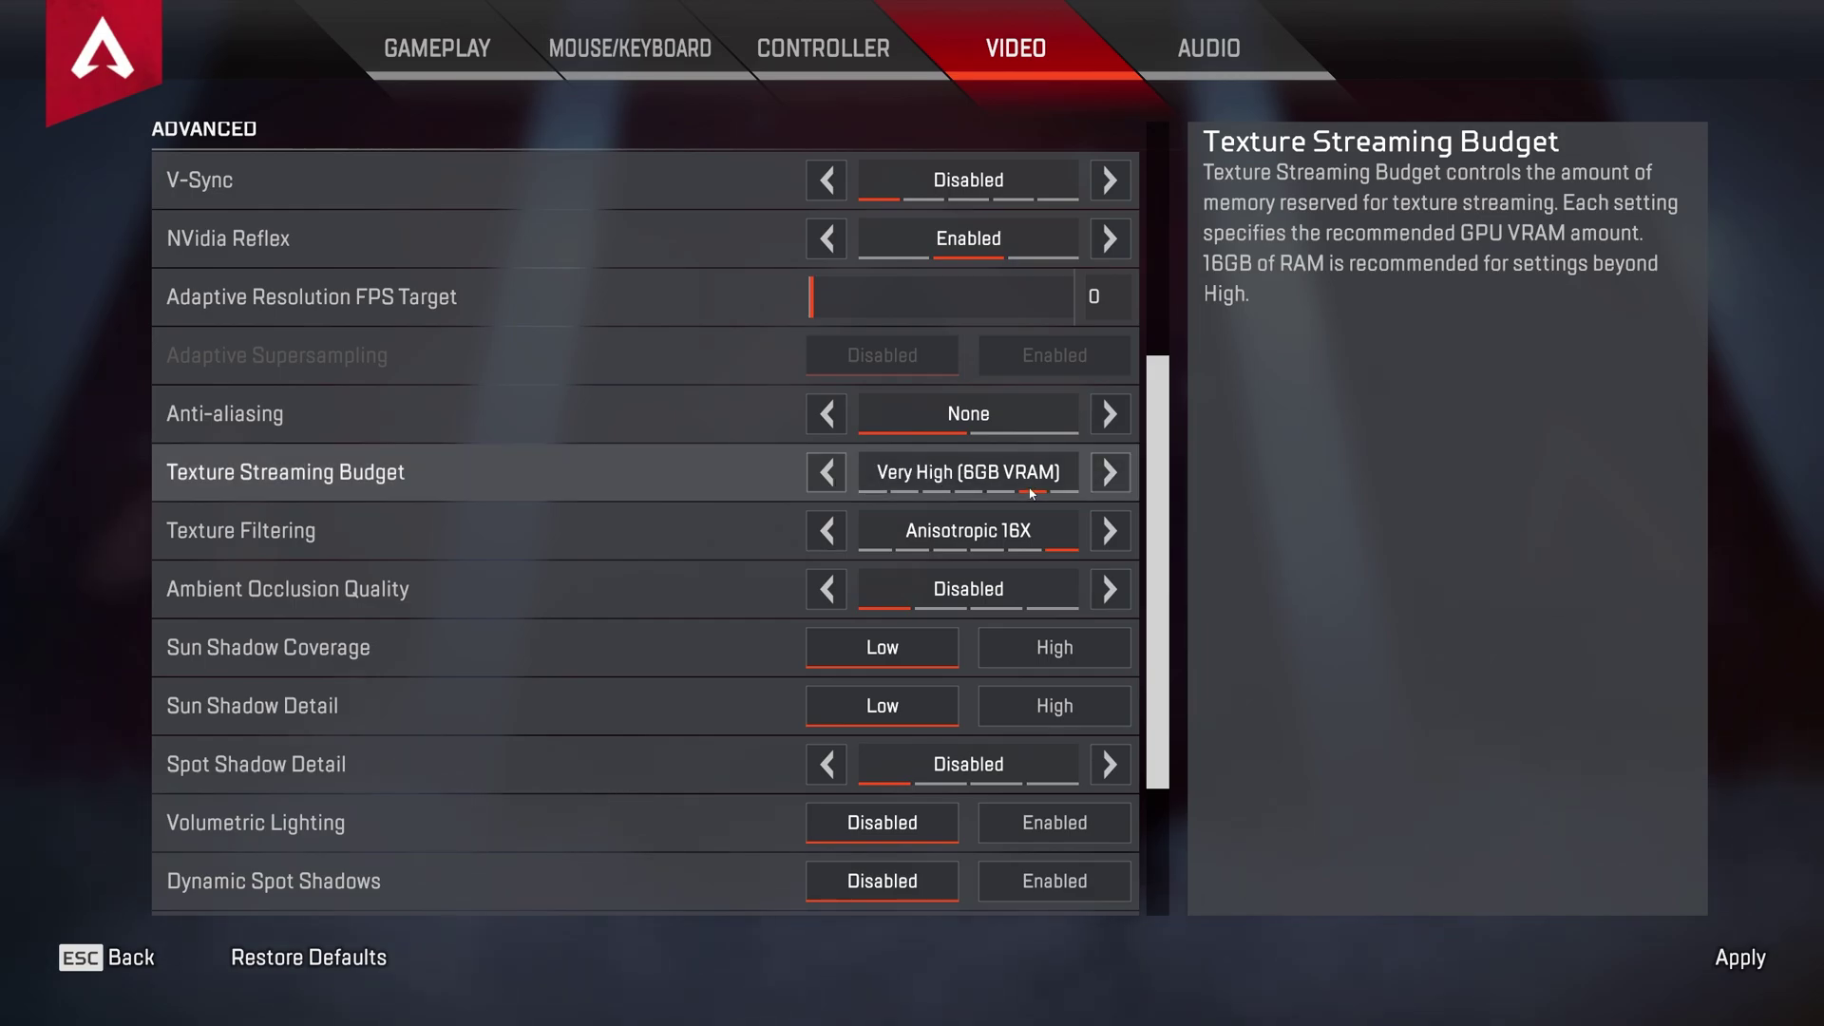
{"action": "left_click", "coordinate": [1108, 472]}
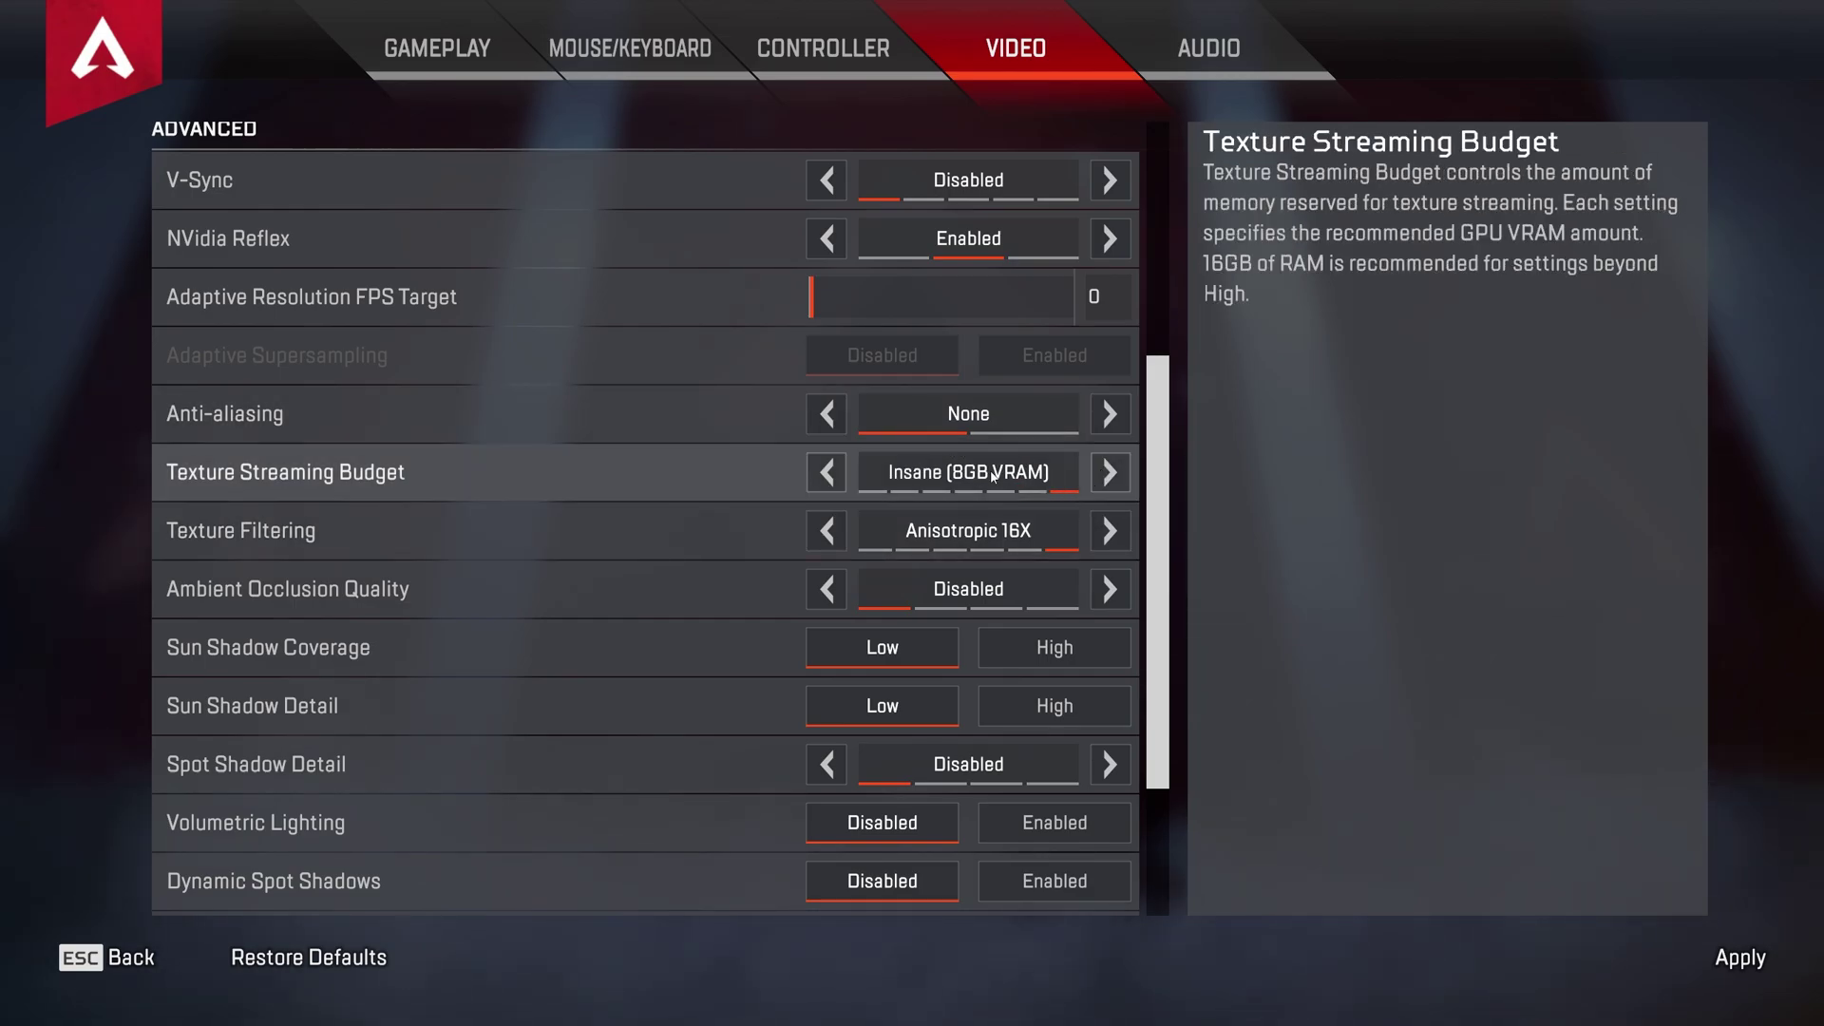
{"action": "left_click", "coordinate": [830, 473]}
{"action": "left_click", "coordinate": [831, 473]}
{"action": "left_click", "coordinate": [830, 474]}
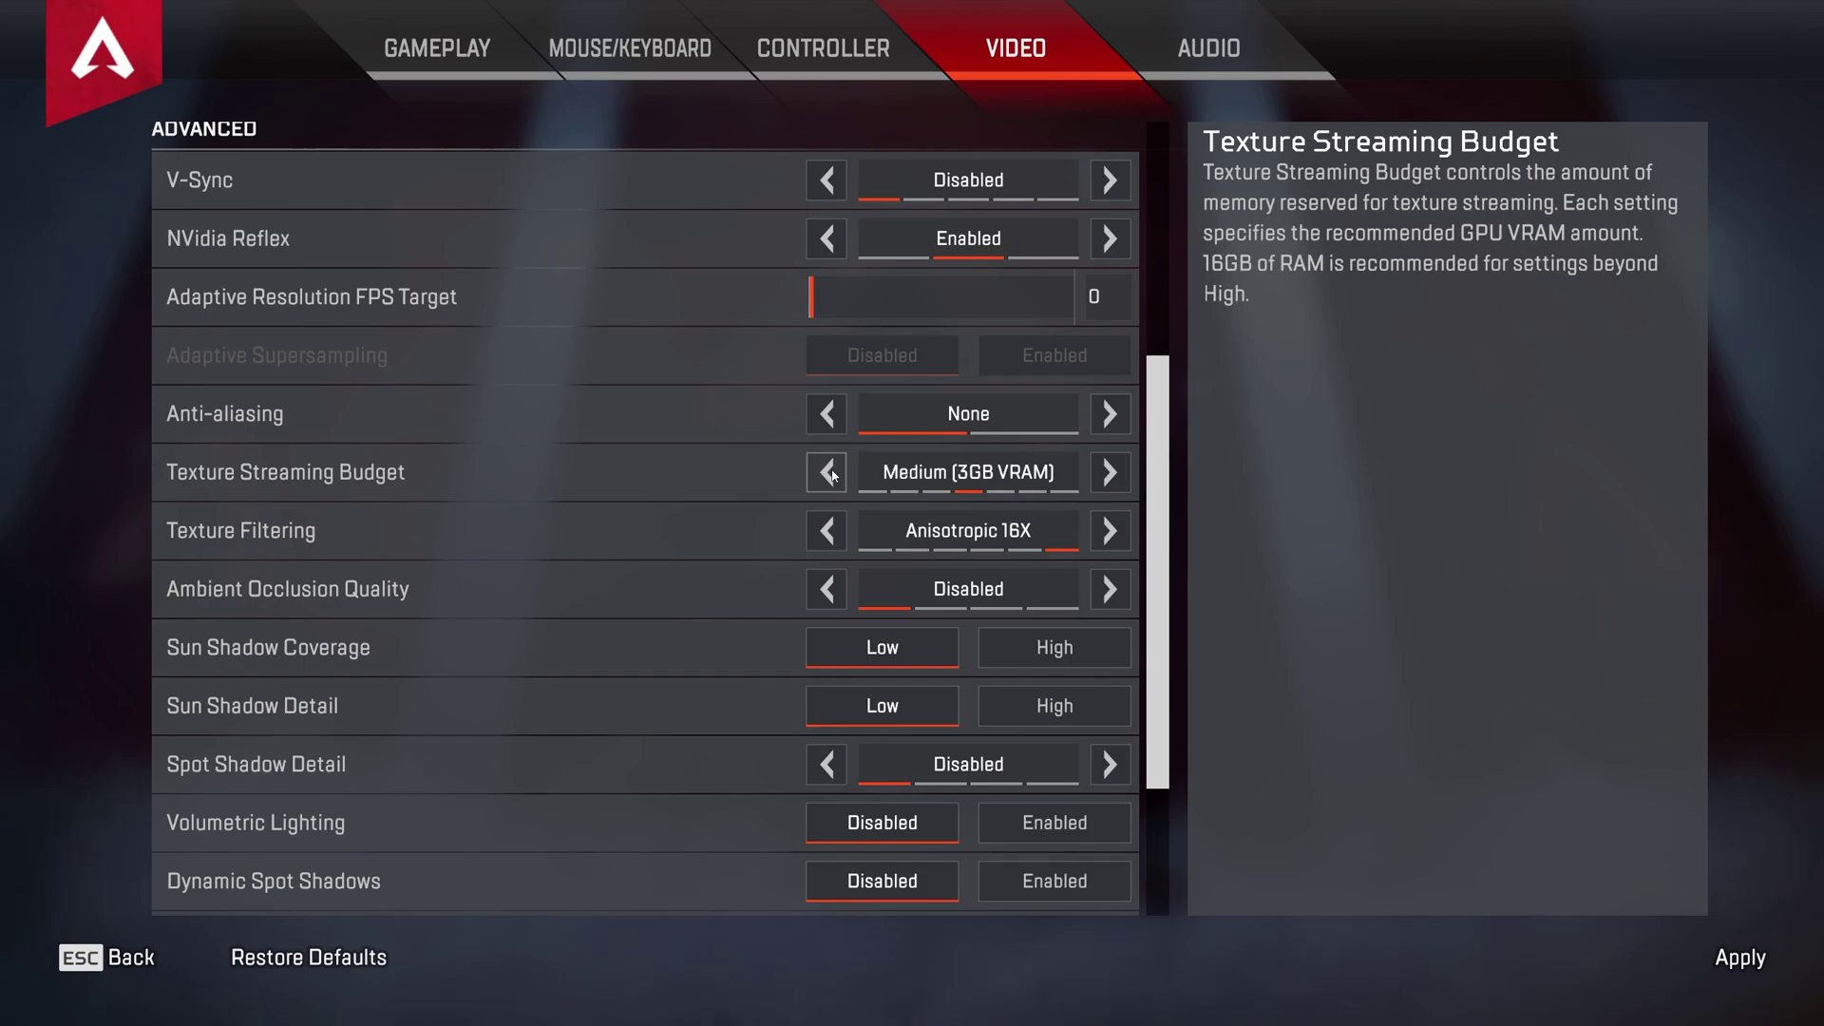
{"action": "left_click", "coordinate": [830, 473]}
{"action": "left_click", "coordinate": [830, 473]}
{"action": "left_click", "coordinate": [831, 473]}
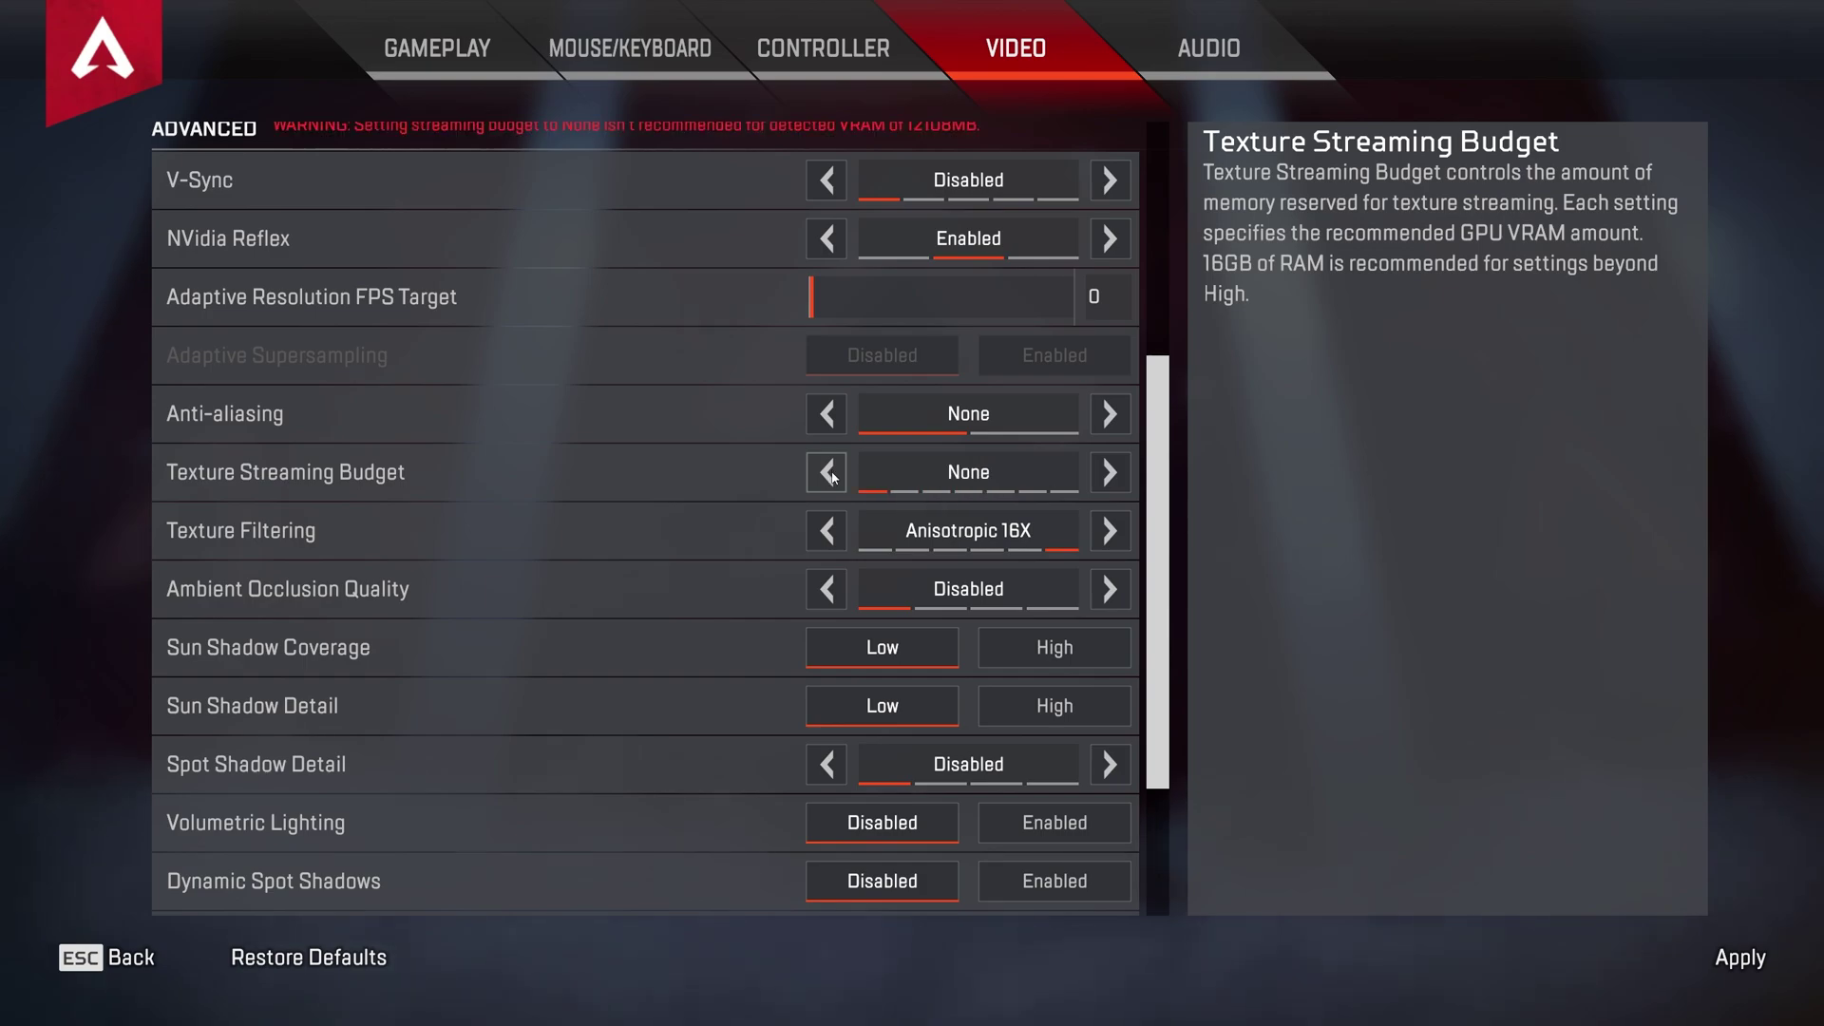
{"action": "left_click", "coordinate": [1109, 472]}
{"action": "left_click", "coordinate": [1110, 473]}
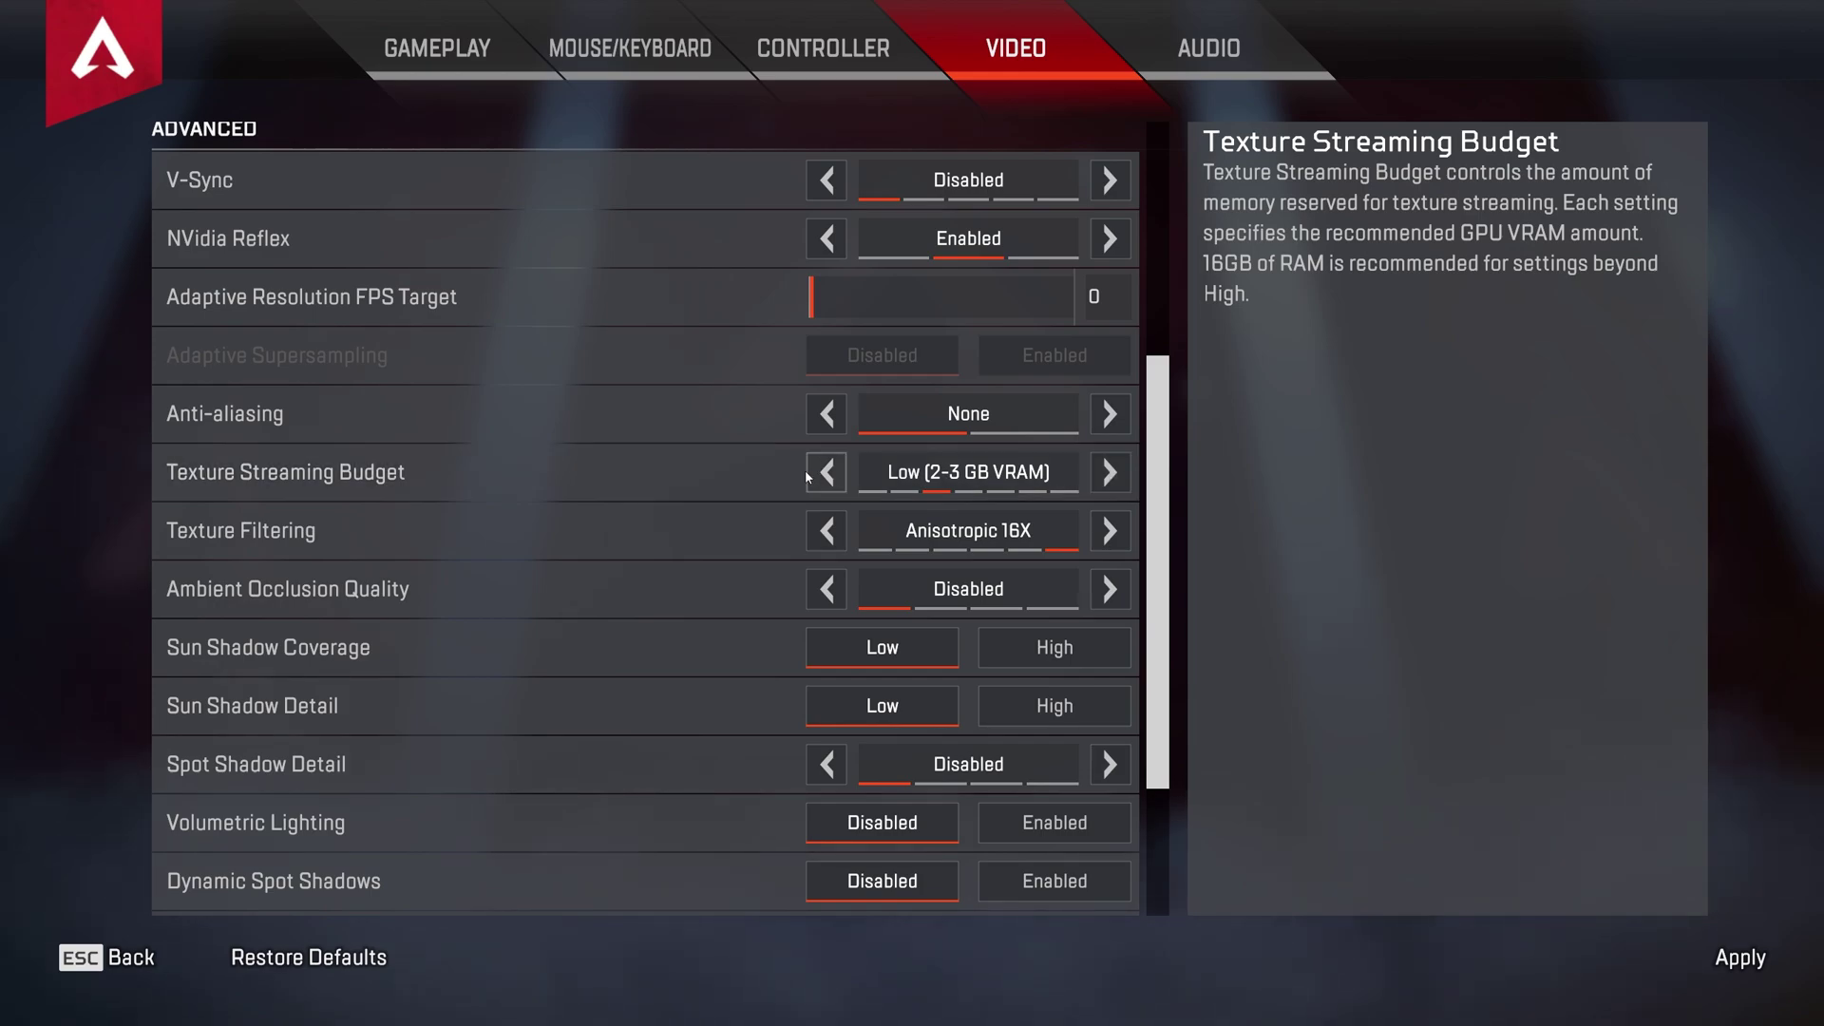
{"action": "left_click", "coordinate": [1110, 472]}
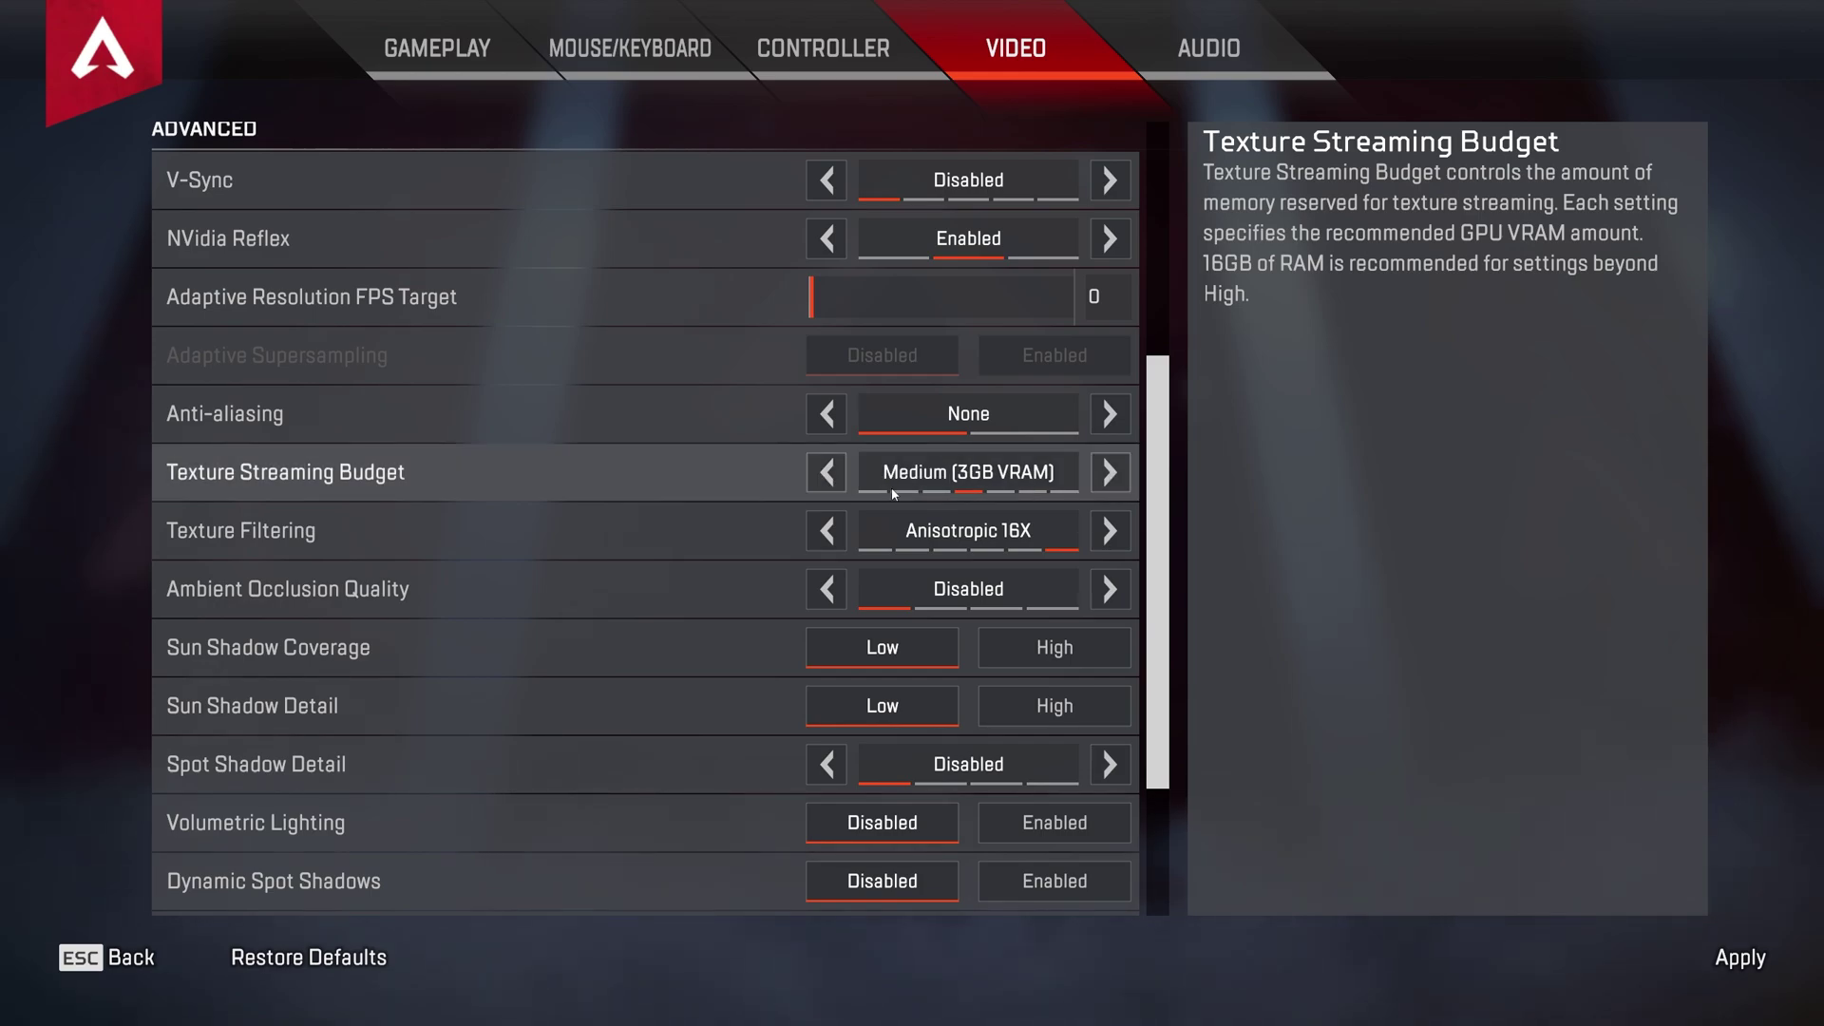
{"action": "left_click", "coordinate": [1110, 473]}
{"action": "left_click", "coordinate": [1110, 472]}
{"action": "left_click", "coordinate": [1109, 472]}
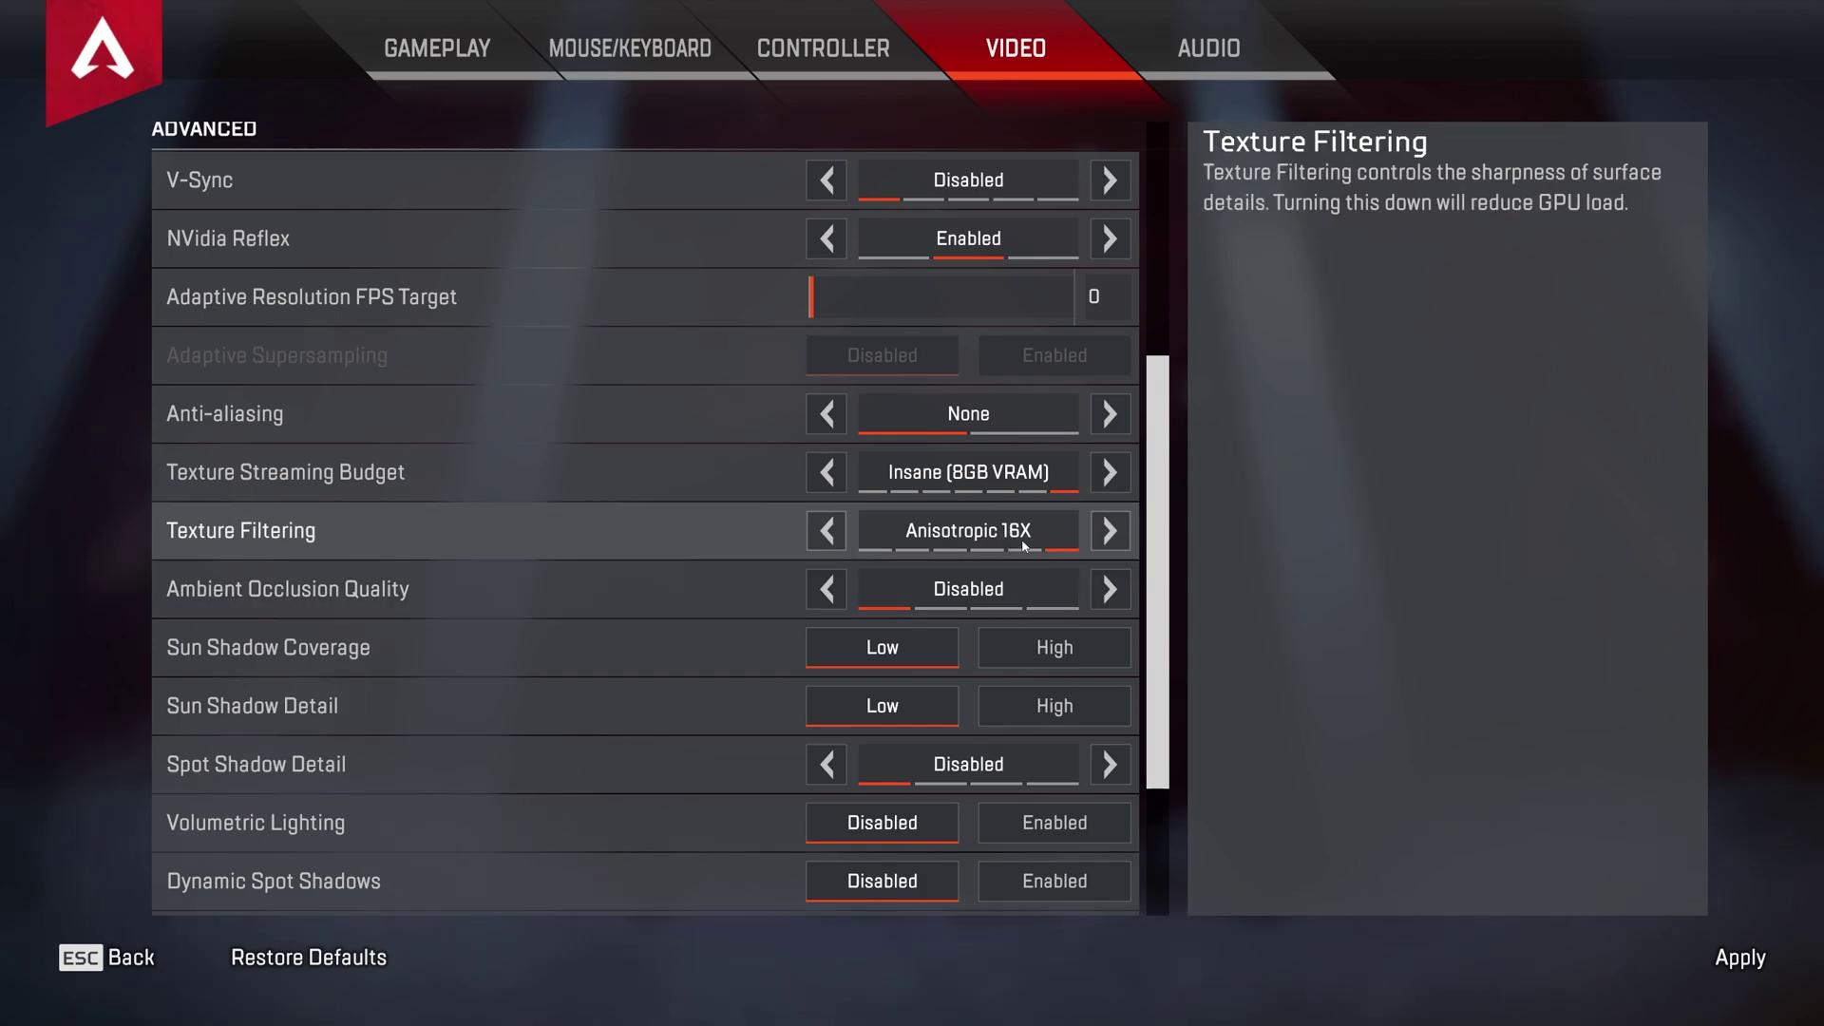
{"action": "left_click", "coordinate": [1110, 531]}
{"action": "left_click", "coordinate": [1110, 531]}
{"action": "left_click", "coordinate": [1110, 531]}
{"action": "left_click", "coordinate": [1110, 531]}
{"action": "left_click", "coordinate": [1109, 531]}
{"action": "left_click", "coordinate": [1110, 531]}
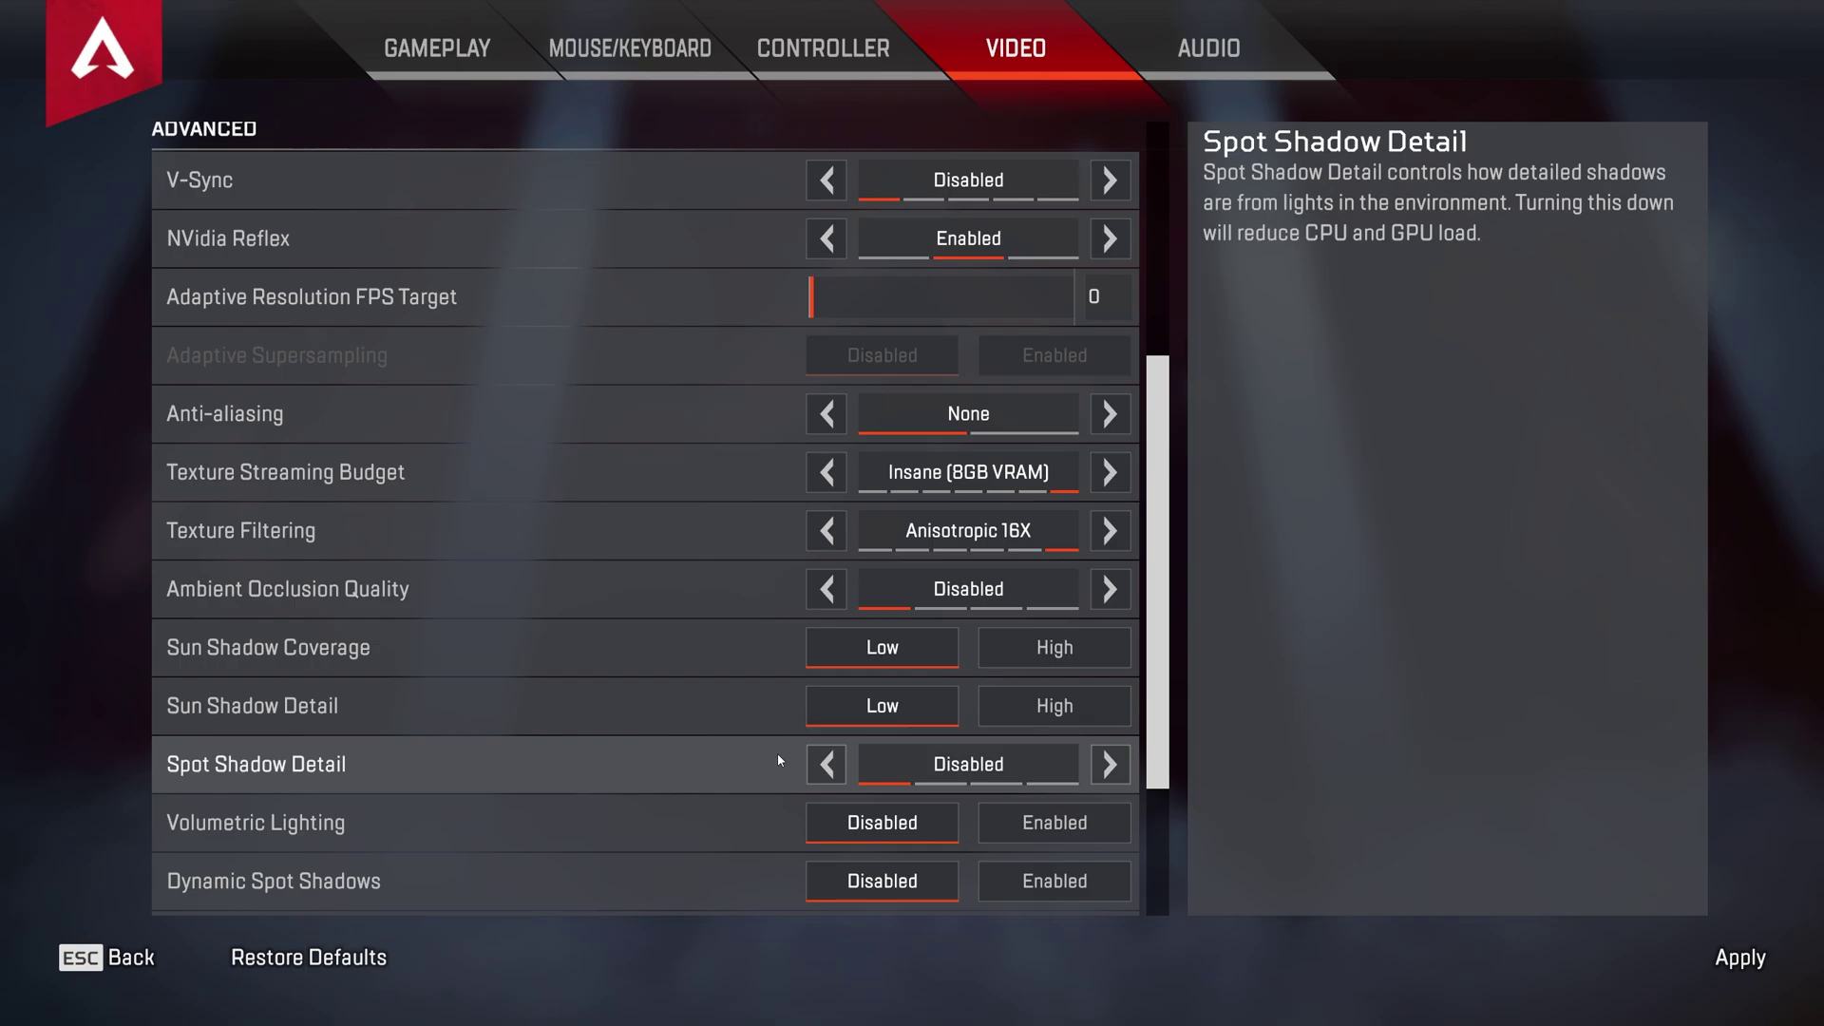
{"action": "scroll", "coordinate": [777, 755], "scroll_direction": "down", "scroll_amount": 4}
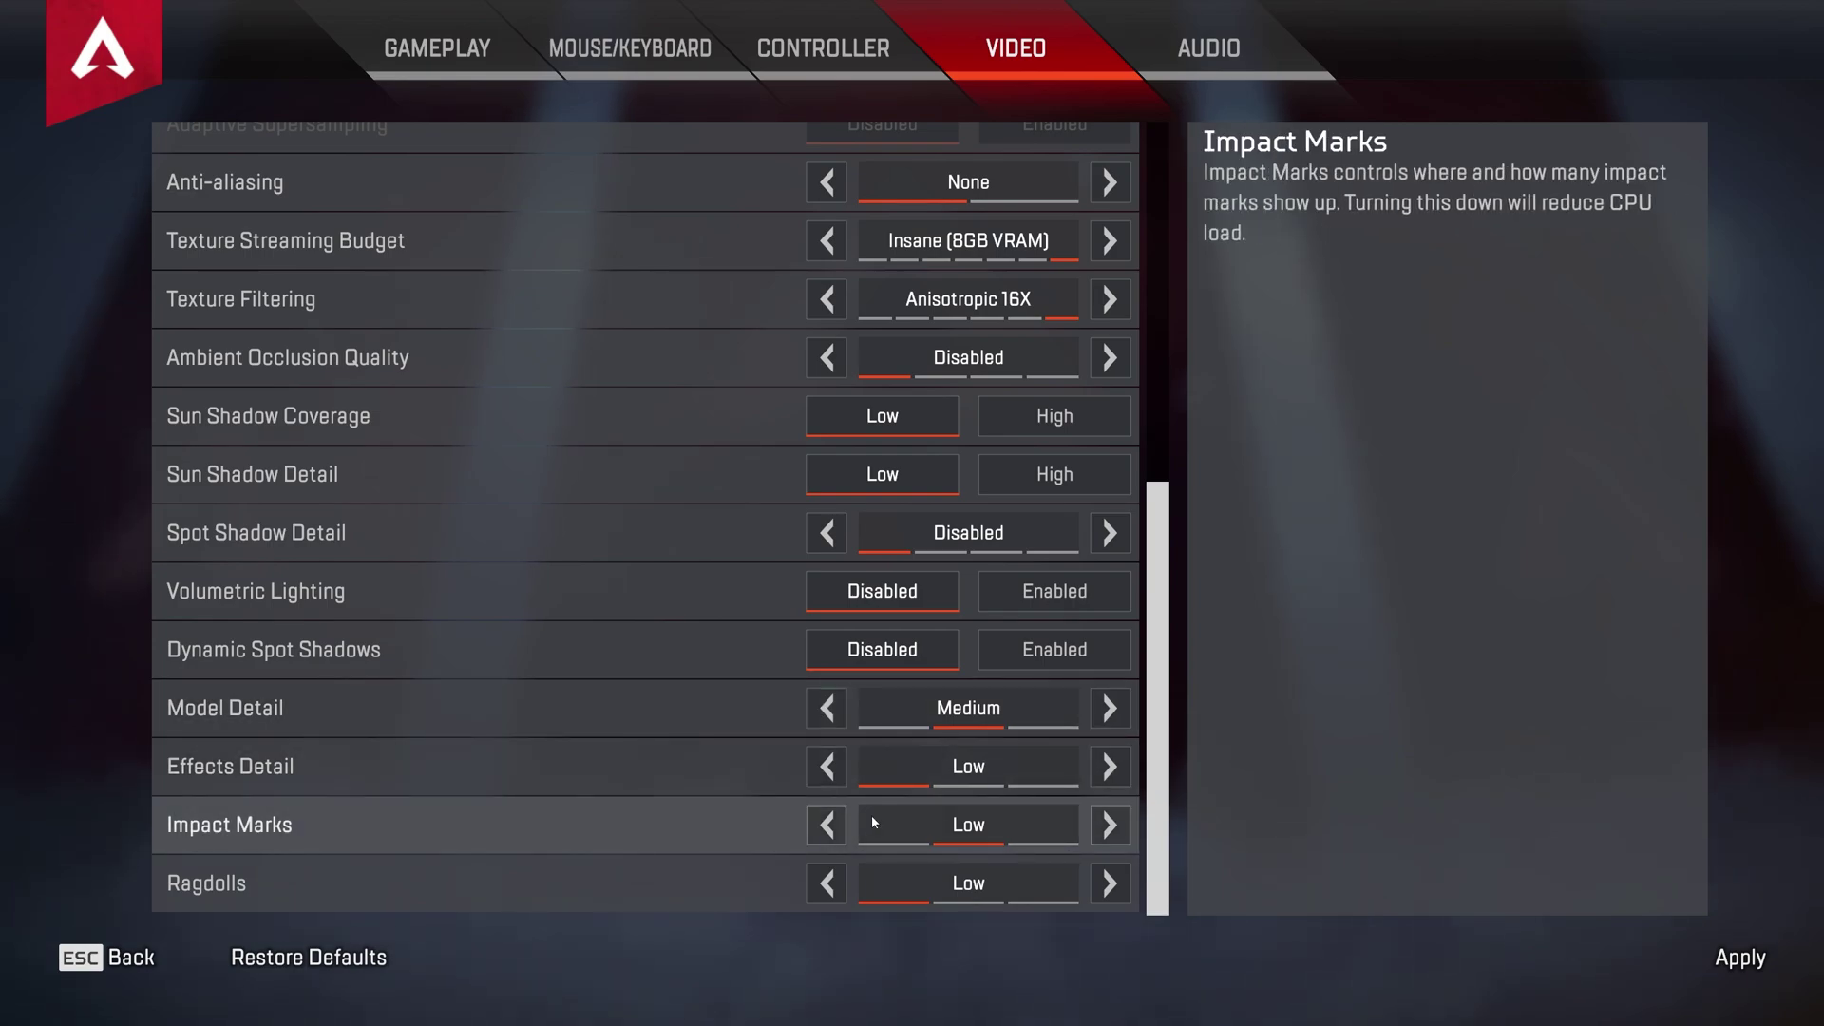
{"action": "left_click", "coordinate": [1109, 825]}
{"action": "left_click", "coordinate": [1109, 825]}
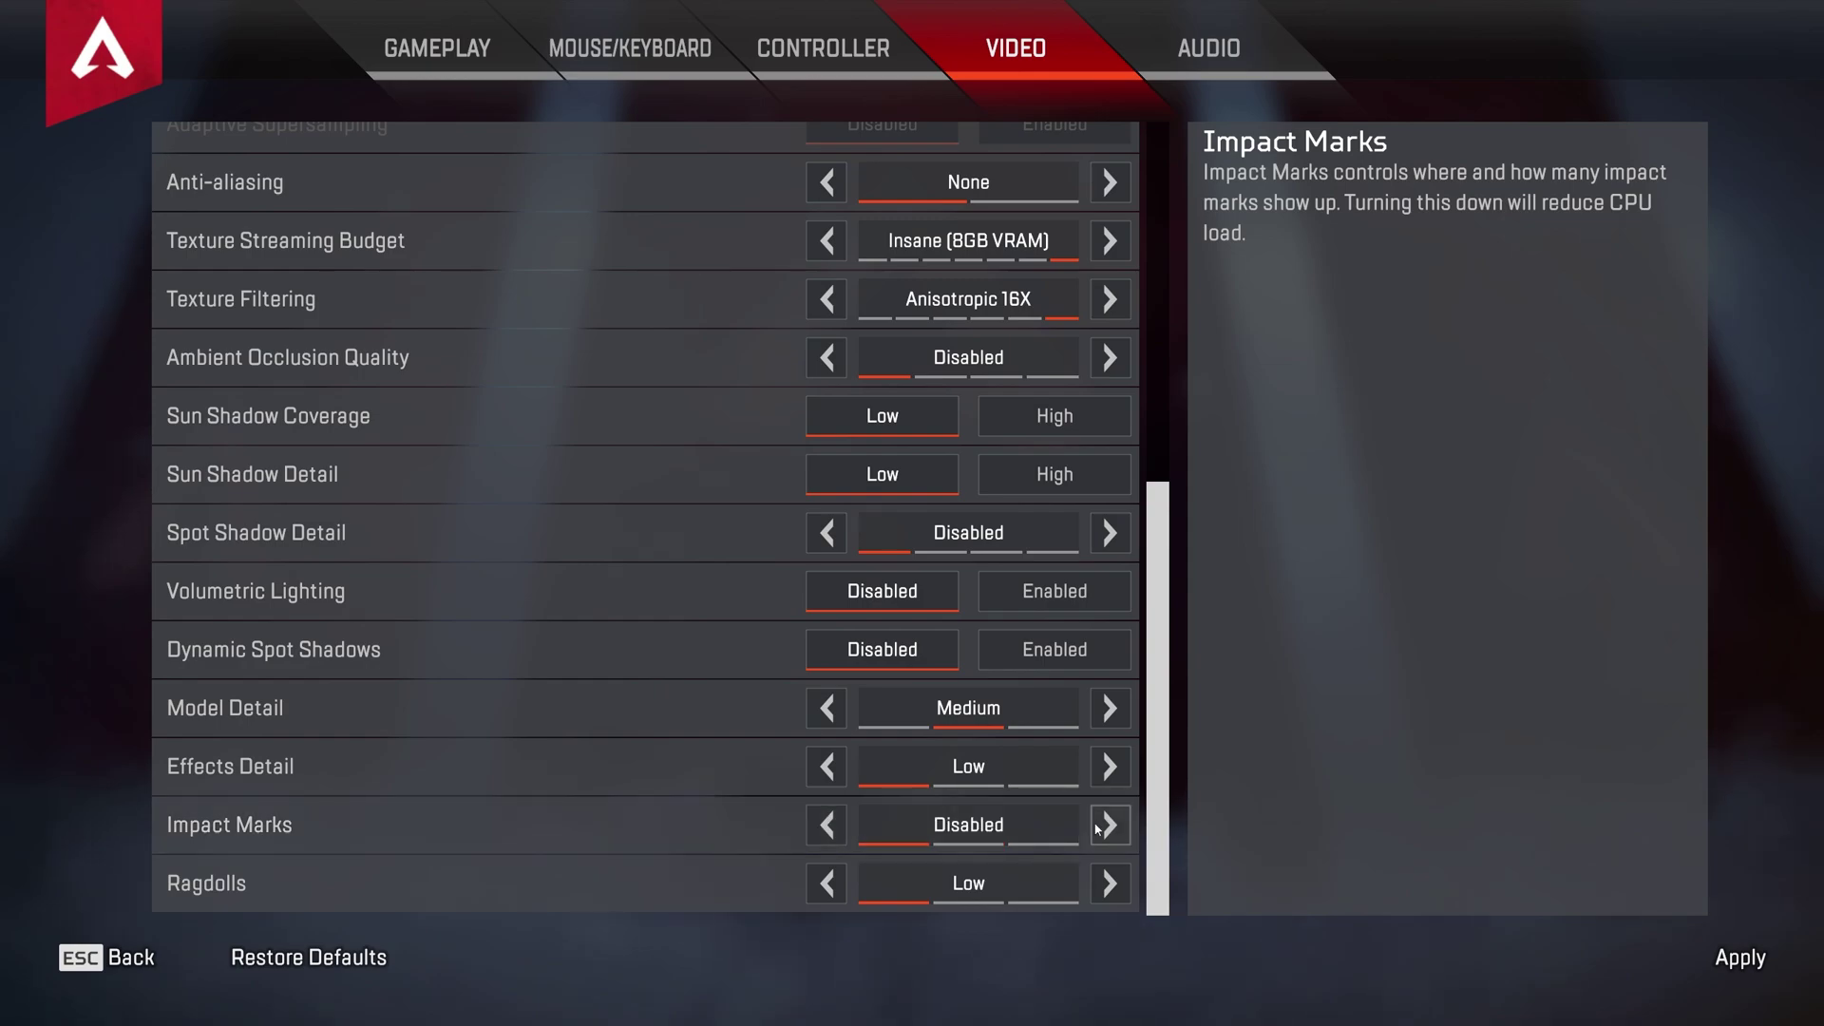
{"action": "left_click", "coordinate": [1109, 825]}
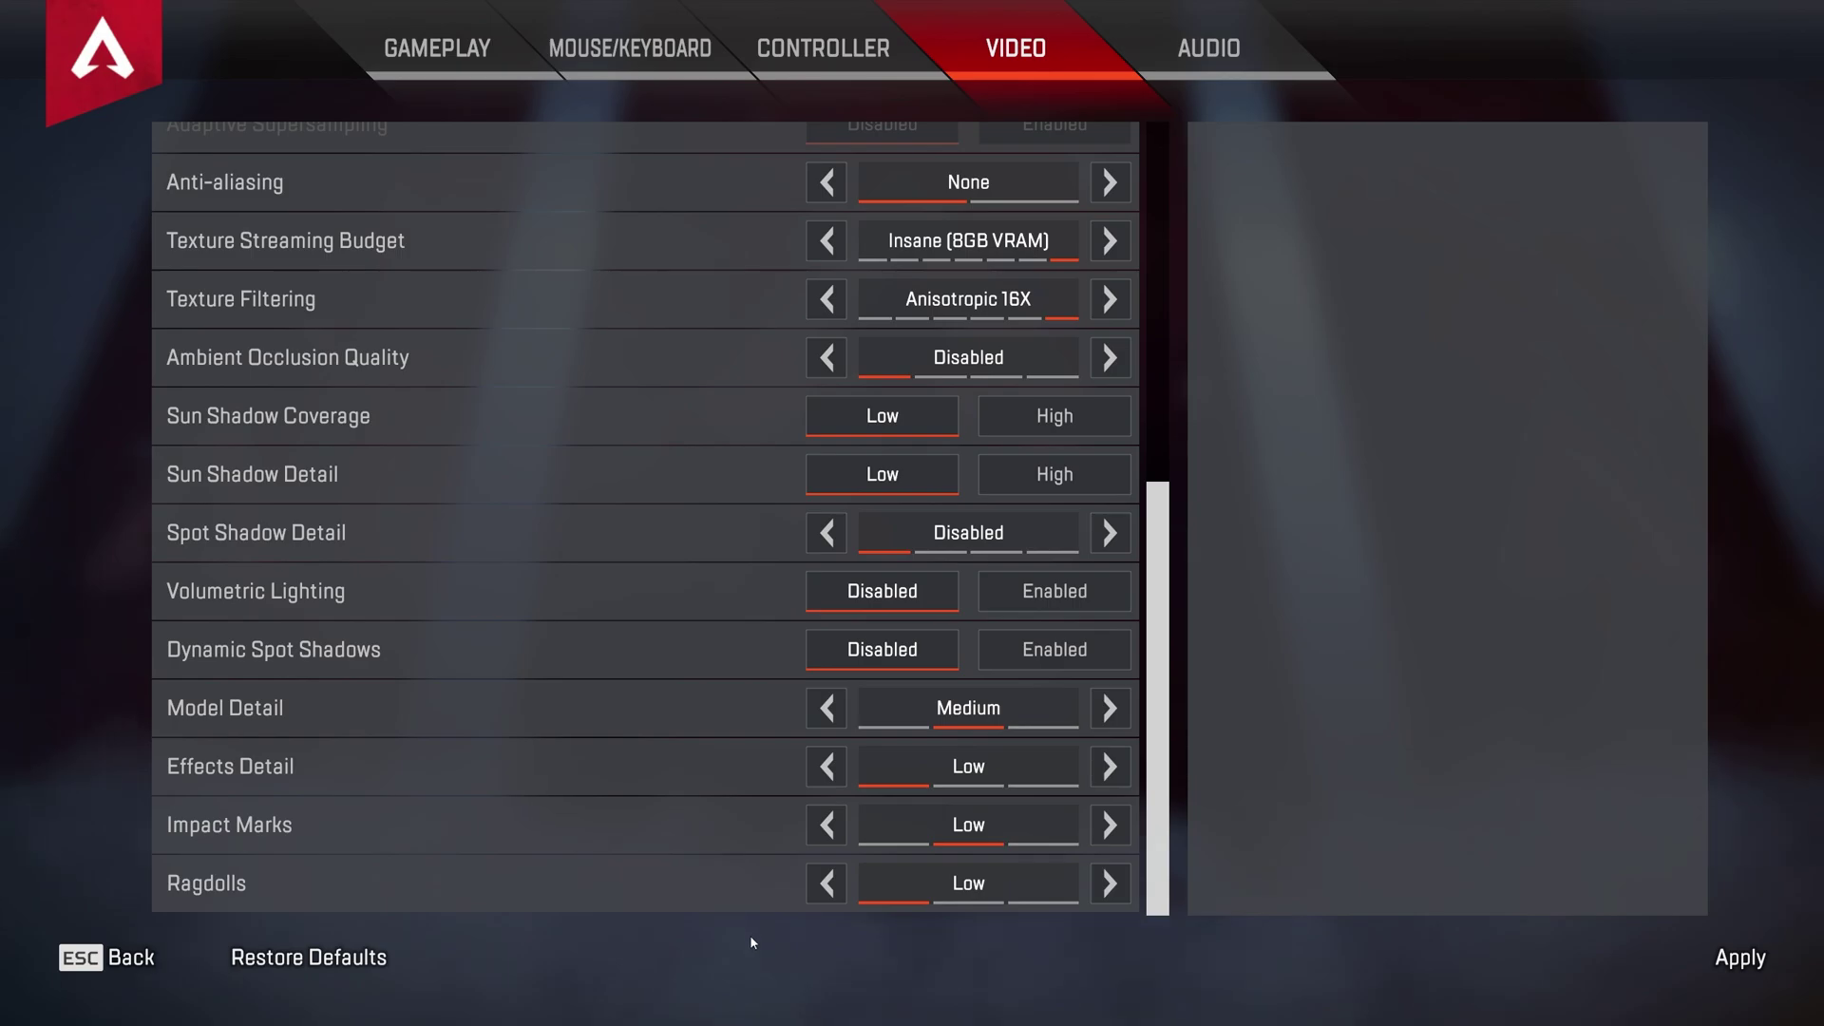
Leave the Video settings and go back to the Apex Legends lobby Play page.
{"action": "scroll", "coordinate": [760, 907], "scroll_direction": "up", "scroll_amount": 6}
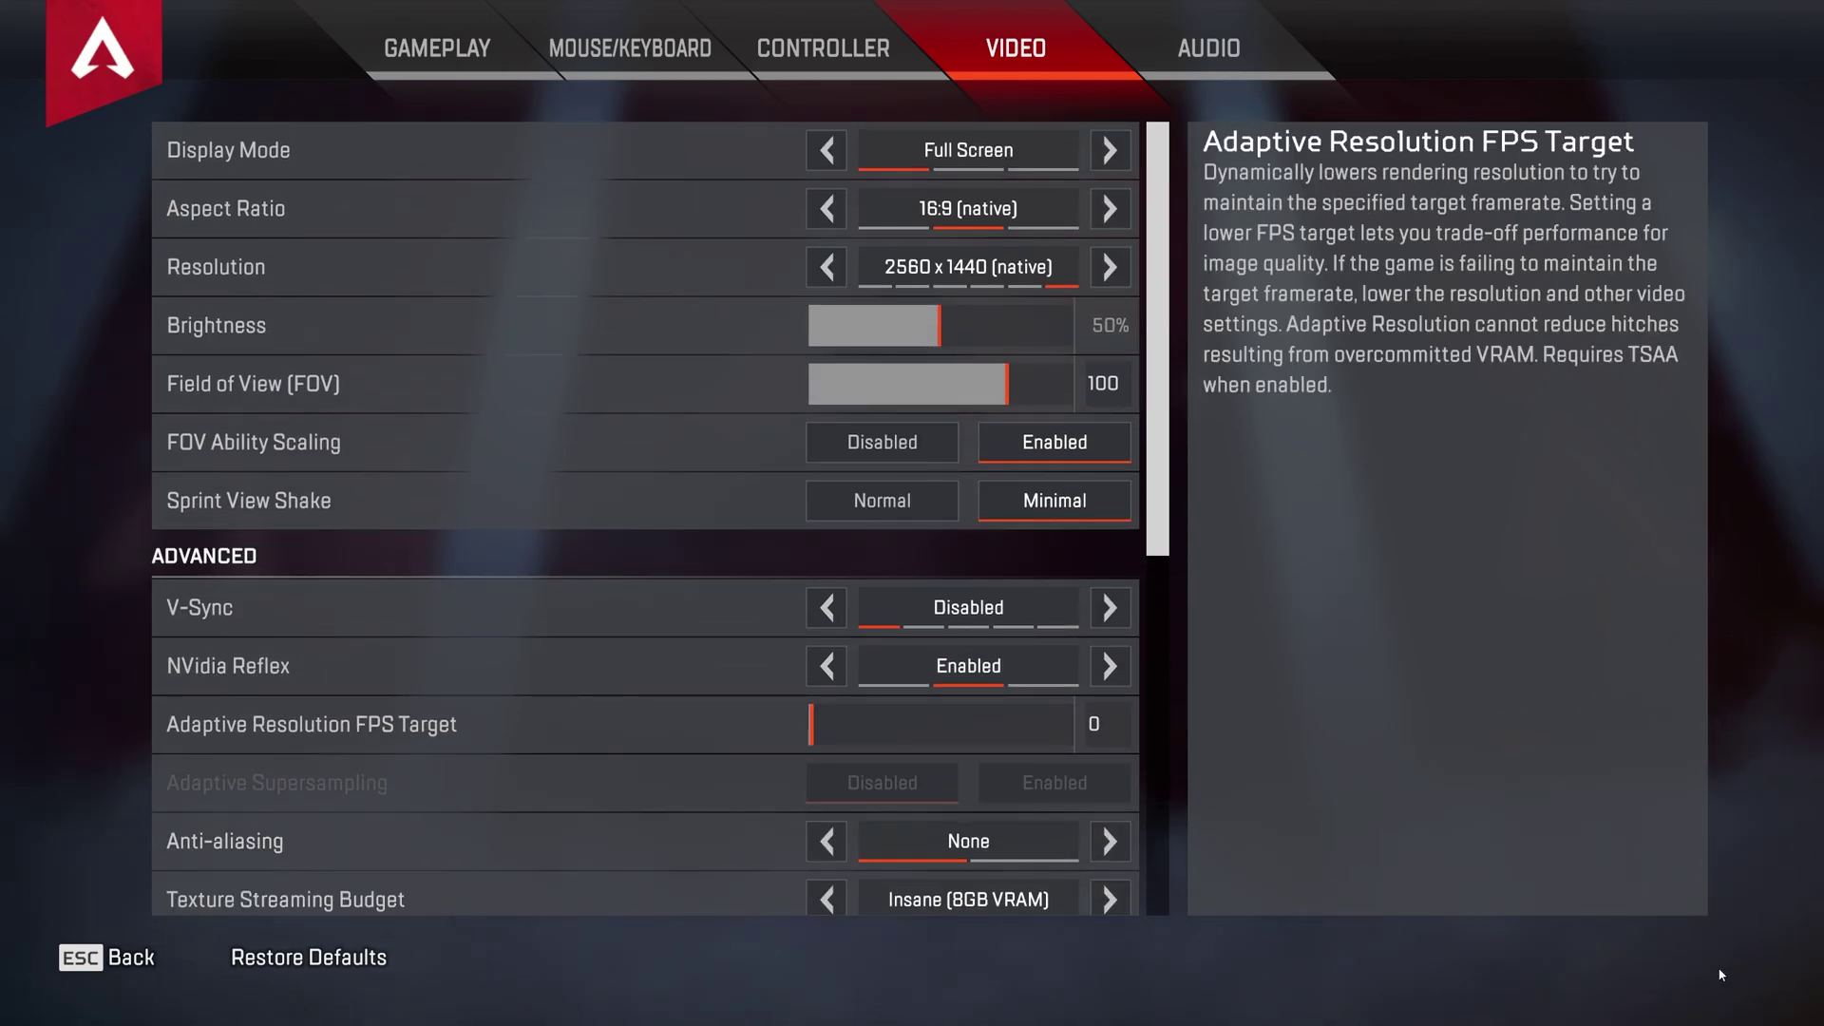
{"action": "left_click", "coordinate": [142, 957]}
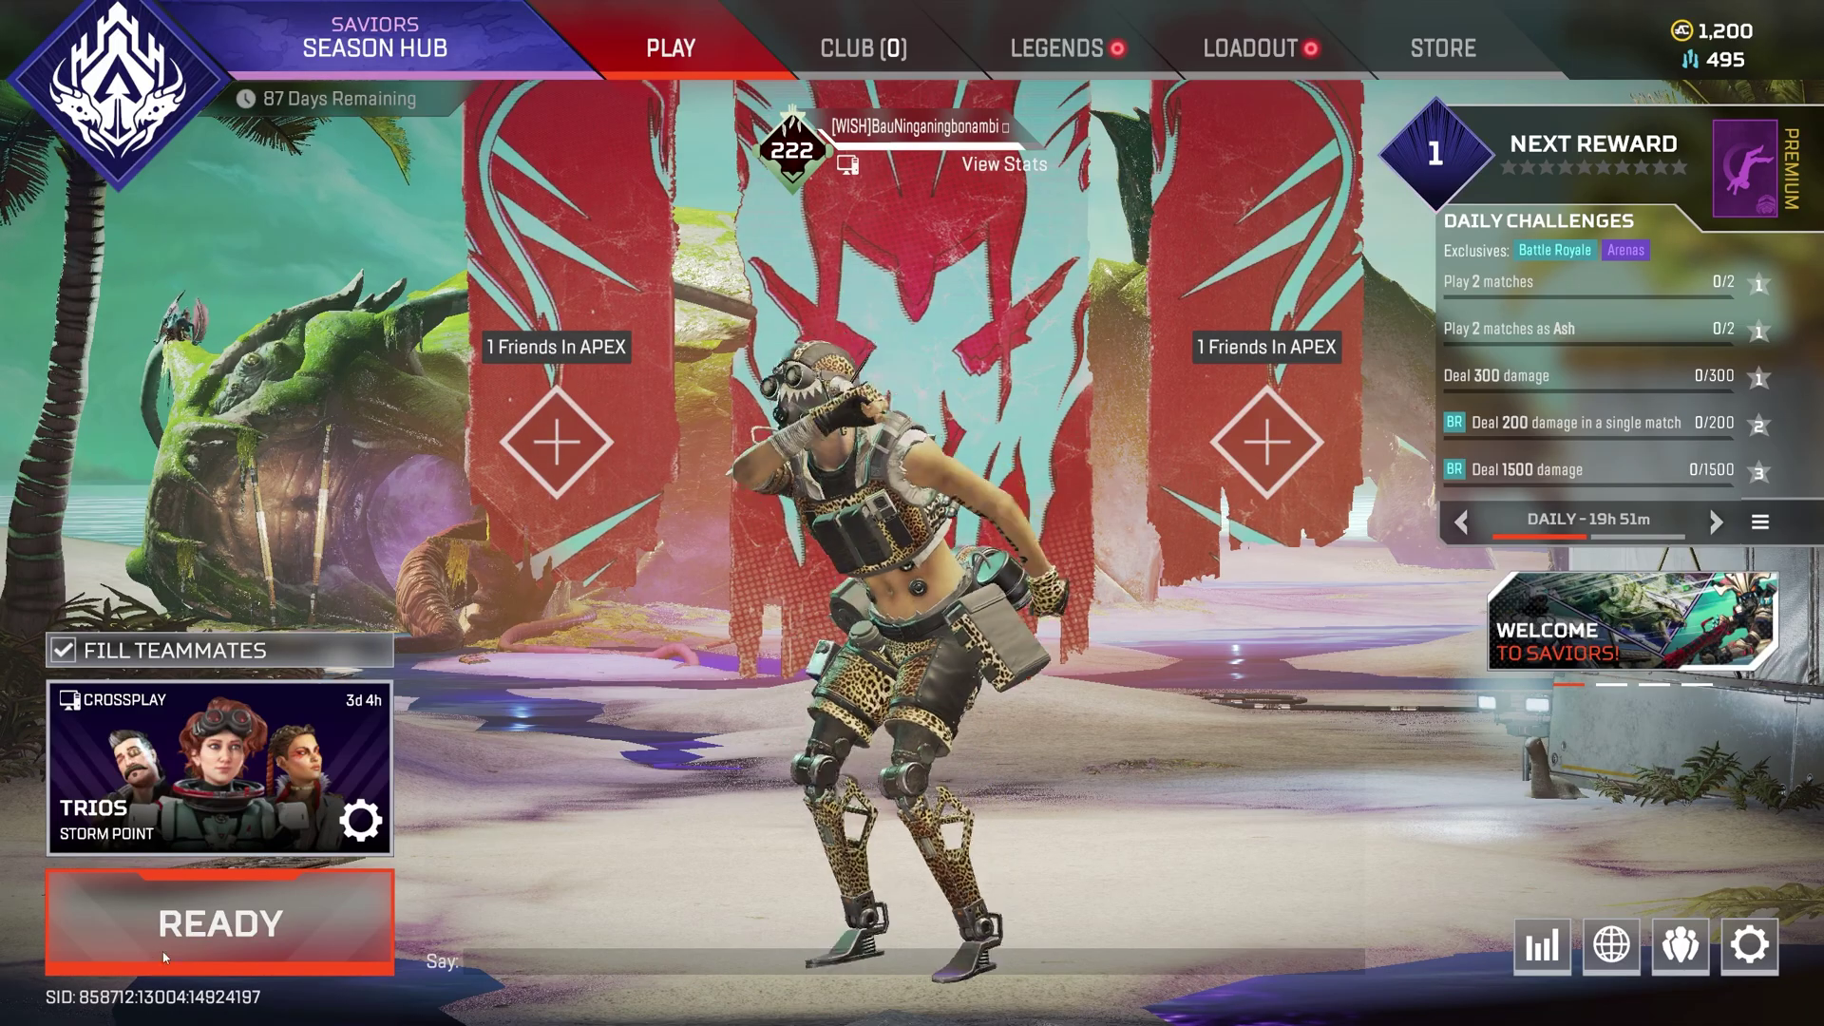